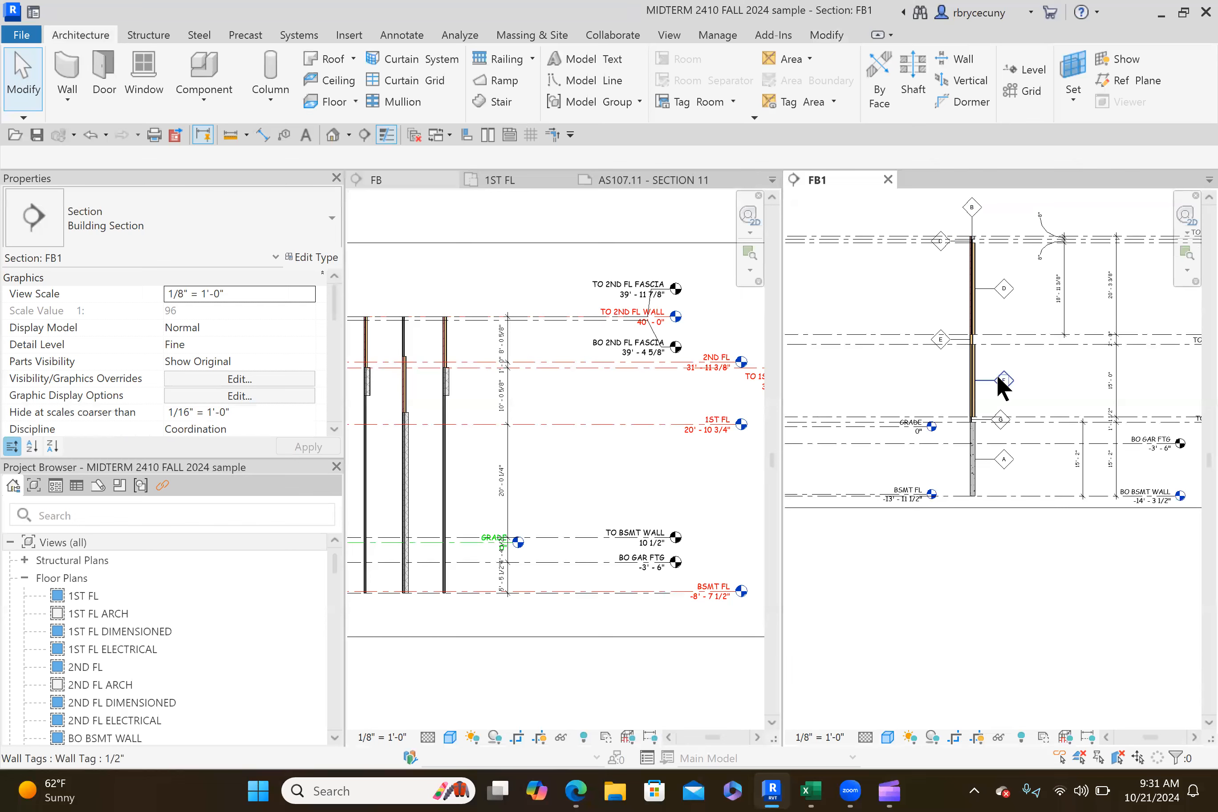
Step: Examine the stacked wall and its levels in section FB1 and compare them with the levels in section FB
{"action": "scroll", "coordinate": [979, 223], "scroll_direction": "up", "scroll_amount": 5}
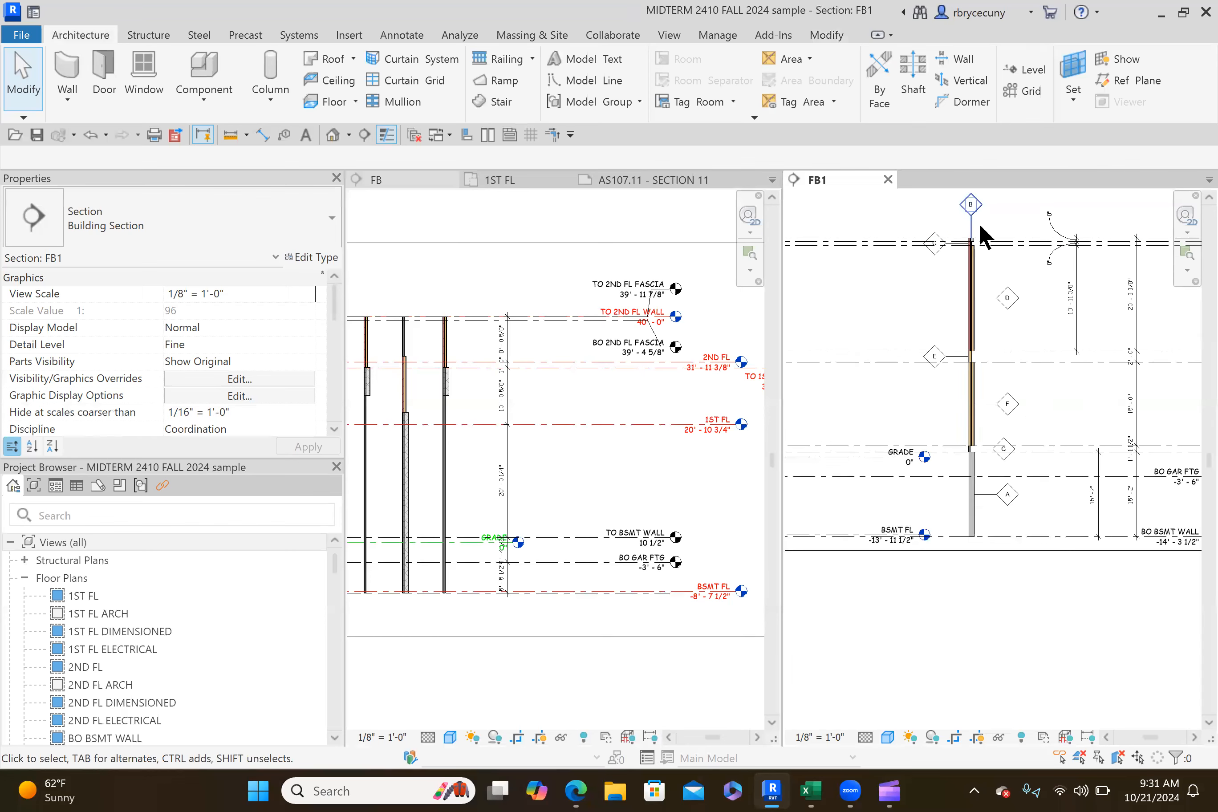
{"action": "scroll", "coordinate": [972, 322], "scroll_direction": "down", "scroll_amount": 5}
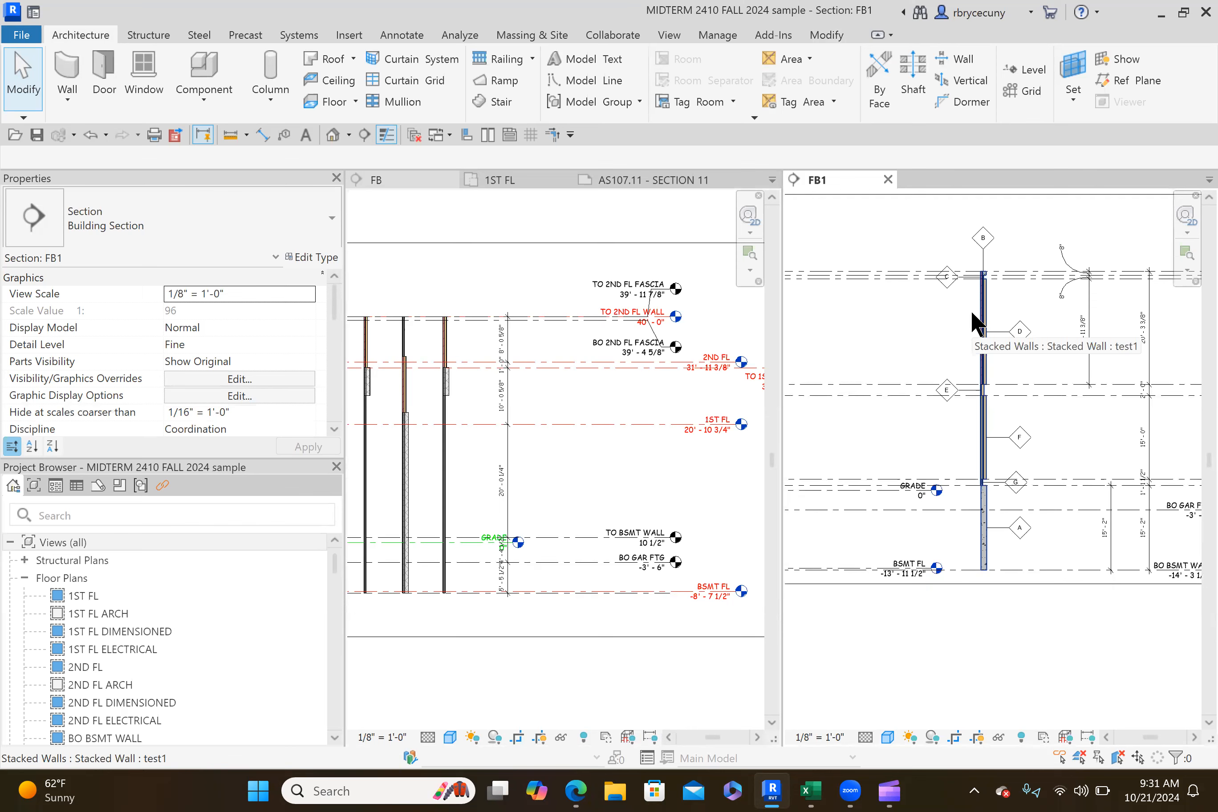
{"action": "left_click", "coordinate": [627, 450]}
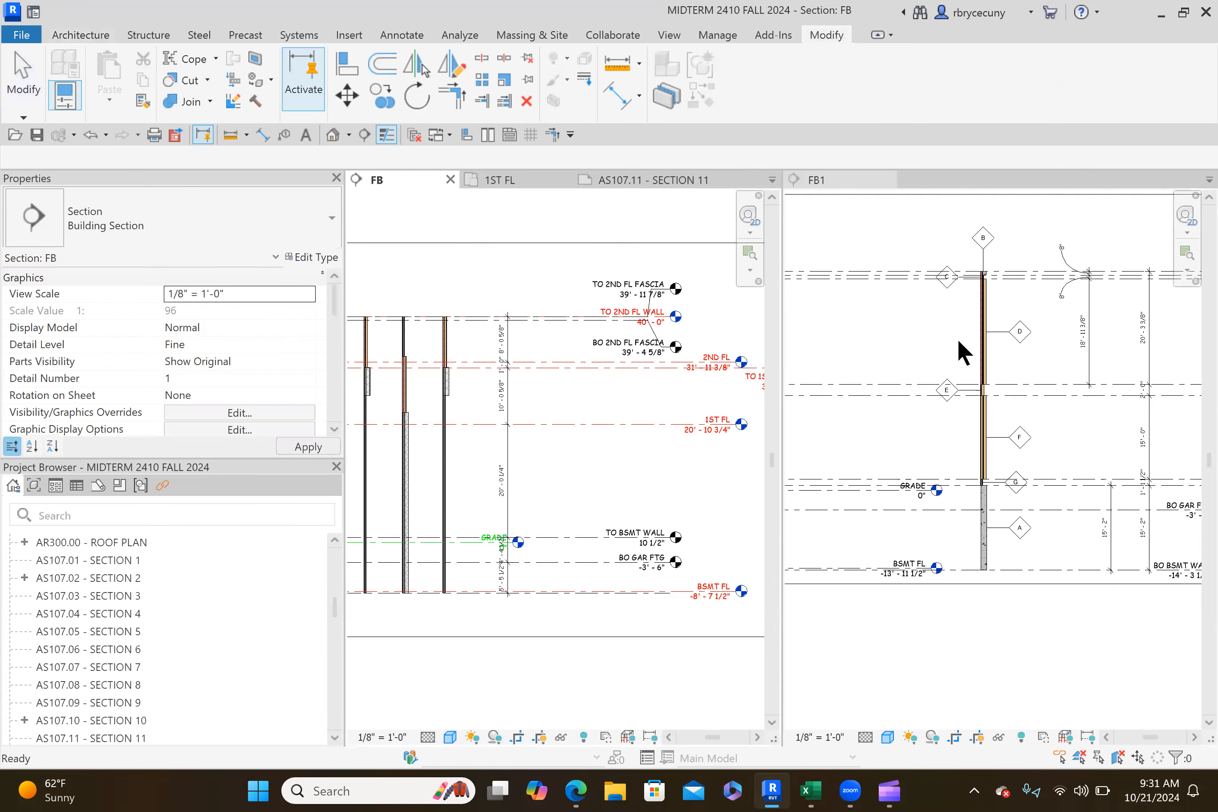
{"action": "scroll", "coordinate": [516, 464], "scroll_direction": "down", "scroll_amount": 1}
{"action": "middle_click_drag", "start_coordinate": [528, 468], "coordinate": [617, 409]}
{"action": "scroll", "coordinate": [617, 410], "scroll_direction": "up", "scroll_amount": 2}
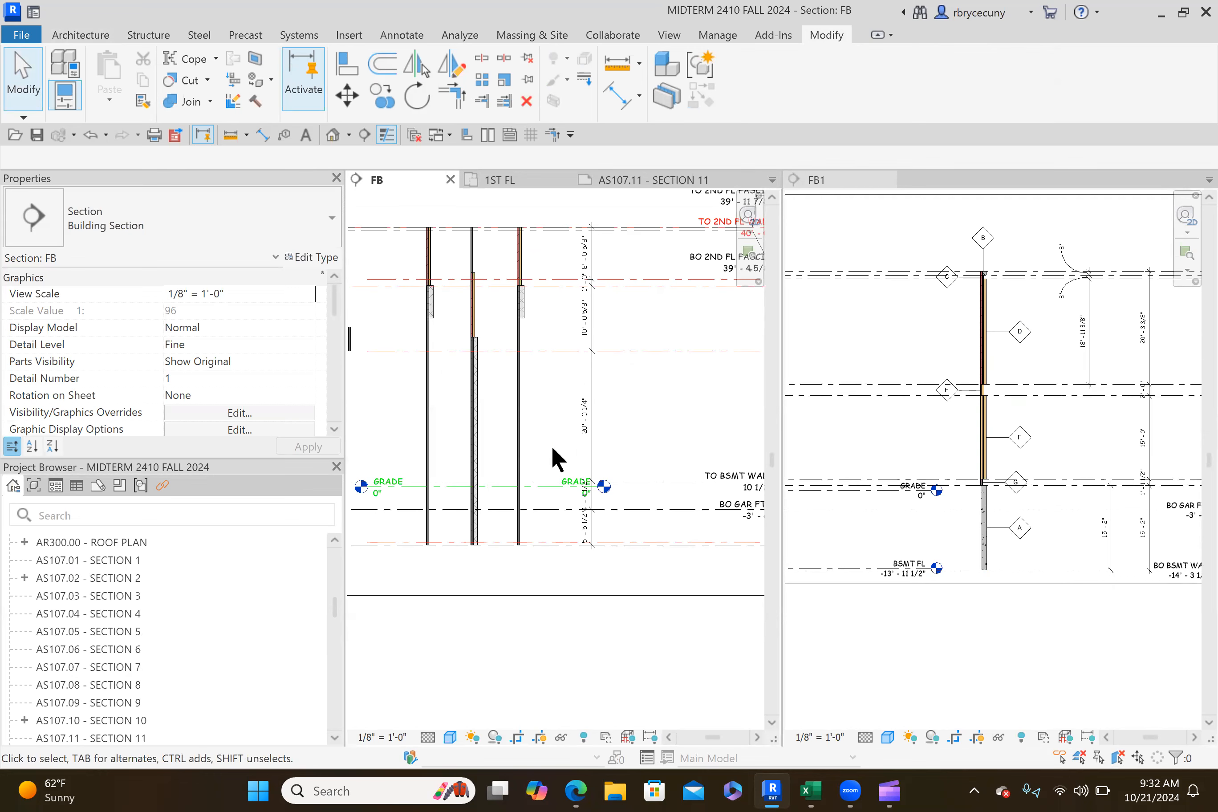
{"action": "scroll", "coordinate": [995, 420], "scroll_direction": "down", "scroll_amount": 2}
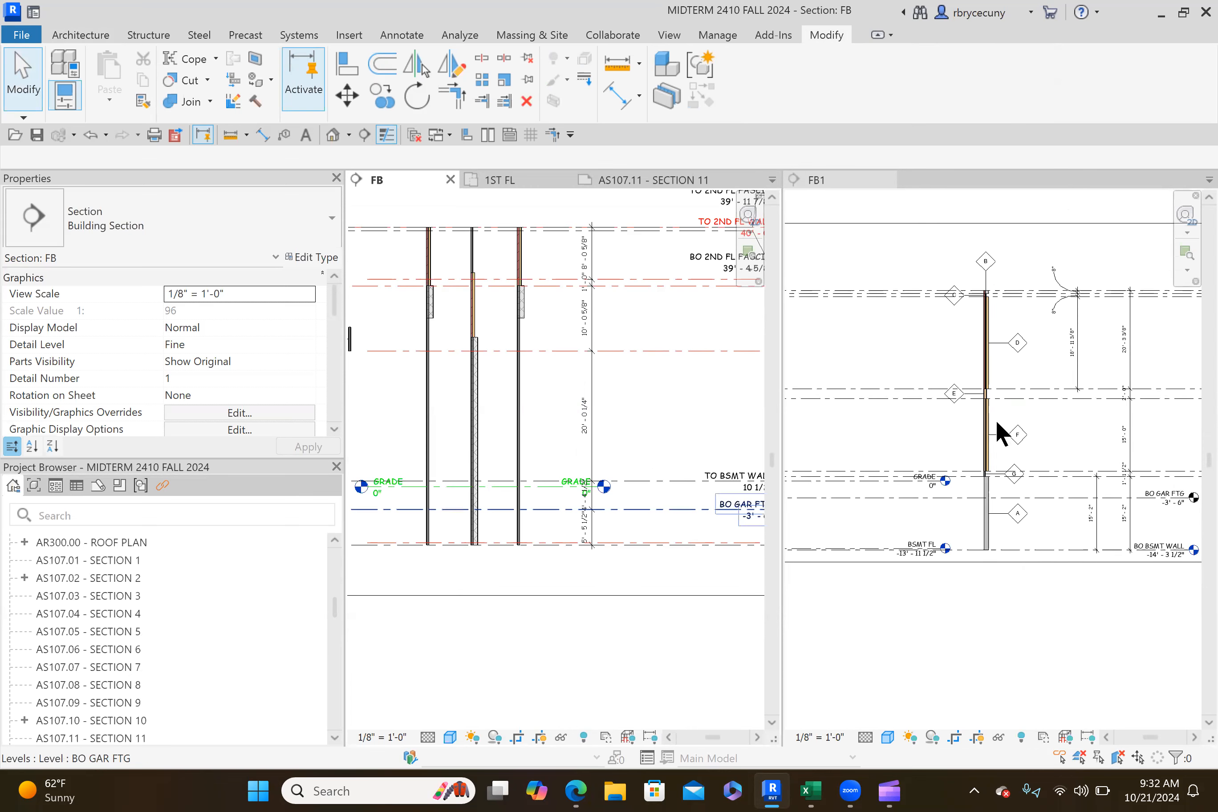
{"action": "middle_click_drag", "start_coordinate": [583, 459], "coordinate": [440, 409]}
Step: Set the BSMT FL level's elevation in section FB to -13' 11 1/2", matching the sample section
{"action": "scroll", "coordinate": [700, 492], "scroll_direction": "up", "scroll_amount": 1}
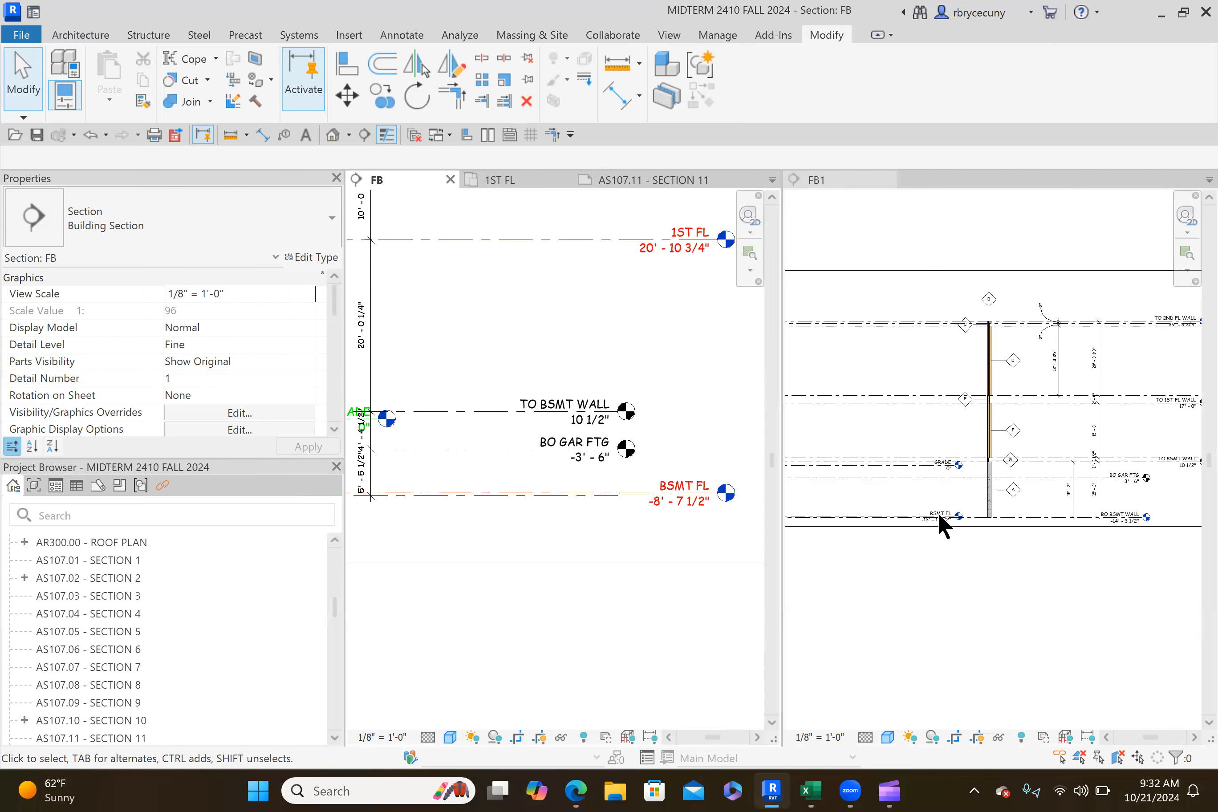
{"action": "scroll", "coordinate": [939, 518], "scroll_direction": "up", "scroll_amount": 3}
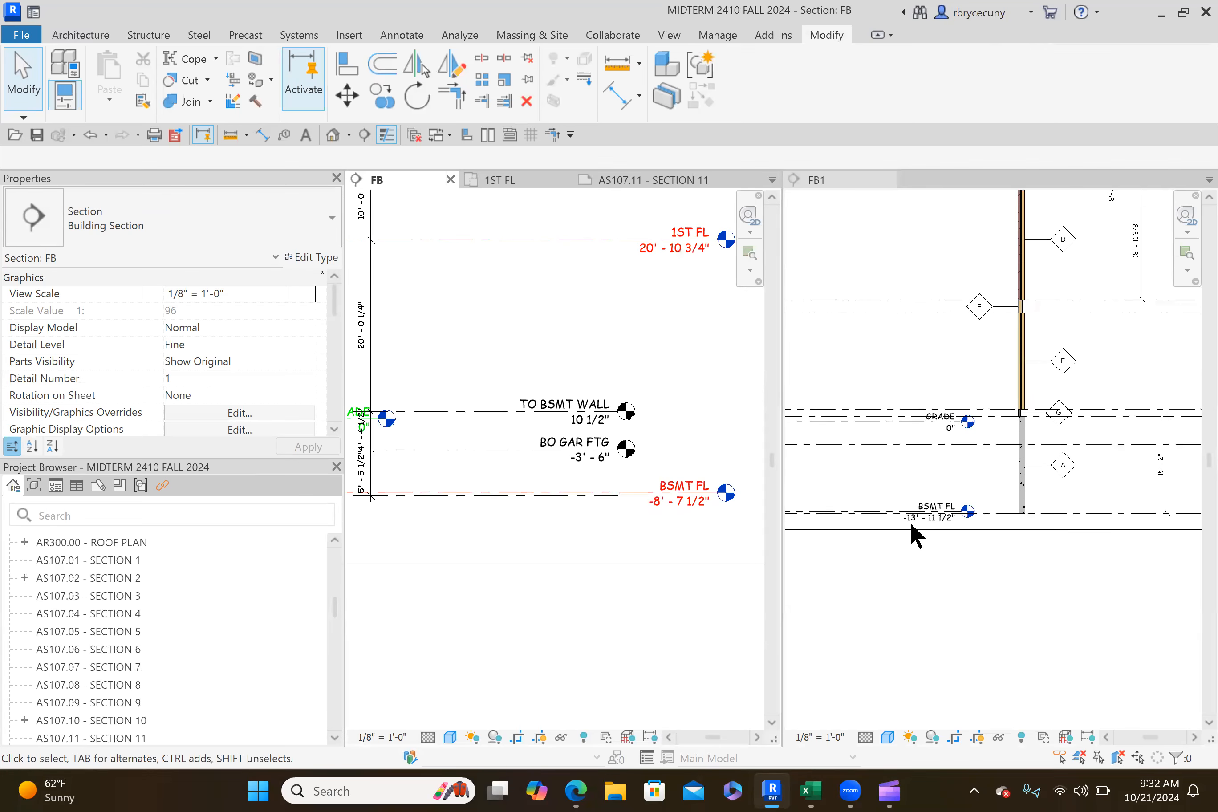
{"action": "left_click", "coordinate": [678, 501]}
{"action": "left_click", "coordinate": [677, 501]}
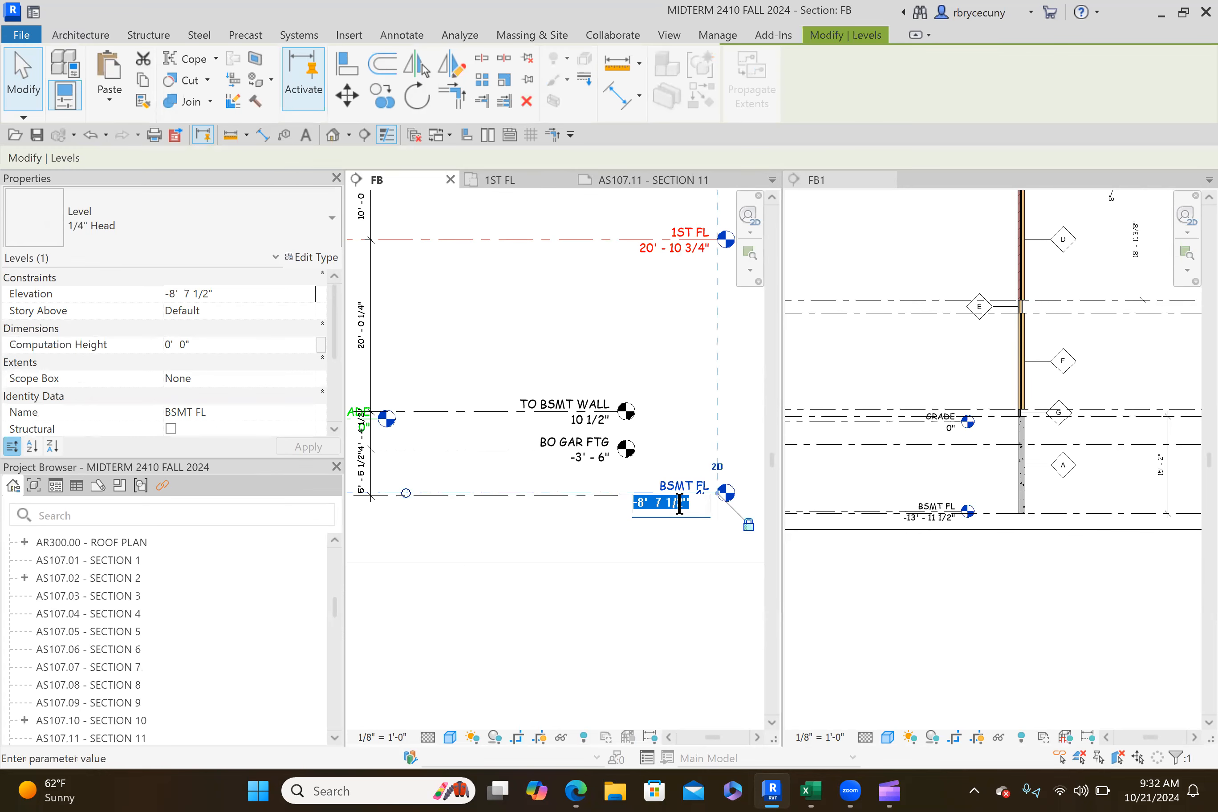
{"action": "type", "text": "-13'11.5"}
{"action": "key", "text": "Return"}
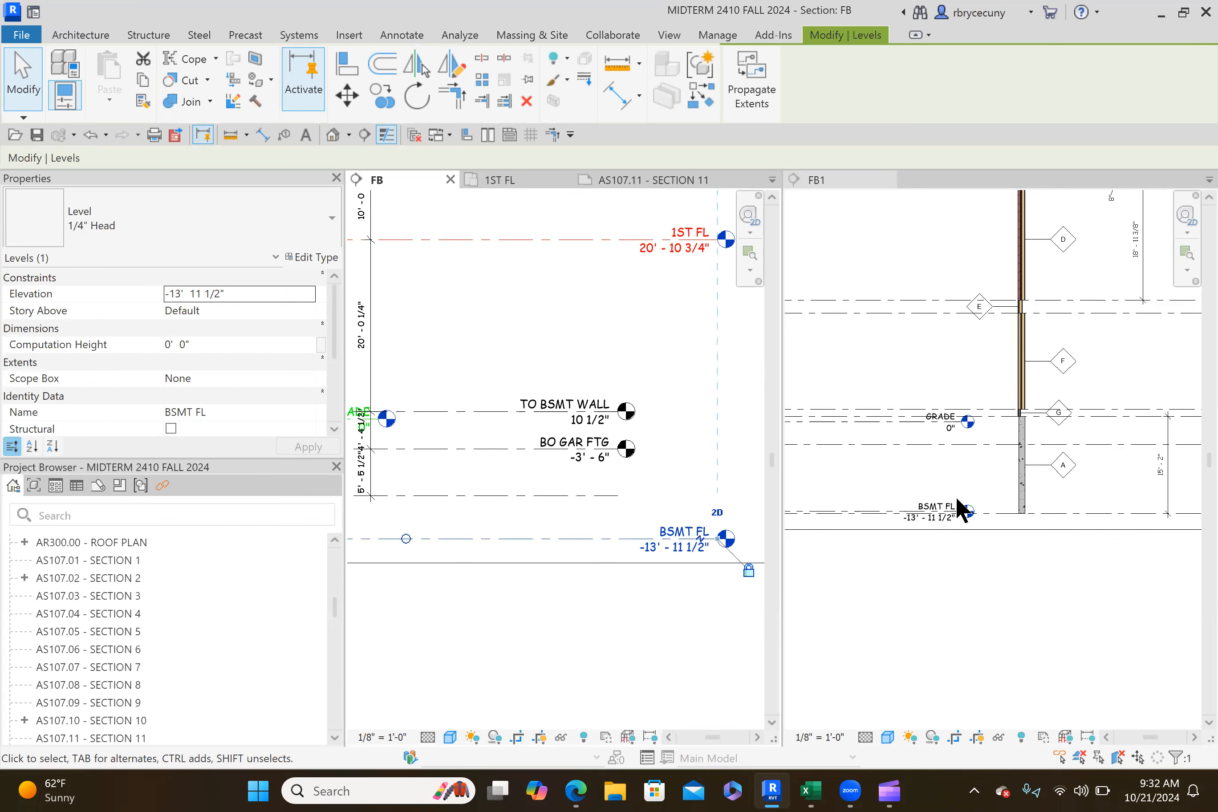
Step: Select the BO BSMT WALL level in section FB and show its level bubble at the right end
{"action": "scroll", "coordinate": [988, 519], "scroll_direction": "down", "scroll_amount": 2}
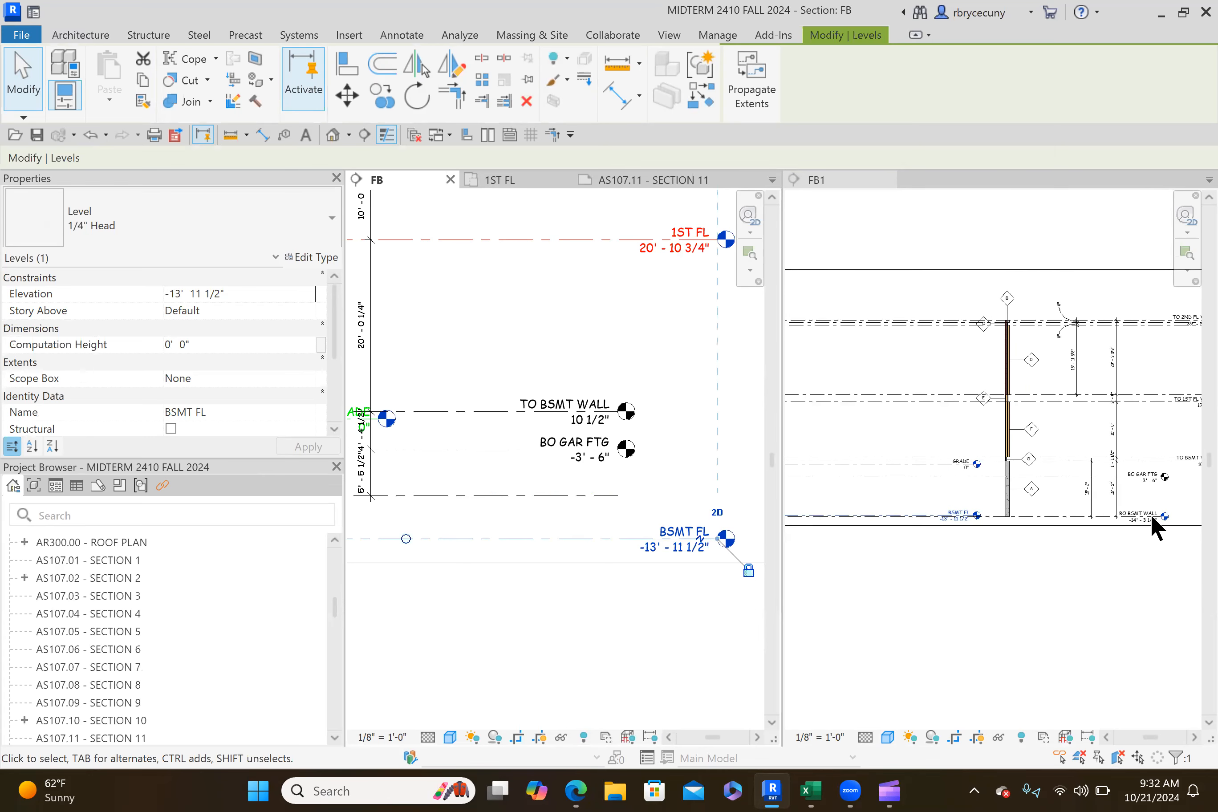
{"action": "scroll", "coordinate": [1141, 516], "scroll_direction": "up", "scroll_amount": 3}
{"action": "scroll", "coordinate": [654, 480], "scroll_direction": "down", "scroll_amount": 2}
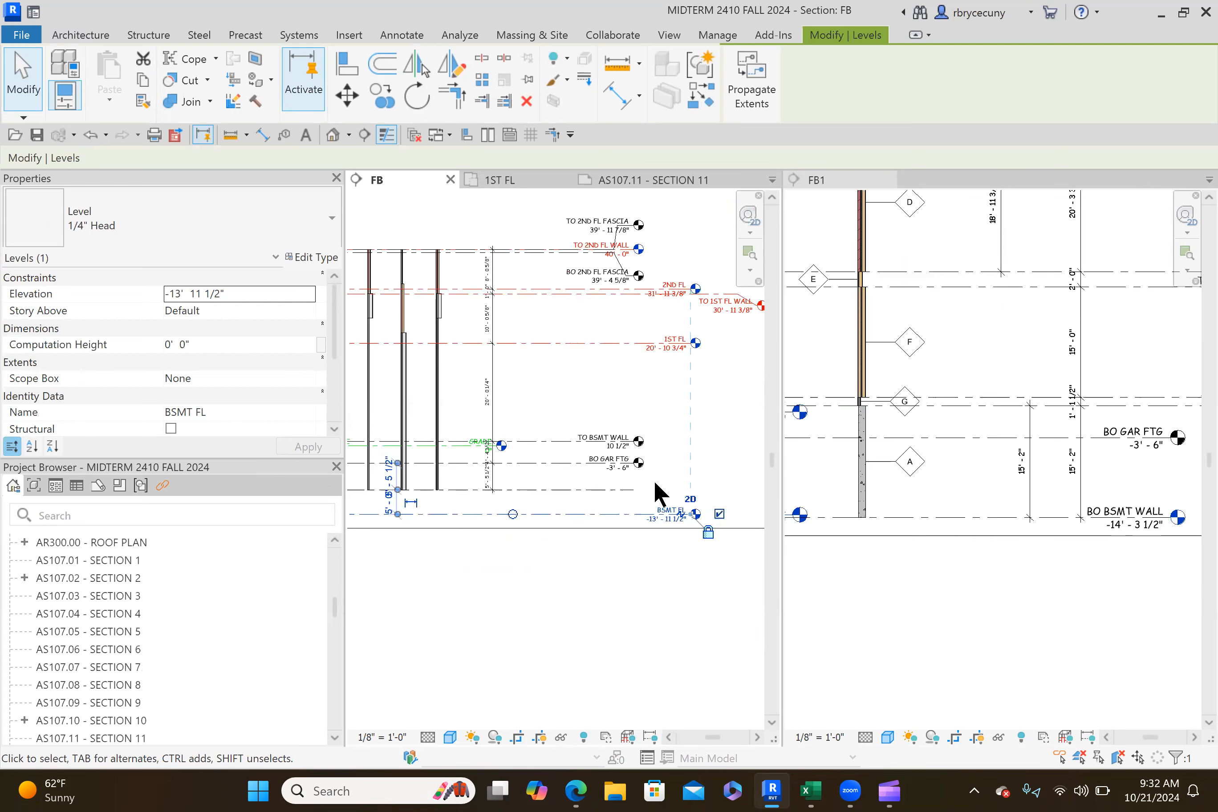
{"action": "middle_click_drag", "start_coordinate": [545, 495], "coordinate": [738, 502]}
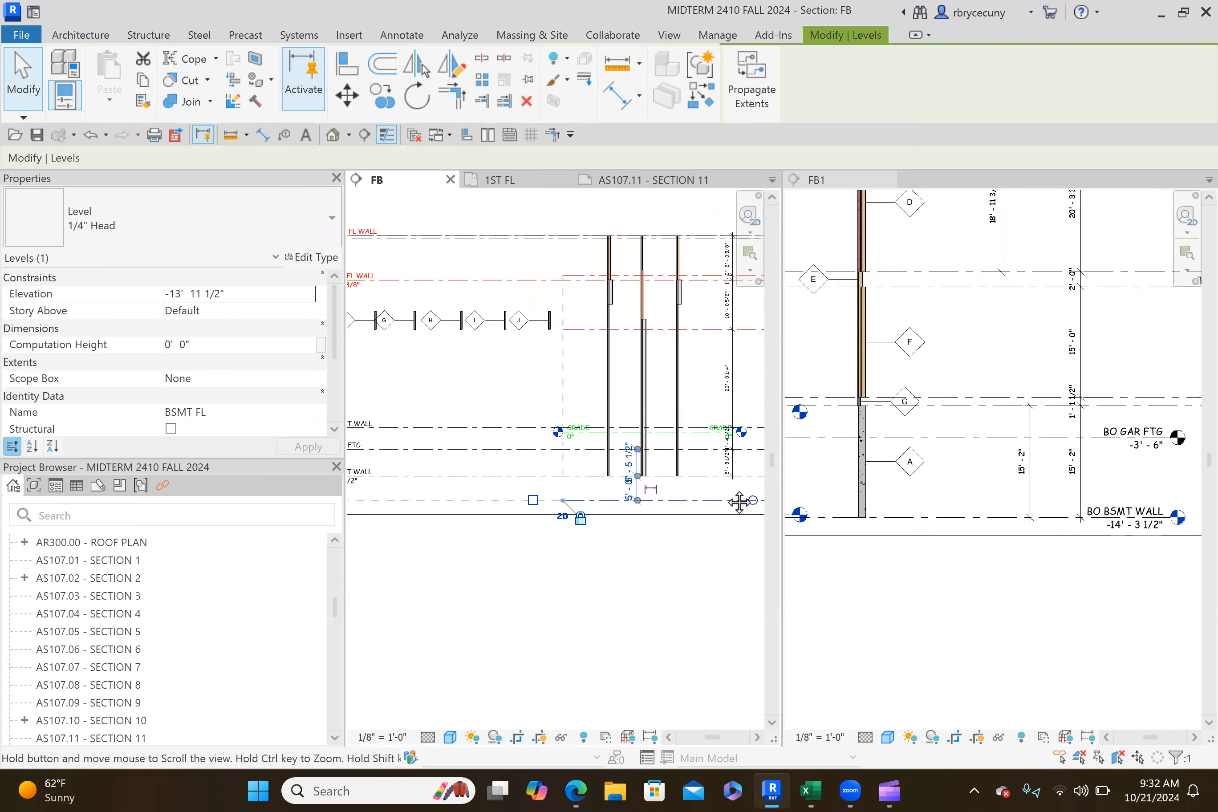
{"action": "left_click", "coordinate": [473, 471]}
{"action": "scroll", "coordinate": [469, 473], "scroll_direction": "down", "scroll_amount": 2}
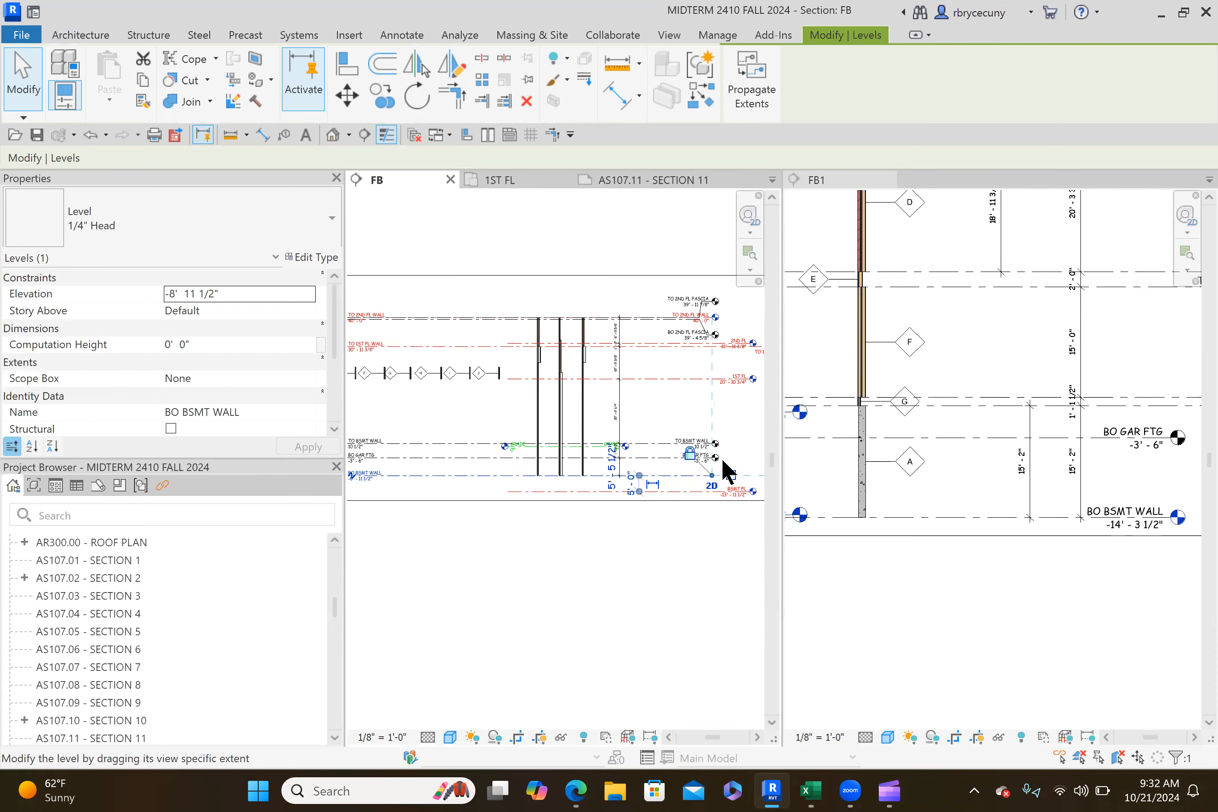
{"action": "scroll", "coordinate": [723, 461], "scroll_direction": "up", "scroll_amount": 2}
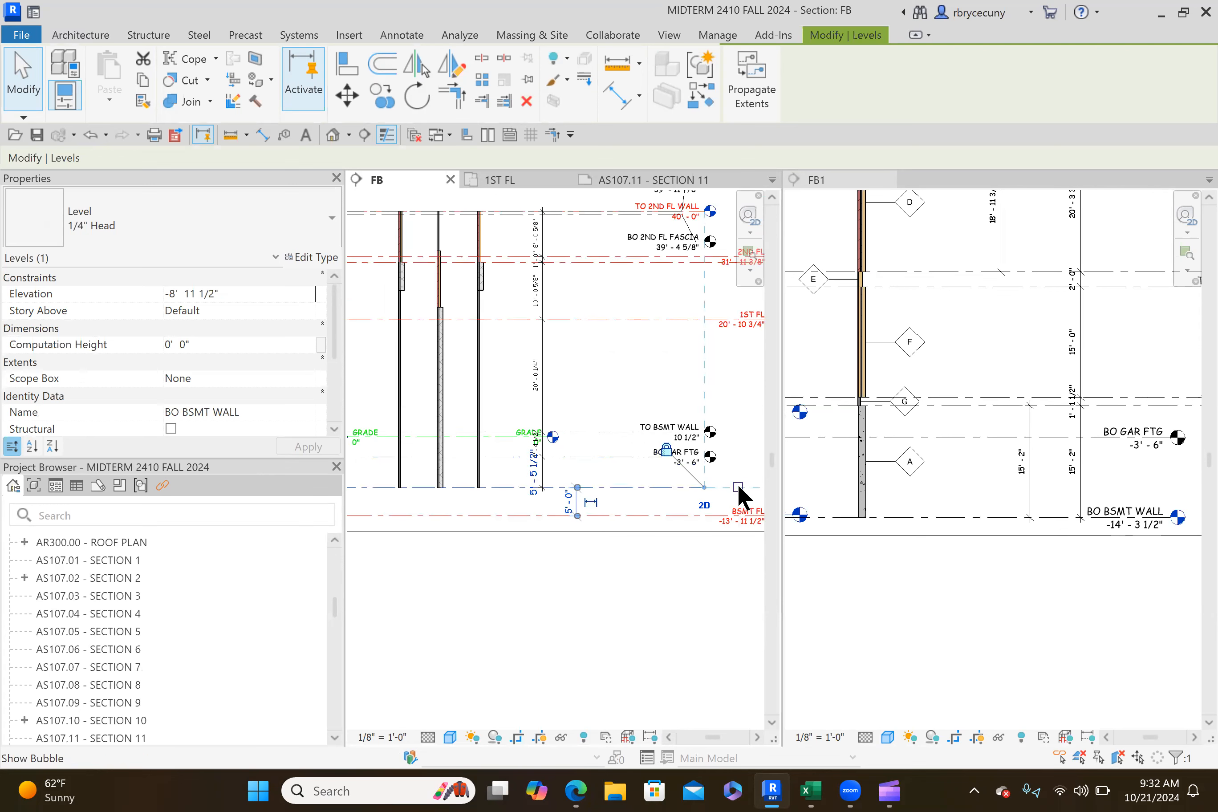
{"action": "left_click", "coordinate": [738, 487]}
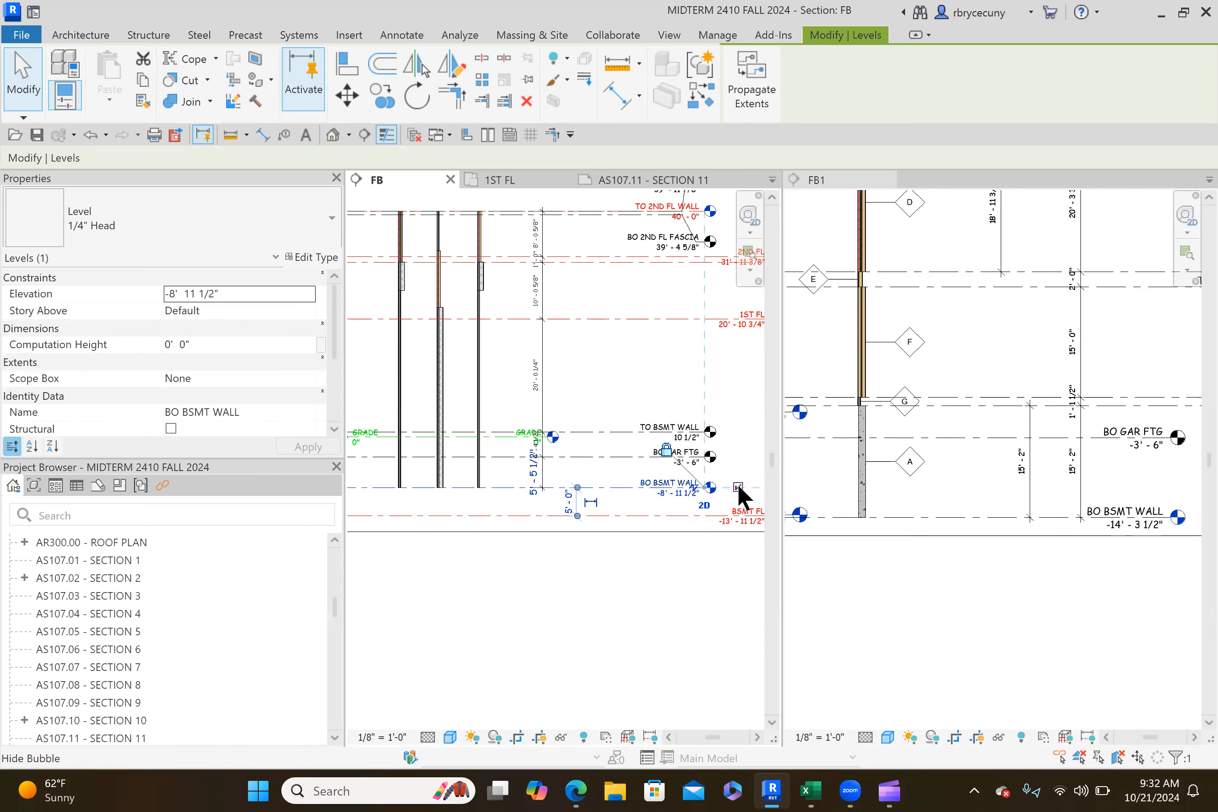
Step: Set the BO BSMT WALL level's elevation to -14' 3 1/2"
{"action": "left_click", "coordinate": [661, 497]}
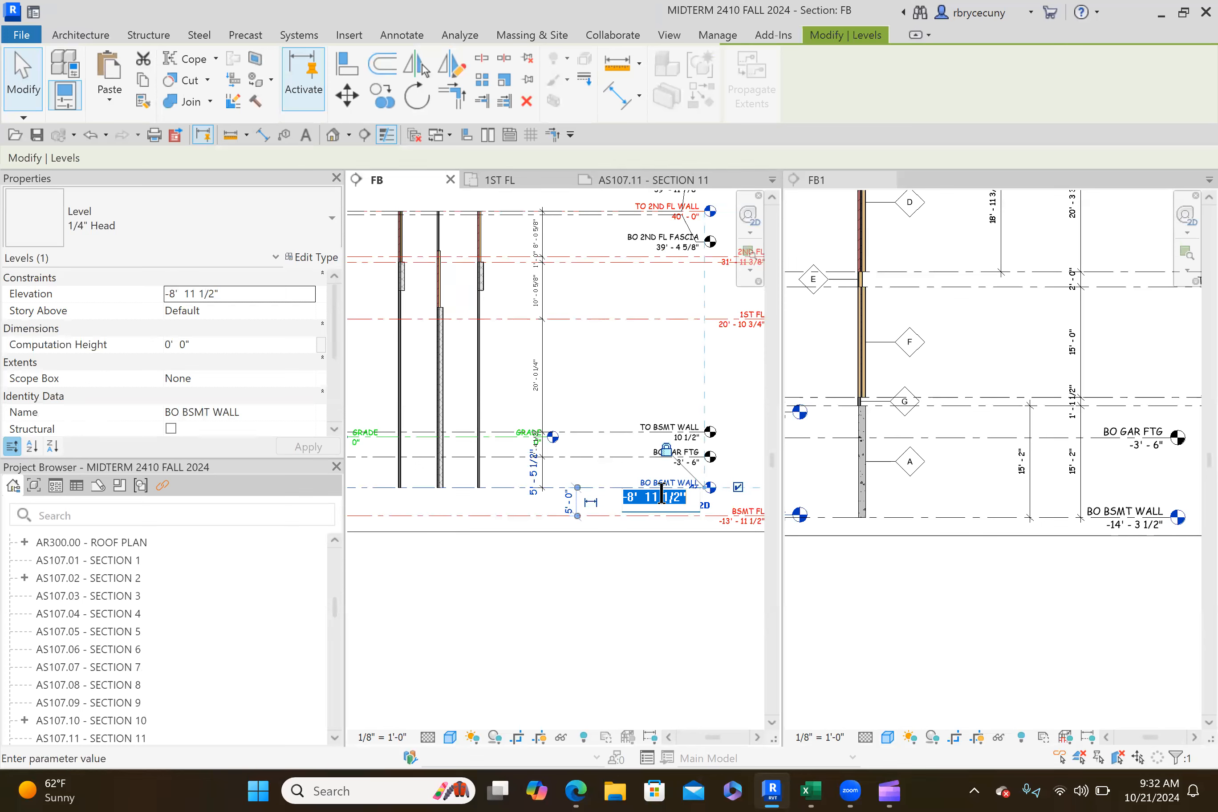
{"action": "type", "text": "-14'3.5\""}
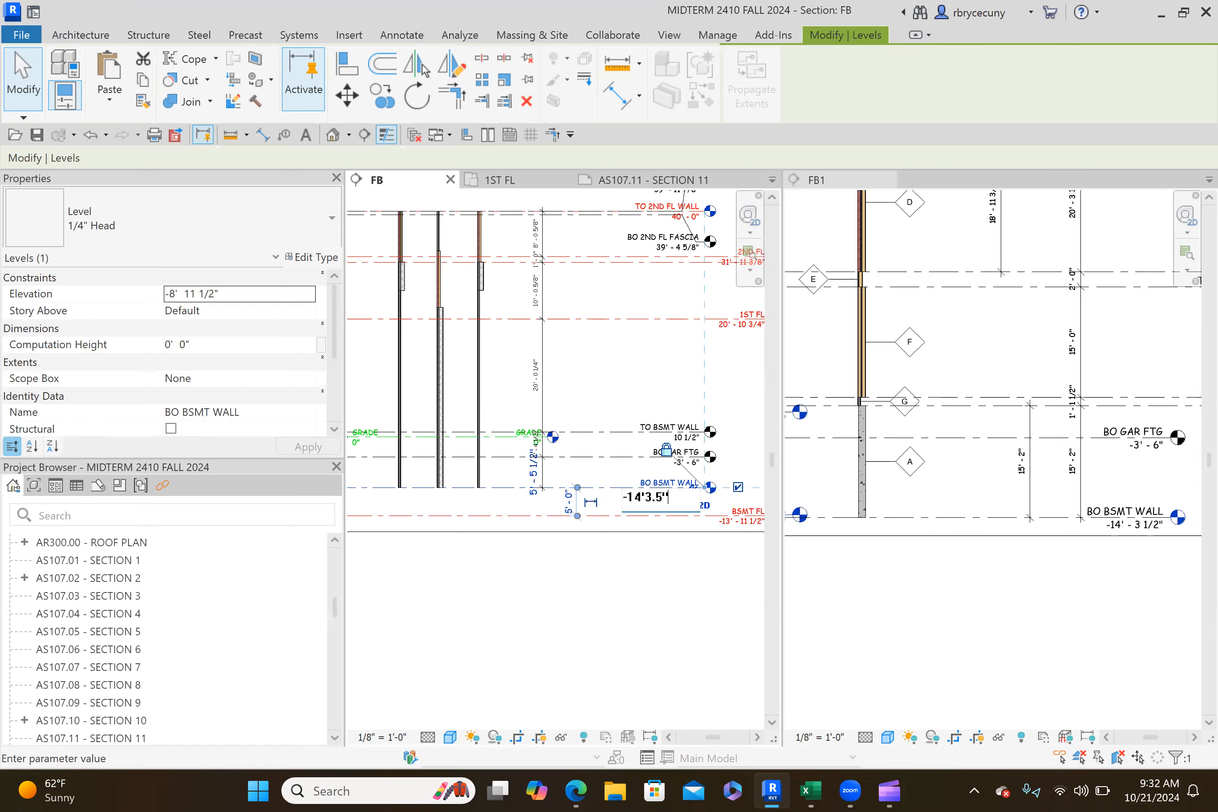
{"action": "key", "text": "Return"}
{"action": "key", "text": "Return"}
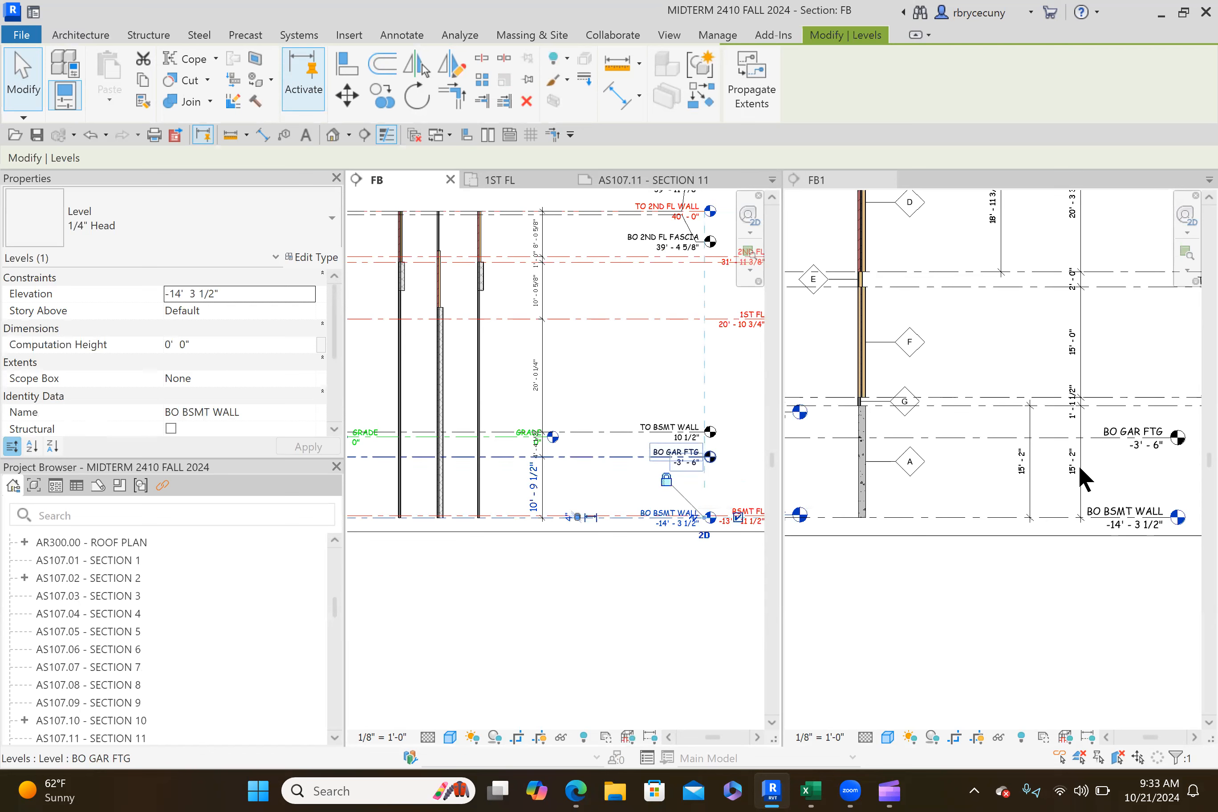
Step: Check the sample's upper levels in FB1, then unlock the alignment constraint at the right end of FB's 1ST FL level
{"action": "scroll", "coordinate": [1170, 447], "scroll_direction": "down", "scroll_amount": 2}
{"action": "scroll", "coordinate": [1170, 446], "scroll_direction": "down", "scroll_amount": 1}
{"action": "left_click", "coordinate": [1158, 446]}
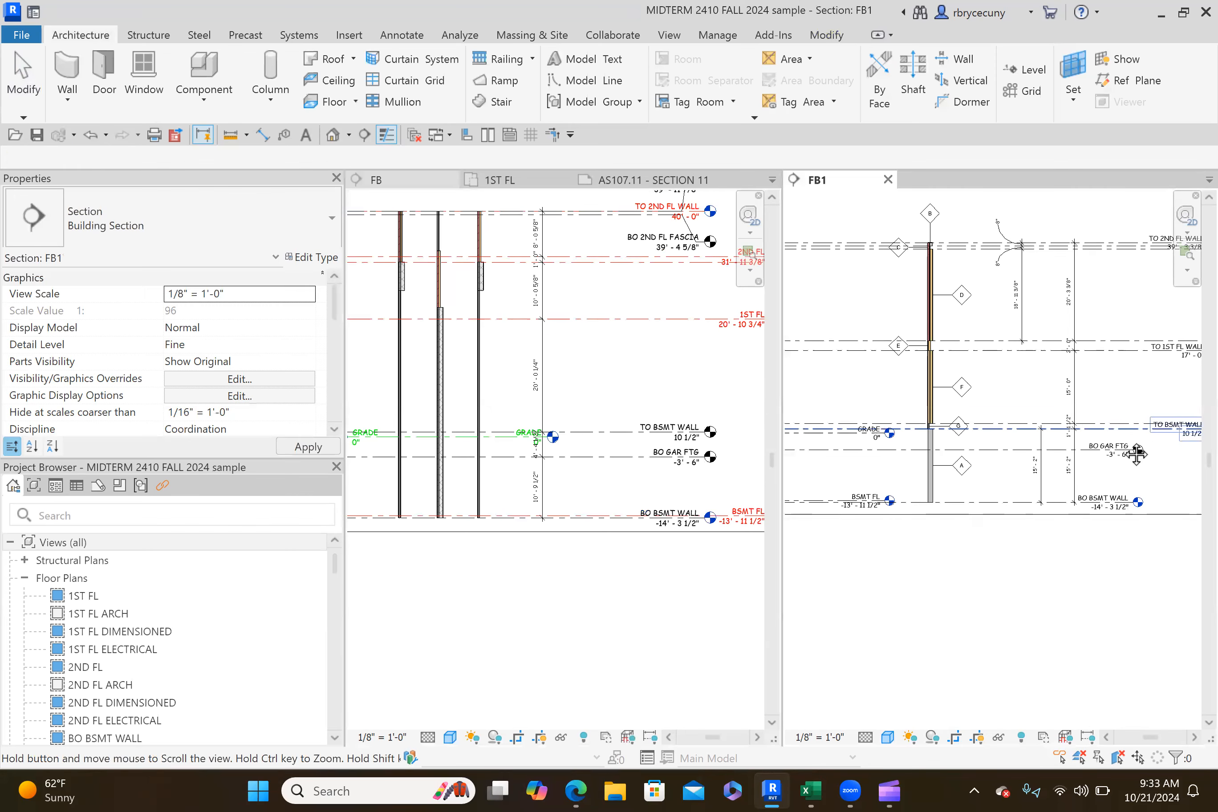
{"action": "scroll", "coordinate": [1091, 430], "scroll_direction": "up", "scroll_amount": 3}
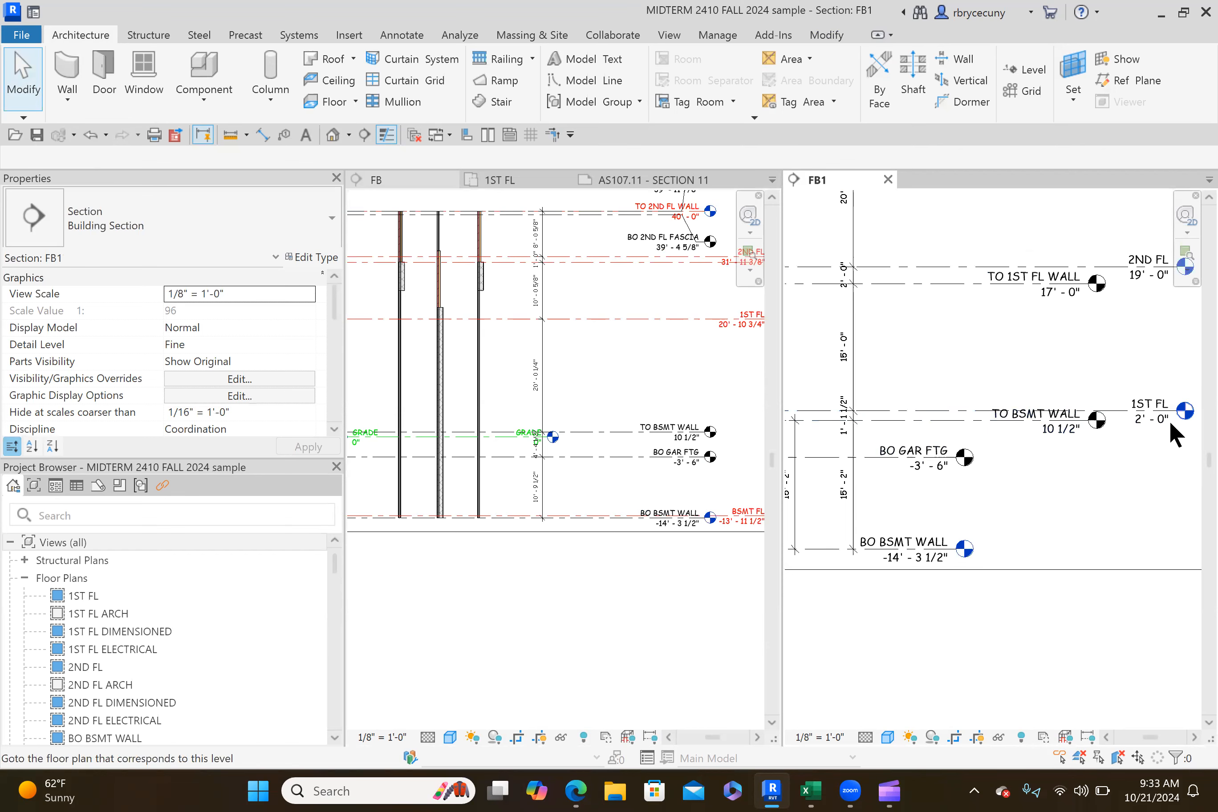
{"action": "scroll", "coordinate": [700, 348], "scroll_direction": "down", "scroll_amount": 1}
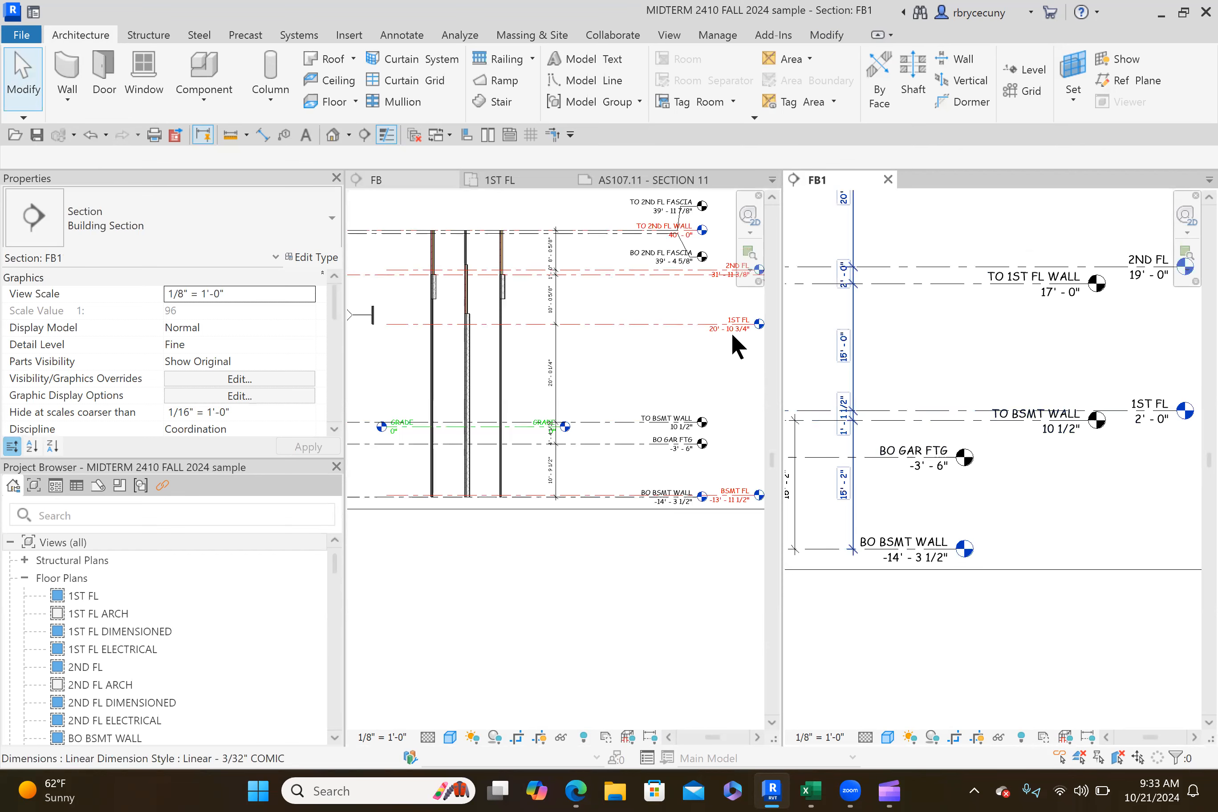
{"action": "left_click", "coordinate": [730, 332]}
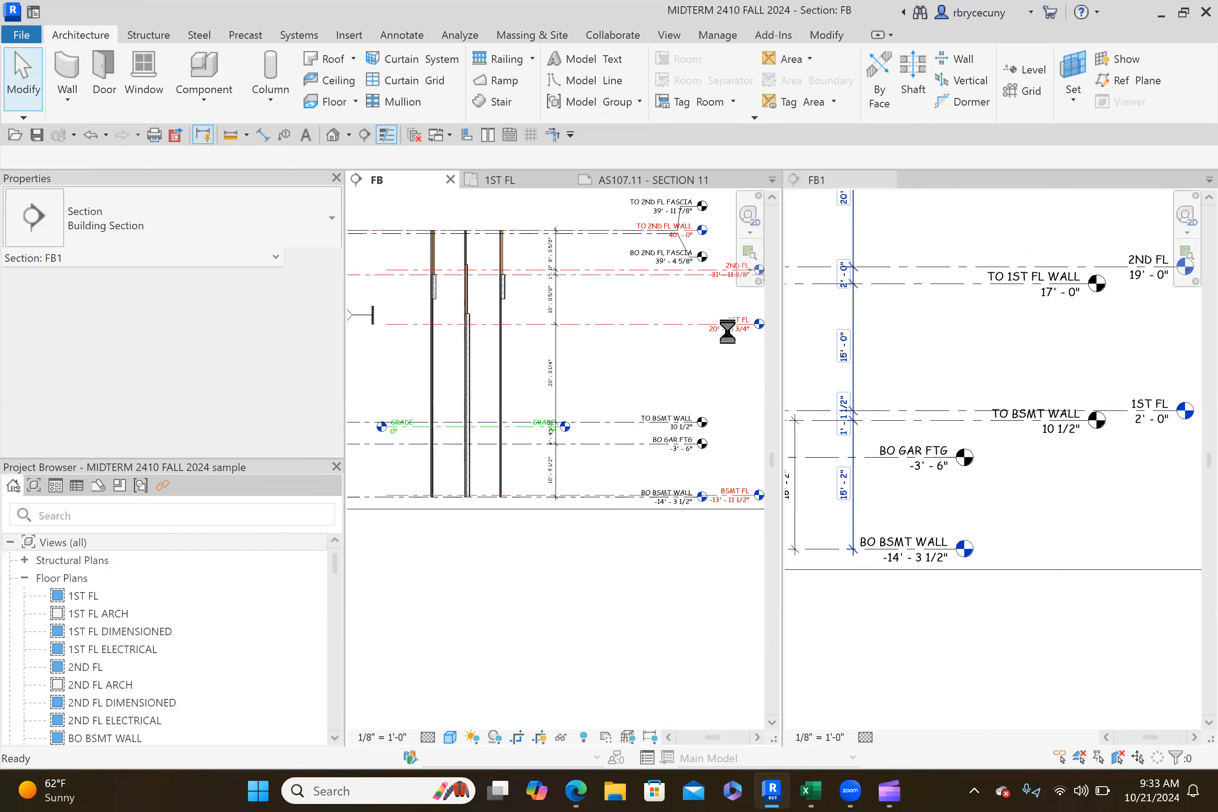
{"action": "left_click", "coordinate": [725, 329]}
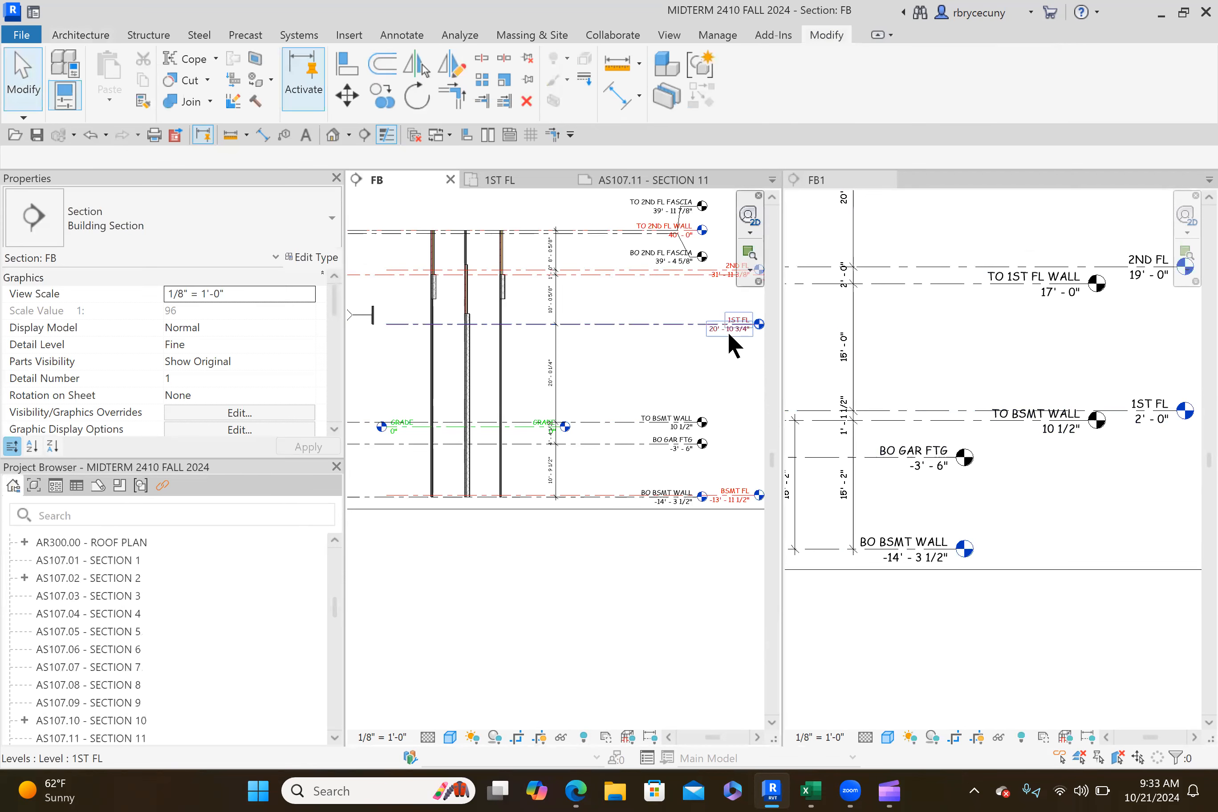
{"action": "left_click", "coordinate": [722, 328]}
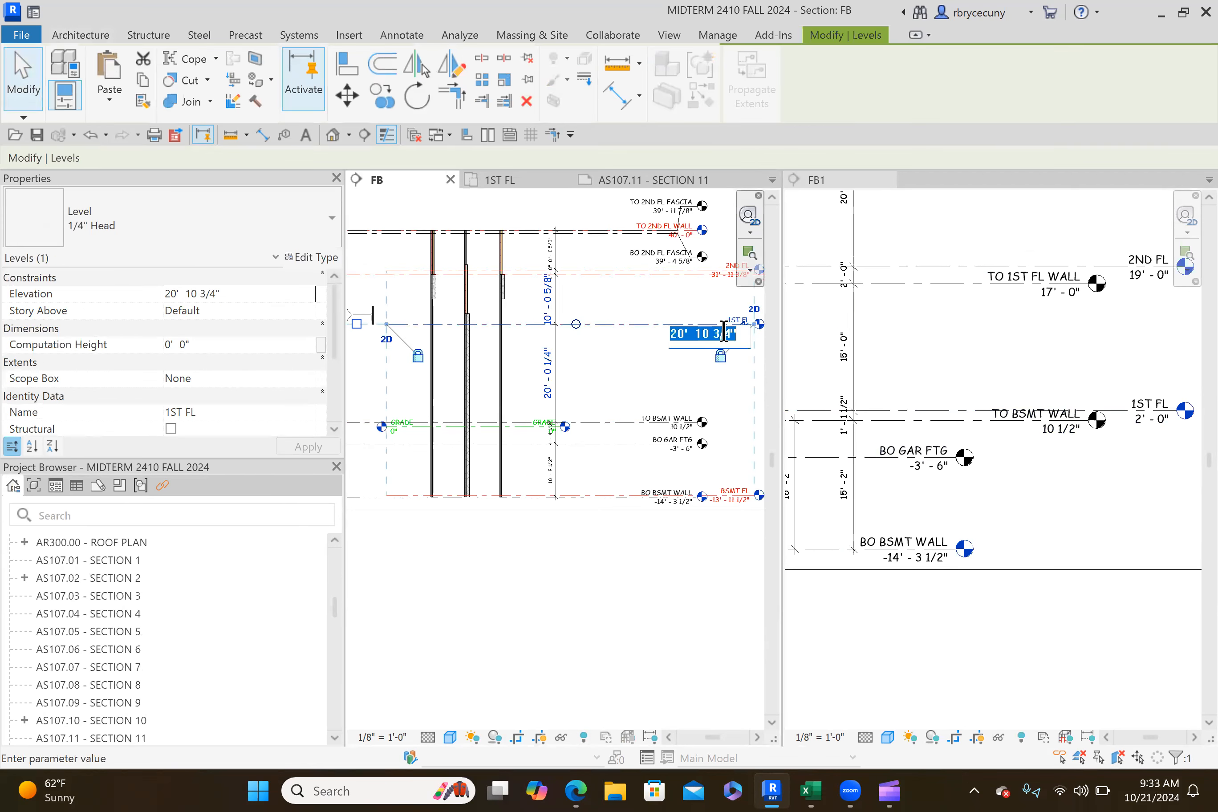
{"action": "left_click", "coordinate": [719, 357]}
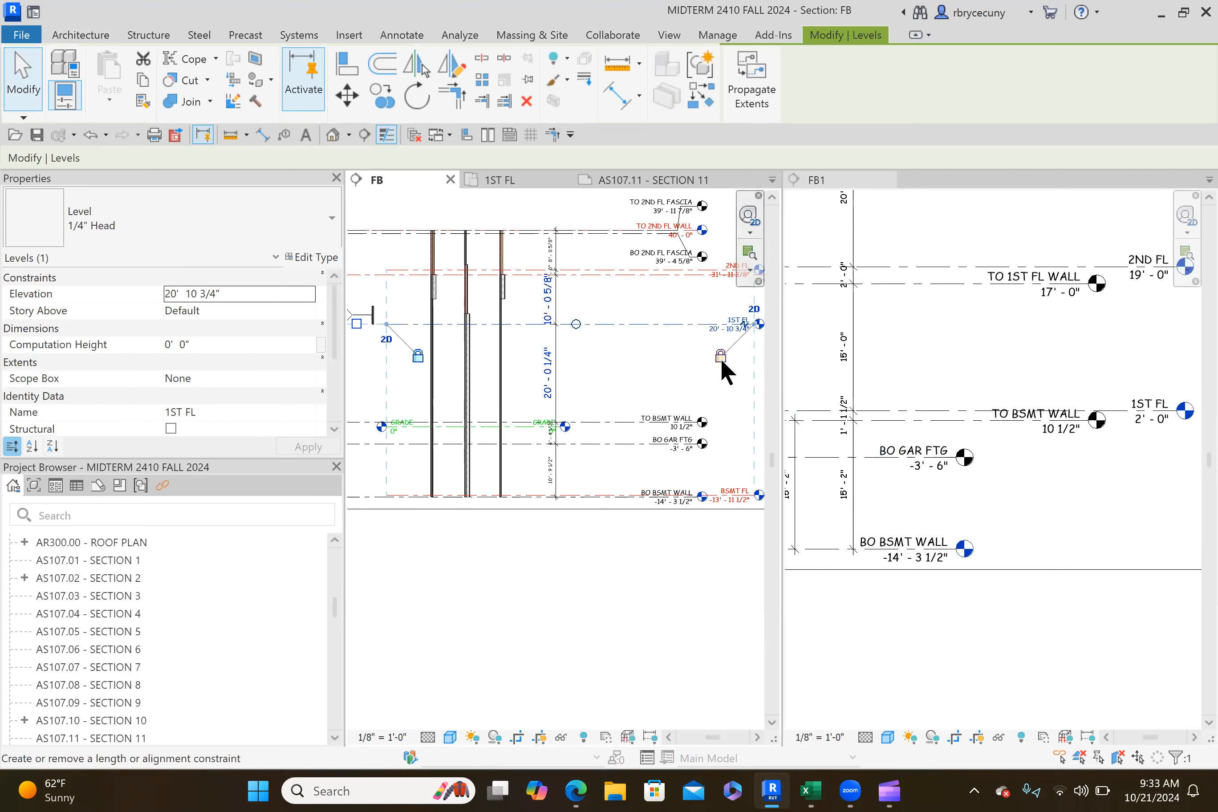
{"action": "left_click", "coordinate": [715, 355]}
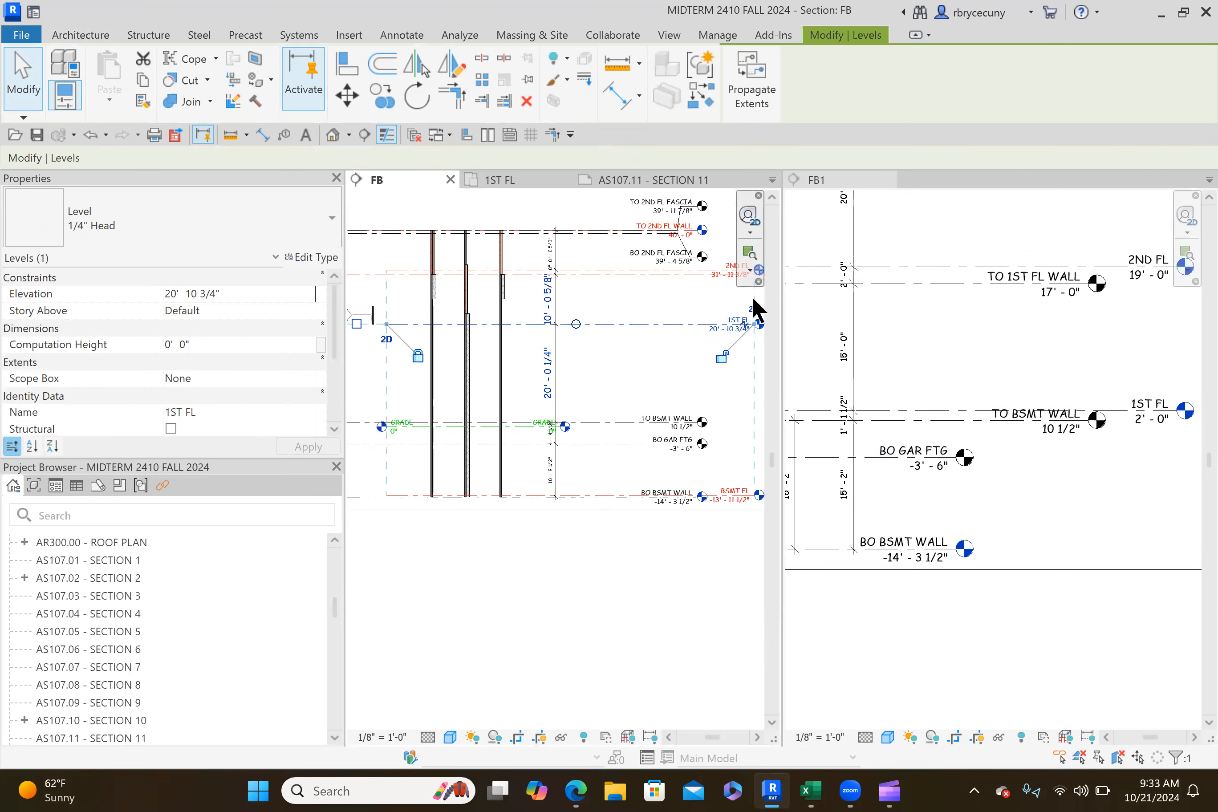
Step: Set the 1ST FL level's elevation in section FB to 2' 0"
{"action": "left_click", "coordinate": [714, 329]}
{"action": "type", "text": "2"}
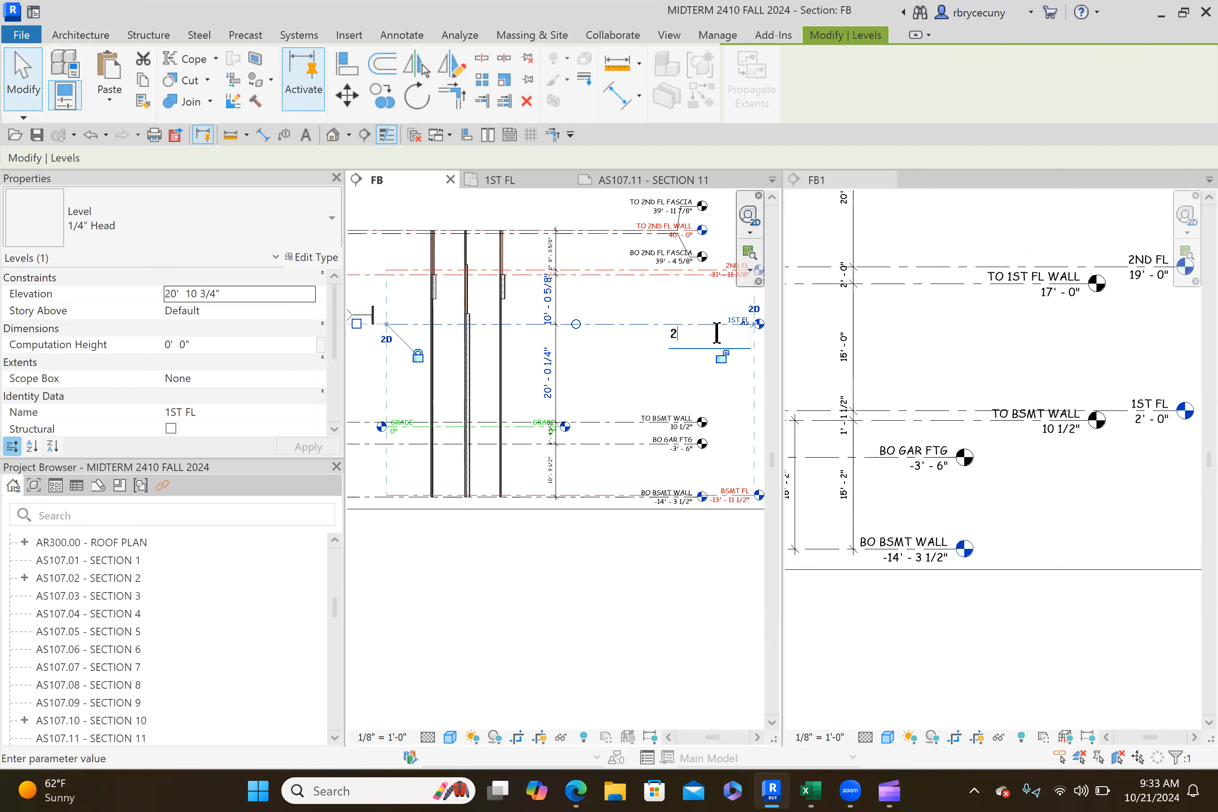
{"action": "left_click", "coordinate": [736, 438]}
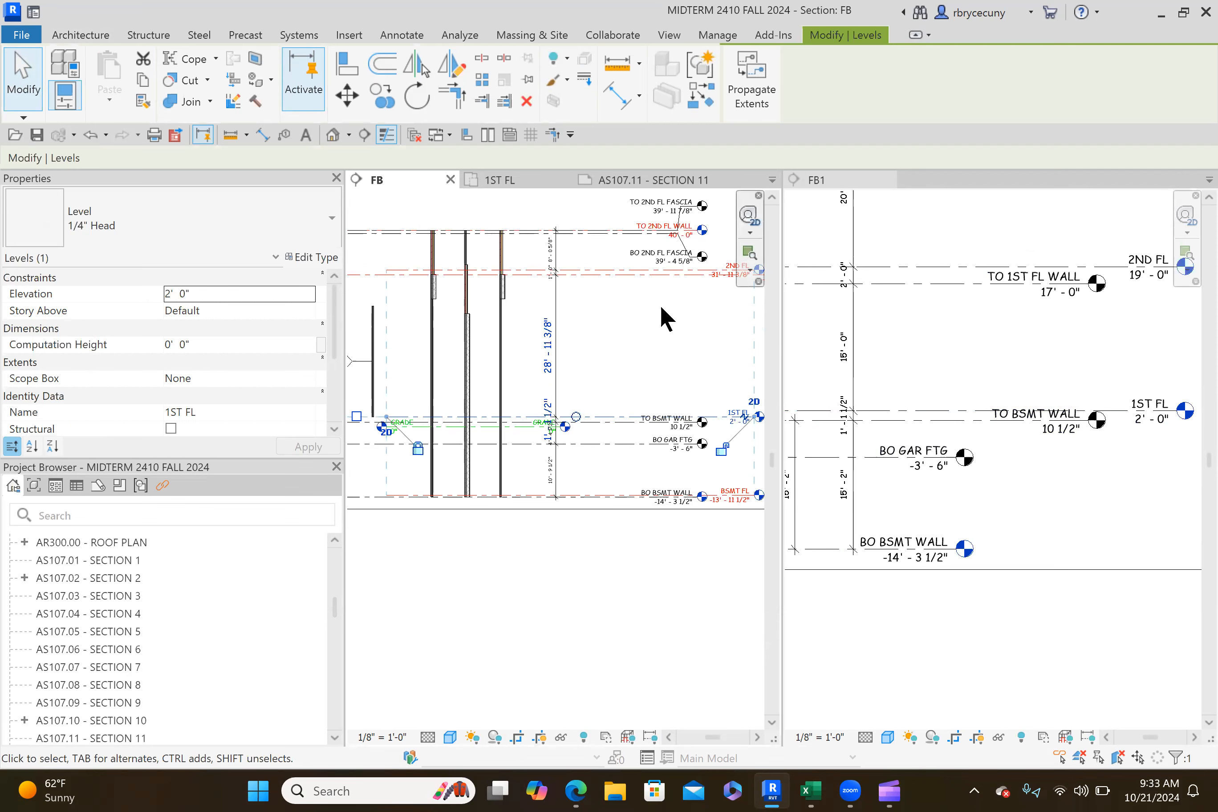
Step: Set the TO 1ST FL WALL level's elevation in section FB to 17' 0" and deselect it
{"action": "scroll", "coordinate": [668, 311], "scroll_direction": "down", "scroll_amount": 2}
{"action": "middle_click_drag", "start_coordinate": [673, 315], "coordinate": [657, 334]}
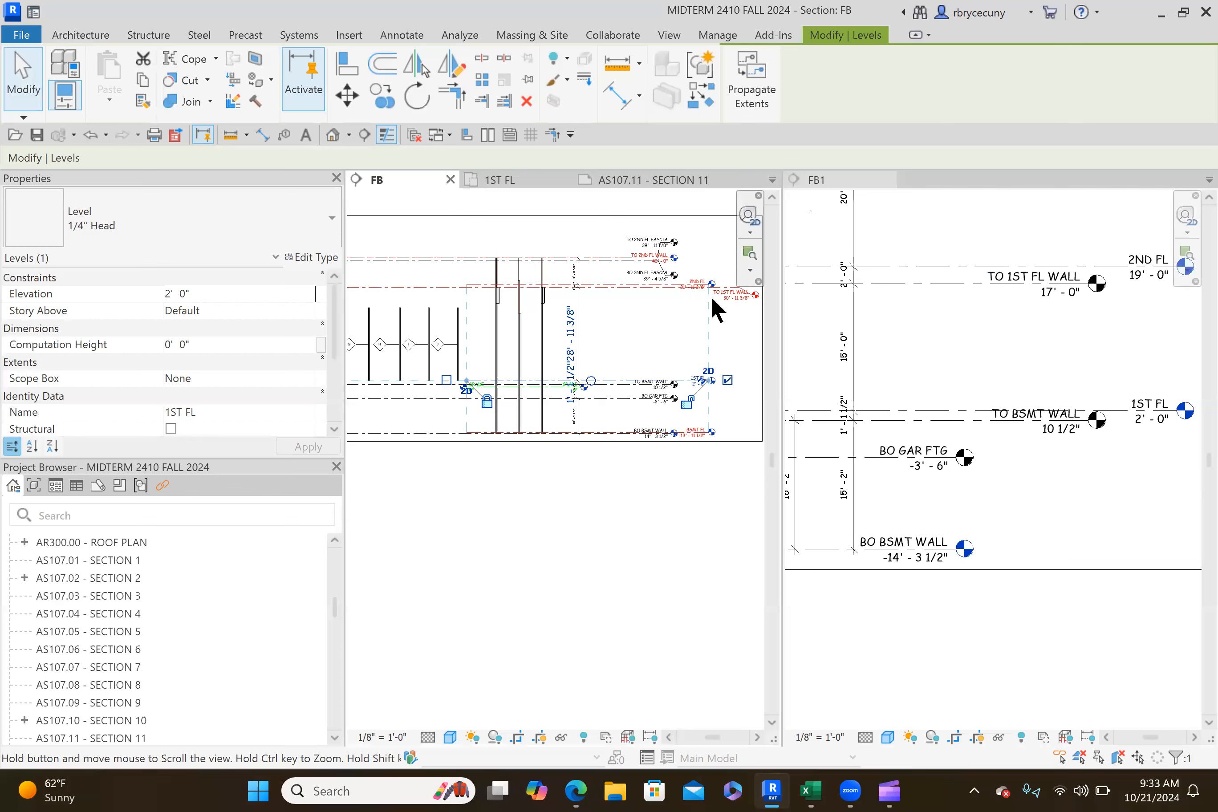
{"action": "scroll", "coordinate": [711, 302], "scroll_direction": "up", "scroll_amount": 4}
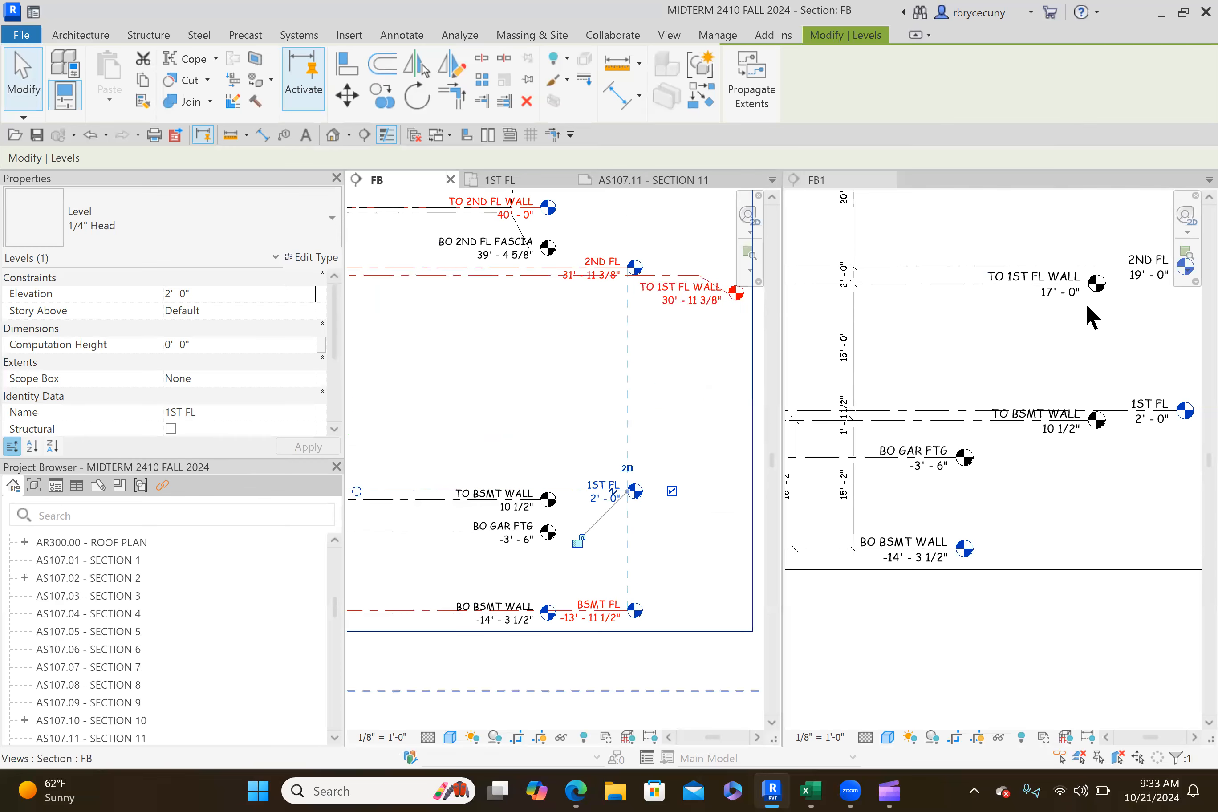
{"action": "left_click", "coordinate": [689, 300]}
{"action": "left_click", "coordinate": [691, 302]}
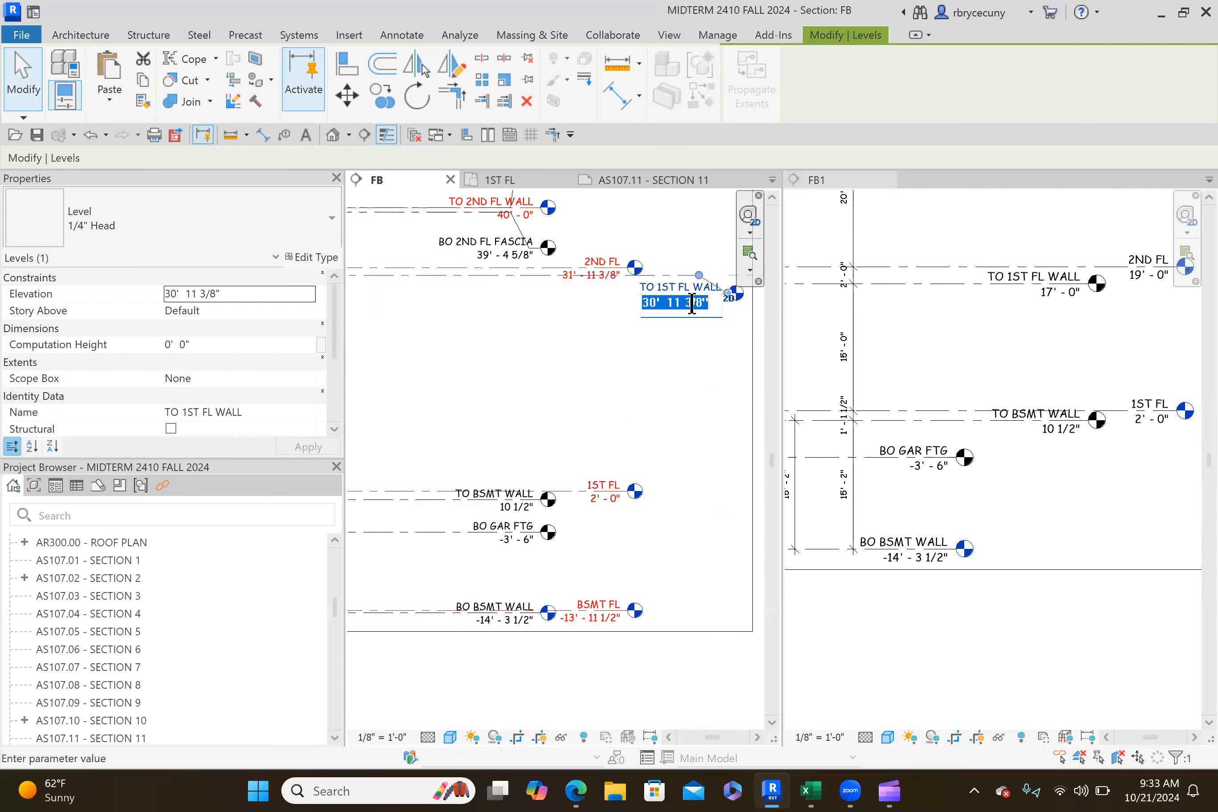
{"action": "type", "text": "17' - 0"}
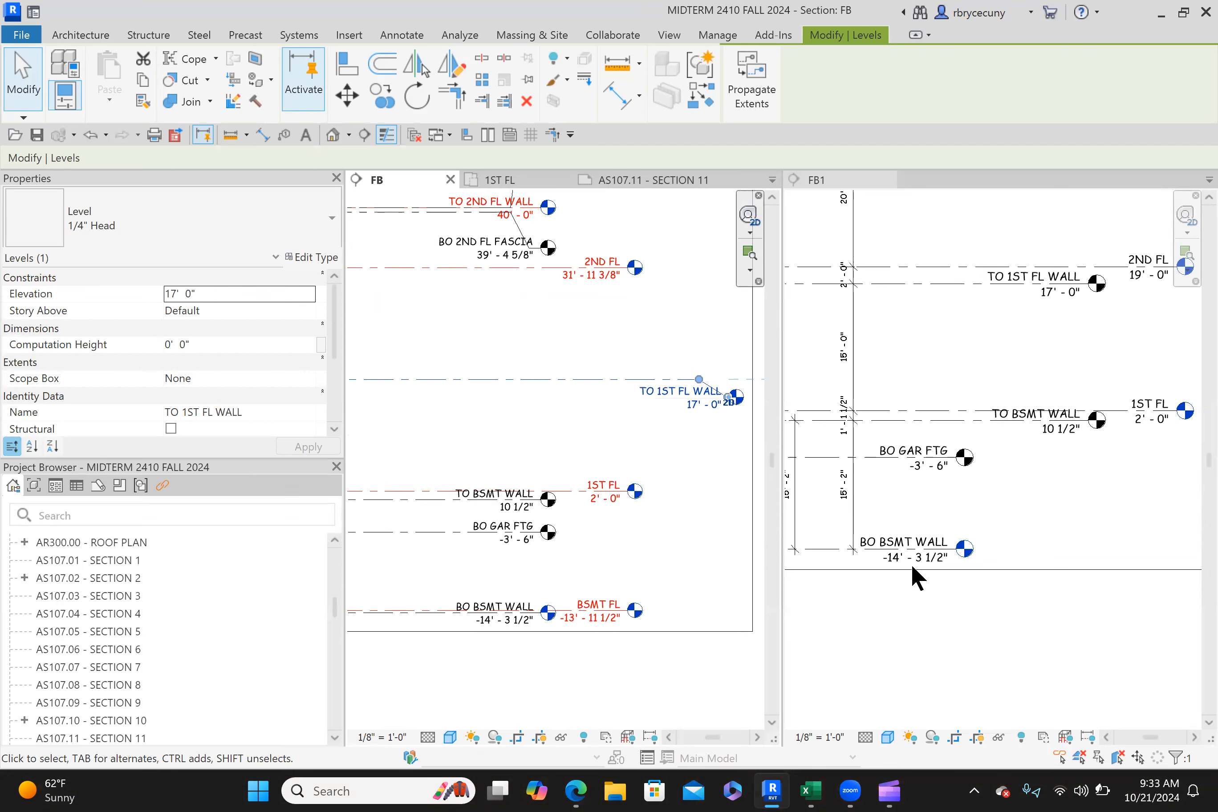
{"action": "key", "text": "Escape"}
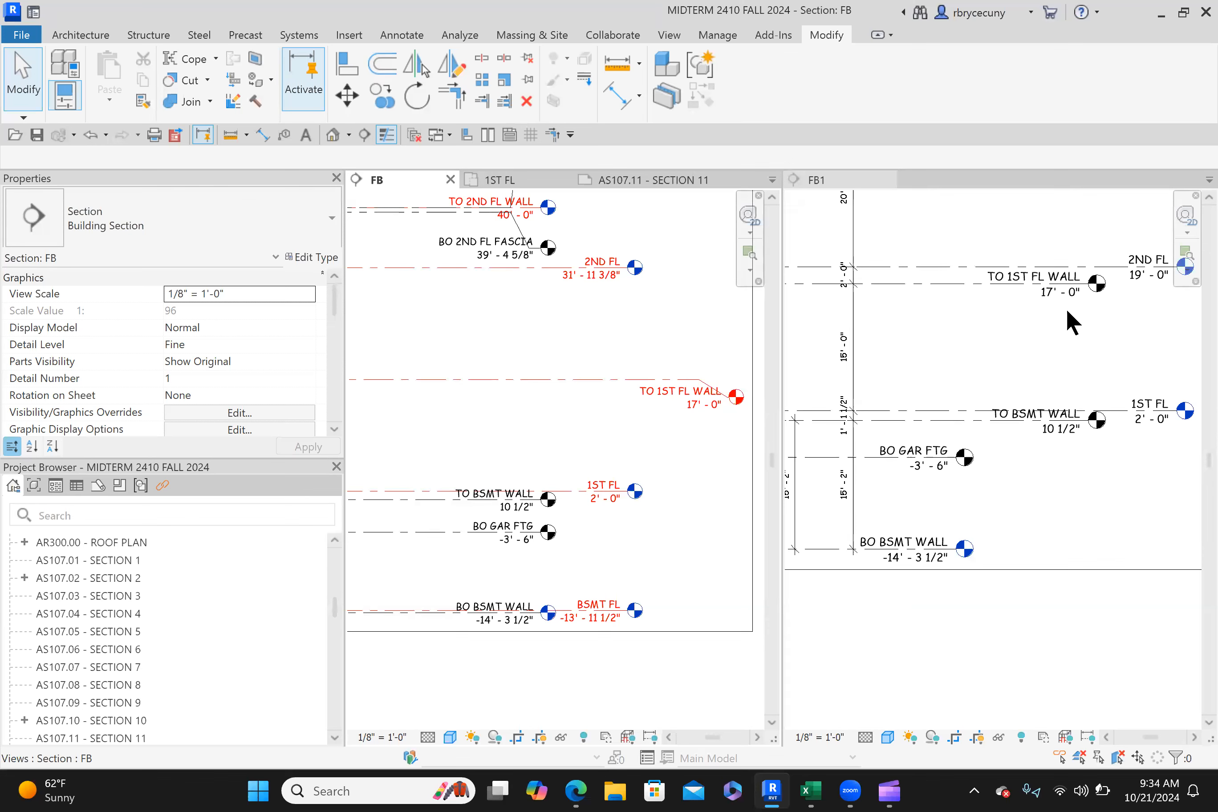
Step: Set the 2ND FL level's elevation in section FB to 19' 0"
{"action": "left_click", "coordinate": [582, 273]}
{"action": "left_click", "coordinate": [583, 275]}
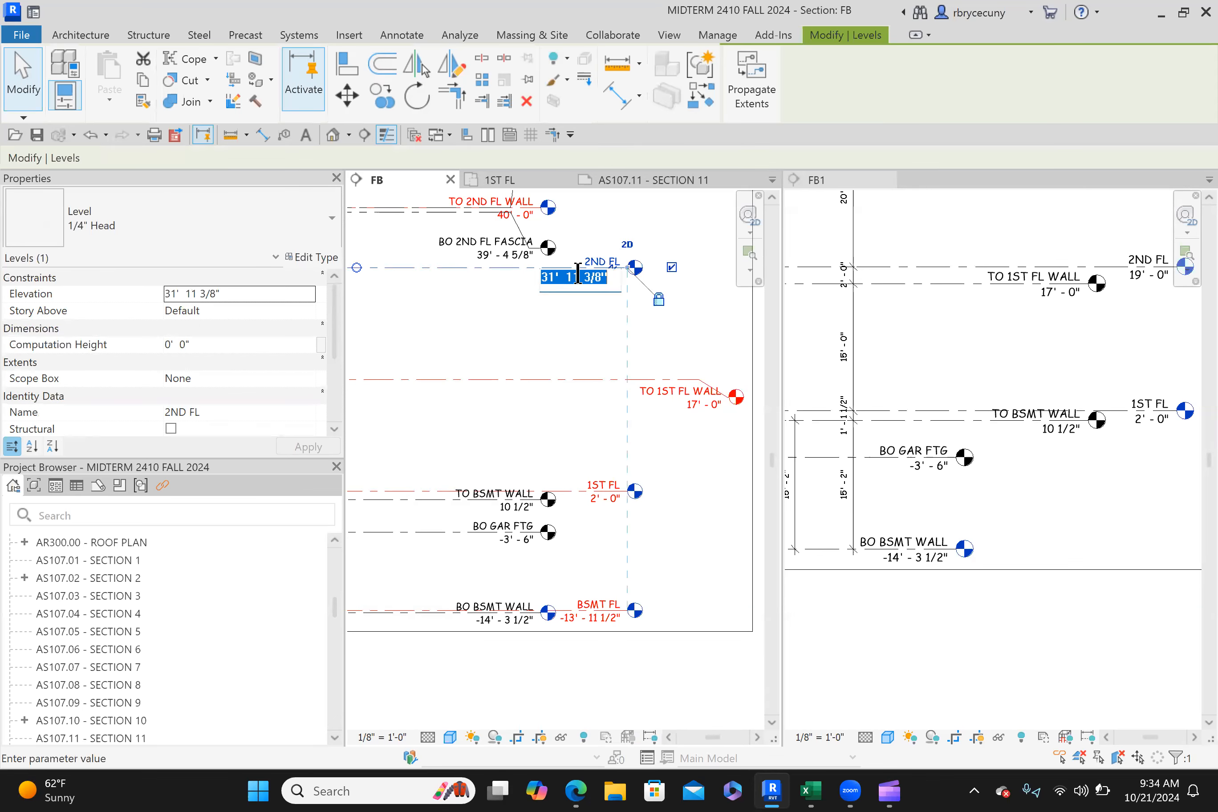
{"action": "type", "text": "19"}
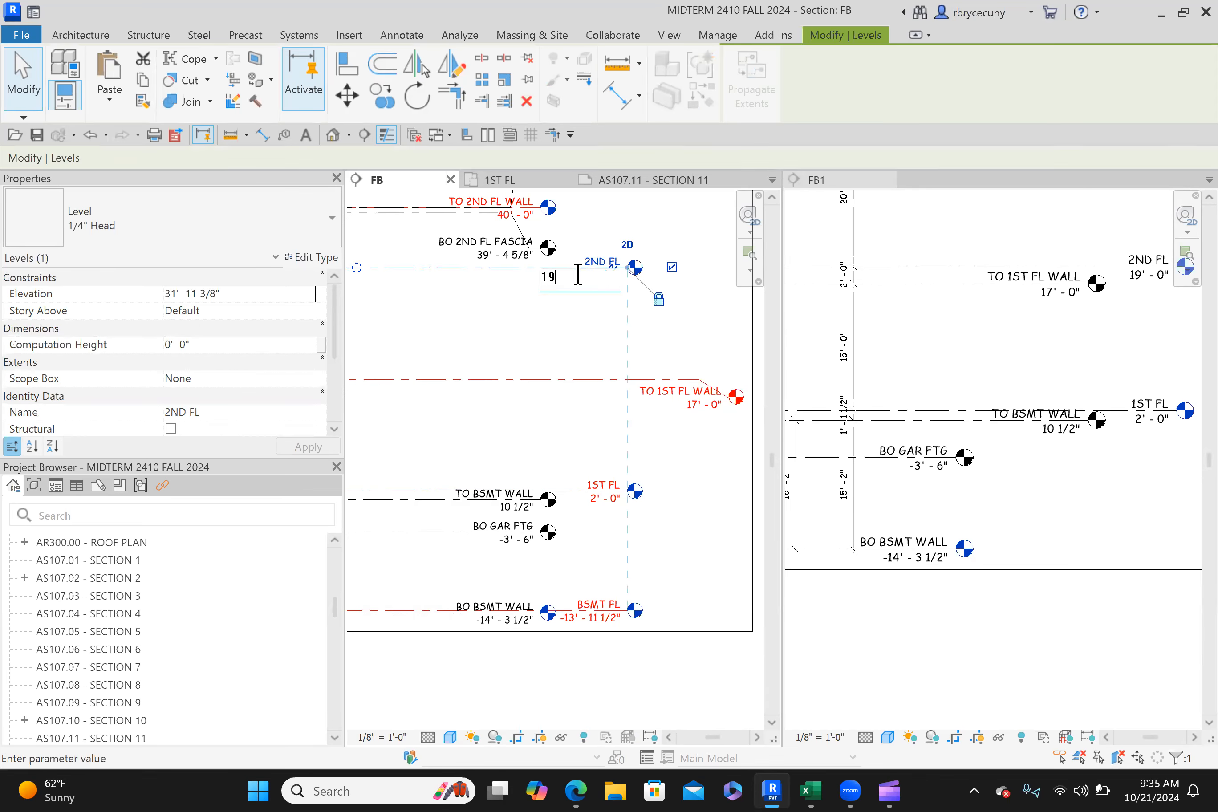
{"action": "key", "text": "Return"}
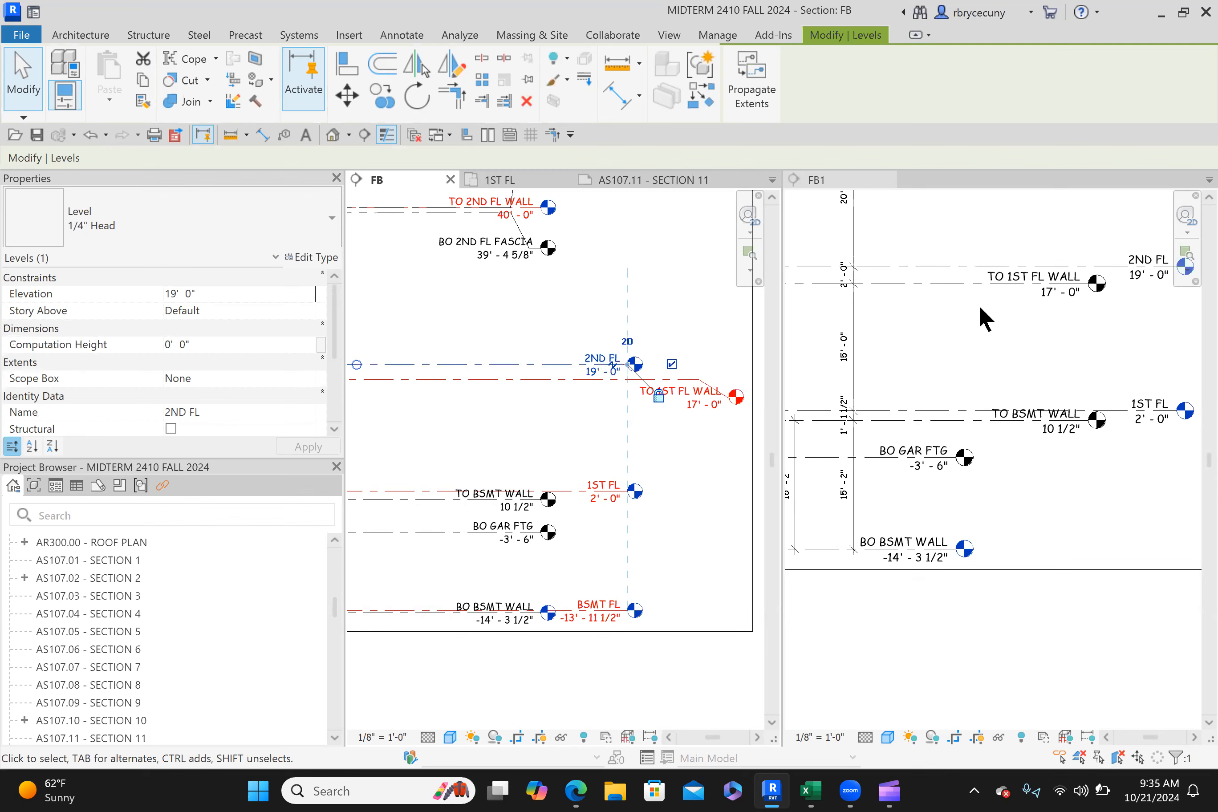
Step: Check the sample's upper levels in FB1, then set FB's TO 2ND FL WALL elevation to 39' 3 3/8"
{"action": "scroll", "coordinate": [1006, 338], "scroll_direction": "down", "scroll_amount": 3}
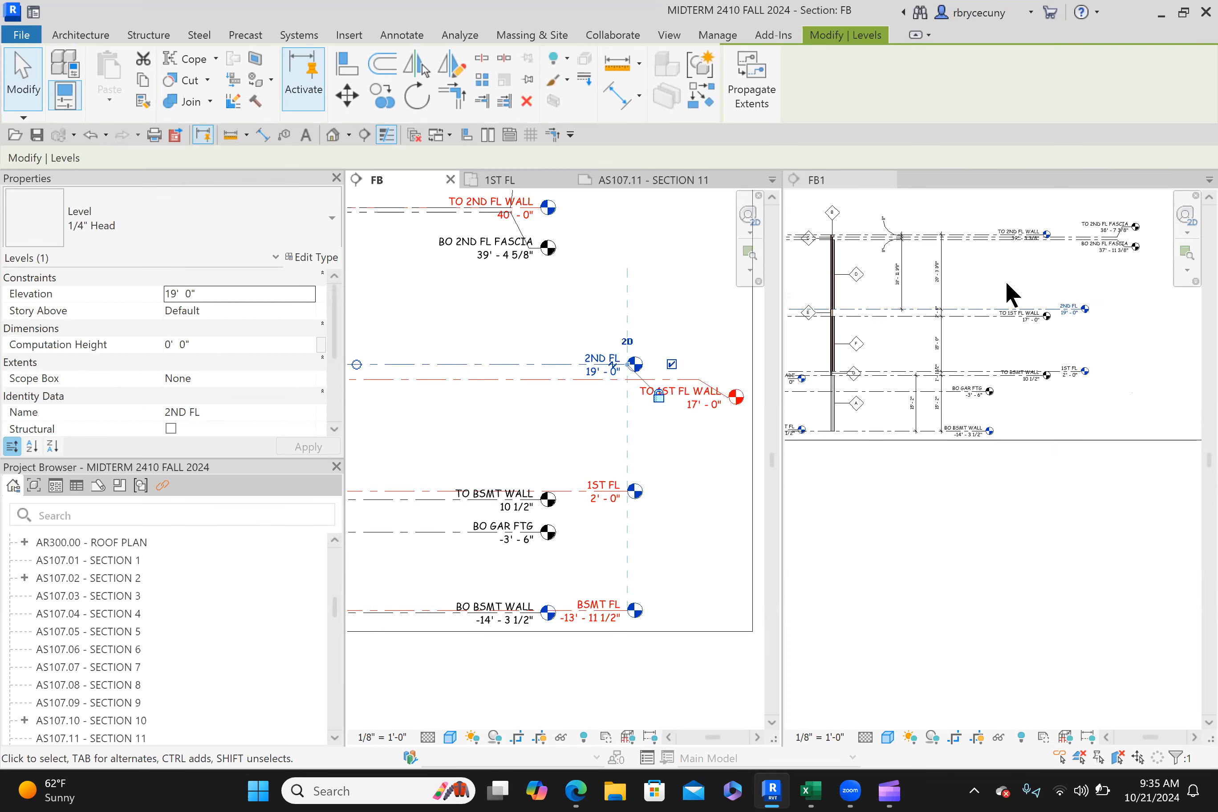
{"action": "scroll", "coordinate": [1003, 257], "scroll_direction": "up", "scroll_amount": 3}
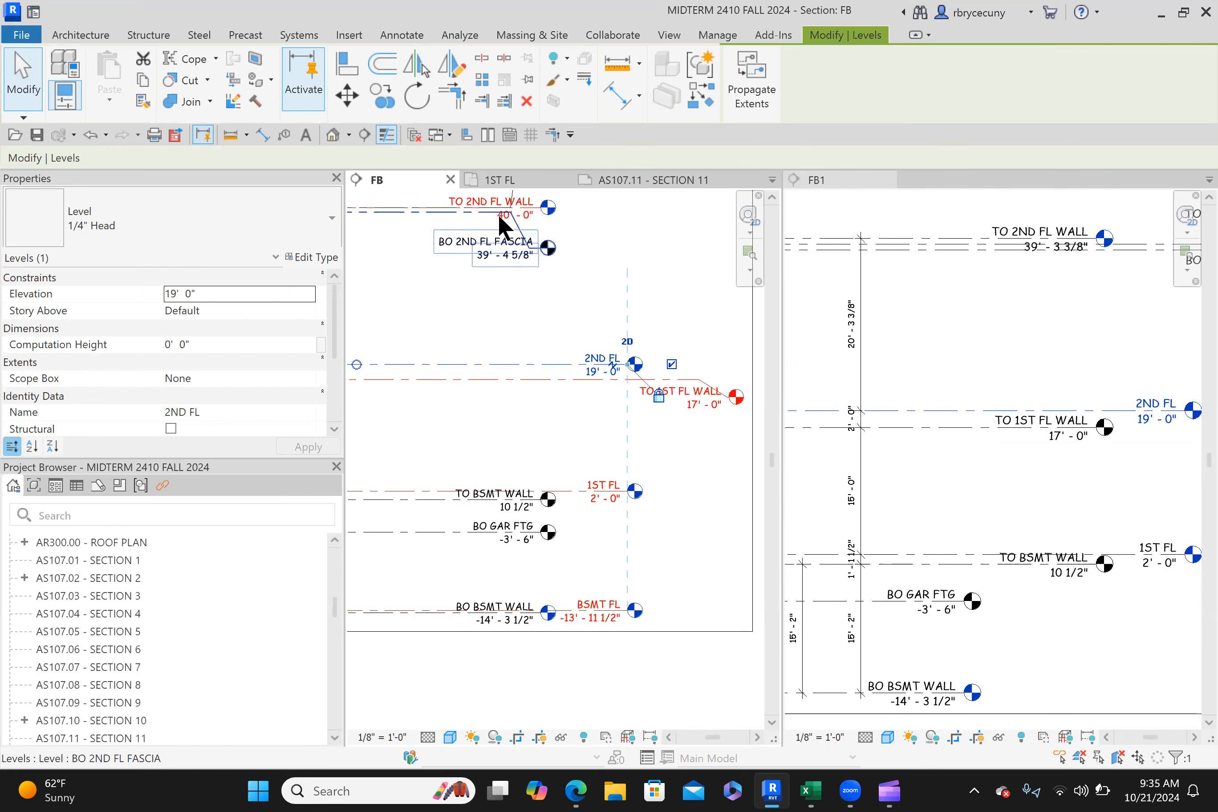
{"action": "scroll", "coordinate": [503, 216], "scroll_direction": "up", "scroll_amount": 4}
{"action": "left_click", "coordinate": [560, 212]}
{"action": "middle_click_drag", "start_coordinate": [549, 223], "coordinate": [527, 374]}
{"action": "left_click", "coordinate": [528, 374]}
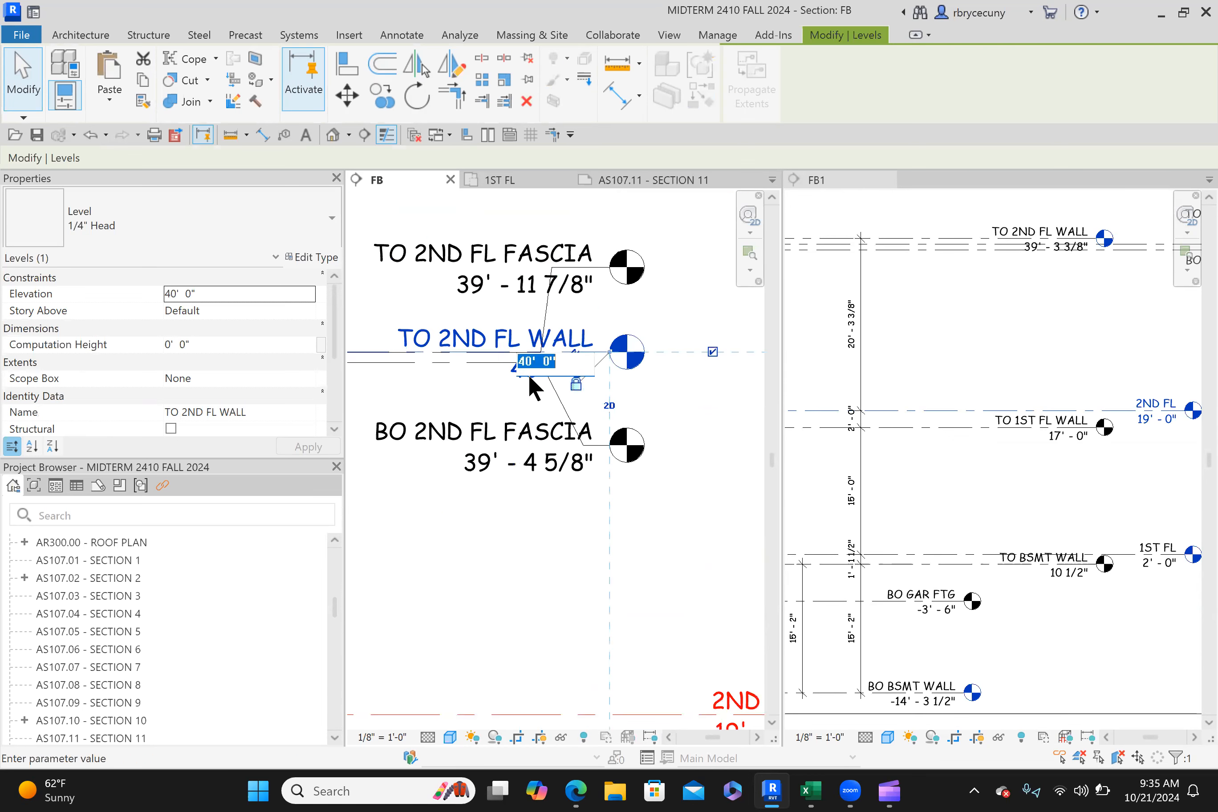
{"action": "type", "text": "39'3"}
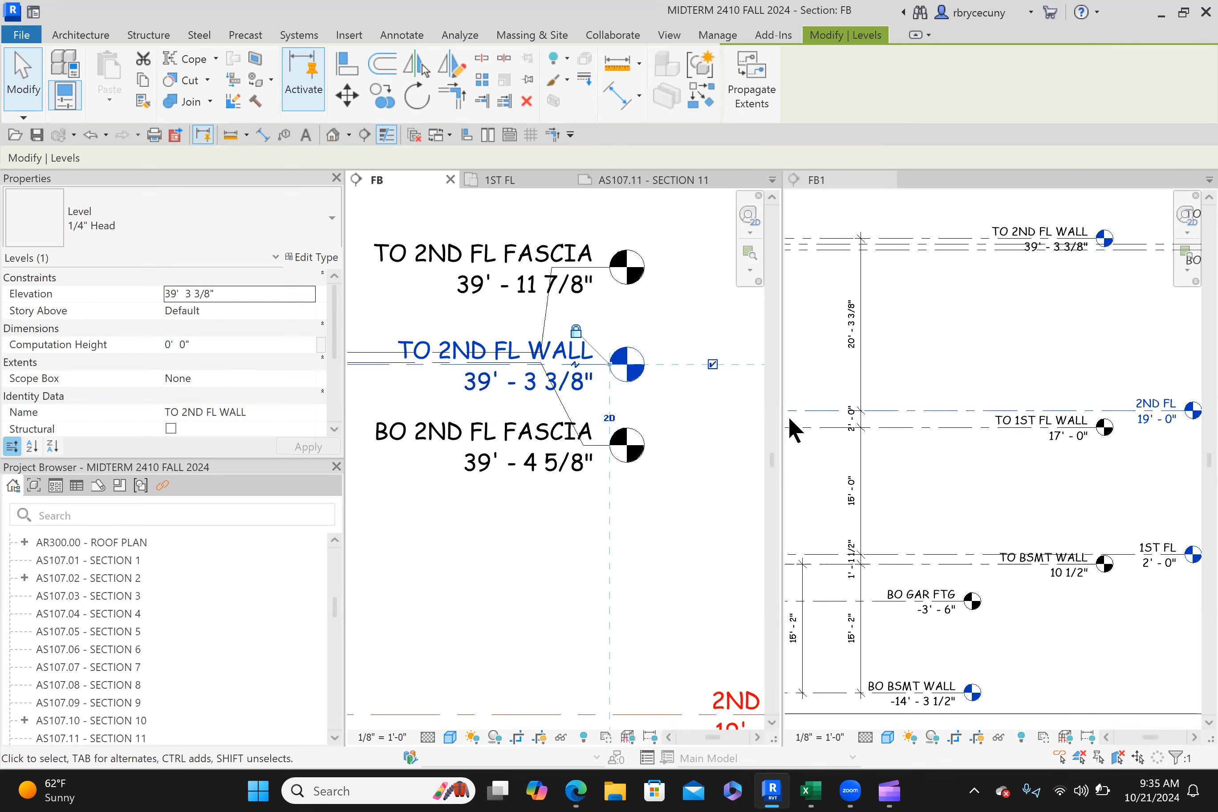
Step: Check the sample's fascia spacing, then add an aligned dimension string in FB across TO 2ND FL FASCIA, BO 2ND FL FASCIA and TO 2ND FL WALL
{"action": "scroll", "coordinate": [930, 359], "scroll_direction": "down", "scroll_amount": 1}
{"action": "scroll", "coordinate": [930, 359], "scroll_direction": "down", "scroll_amount": 3}
{"action": "scroll", "coordinate": [862, 317], "scroll_direction": "up", "scroll_amount": 5}
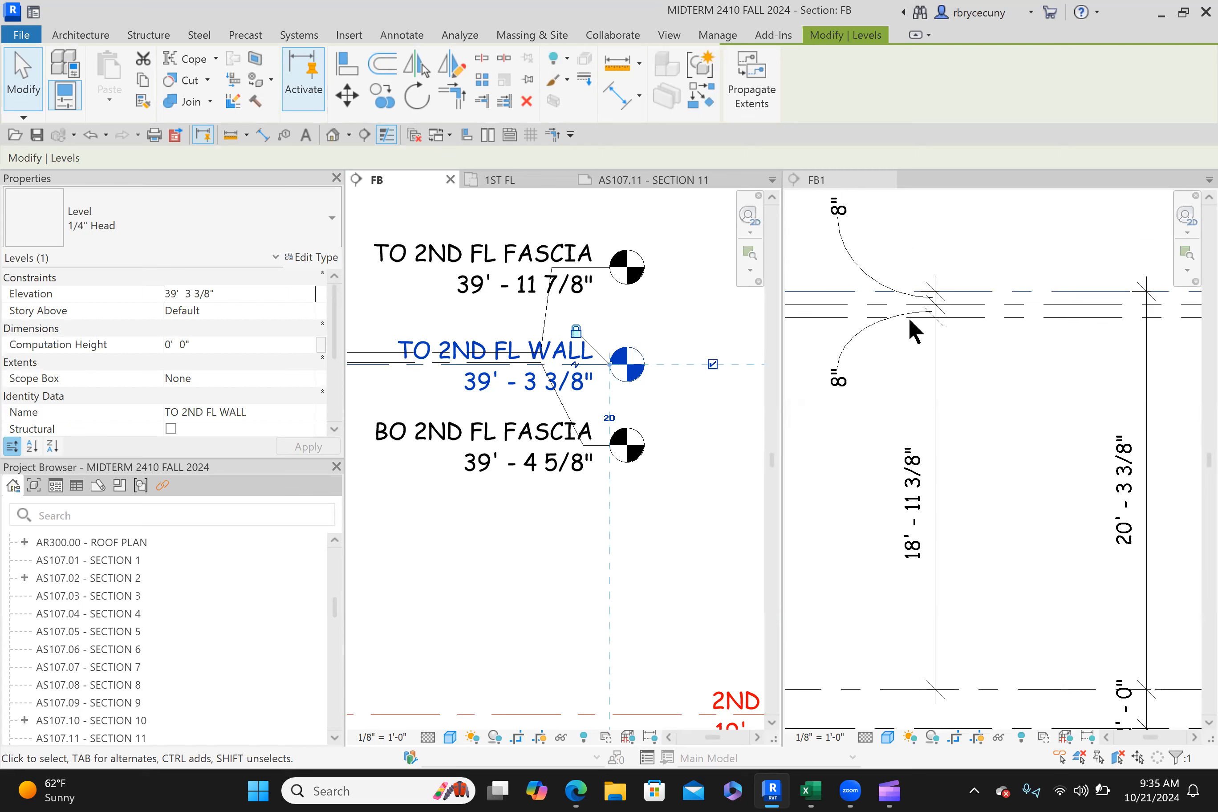
{"action": "scroll", "coordinate": [893, 277], "scroll_direction": "down", "scroll_amount": 2}
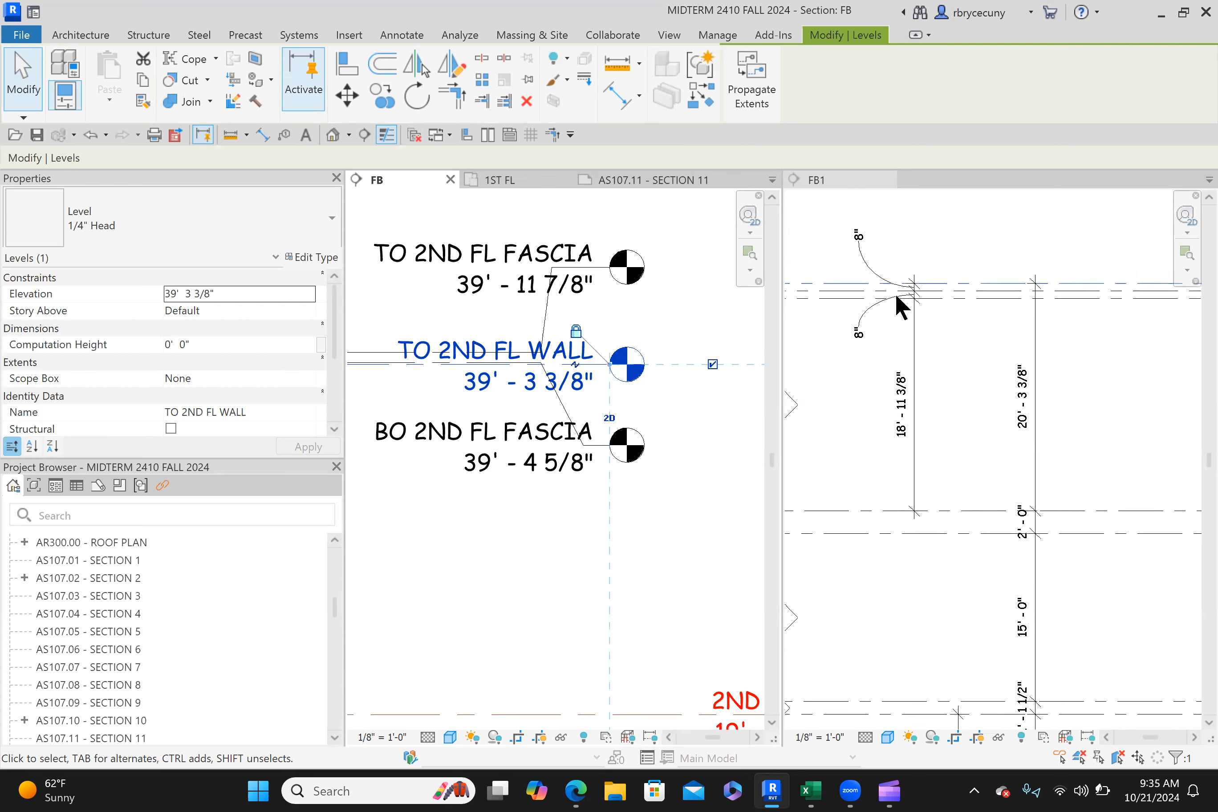
{"action": "scroll", "coordinate": [896, 296], "scroll_direction": "down", "scroll_amount": 2}
{"action": "middle_click_drag", "start_coordinate": [534, 281], "coordinate": [662, 272]}
{"action": "middle_click_drag", "start_coordinate": [501, 284], "coordinate": [542, 281]}
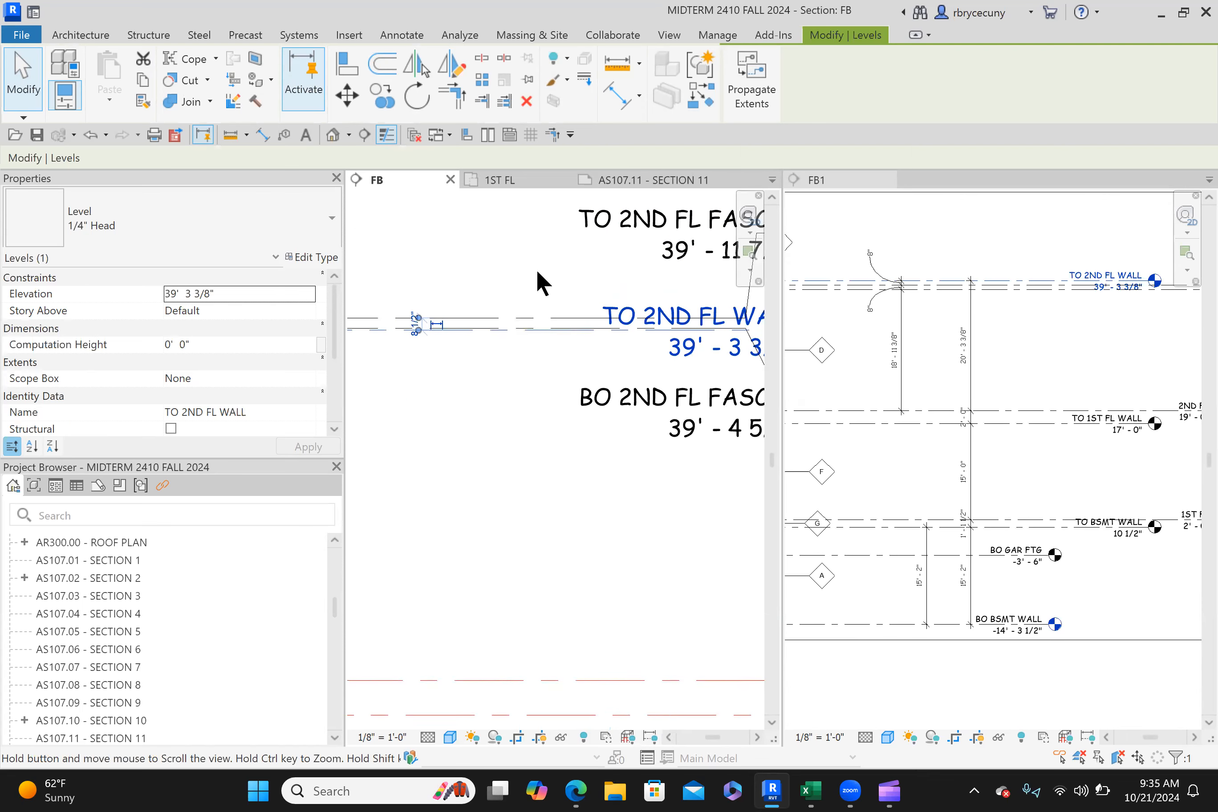
{"action": "scroll", "coordinate": [541, 364], "scroll_direction": "up", "scroll_amount": 3}
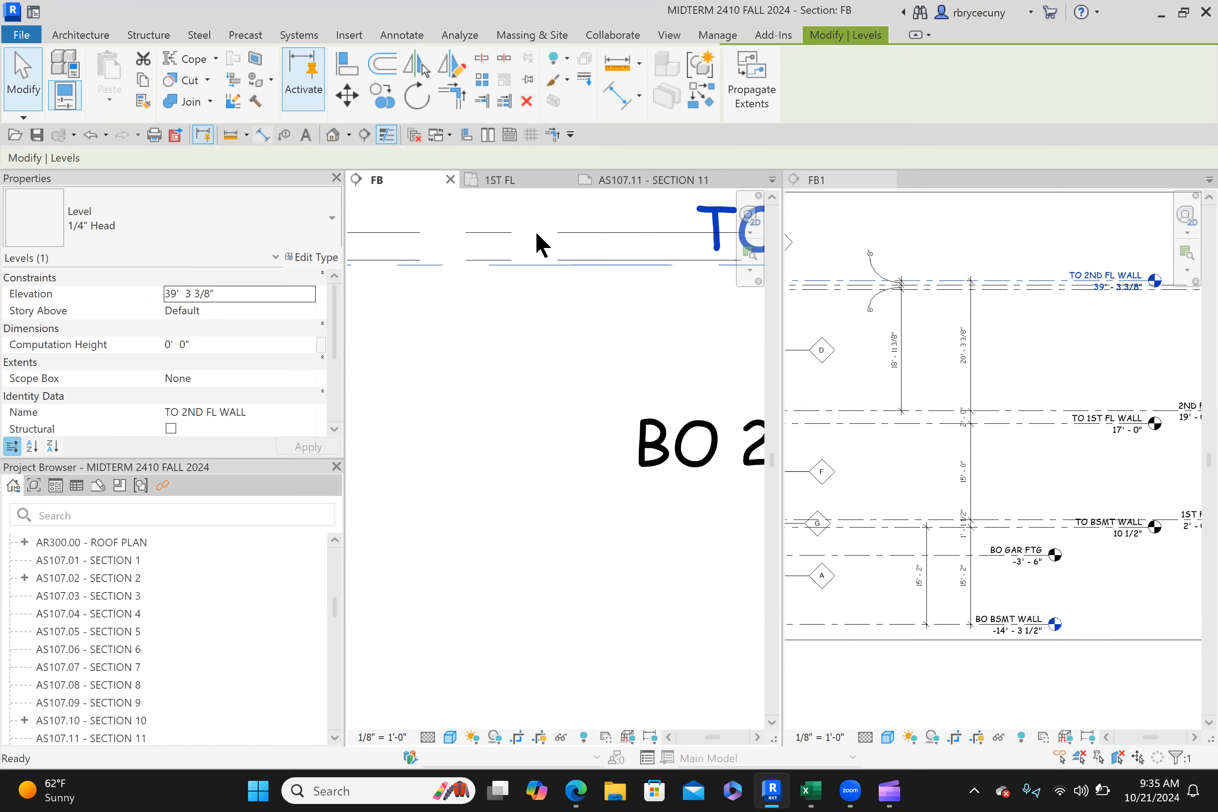
{"action": "key", "text": "d"}
{"action": "key", "text": "i"}
{"action": "scroll", "coordinate": [571, 246], "scroll_direction": "up", "scroll_amount": 2}
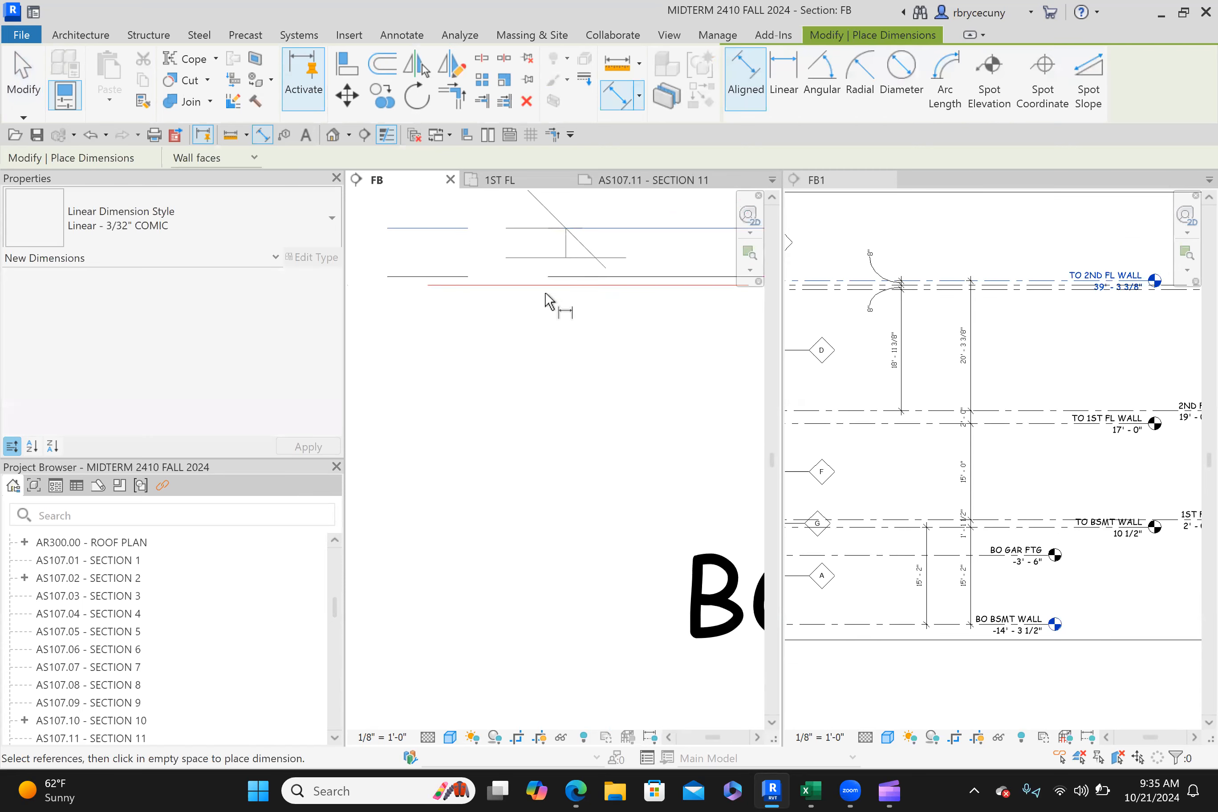
{"action": "left_click", "coordinate": [557, 285]}
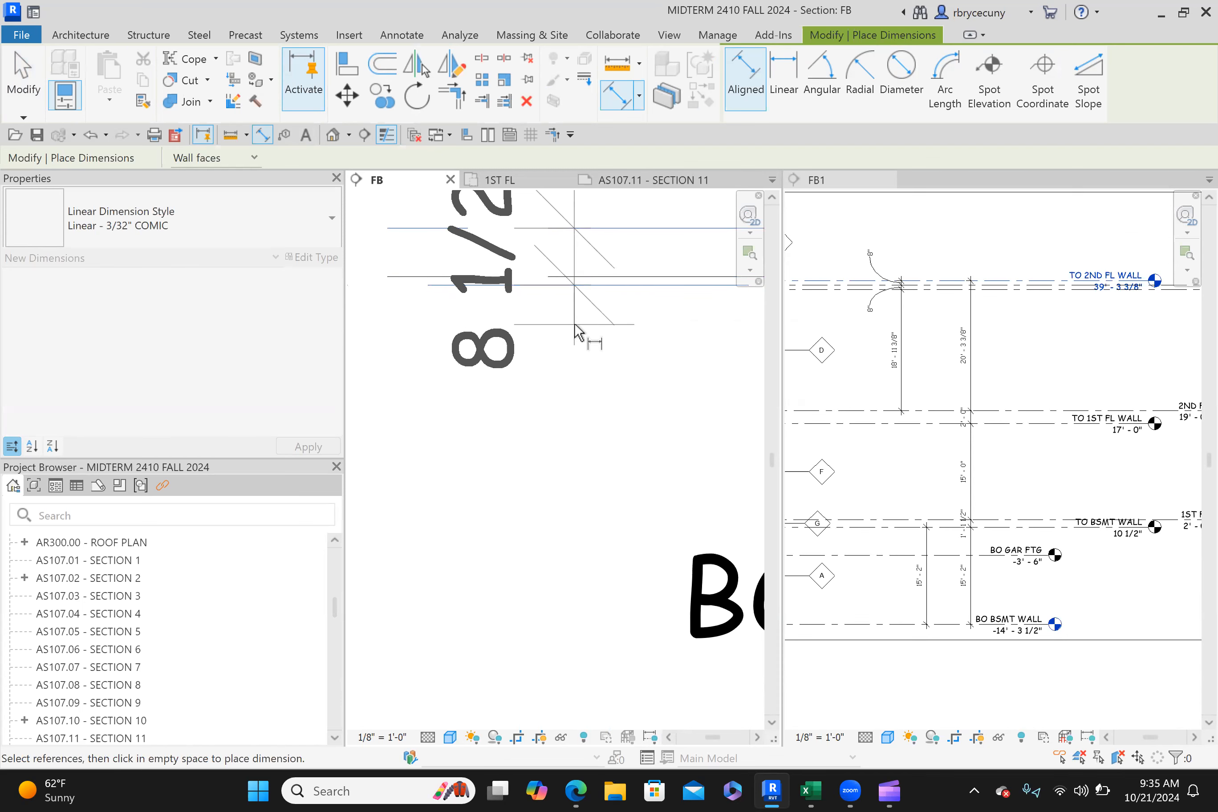
{"action": "left_click", "coordinate": [644, 275]}
{"action": "left_click", "coordinate": [594, 396]}
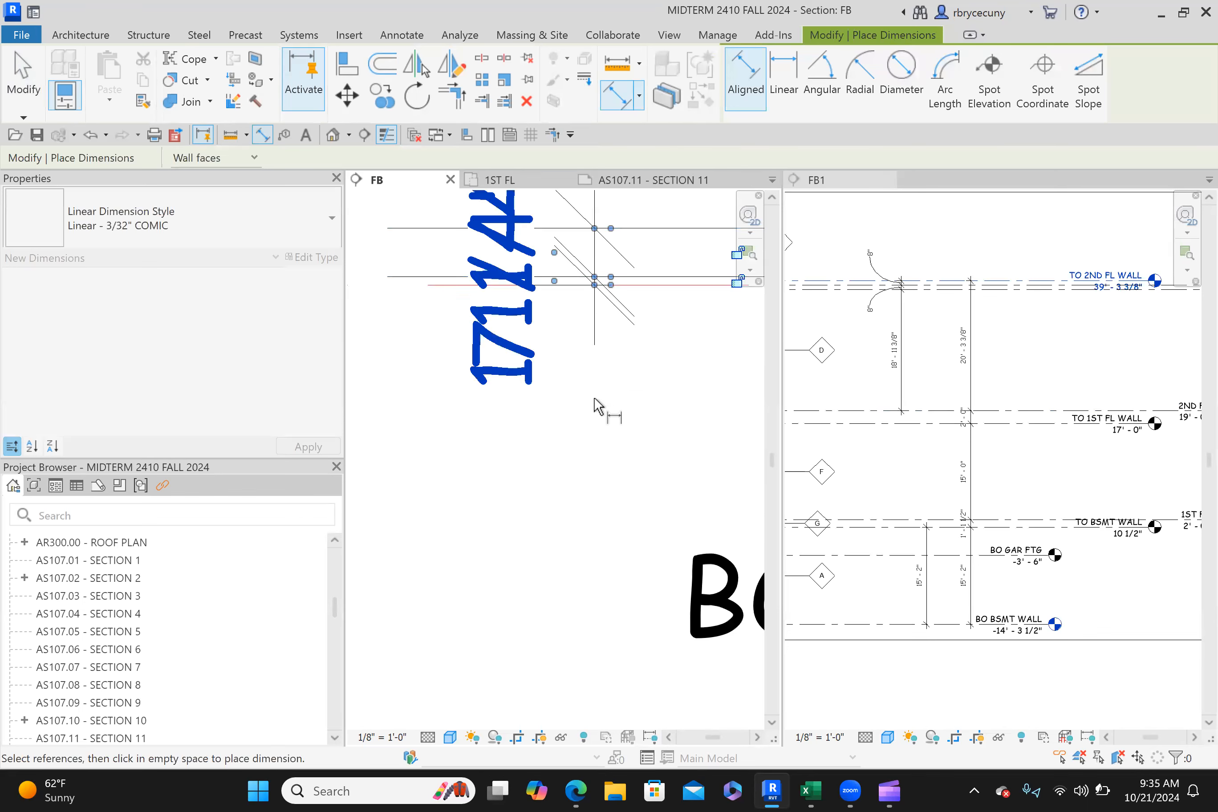
Step: Move the overlapping texts of the new fascia dimension string apart and leave the dimension command
{"action": "scroll", "coordinate": [592, 397], "scroll_direction": "down", "scroll_amount": 2}
{"action": "left_click_drag", "start_coordinate": [573, 332], "coordinate": [522, 231]}
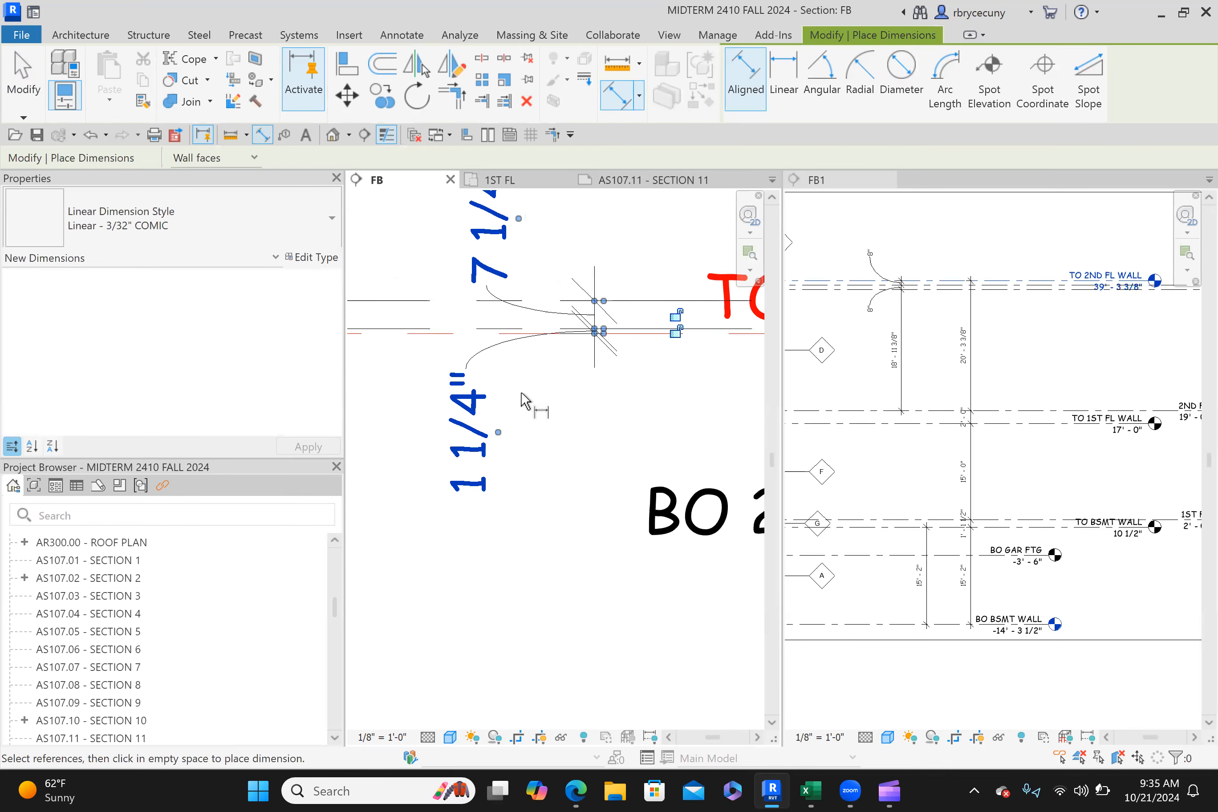
{"action": "scroll", "coordinate": [529, 261], "scroll_direction": "down", "scroll_amount": 2}
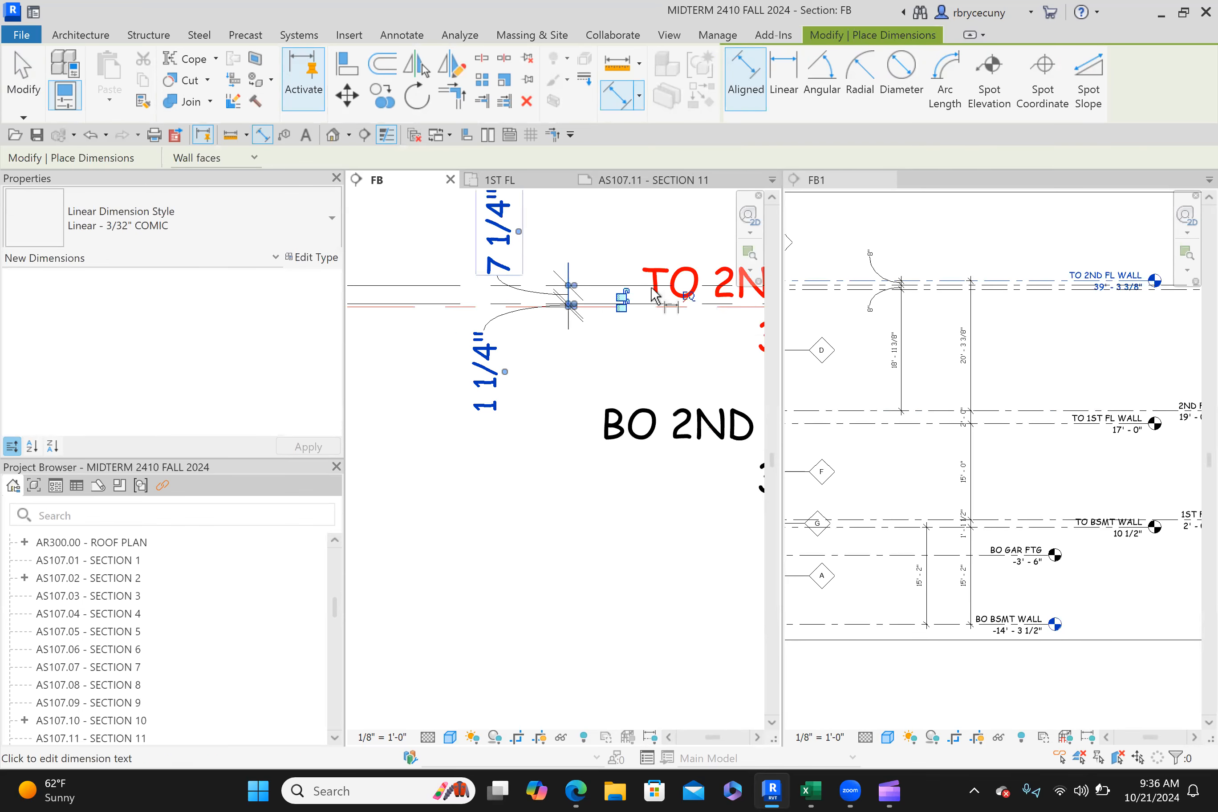
{"action": "left_click", "coordinate": [21, 68]}
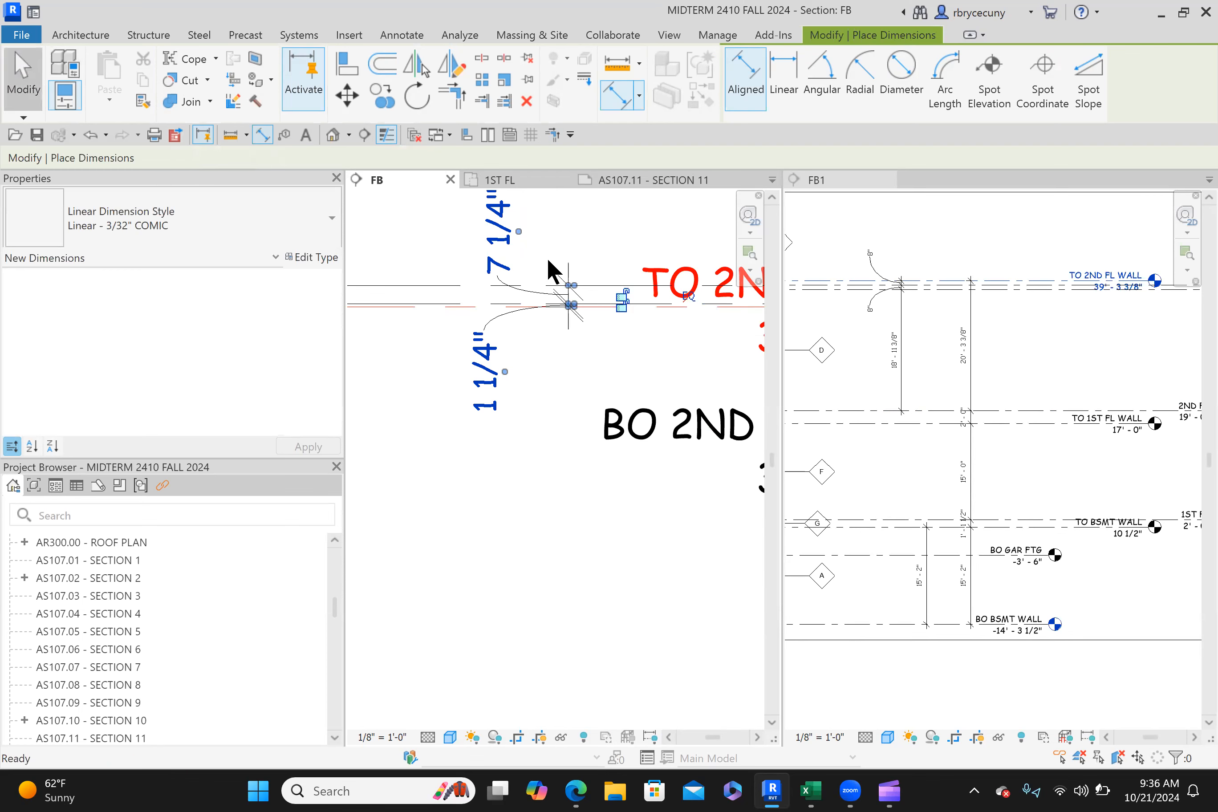
Step: Set the distance from TO 2ND FL FASCIA to the BO 2ND FL FASCIA level to 8"
{"action": "left_click", "coordinate": [604, 287]}
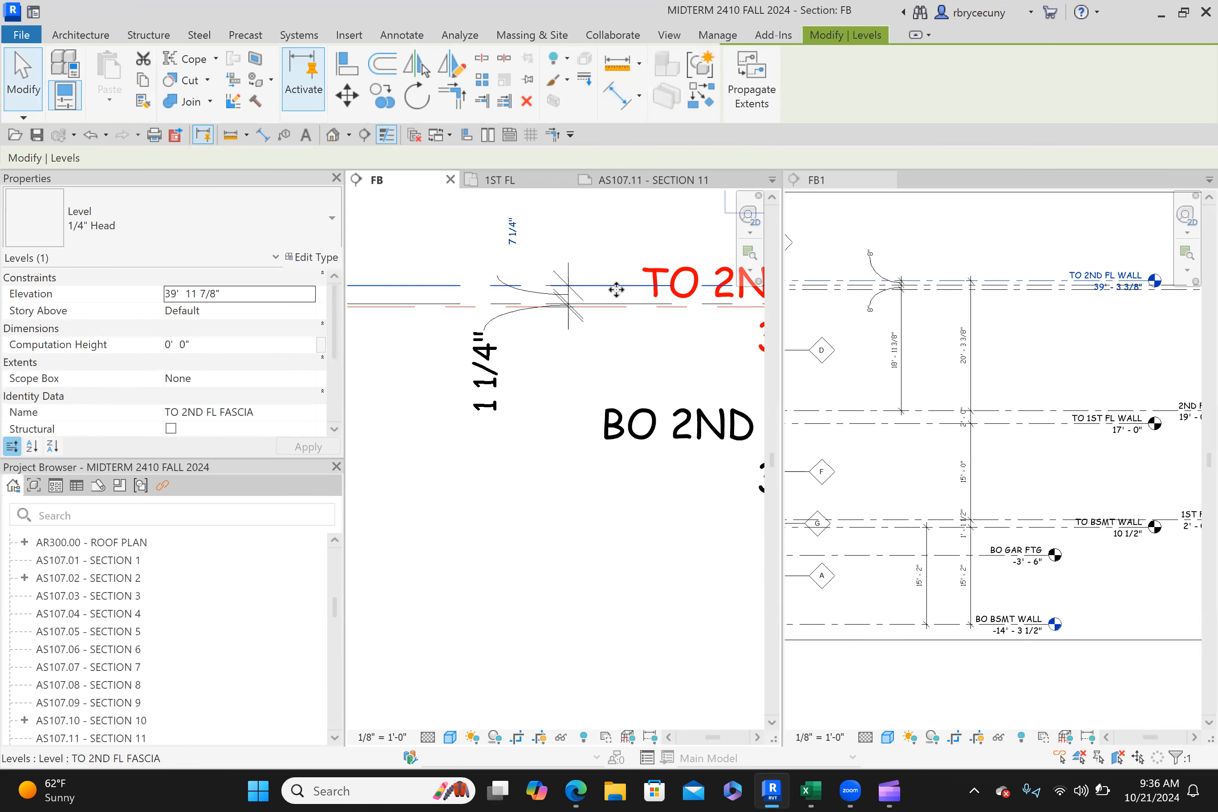
{"action": "left_click", "coordinate": [512, 229]}
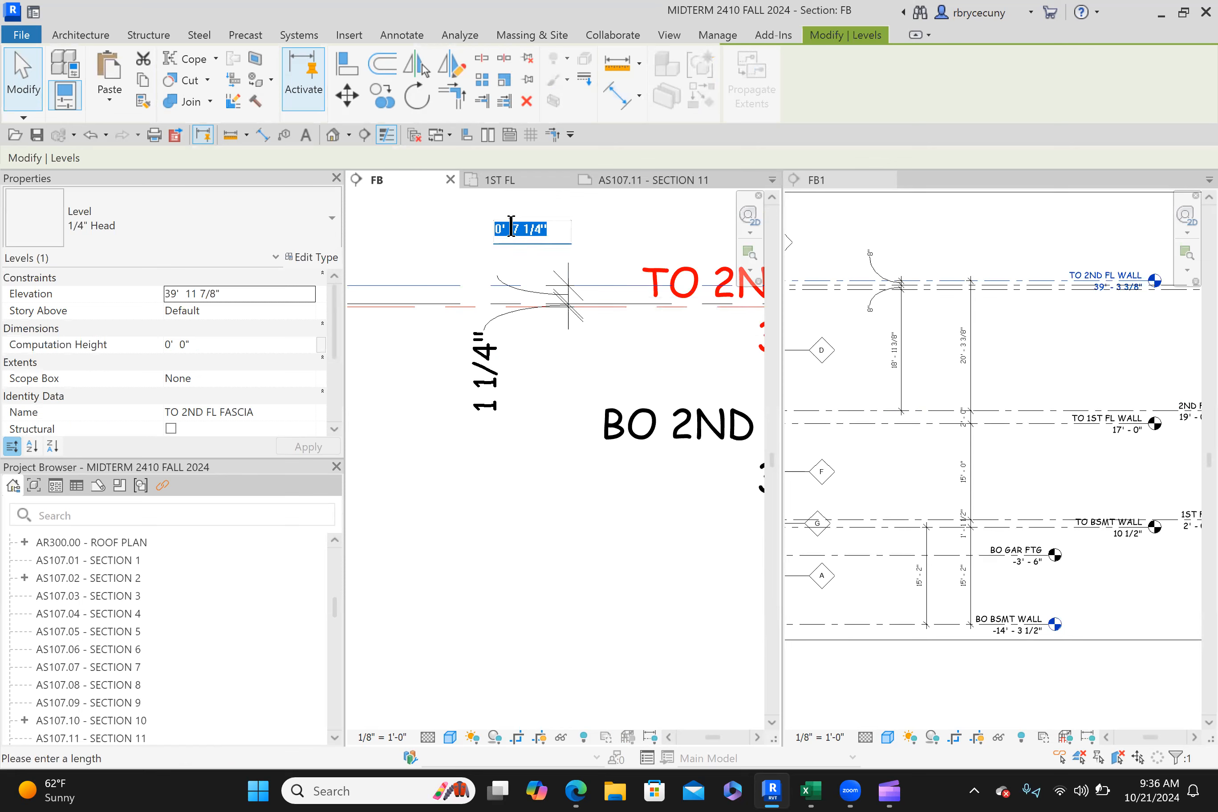
{"action": "type", "text": "8"}
{"action": "key", "text": "Return"}
Step: Move the BO 2ND FL FASCIA level below TO 2ND FL WALL and set the distance between them to 8"
{"action": "scroll", "coordinate": [600, 320], "scroll_direction": "up", "scroll_amount": 4}
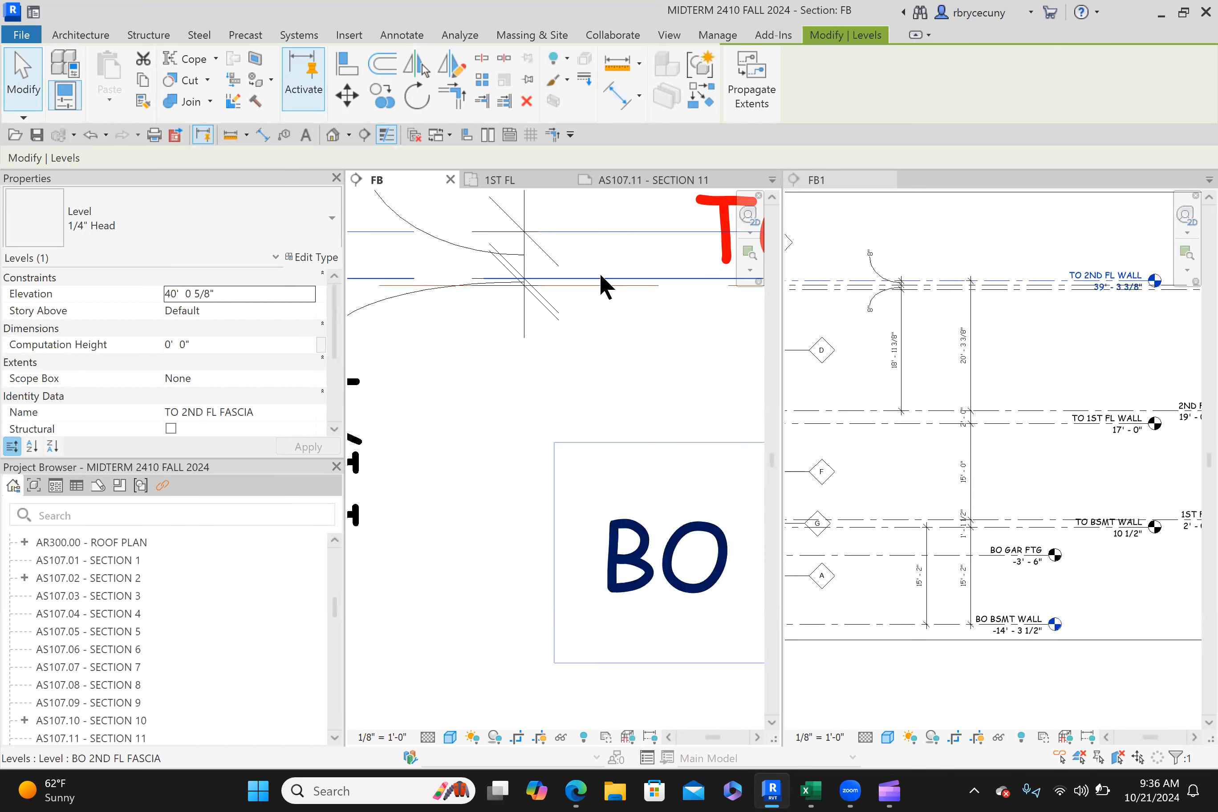
{"action": "left_click_drag", "start_coordinate": [600, 286], "coordinate": [600, 356]}
{"action": "scroll", "coordinate": [613, 354], "scroll_direction": "down", "scroll_amount": 2}
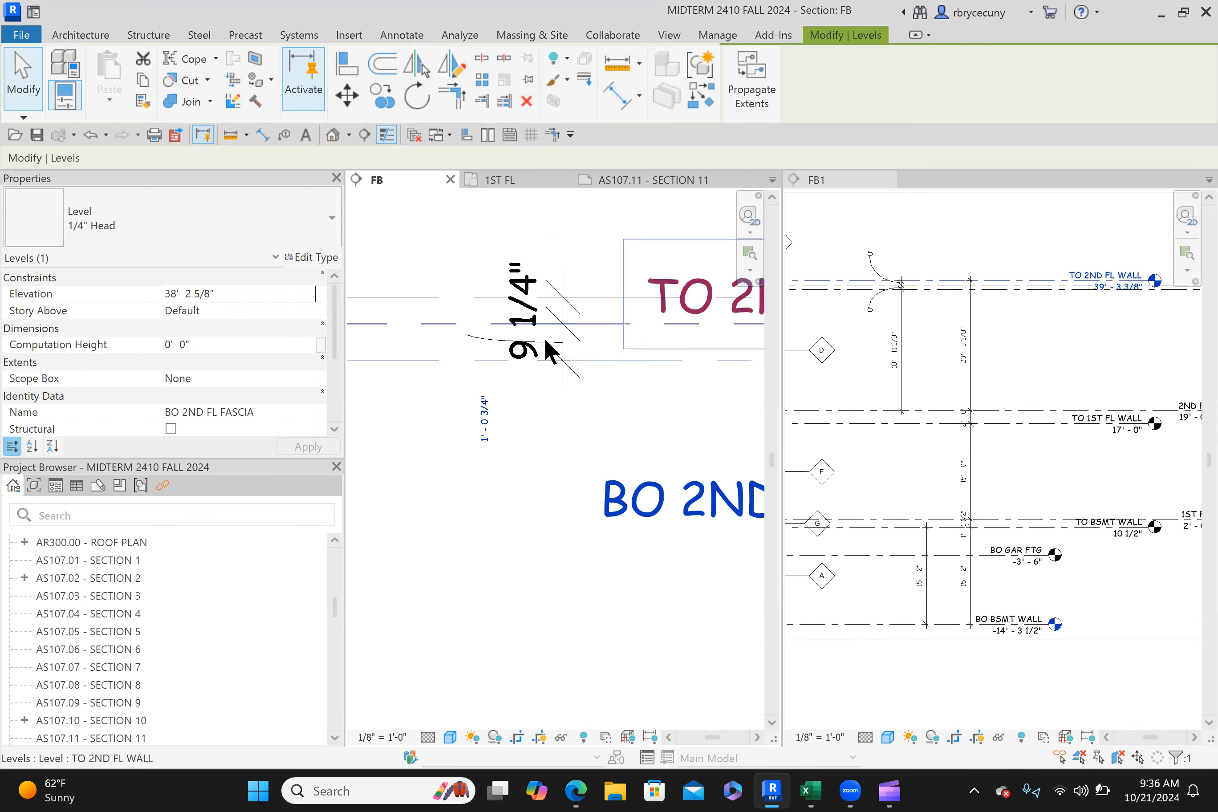
{"action": "left_click", "coordinate": [627, 391]}
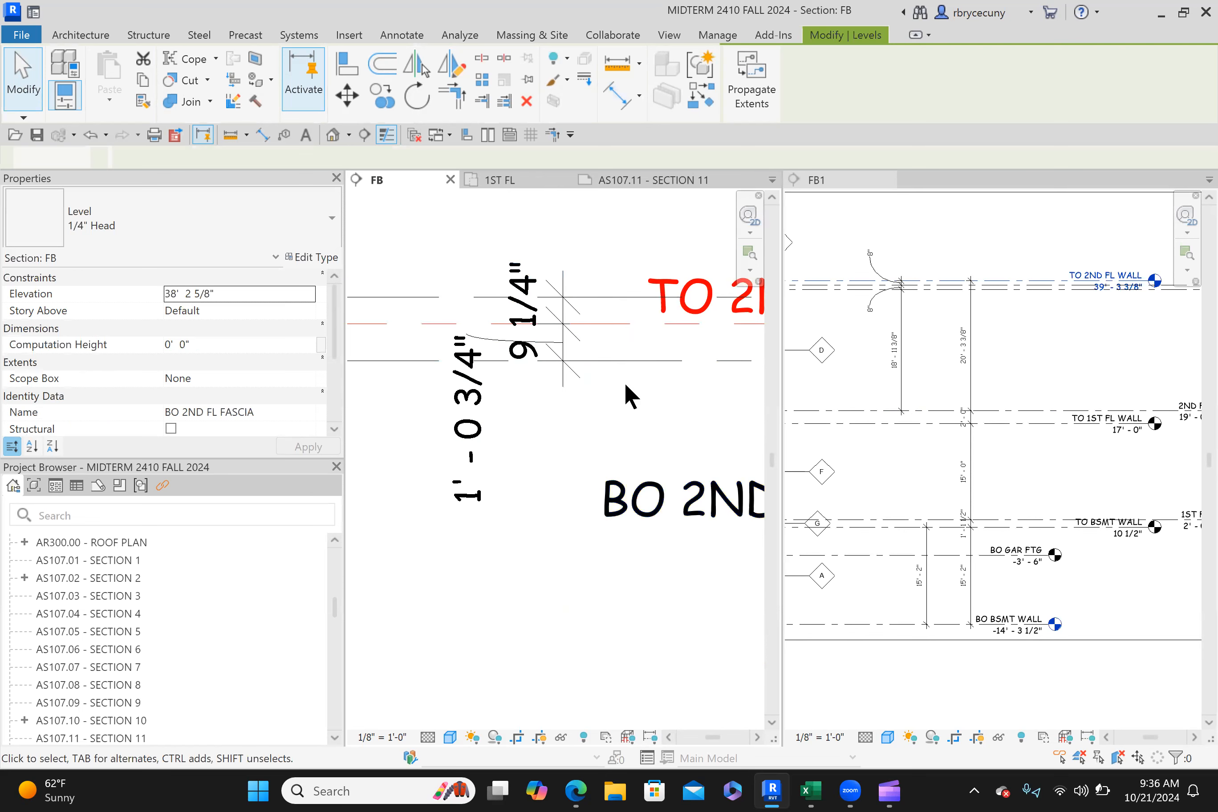
{"action": "left_click", "coordinate": [641, 361]}
{"action": "left_click", "coordinate": [483, 418]}
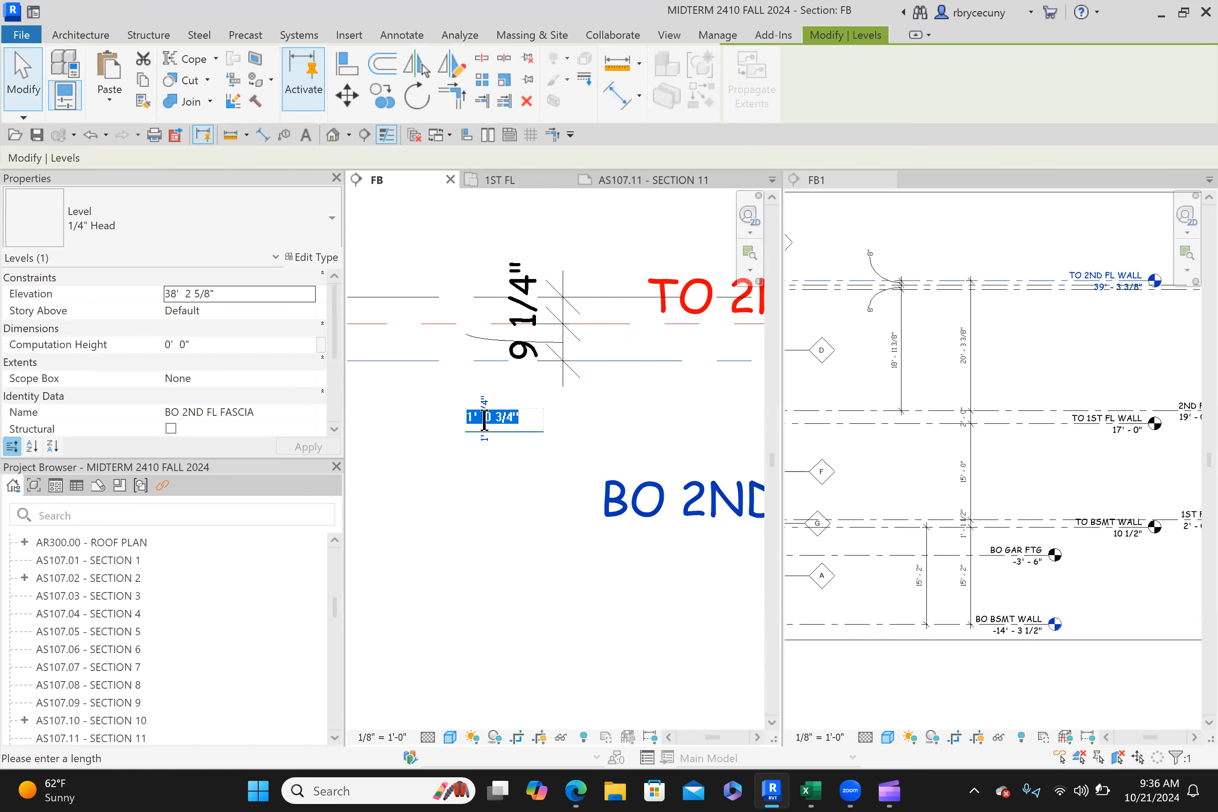
{"action": "type", "text": "8\""}
{"action": "key", "text": "Return"}
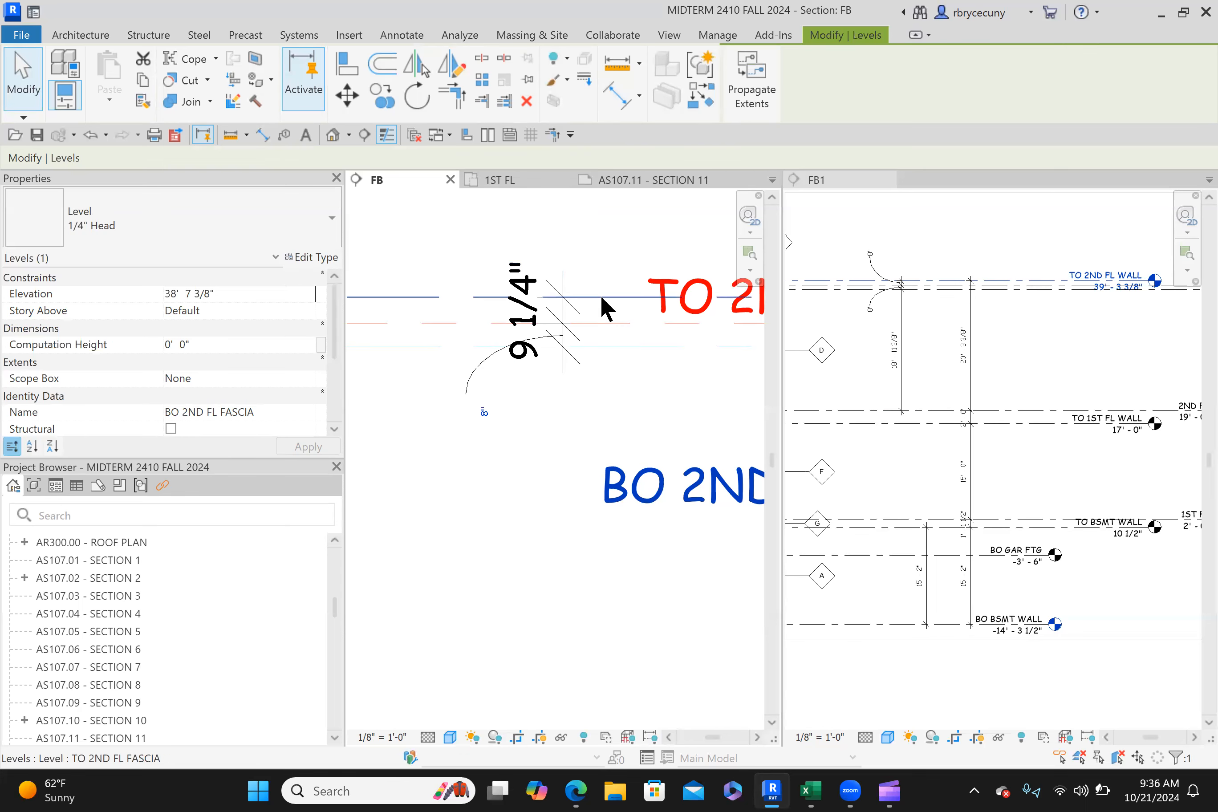
Step: Set the distance from TO 2ND FL FASCIA down to TO 2ND FL WALL to 8" and deselect the level
{"action": "left_click", "coordinate": [599, 309]}
{"action": "left_click", "coordinate": [536, 308]}
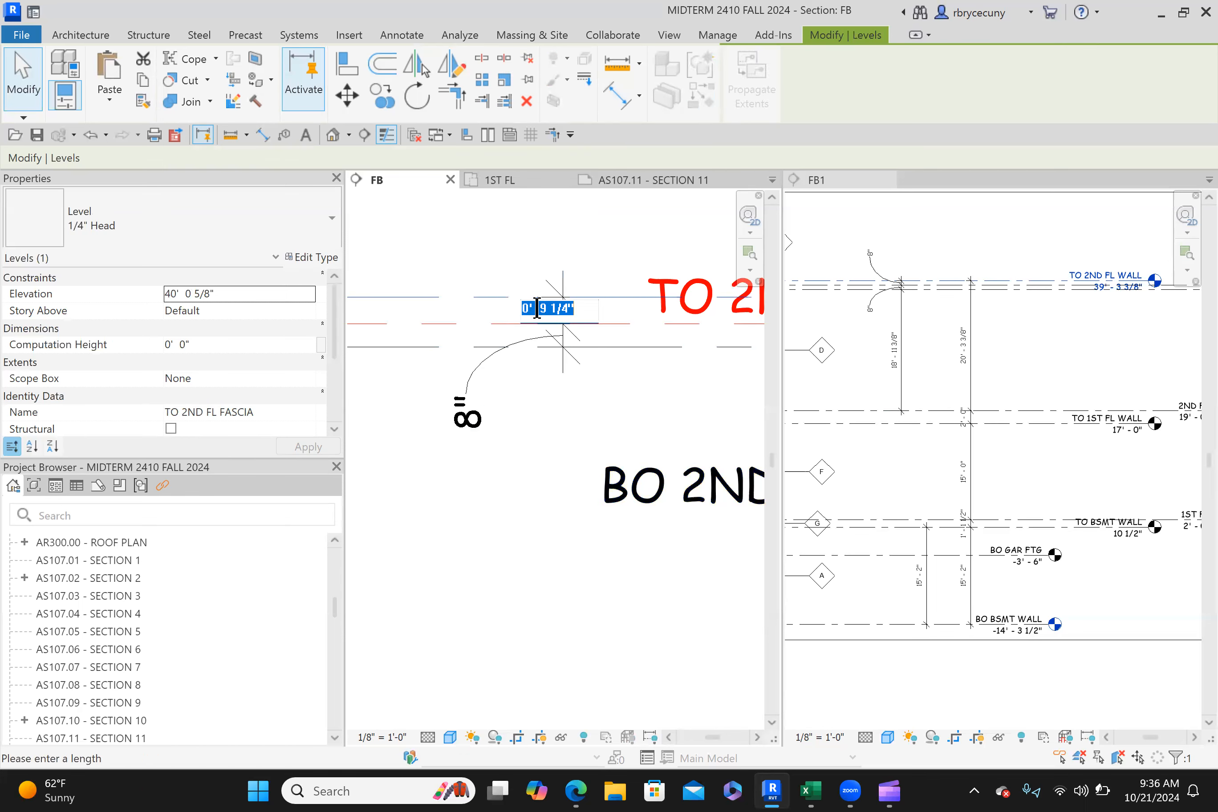
{"action": "type", "text": "8"}
{"action": "key", "text": "Return"}
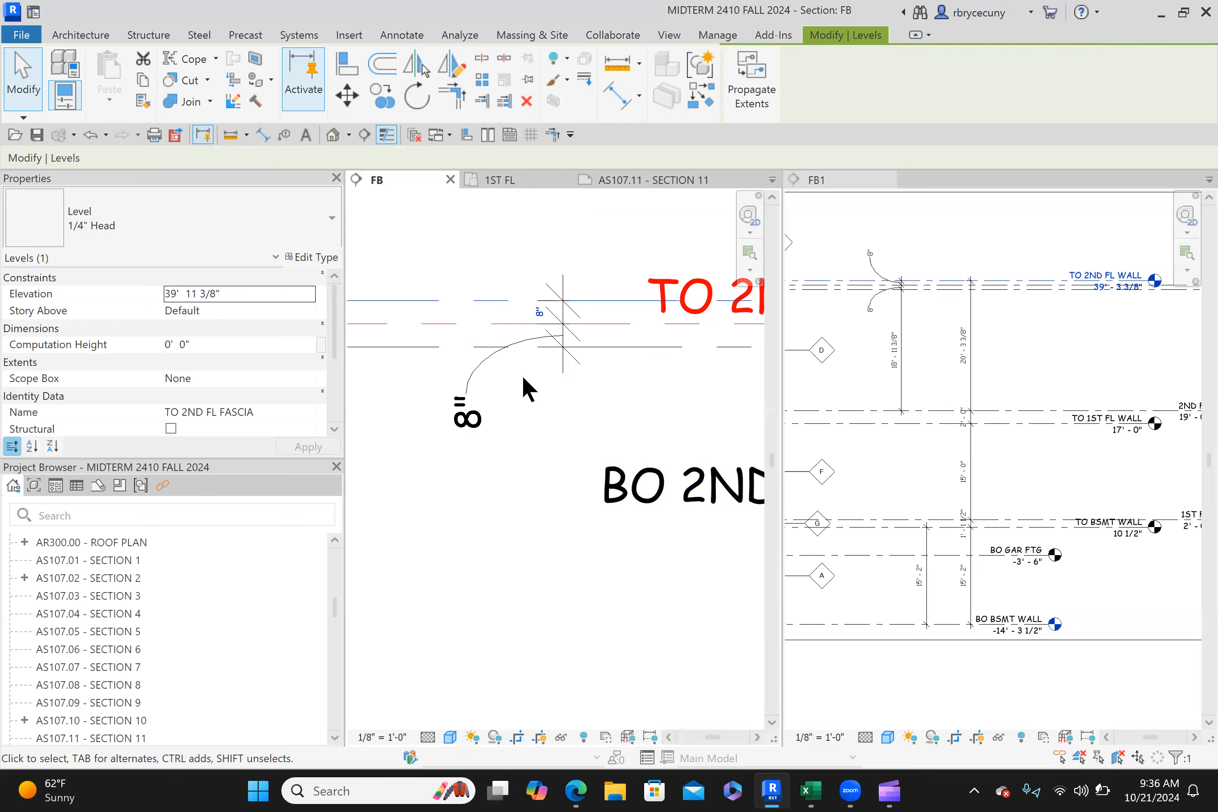
{"action": "scroll", "coordinate": [528, 408], "scroll_direction": "down", "scroll_amount": 1}
{"action": "left_click", "coordinate": [528, 408]}
Step: Compare section FB's level elevations and dimension strings with the sample's FB1, from the fascia levels down to the basement
{"action": "middle_click_drag", "start_coordinate": [479, 389], "coordinate": [369, 333]}
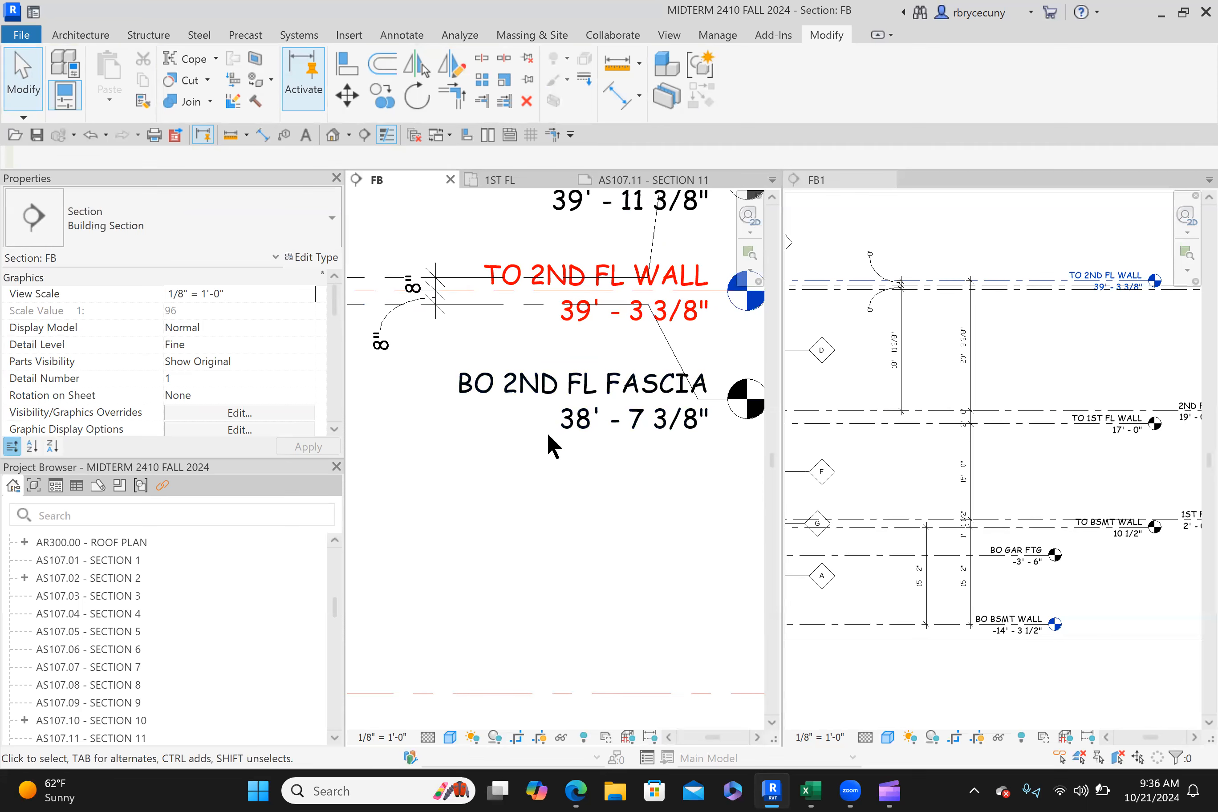
{"action": "scroll", "coordinate": [547, 432], "scroll_direction": "down", "scroll_amount": 2}
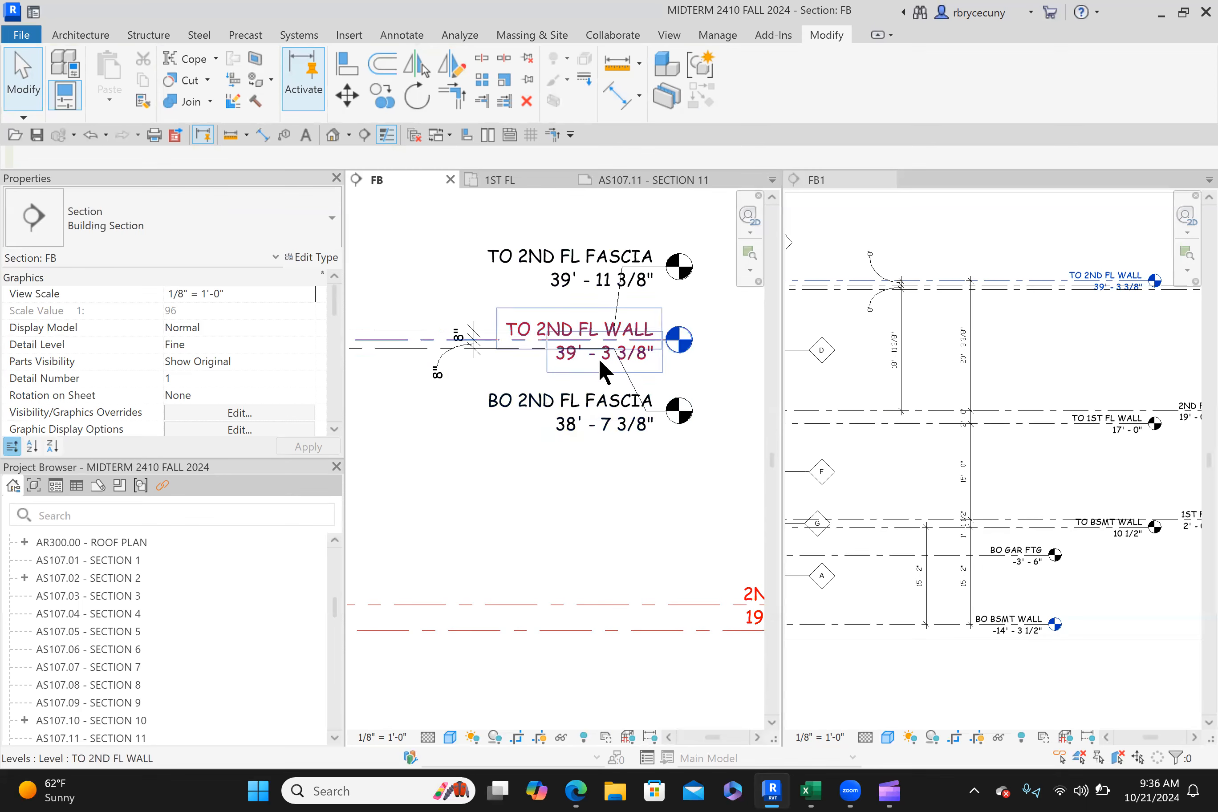
{"action": "scroll", "coordinate": [620, 358], "scroll_direction": "down", "scroll_amount": 2}
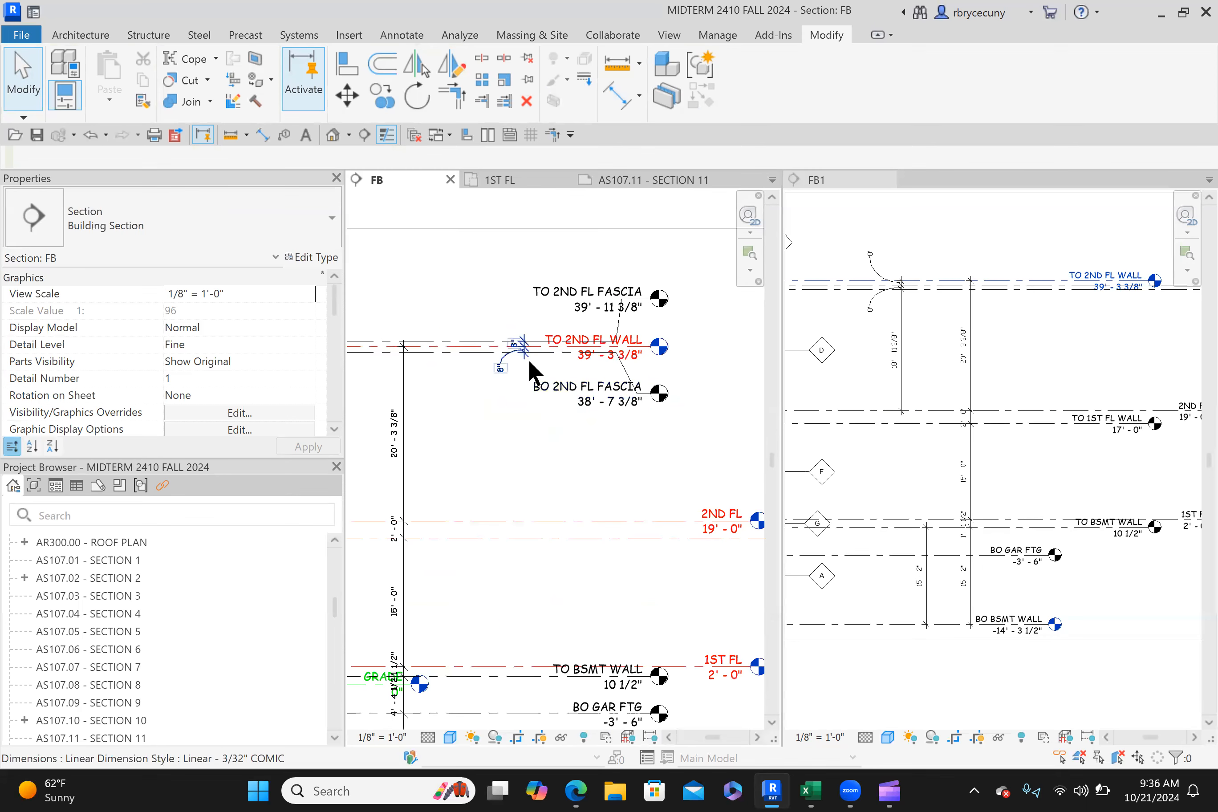
{"action": "scroll", "coordinate": [528, 358], "scroll_direction": "down", "scroll_amount": 3}
{"action": "middle_click_drag", "start_coordinate": [623, 399], "coordinate": [697, 331]}
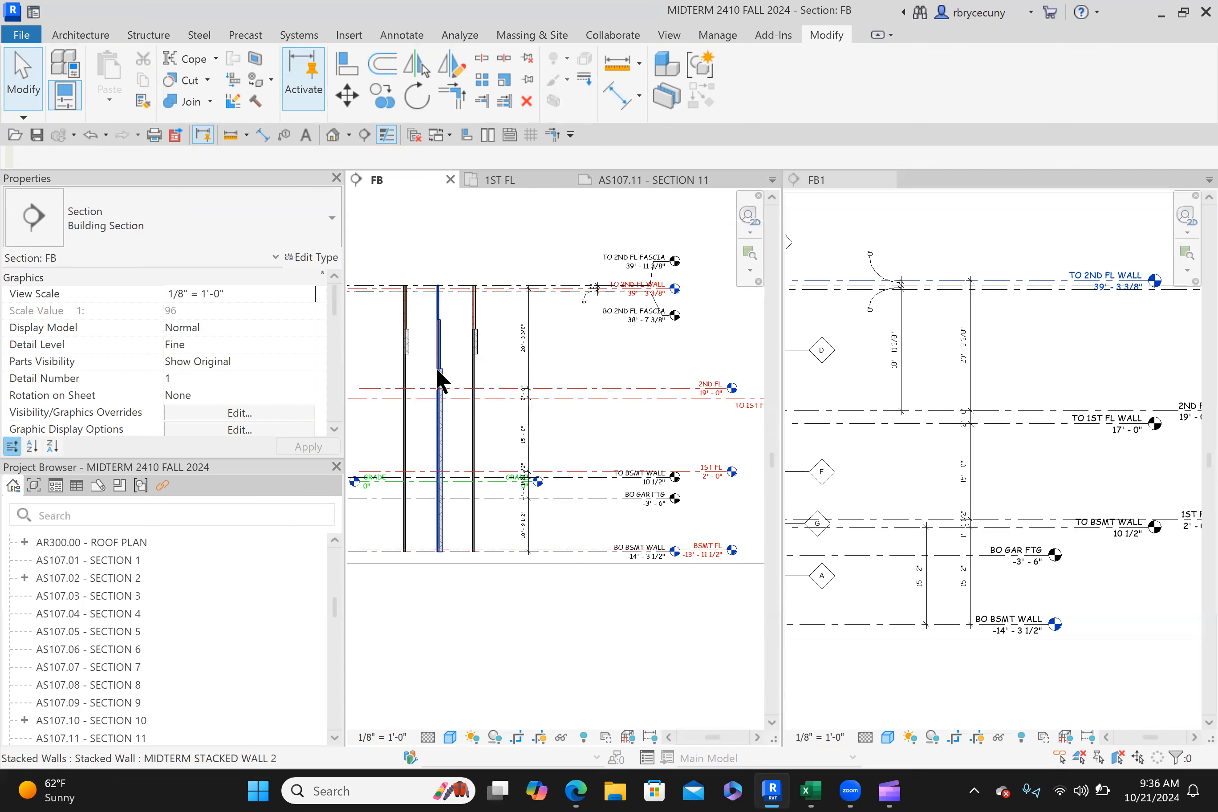
{"action": "scroll", "coordinate": [435, 349], "scroll_direction": "up", "scroll_amount": 2}
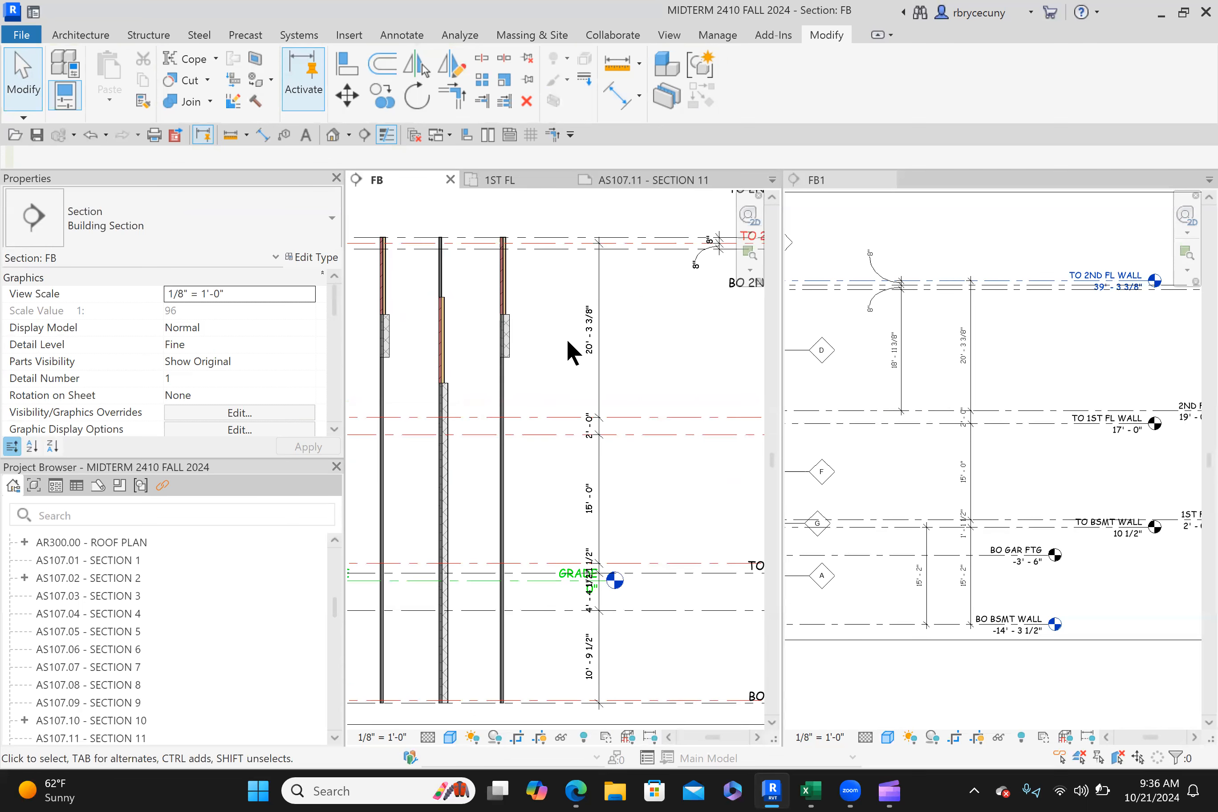
{"action": "scroll", "coordinate": [988, 358], "scroll_direction": "up", "scroll_amount": 1}
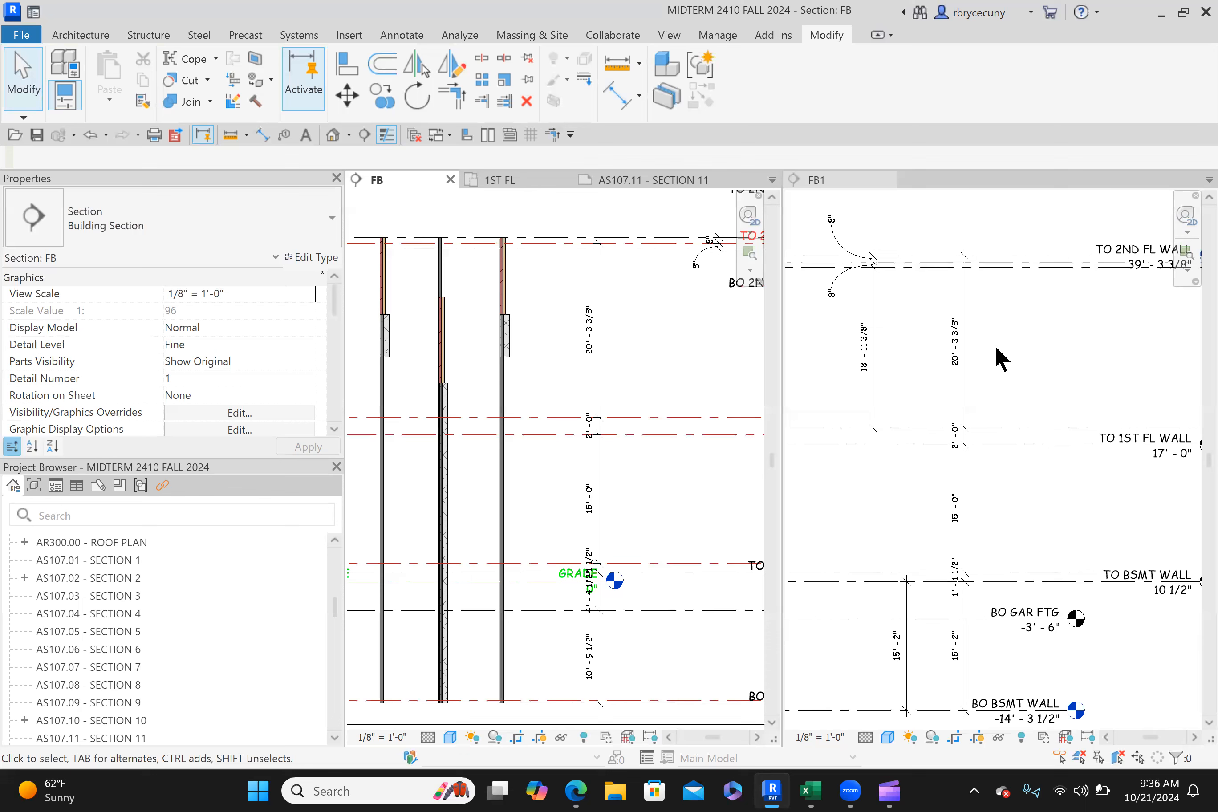
{"action": "left_click", "coordinate": [1001, 359]}
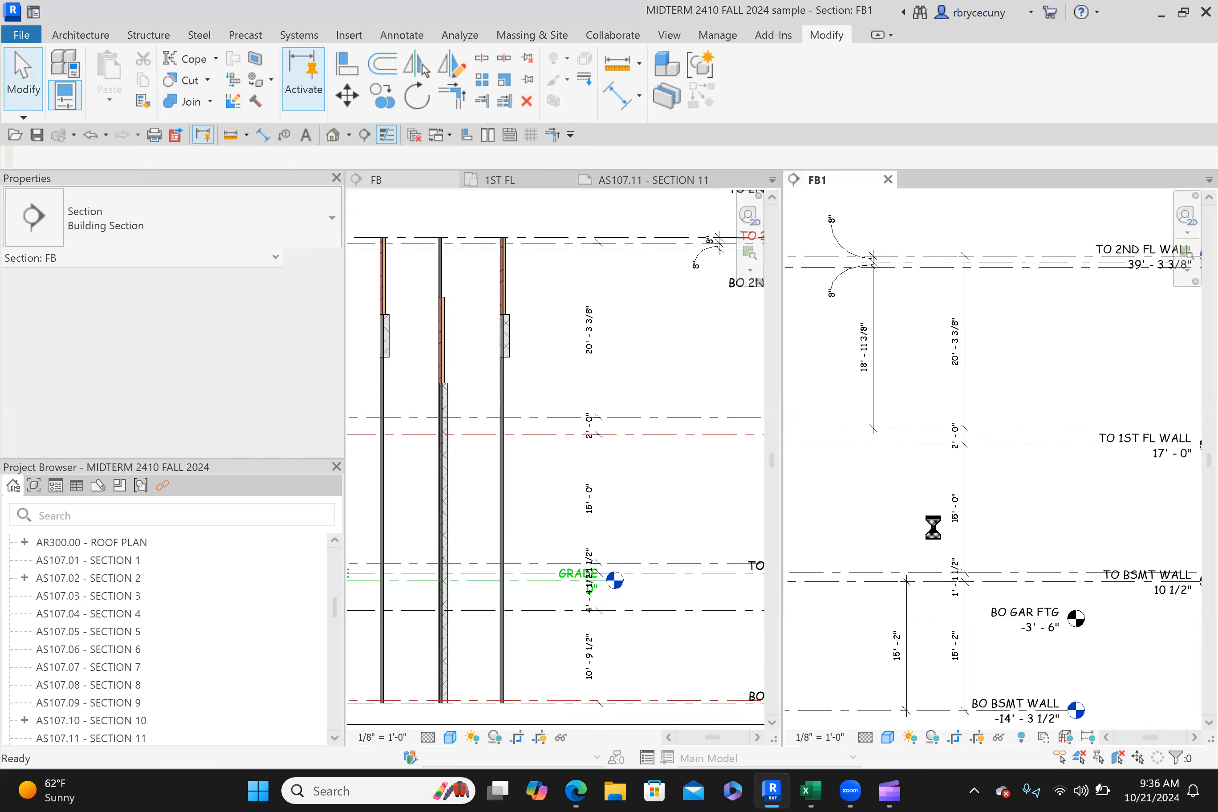
{"action": "left_click", "coordinate": [622, 509]}
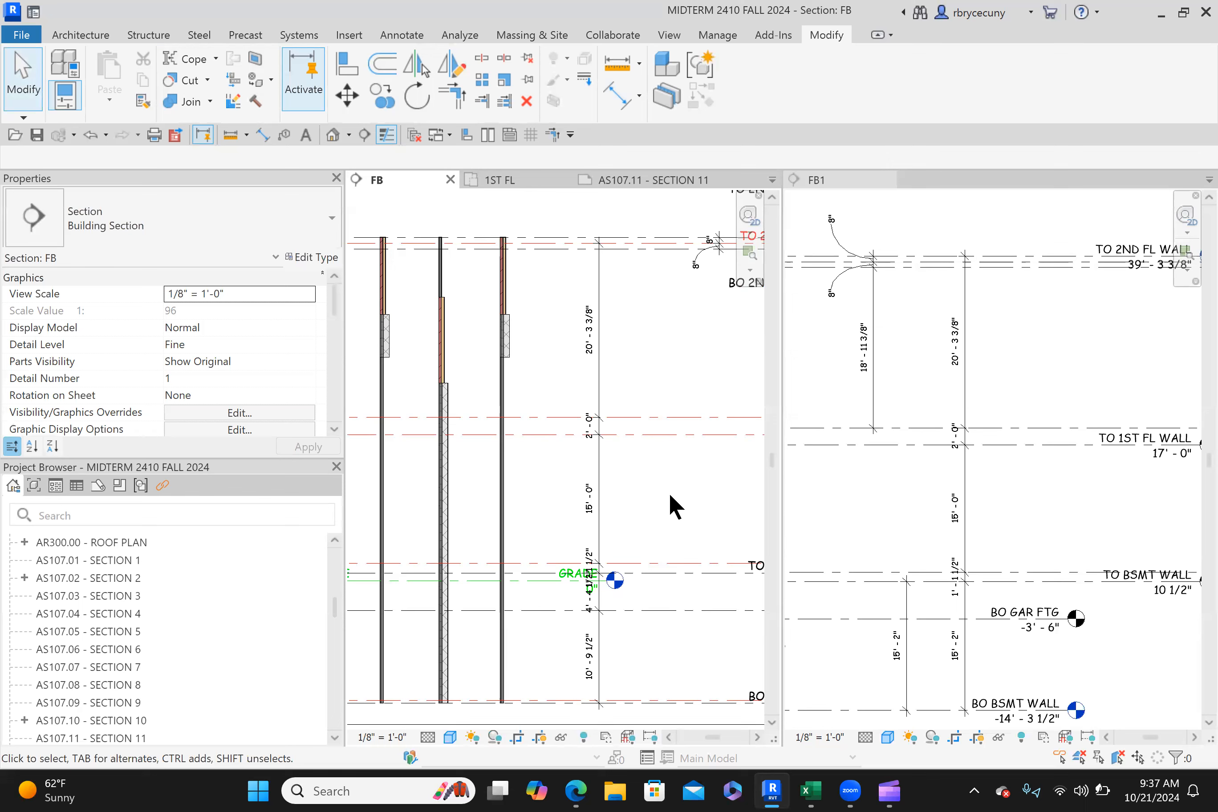
{"action": "middle_click_drag", "start_coordinate": [632, 499], "coordinate": [631, 373]}
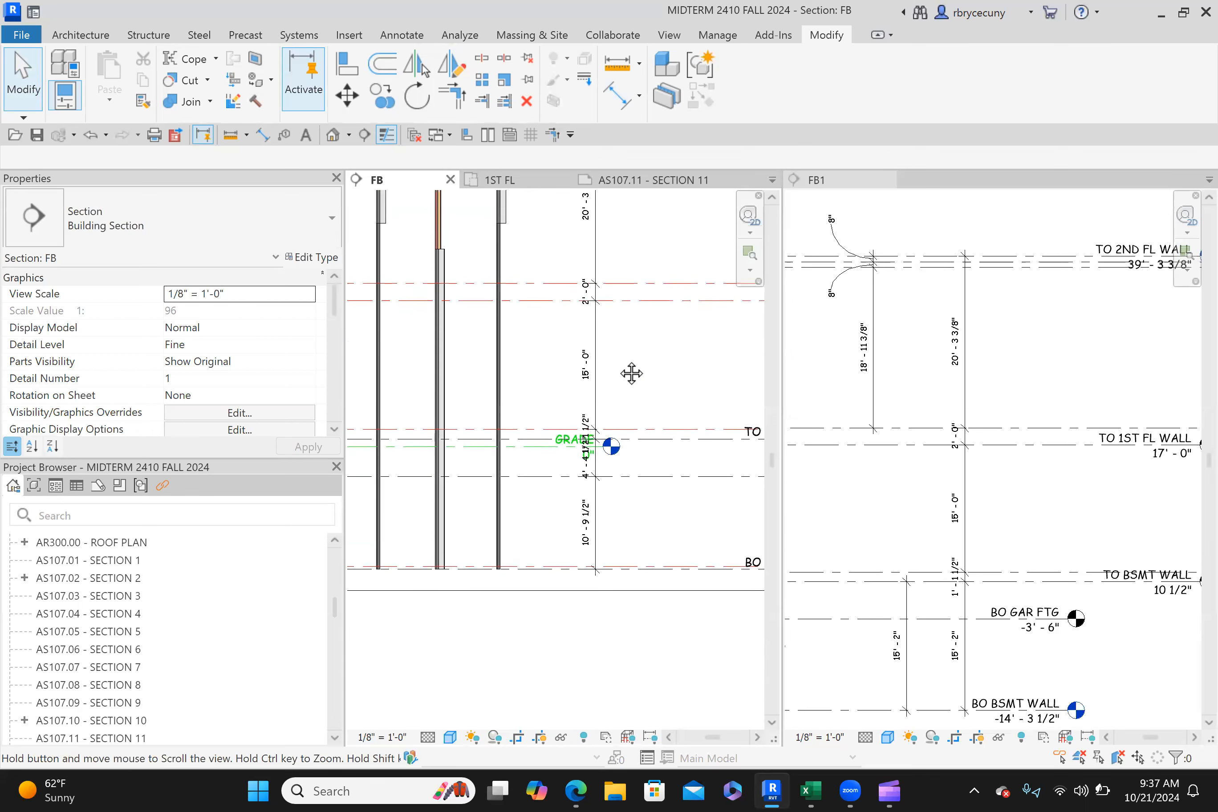
Step: Move the 1' - 1 1/2" dimension text in section FB clear of its dimension string, above the GRADE level
{"action": "scroll", "coordinate": [602, 451], "scroll_direction": "up", "scroll_amount": 3}
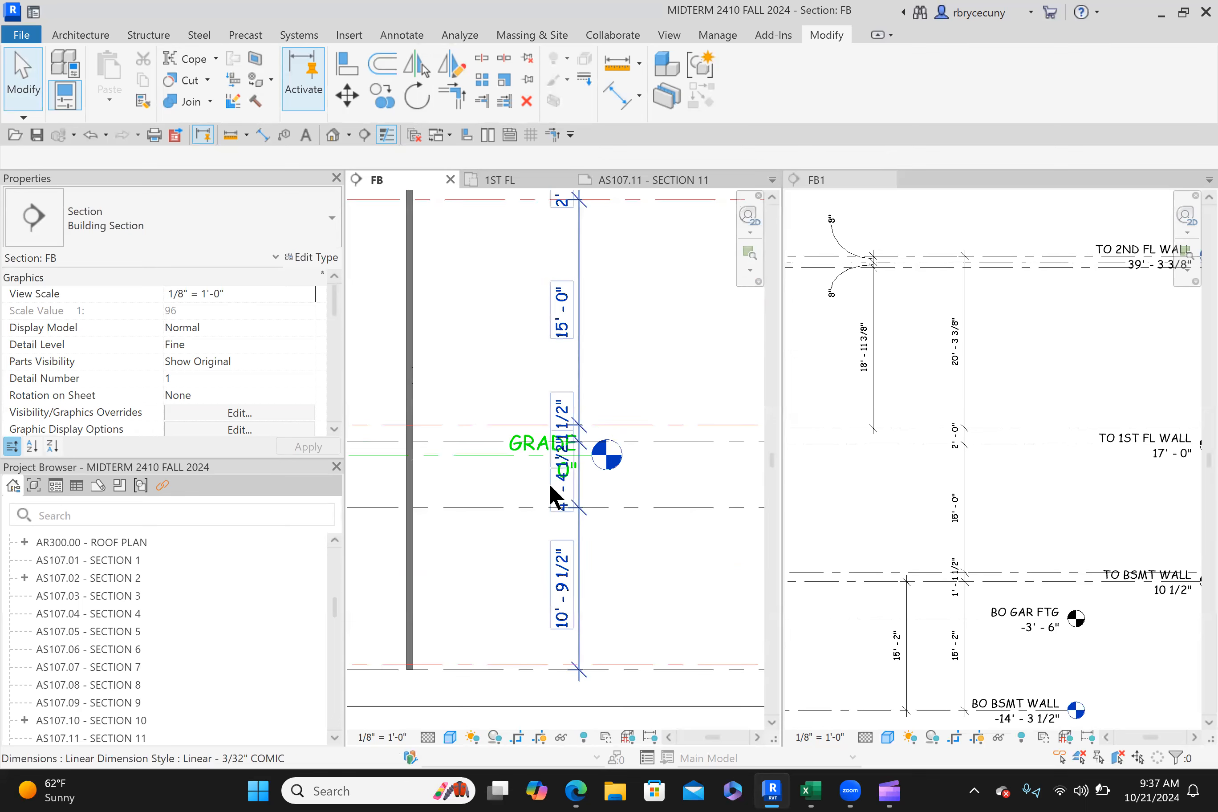
{"action": "left_click", "coordinate": [585, 446]}
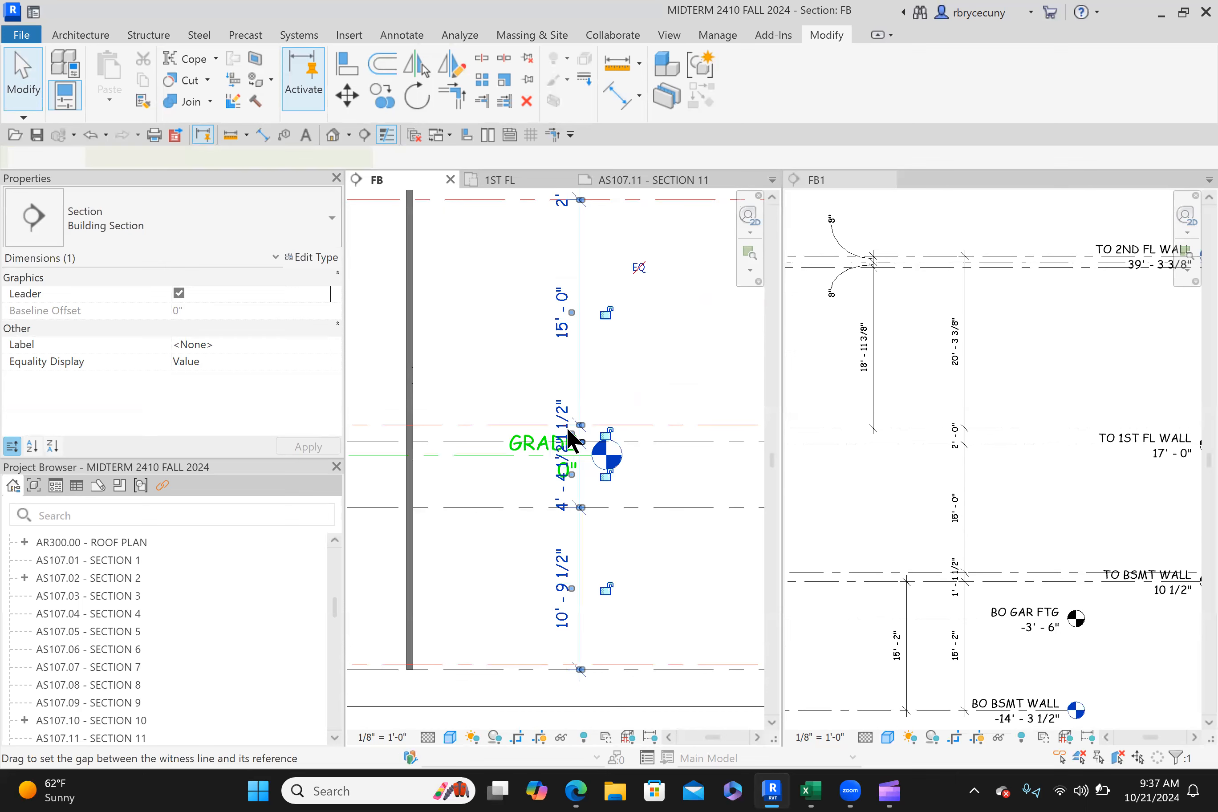
{"action": "left_click_drag", "start_coordinate": [500, 361], "coordinate": [503, 337]}
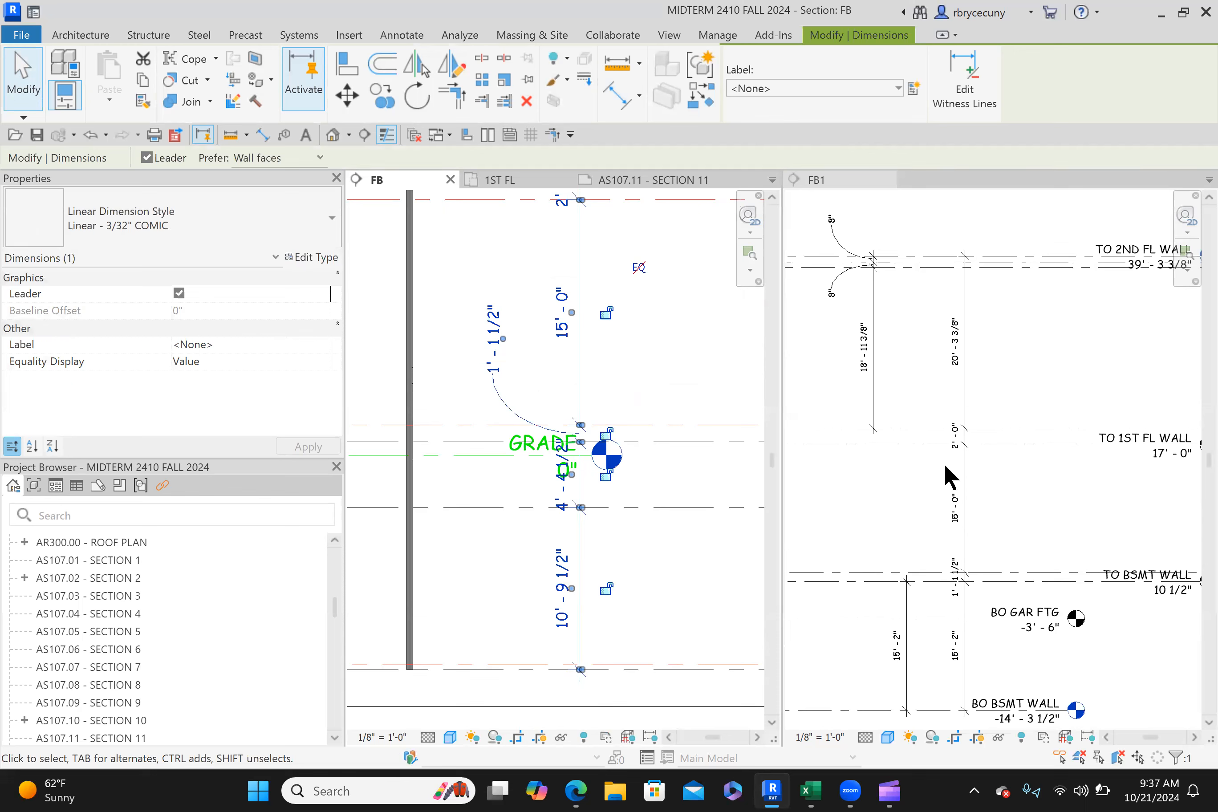
{"action": "scroll", "coordinate": [692, 467], "scroll_direction": "down", "scroll_amount": 5}
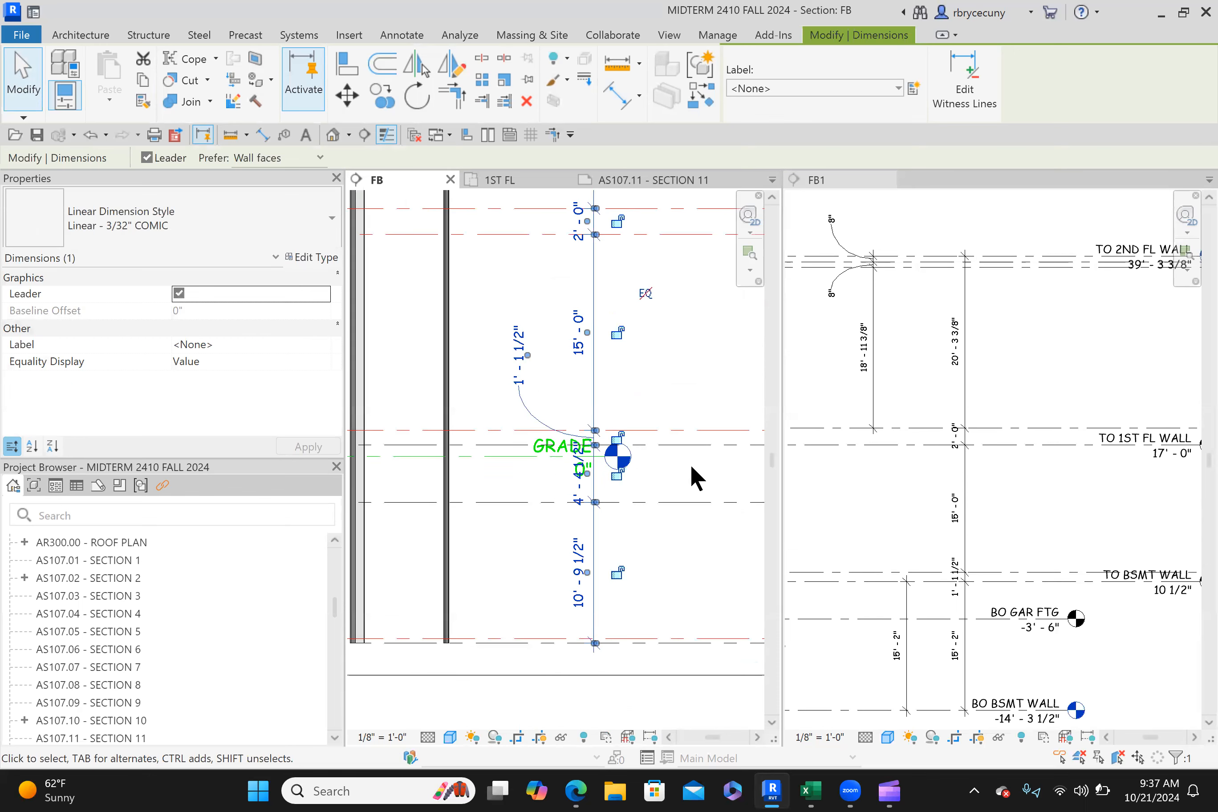
Step: Compare section FB's basement wall, garage footing and floor levels with the same levels in the sample's section FB1
{"action": "middle_click_drag", "start_coordinate": [674, 477], "coordinate": [614, 466]}
{"action": "scroll", "coordinate": [670, 460], "scroll_direction": "up", "scroll_amount": 2}
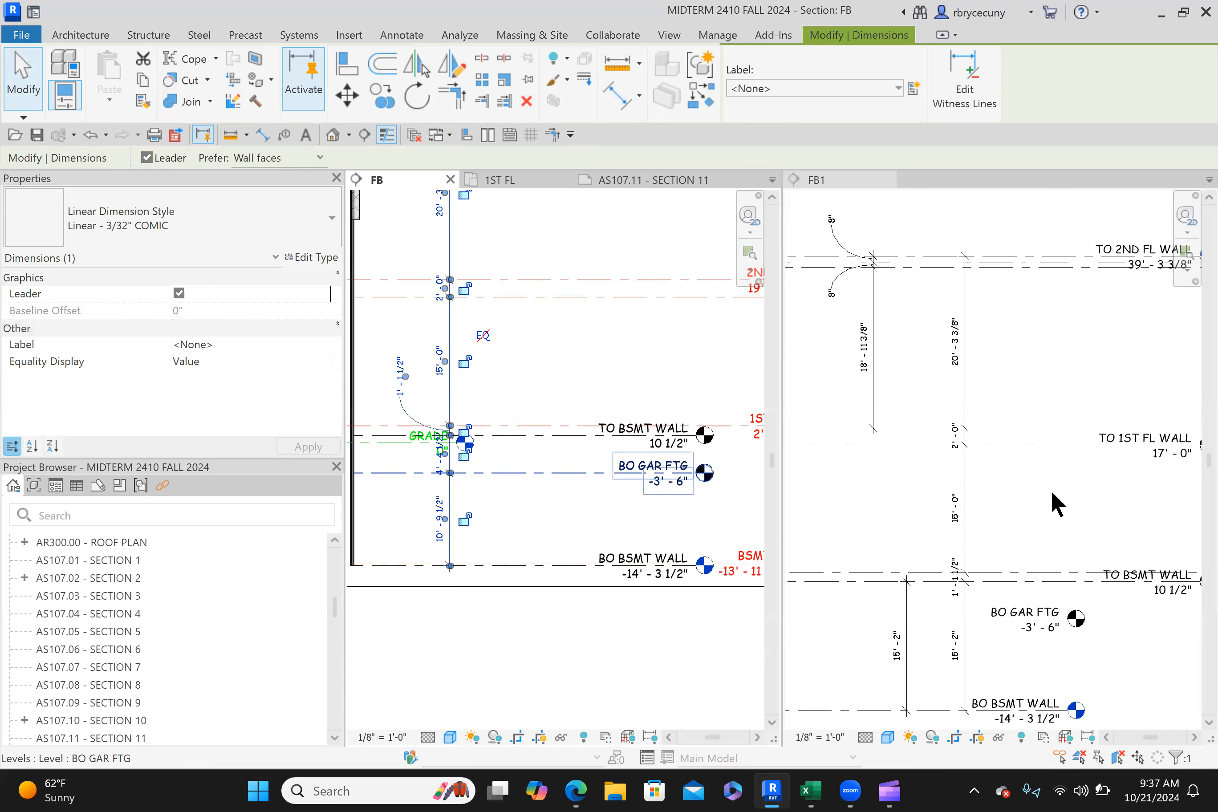
{"action": "left_click", "coordinate": [1003, 491]}
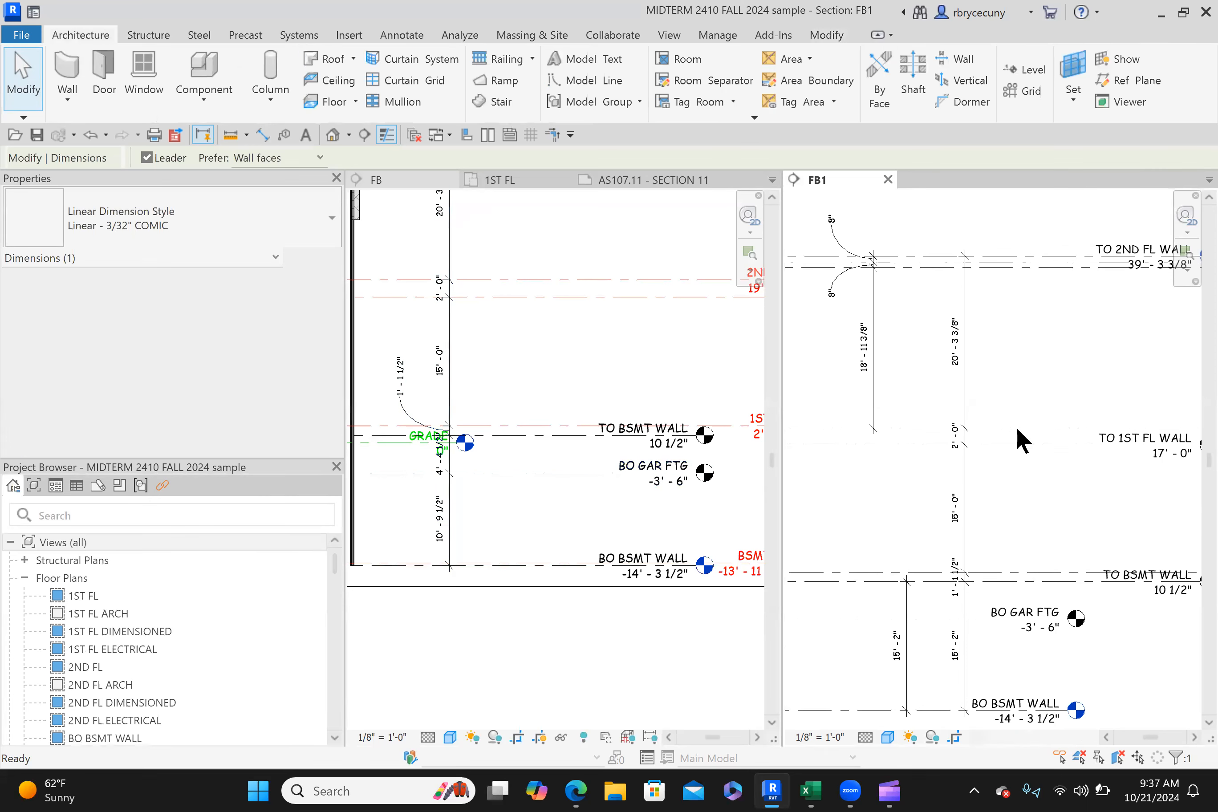
{"action": "middle_click_drag", "start_coordinate": [1042, 508], "coordinate": [956, 293]}
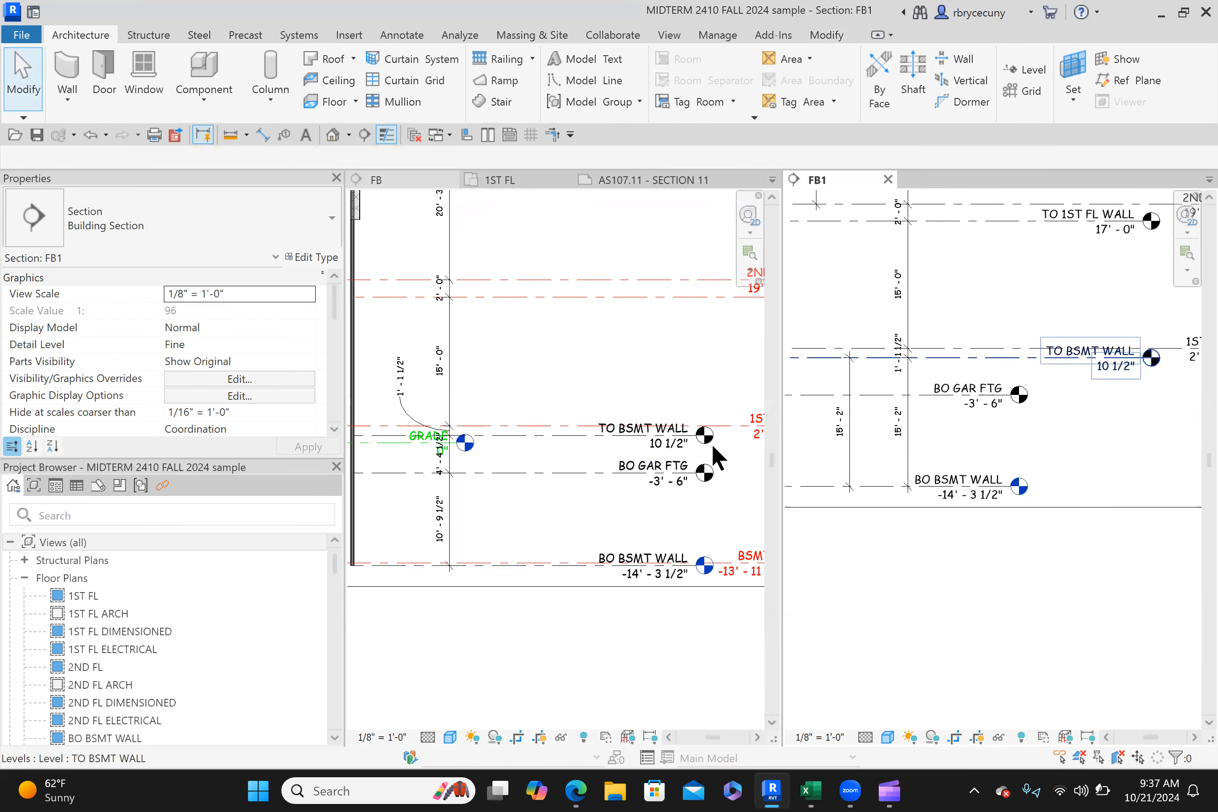
{"action": "middle_click_drag", "start_coordinate": [920, 468], "coordinate": [850, 470]}
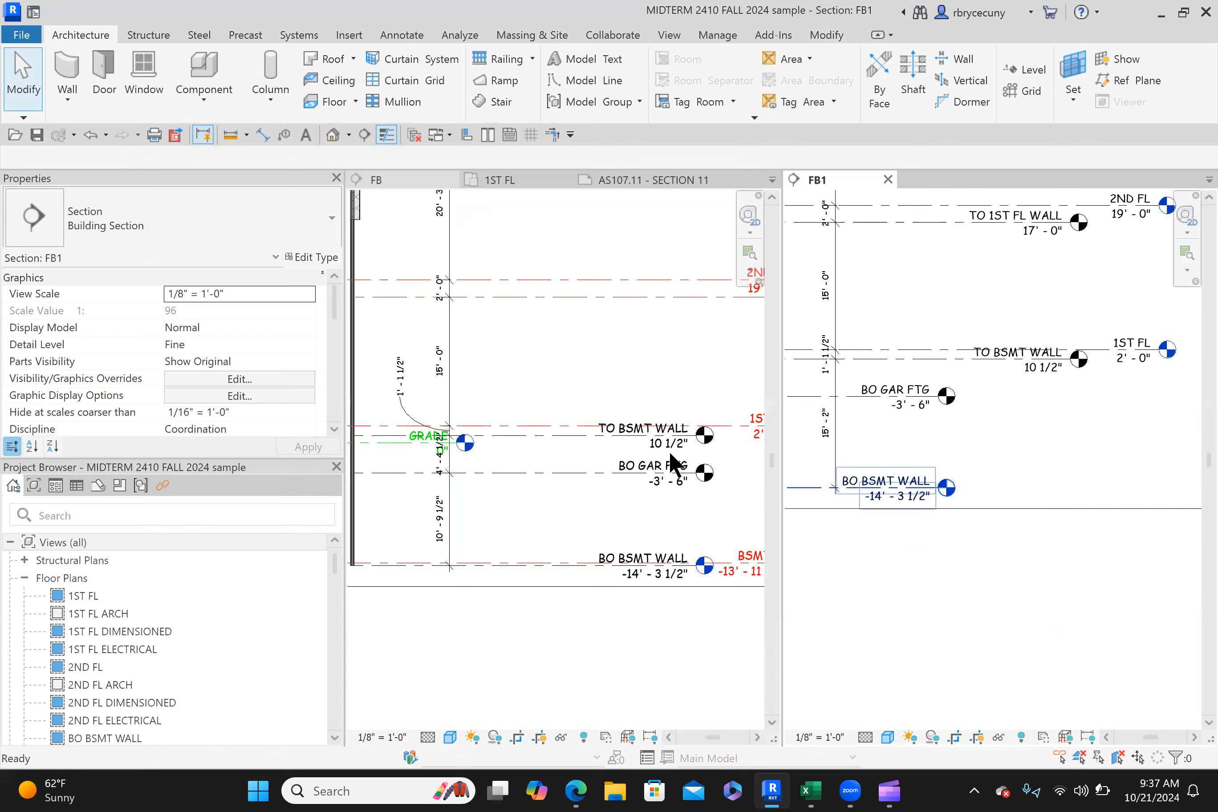
{"action": "left_click", "coordinate": [639, 451]}
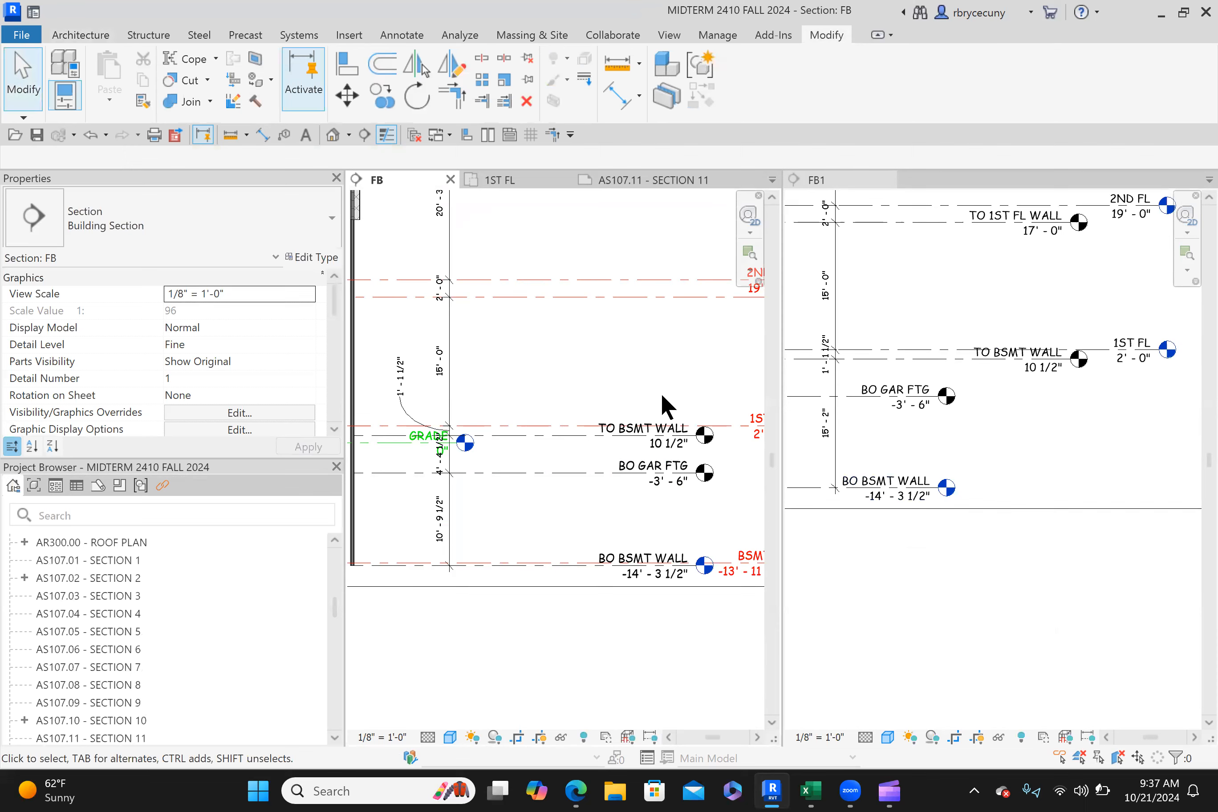
{"action": "middle_click_drag", "start_coordinate": [705, 390], "coordinate": [610, 369]}
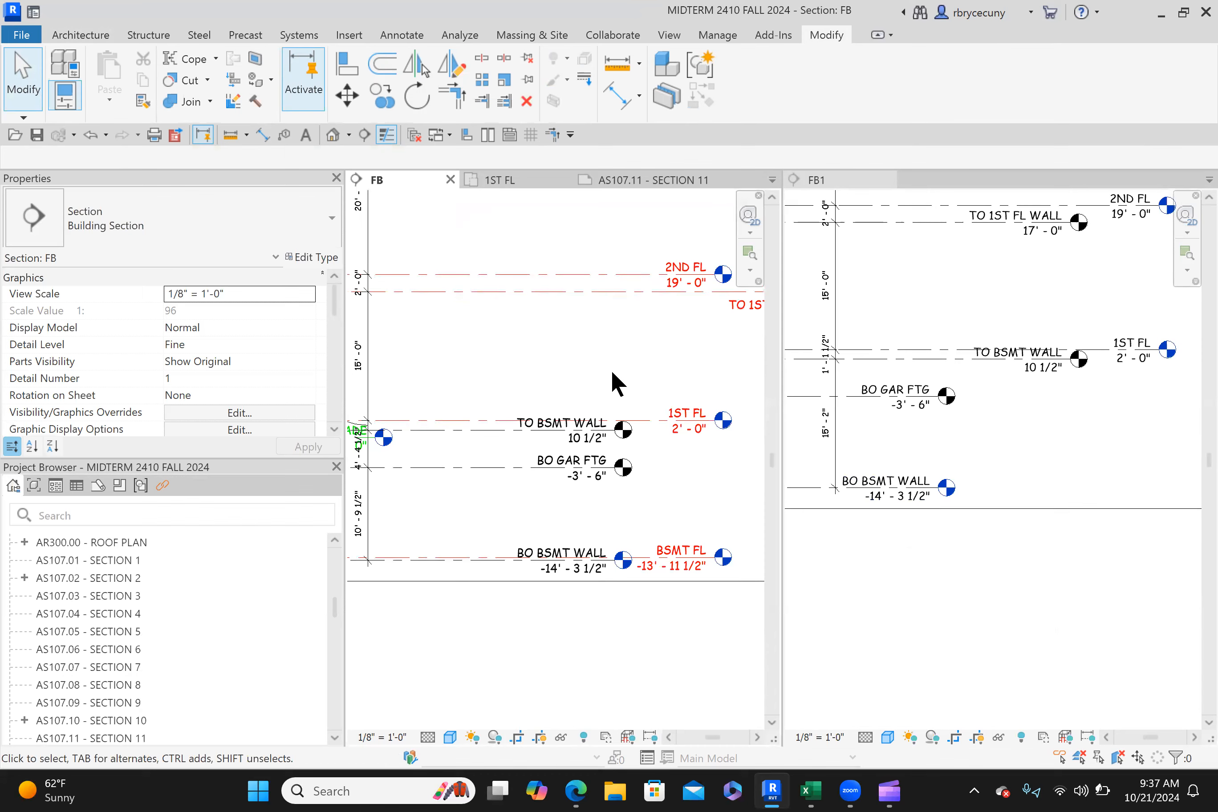
{"action": "middle_click_drag", "start_coordinate": [633, 383], "coordinate": [736, 392]}
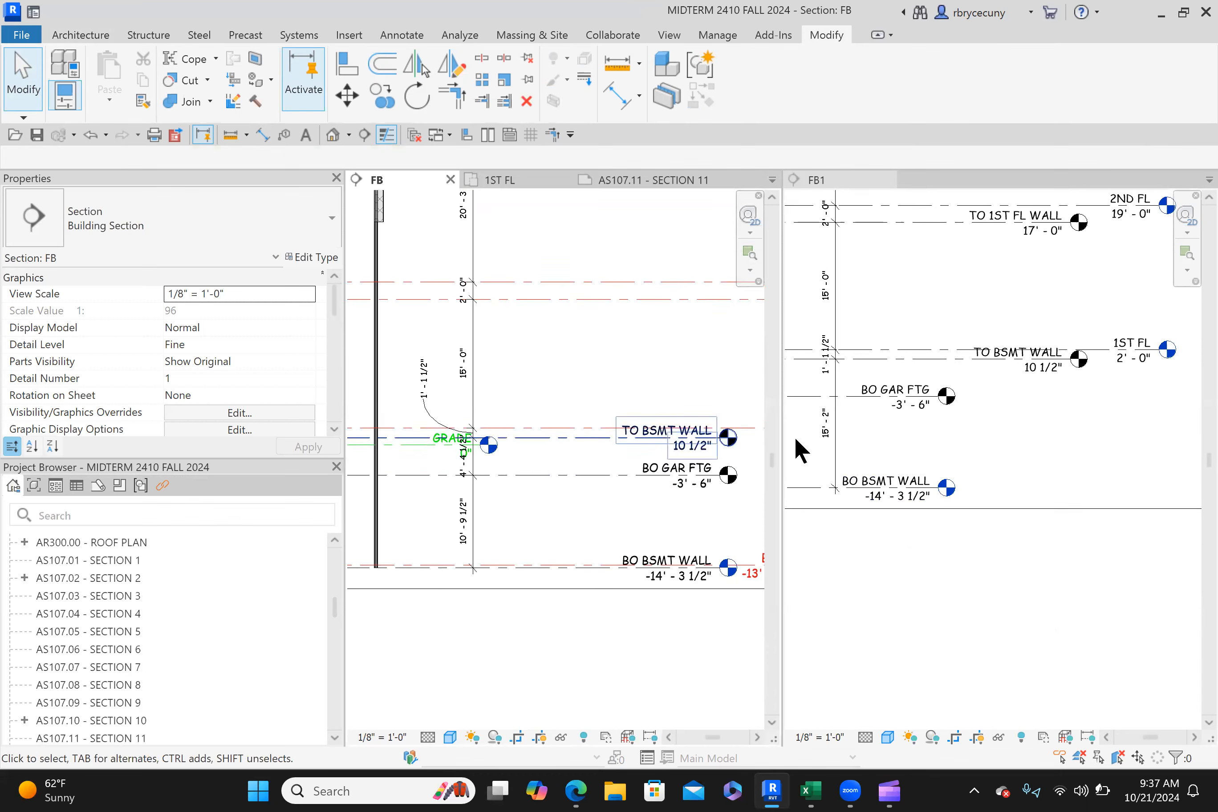
{"action": "scroll", "coordinate": [883, 430], "scroll_direction": "down", "scroll_amount": 2}
{"action": "scroll", "coordinate": [819, 415], "scroll_direction": "up", "scroll_amount": 2}
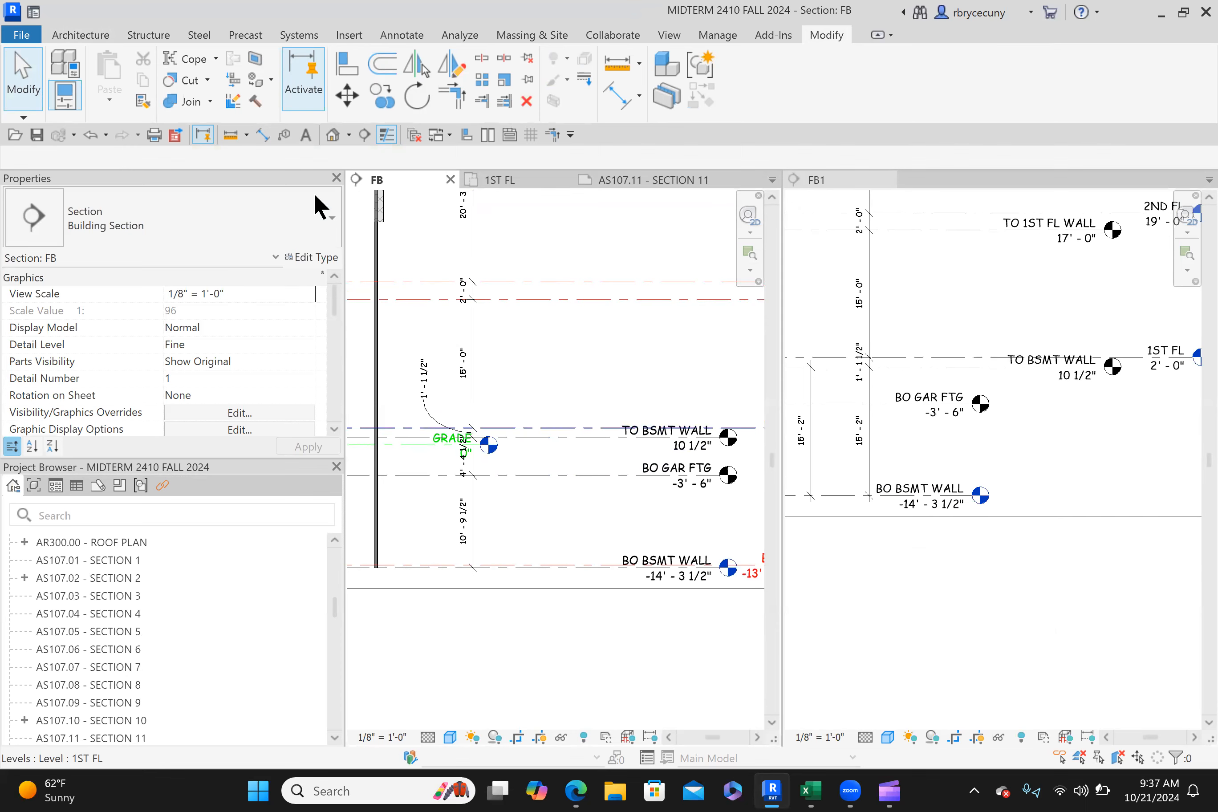
Step: Dimension the distance from TO BSMT WALL to BO GAR FTG in sample section FB1, between the two existing dimension strings
{"action": "key", "text": "d"}
{"action": "key", "text": "i"}
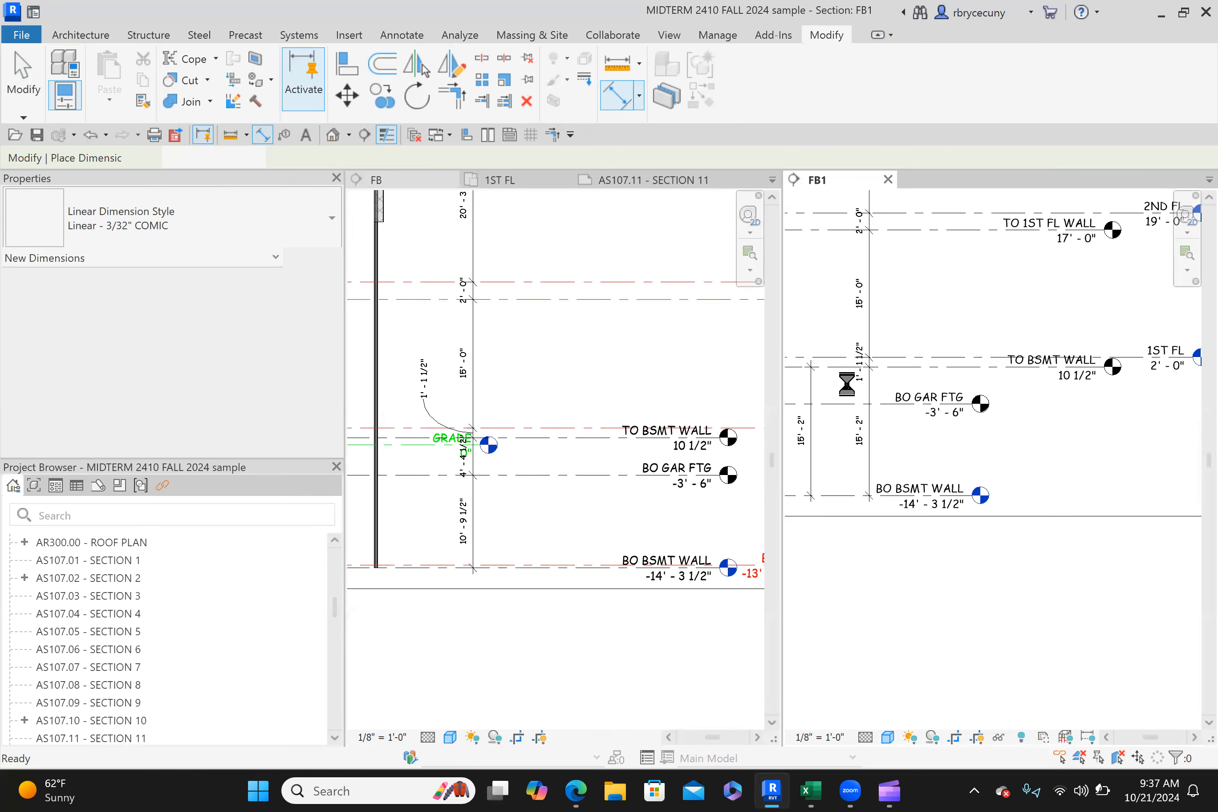
{"action": "key", "text": "Escape"}
{"action": "key", "text": "Escape"}
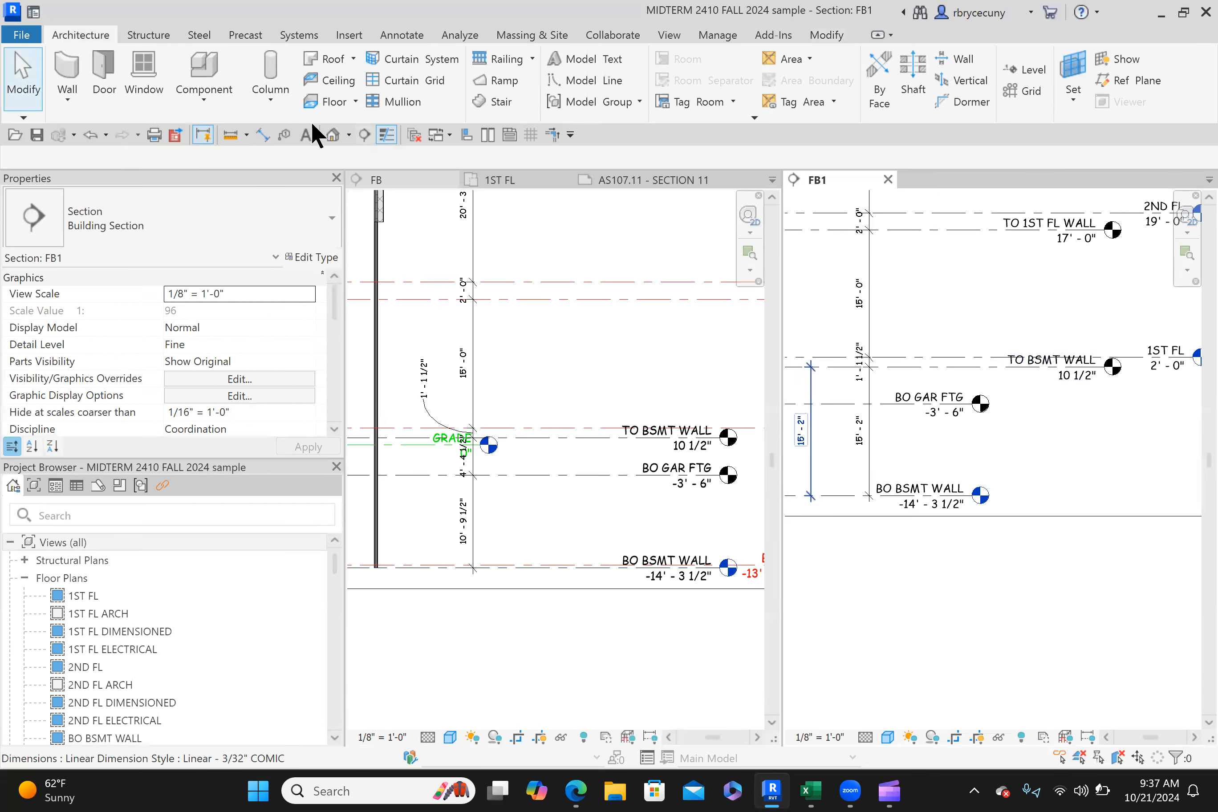
{"action": "left_click", "coordinate": [839, 366]}
{"action": "left_click", "coordinate": [838, 403]}
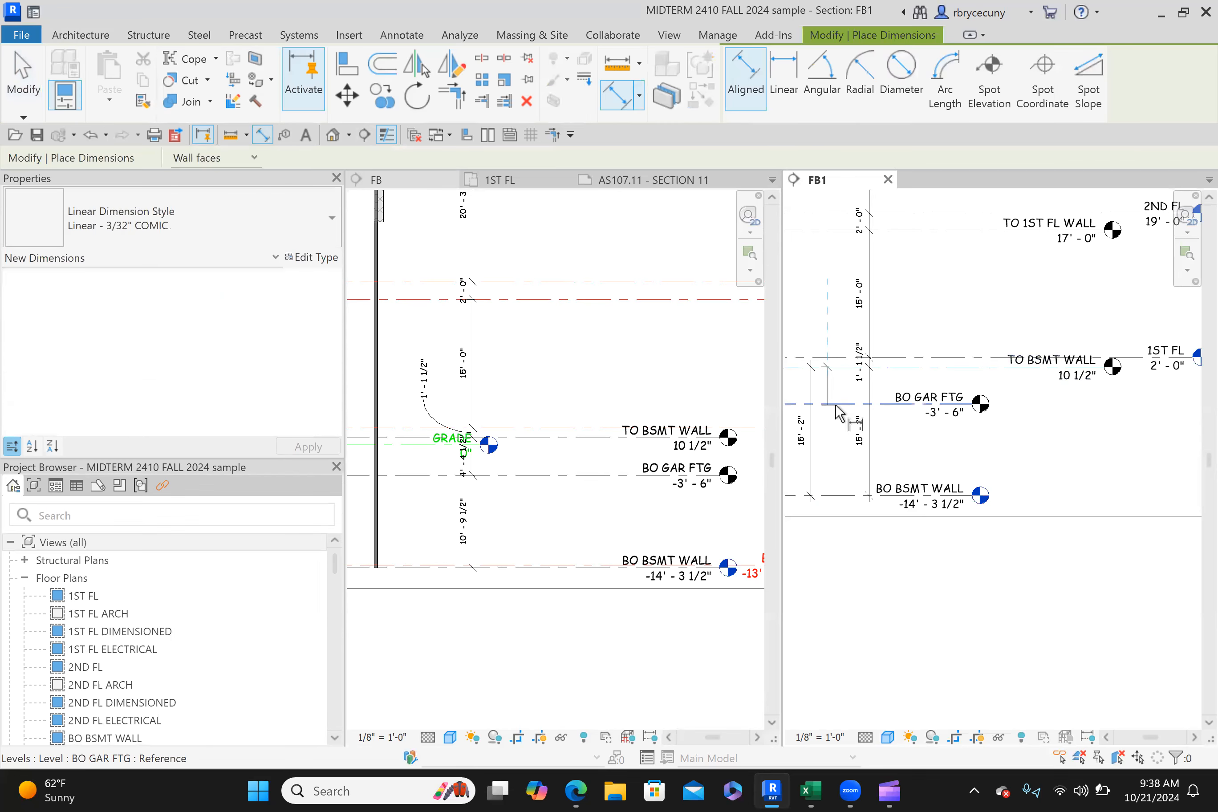
{"action": "left_click", "coordinate": [842, 434]}
{"action": "scroll", "coordinate": [469, 474], "scroll_direction": "up", "scroll_amount": 2}
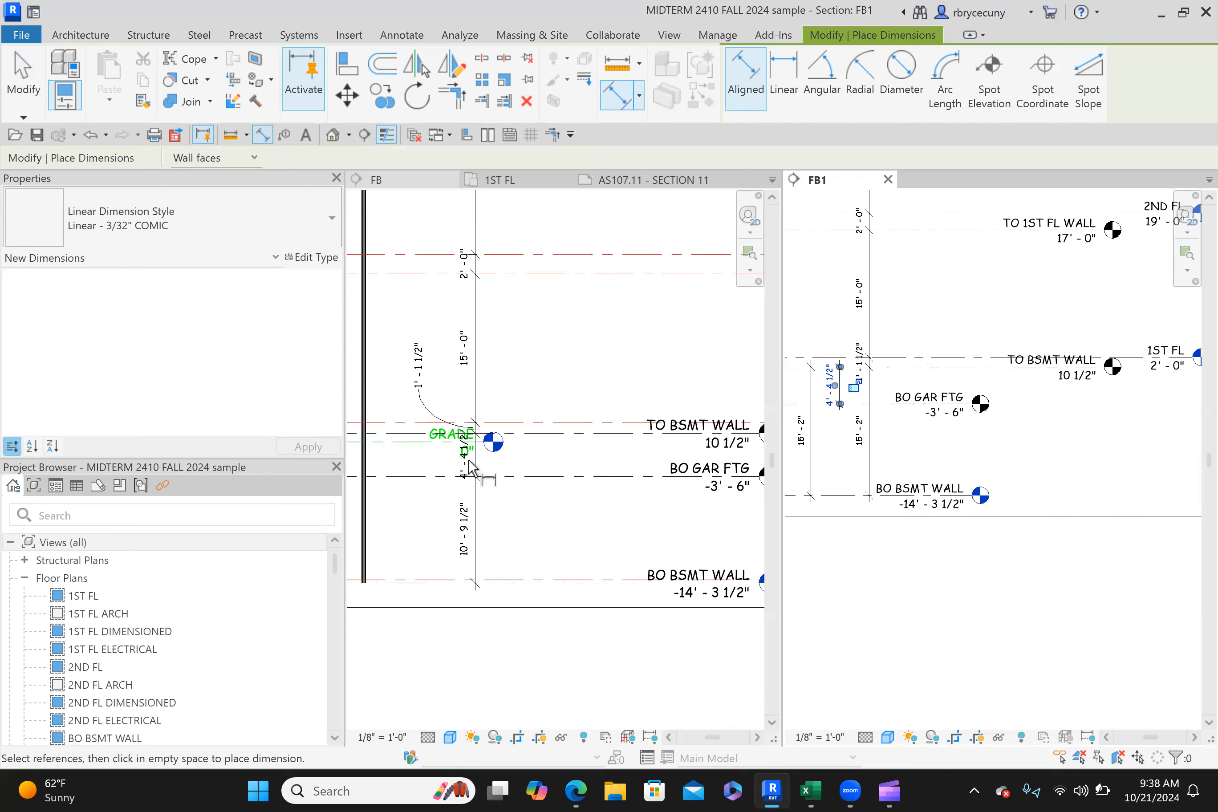
Step: Open the structure of the MIDTERM STACKED WALL ONE type from the stacked wall in section FB
{"action": "left_click", "coordinate": [542, 471]}
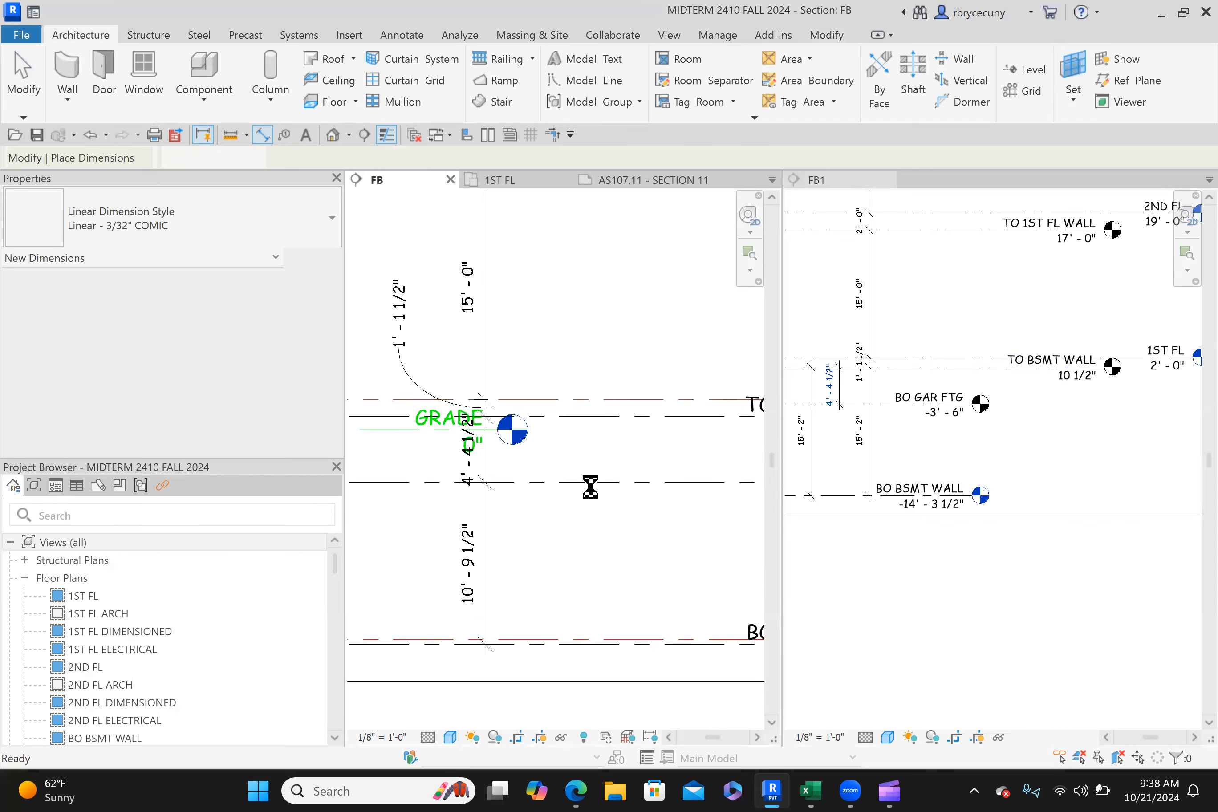
{"action": "scroll", "coordinate": [591, 487], "scroll_direction": "down", "scroll_amount": 6}
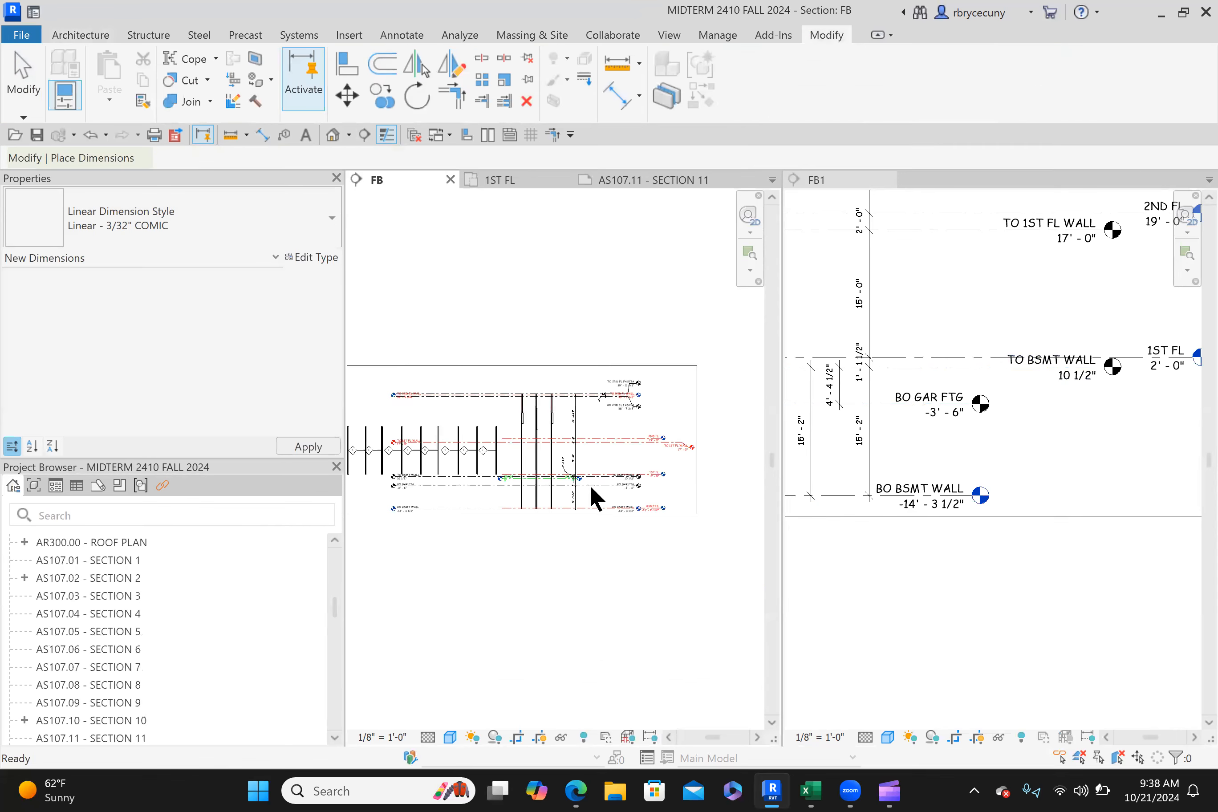
{"action": "scroll", "coordinate": [511, 399], "scroll_direction": "up", "scroll_amount": 5}
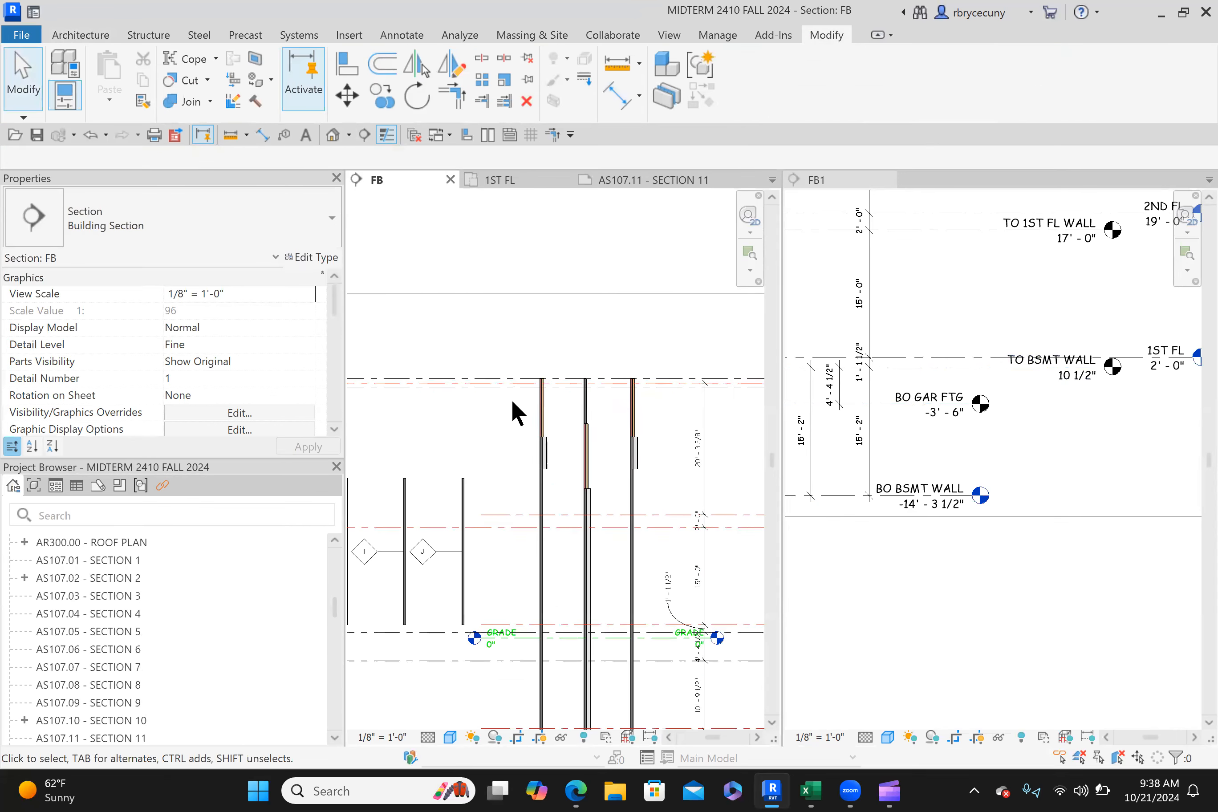
{"action": "scroll", "coordinate": [908, 426], "scroll_direction": "down", "scroll_amount": 5}
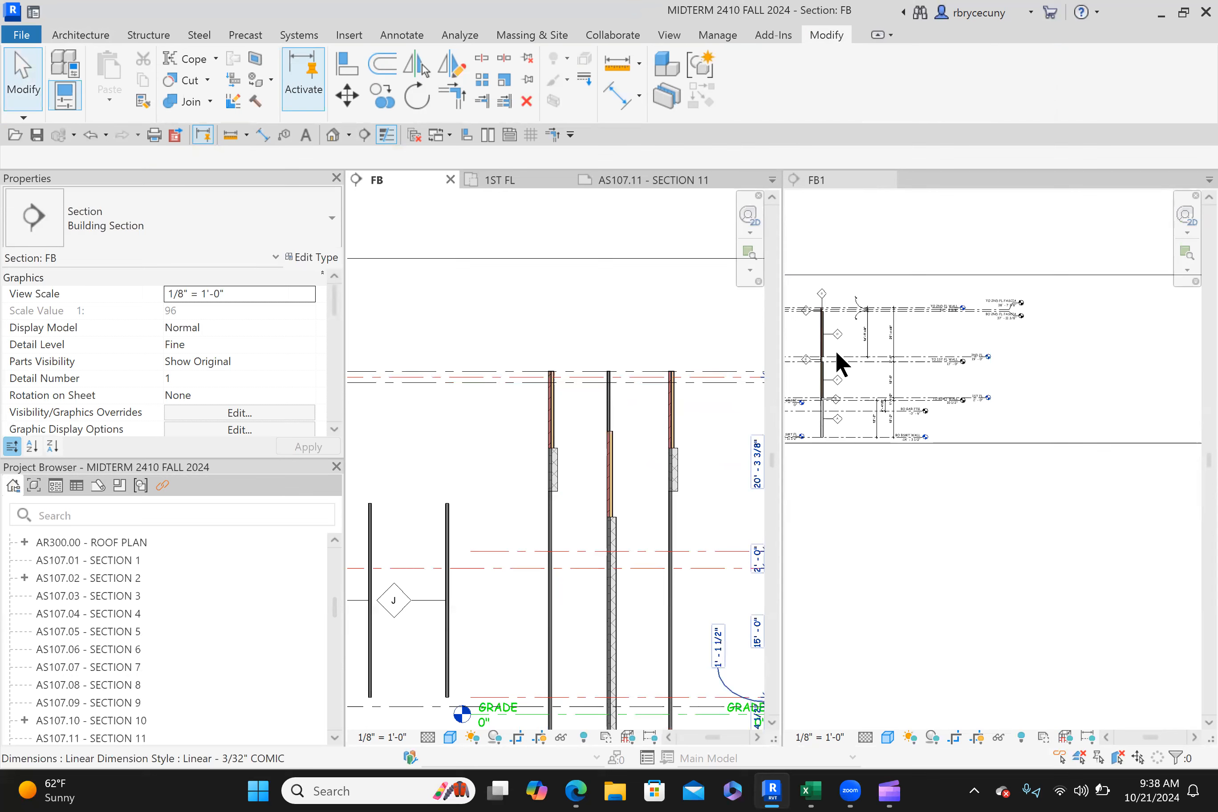
{"action": "scroll", "coordinate": [817, 299], "scroll_direction": "up", "scroll_amount": 5}
{"action": "left_click", "coordinate": [896, 244]}
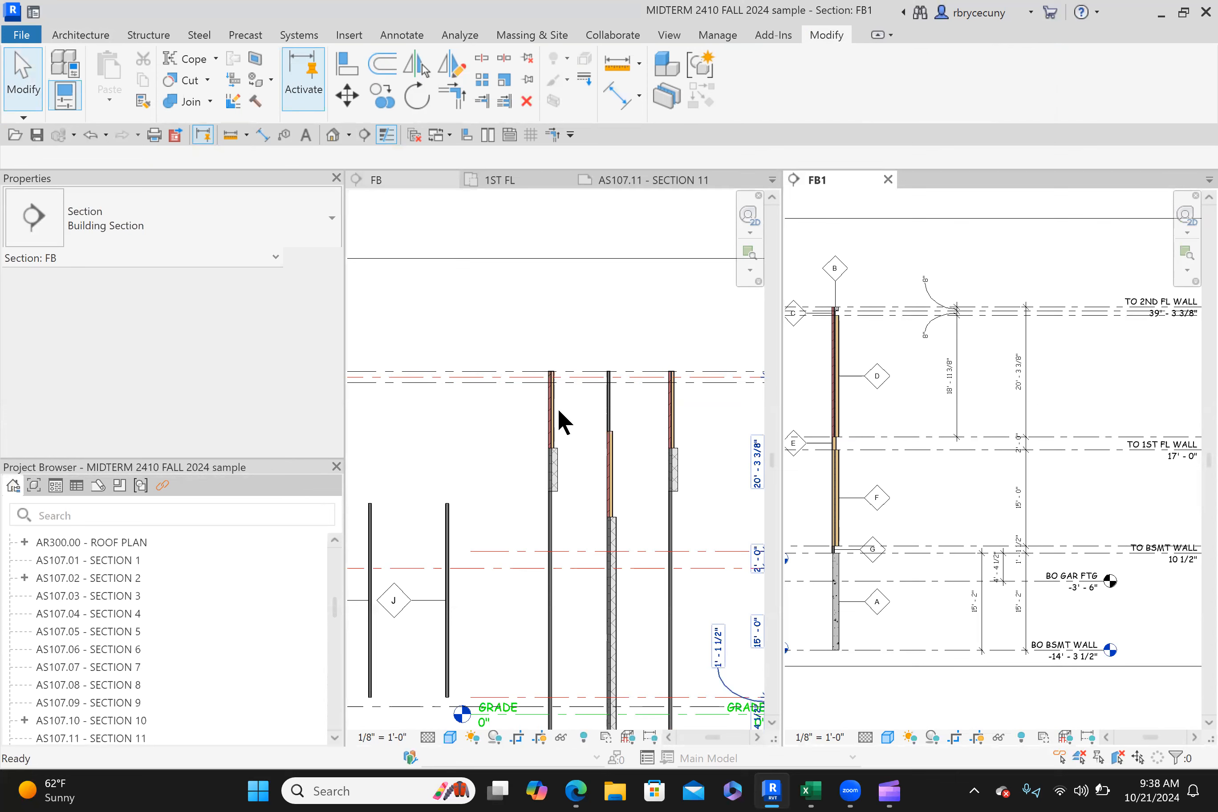
{"action": "left_click", "coordinate": [555, 414]}
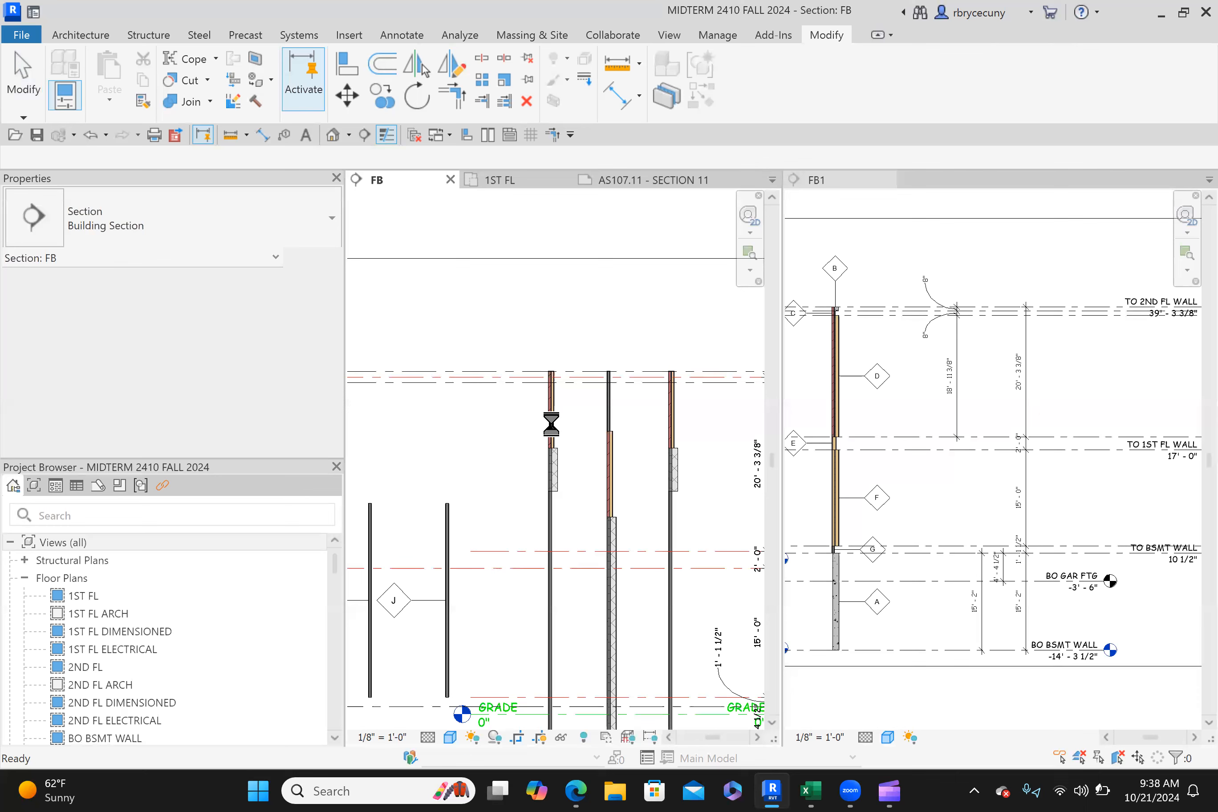
{"action": "left_click", "coordinate": [554, 431]}
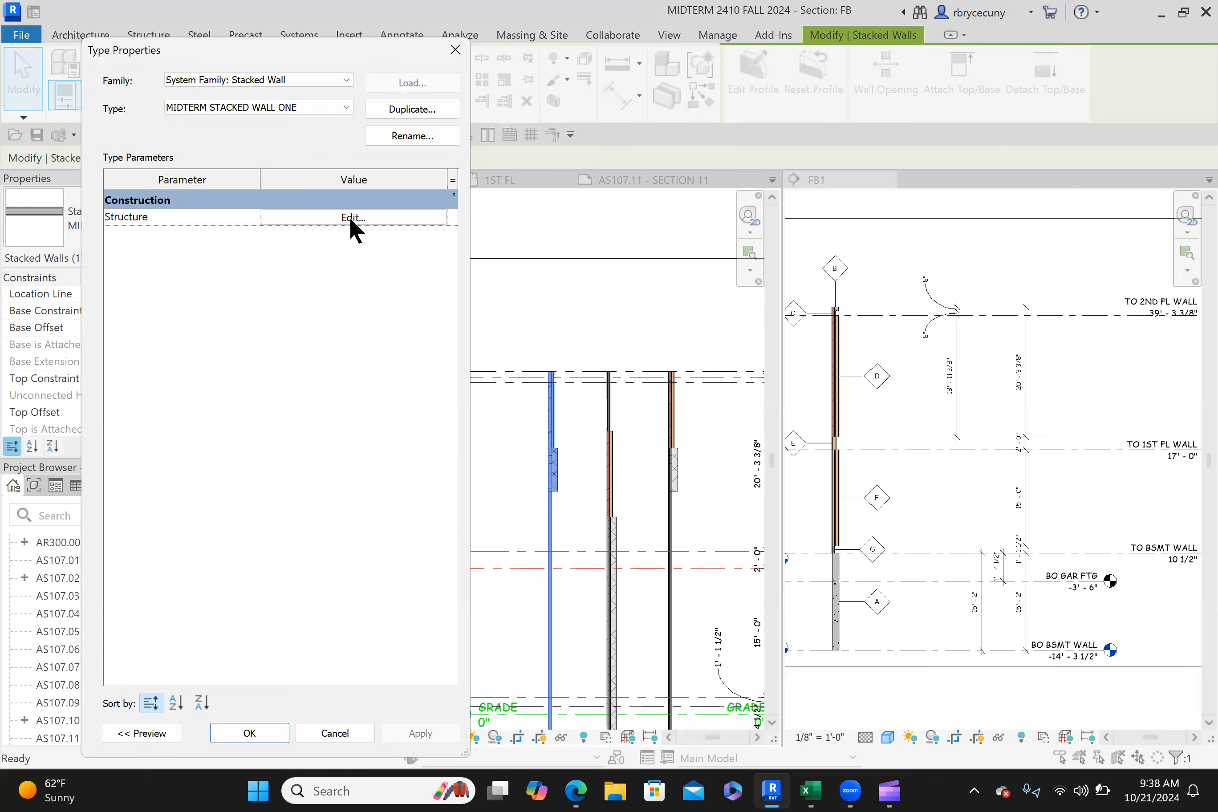
{"action": "left_click", "coordinate": [352, 217]}
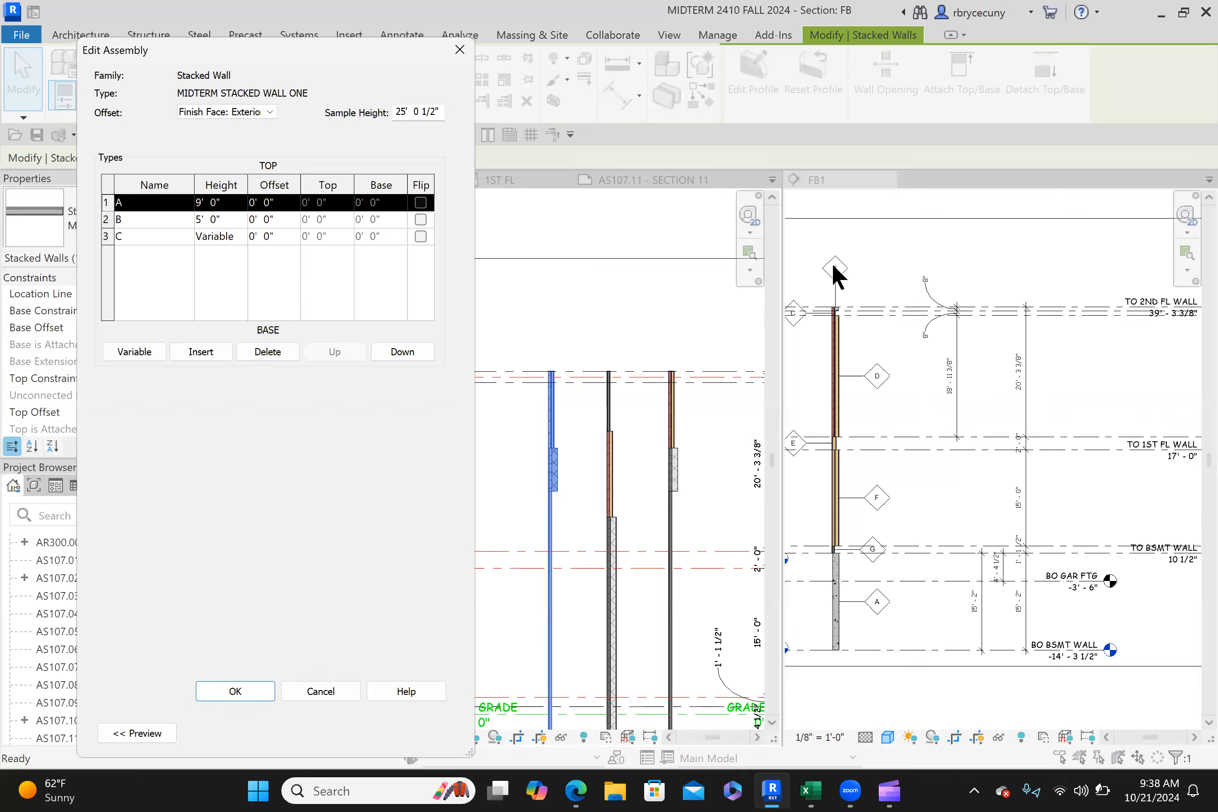
Step: Set the first three wall types of the stacked wall assembly, from the top, to B, C and D
{"action": "left_click", "coordinate": [157, 205]}
{"action": "left_click", "coordinate": [187, 202]}
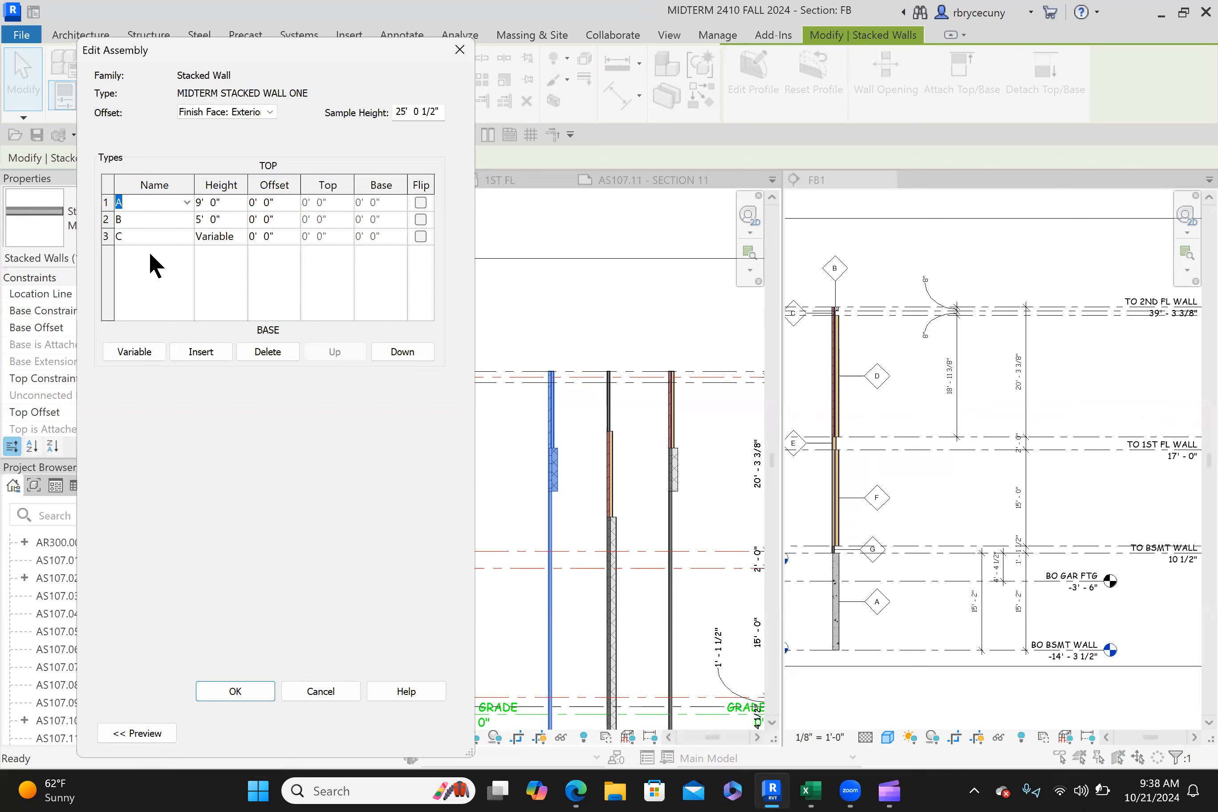
{"action": "left_click", "coordinate": [147, 236]}
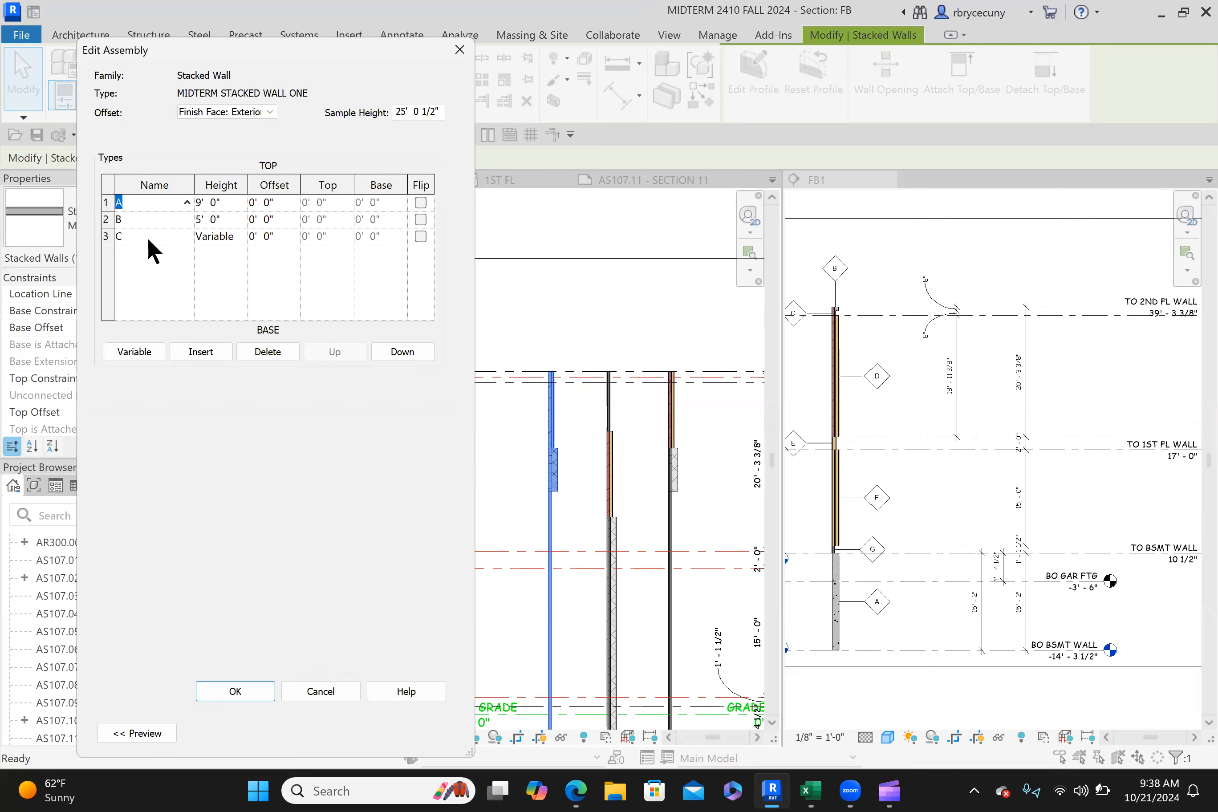
{"action": "left_click", "coordinate": [186, 220]}
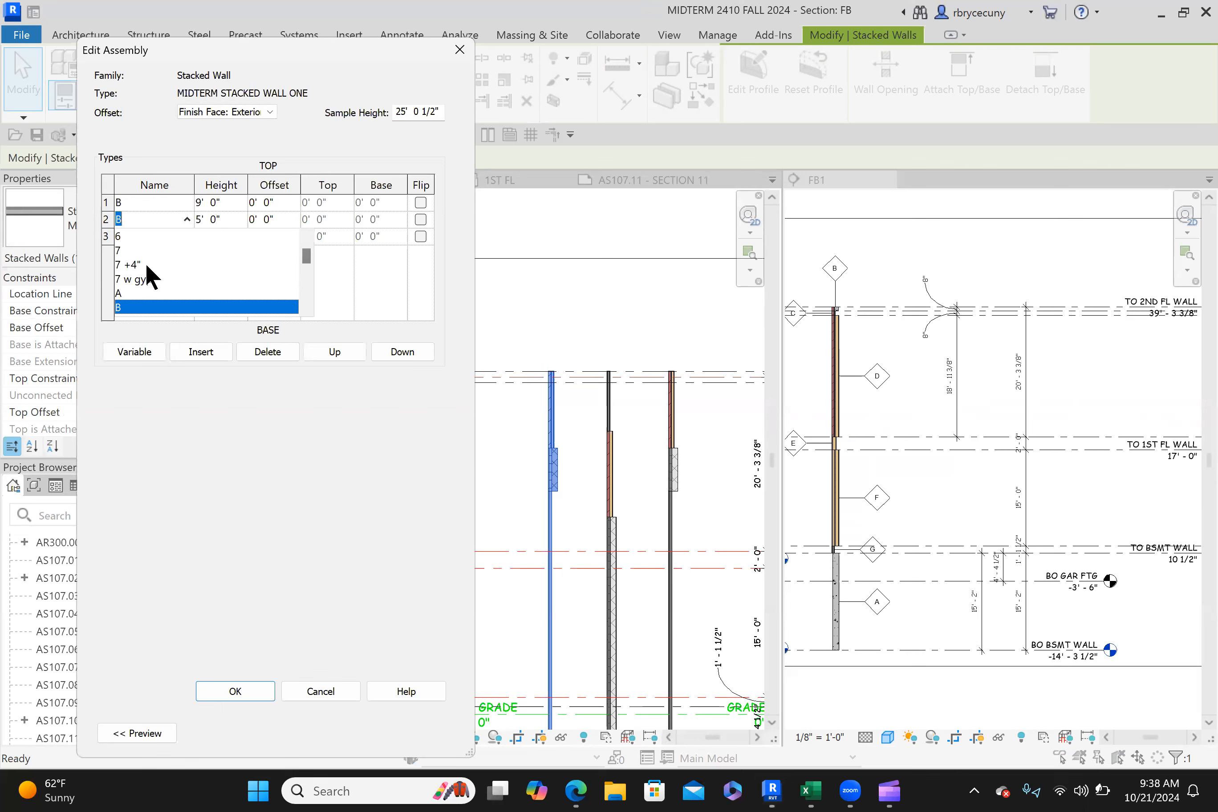
{"action": "scroll", "coordinate": [133, 278], "scroll_direction": "down", "scroll_amount": 5}
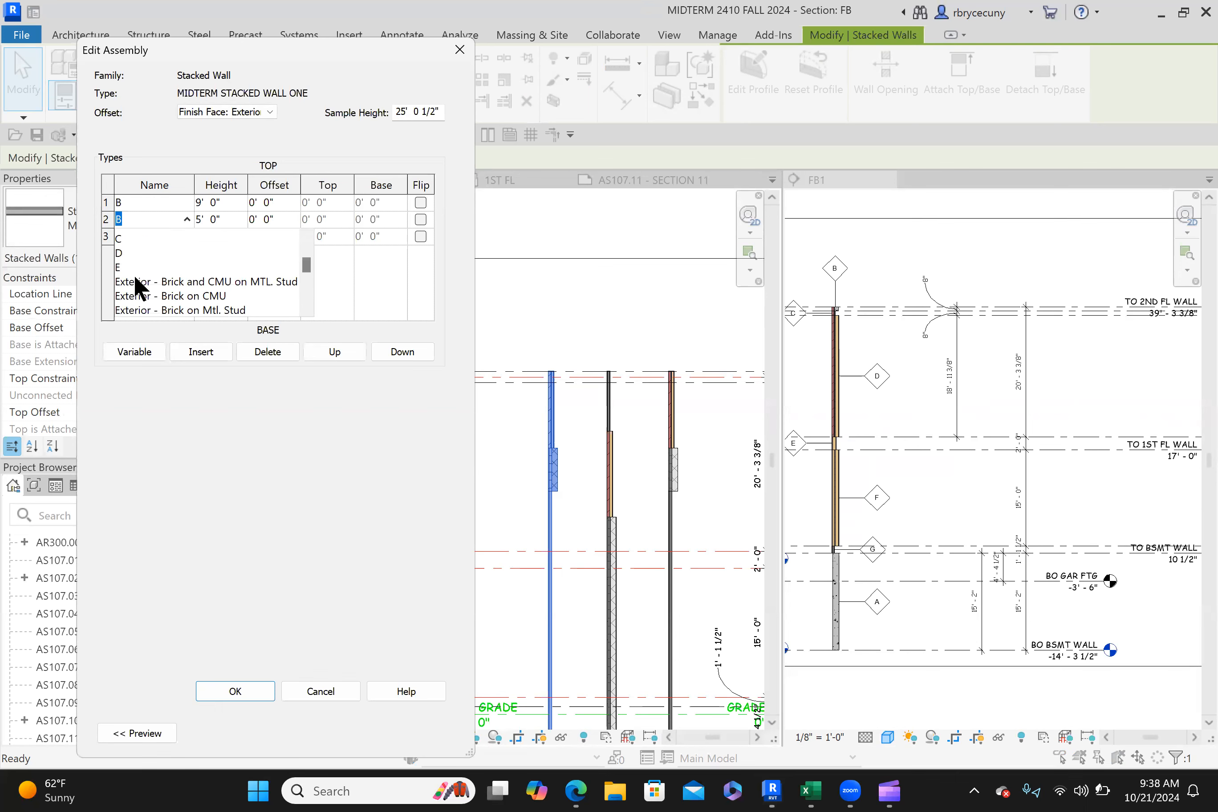
{"action": "left_click", "coordinate": [120, 238]}
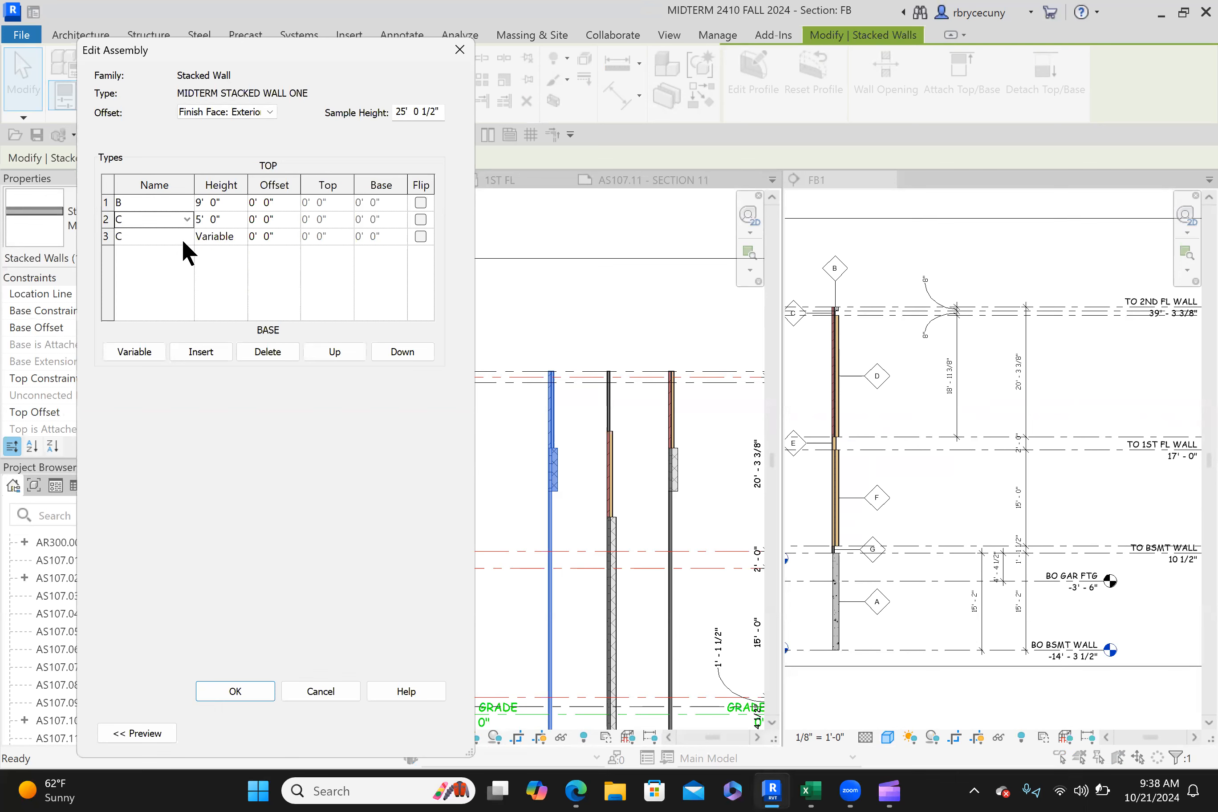
{"action": "left_click", "coordinate": [148, 238]}
{"action": "left_click", "coordinate": [147, 240]}
{"action": "scroll", "coordinate": [157, 316], "scroll_direction": "down", "scroll_amount": 1}
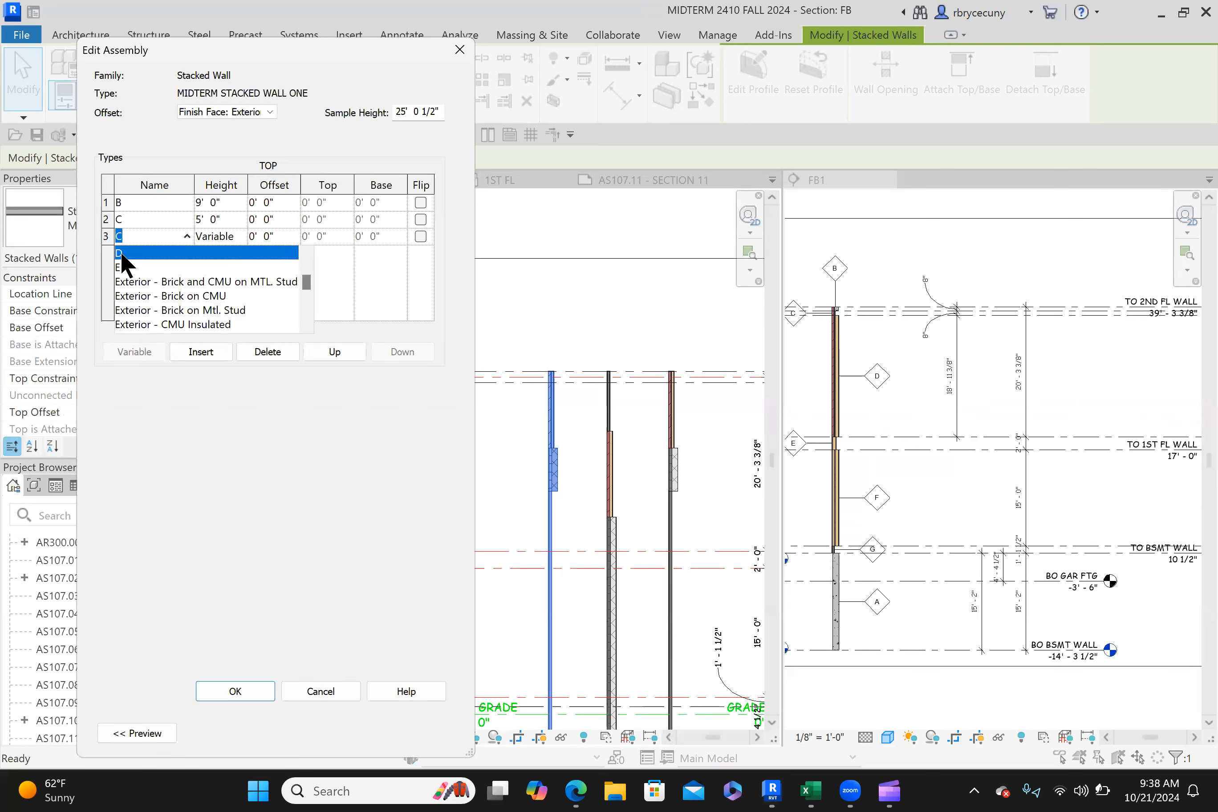
{"action": "left_click", "coordinate": [123, 254]}
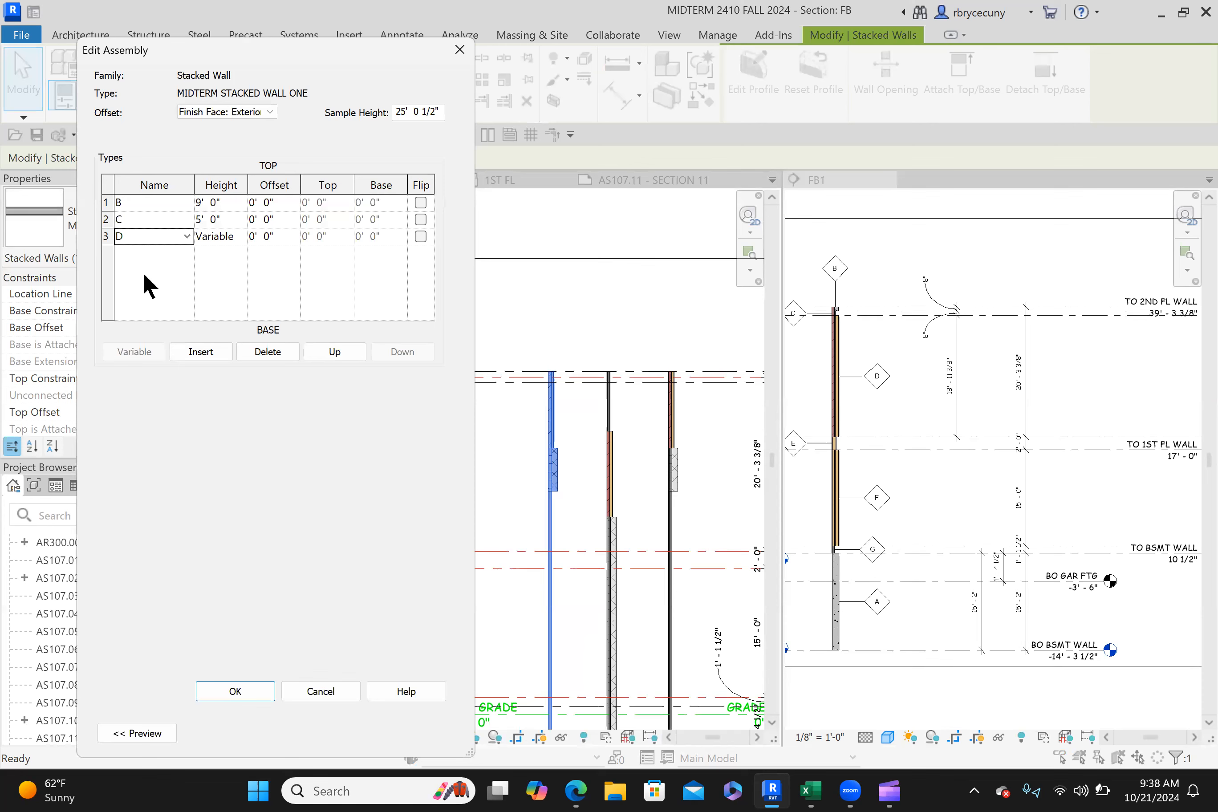
Step: Insert three additional wall rows into the stacked wall assembly
{"action": "left_click", "coordinate": [204, 352]}
{"action": "left_click", "coordinate": [201, 352]}
{"action": "left_click", "coordinate": [201, 352]}
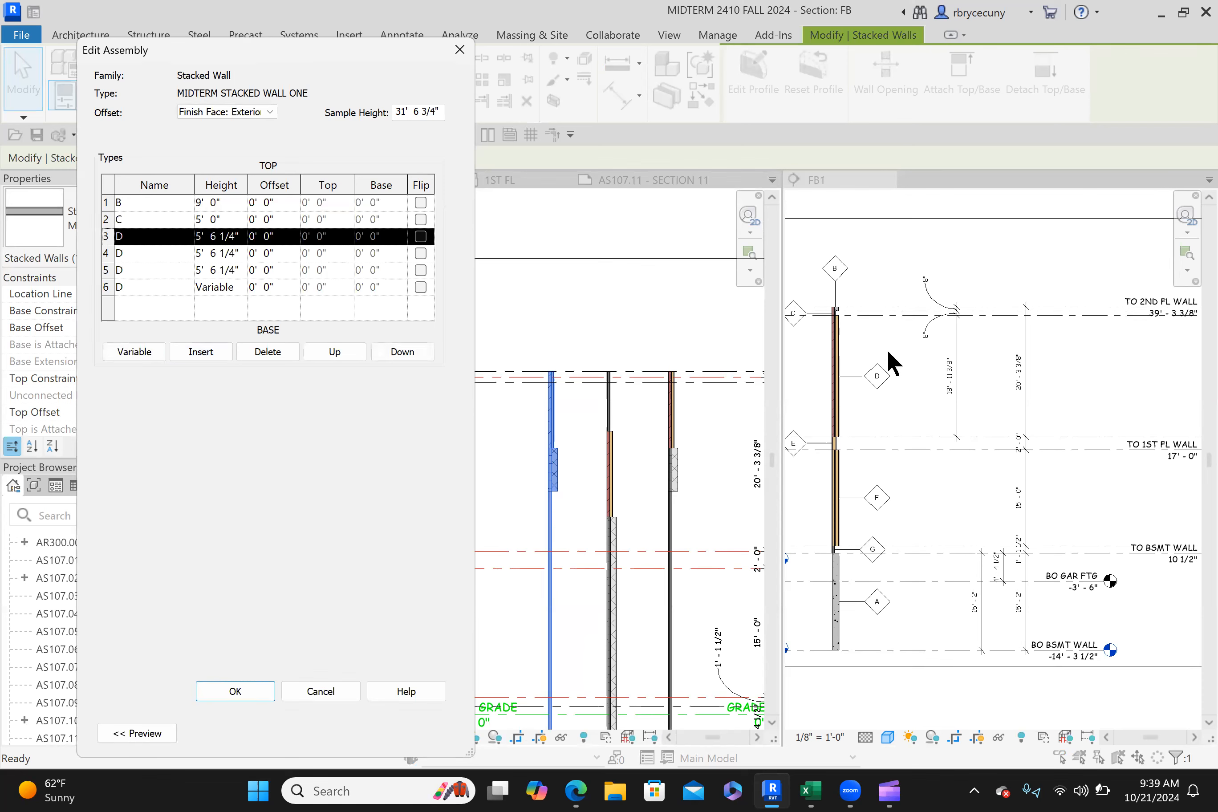
Step: Set the fourth and fifth wall types of the stacked wall assembly to E and F
{"action": "left_click", "coordinate": [150, 253]}
{"action": "left_click", "coordinate": [187, 253]}
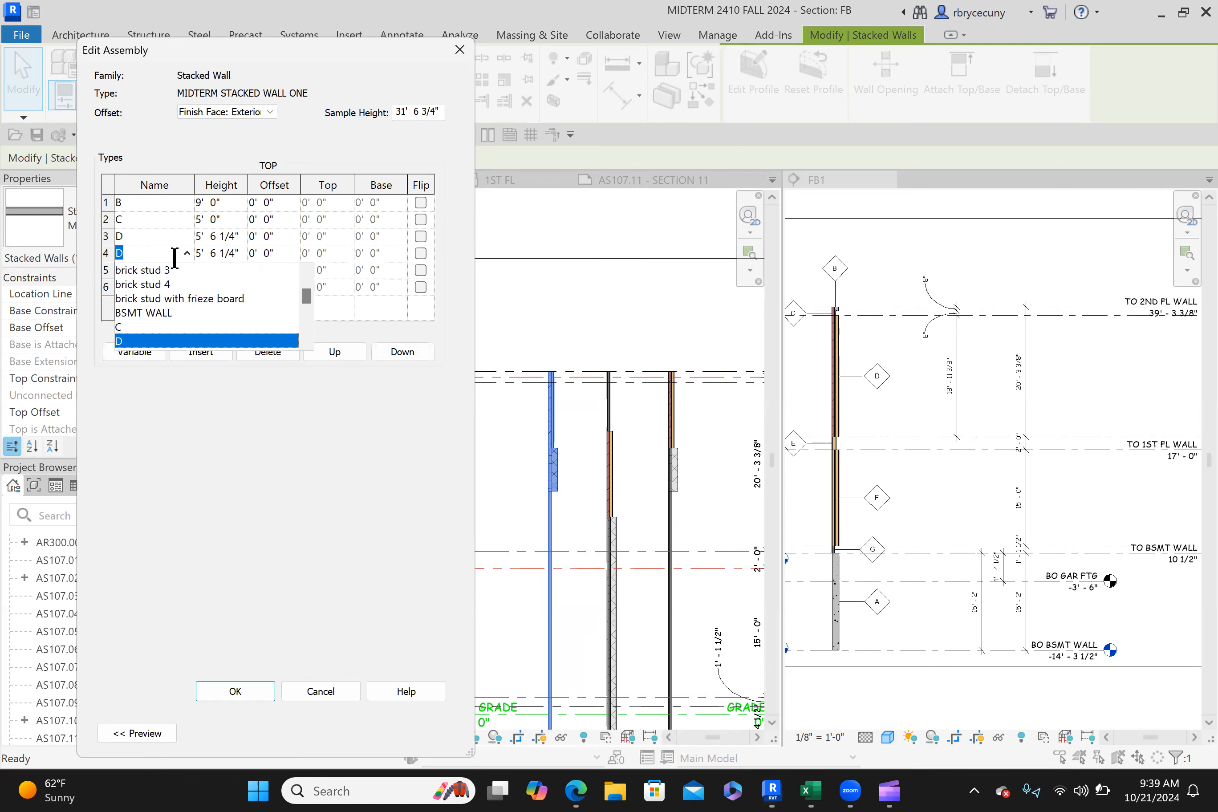
{"action": "scroll", "coordinate": [163, 302], "scroll_direction": "down", "scroll_amount": 2}
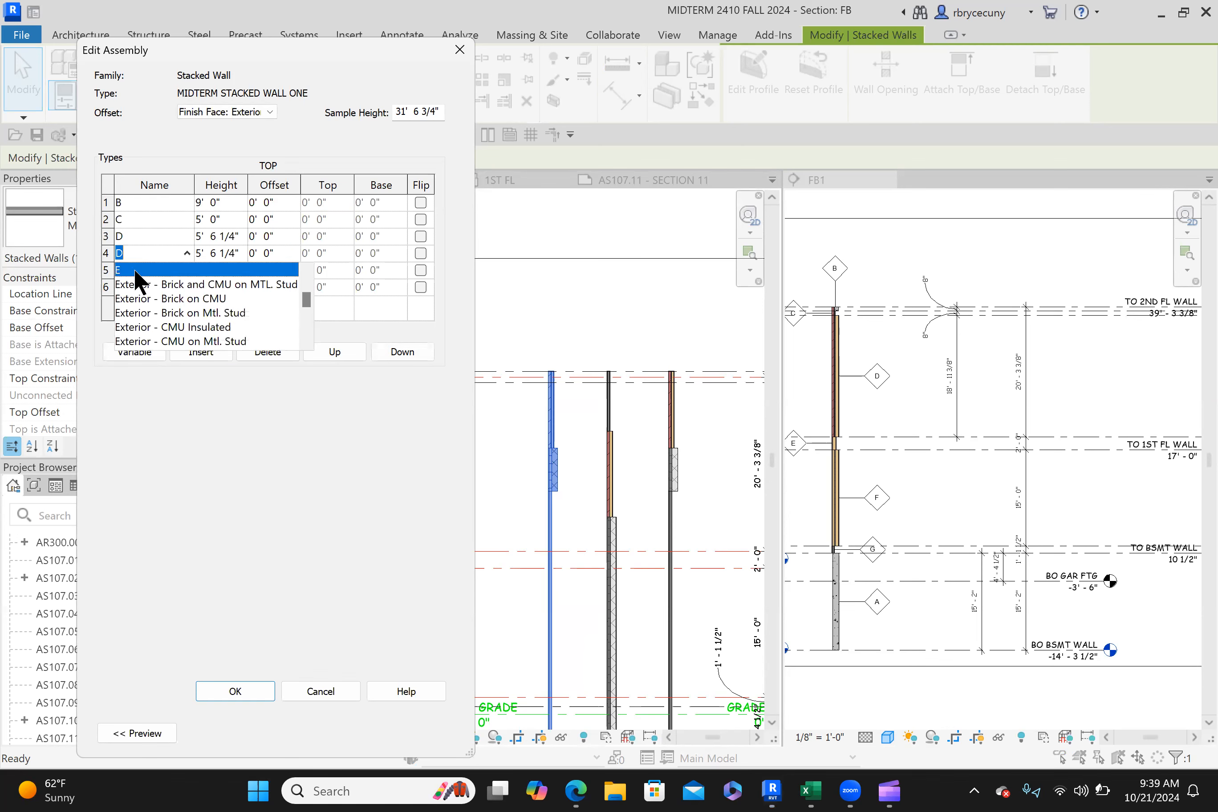
{"action": "left_click", "coordinate": [135, 270]}
{"action": "left_click", "coordinate": [180, 270]}
{"action": "left_click", "coordinate": [188, 270]}
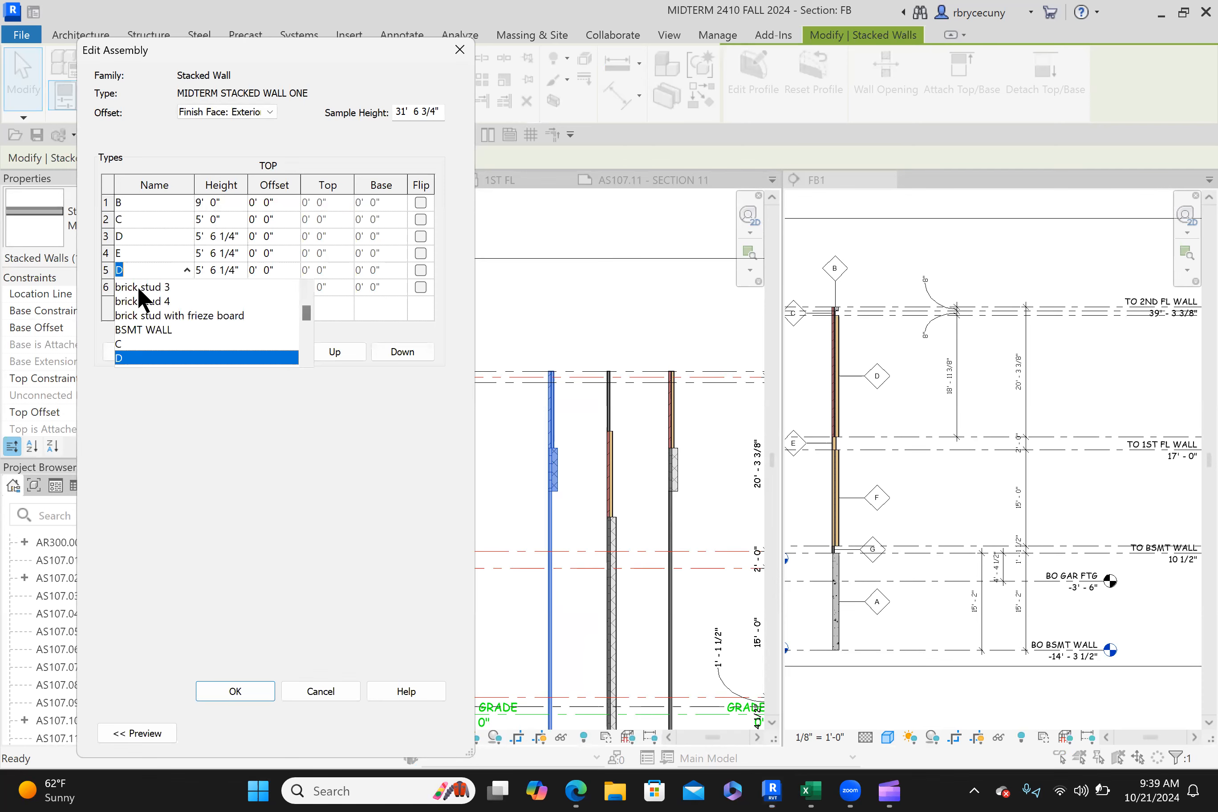
{"action": "scroll", "coordinate": [132, 312], "scroll_direction": "down", "scroll_amount": 3}
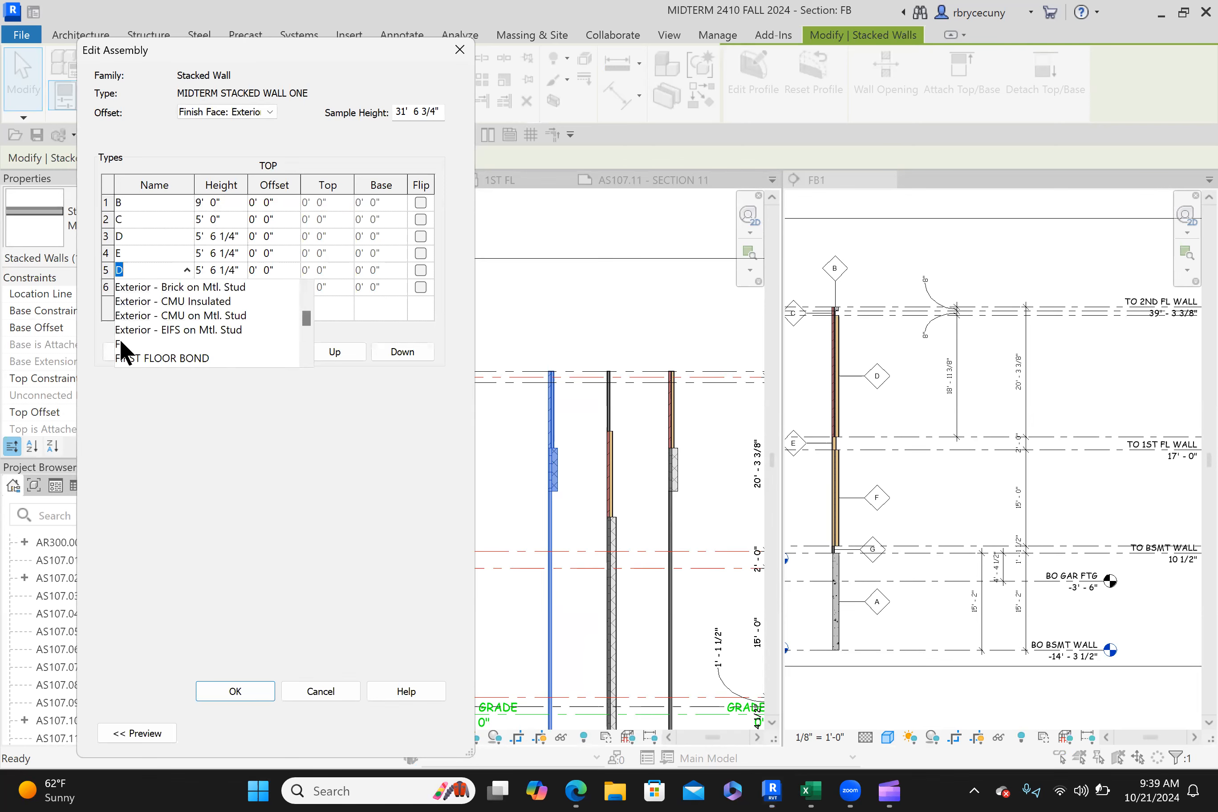
{"action": "left_click", "coordinate": [119, 344]}
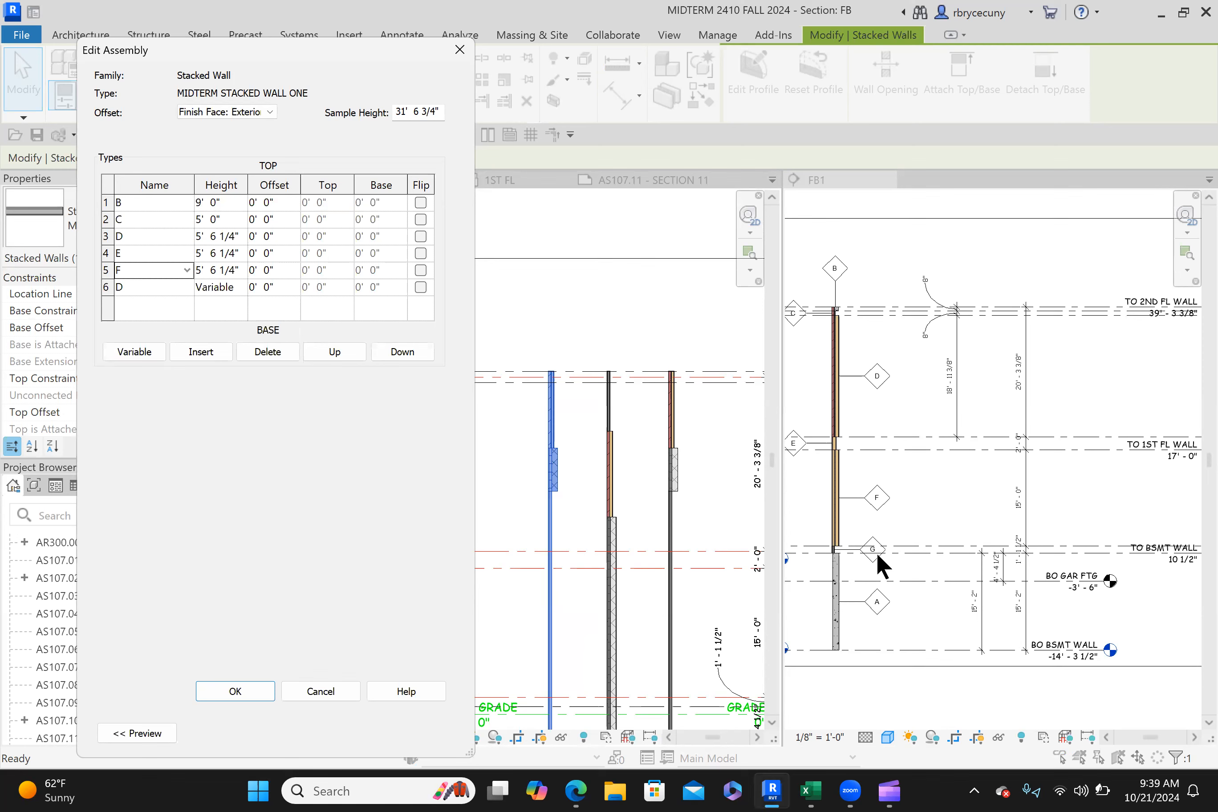
Step: Set the sixth wall type, in the variable-height row of the assembly, to G
{"action": "left_click", "coordinate": [175, 289]}
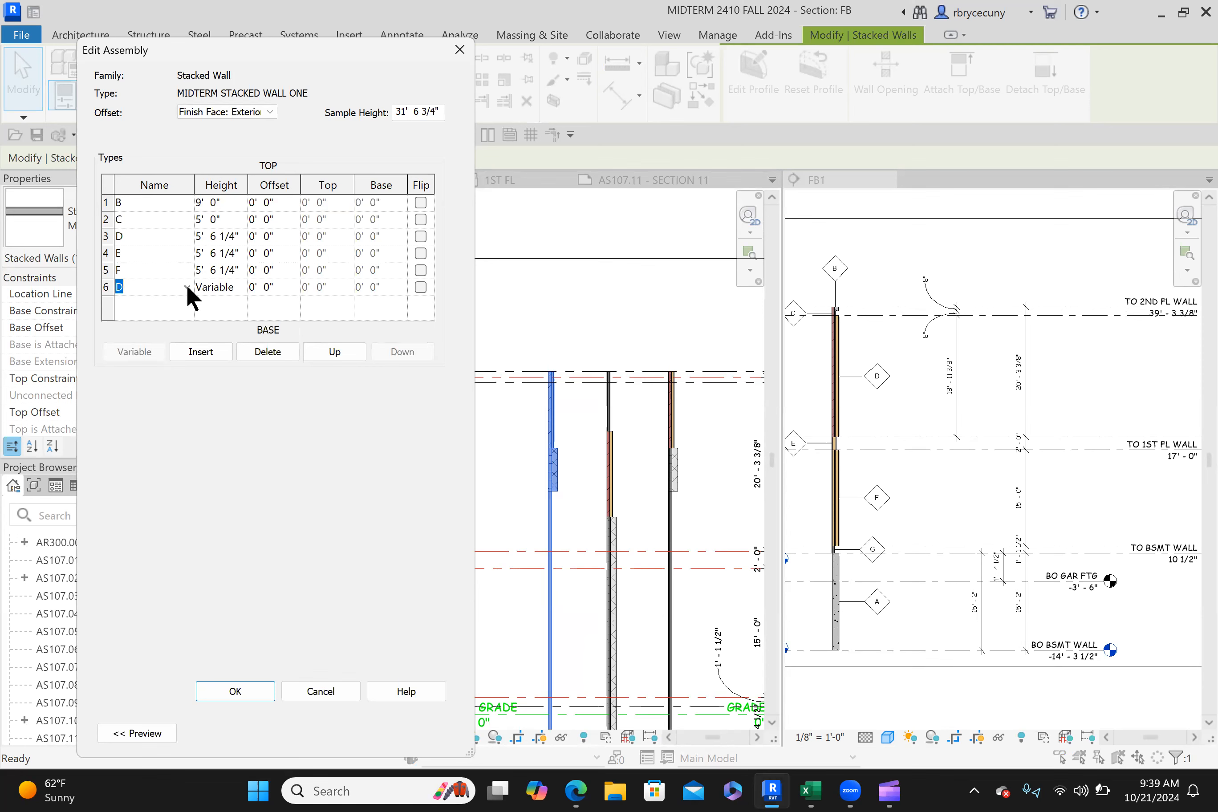
{"action": "left_click", "coordinate": [186, 287]}
{"action": "scroll", "coordinate": [131, 361], "scroll_direction": "down", "scroll_amount": 7}
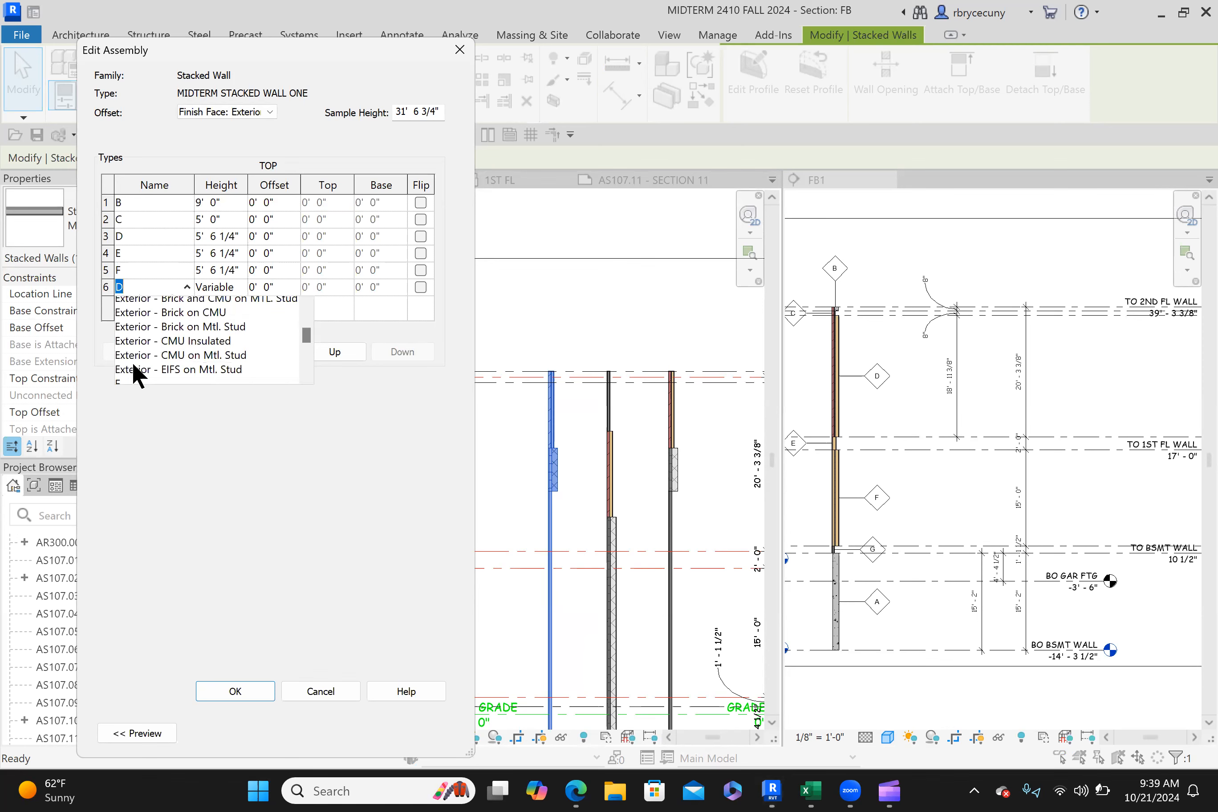
{"action": "scroll", "coordinate": [131, 353], "scroll_direction": "up", "scroll_amount": 1}
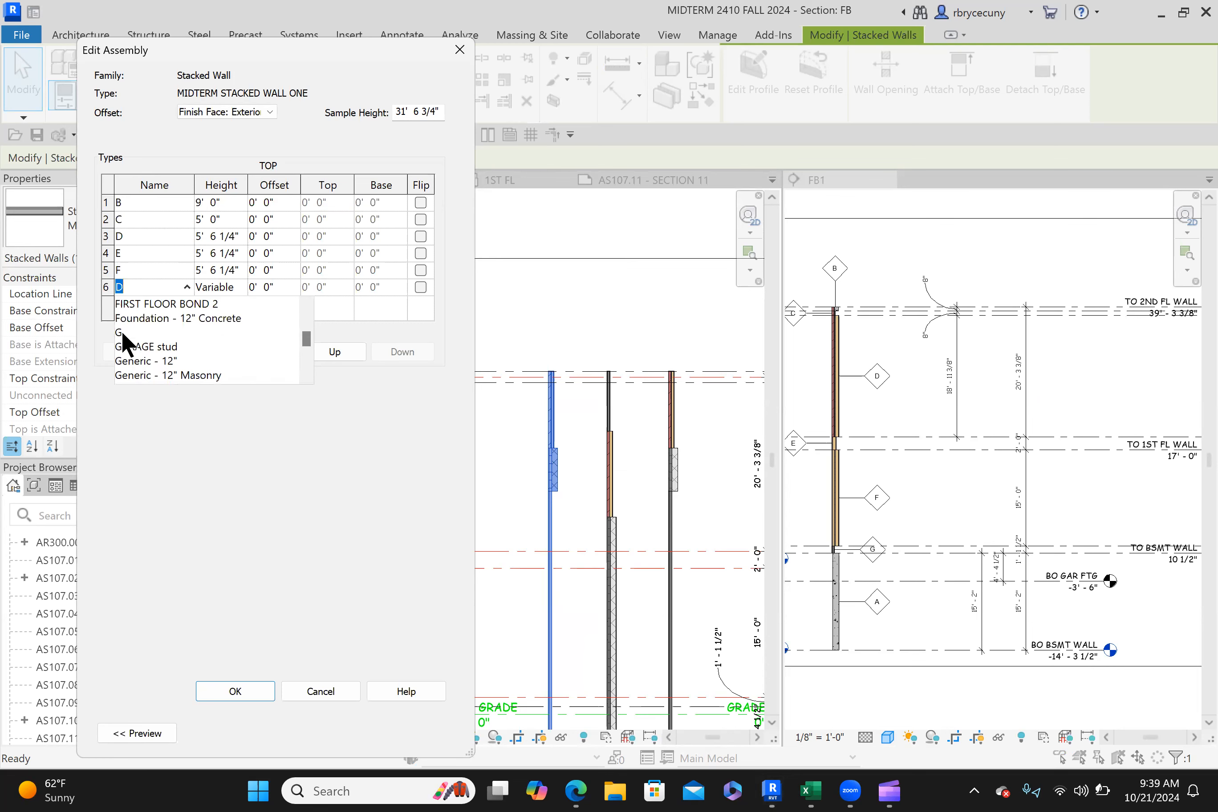
{"action": "left_click", "coordinate": [121, 333]}
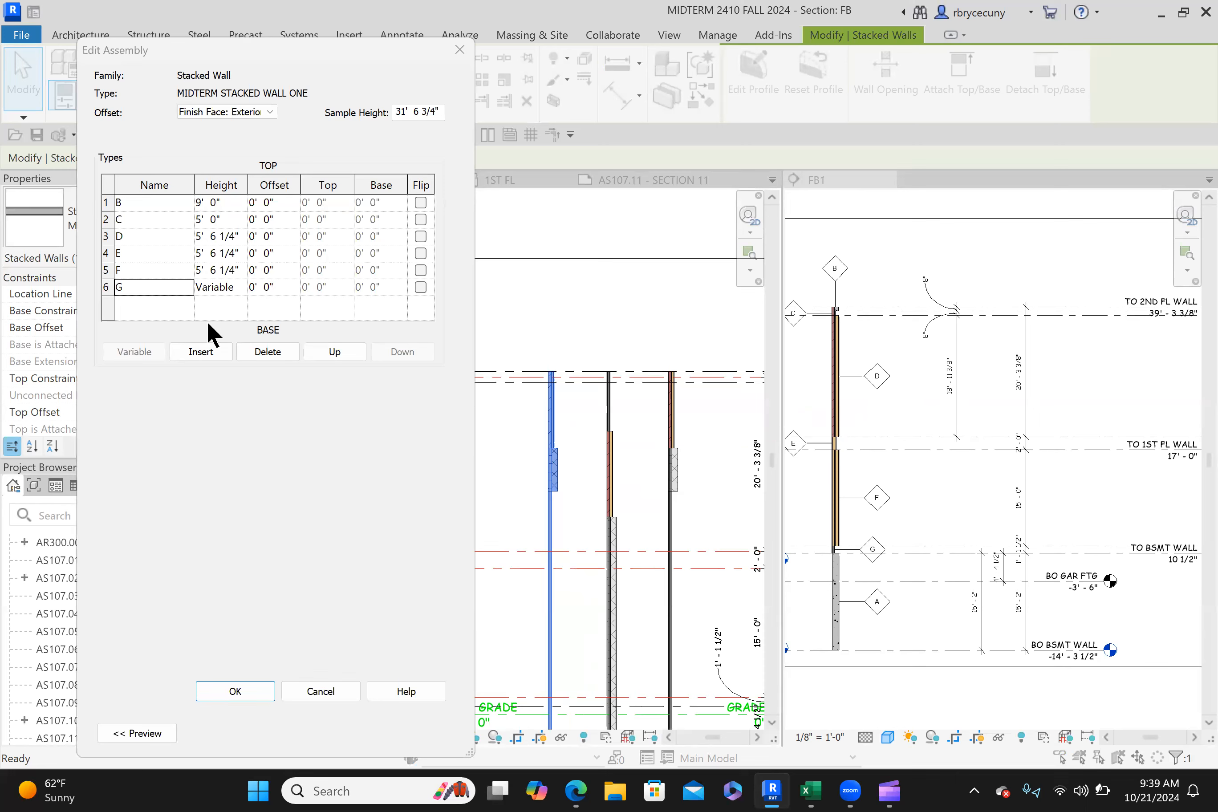
Step: Insert a seventh wall row and set the variable-height wall at the base to type A
{"action": "left_click", "coordinate": [204, 349]}
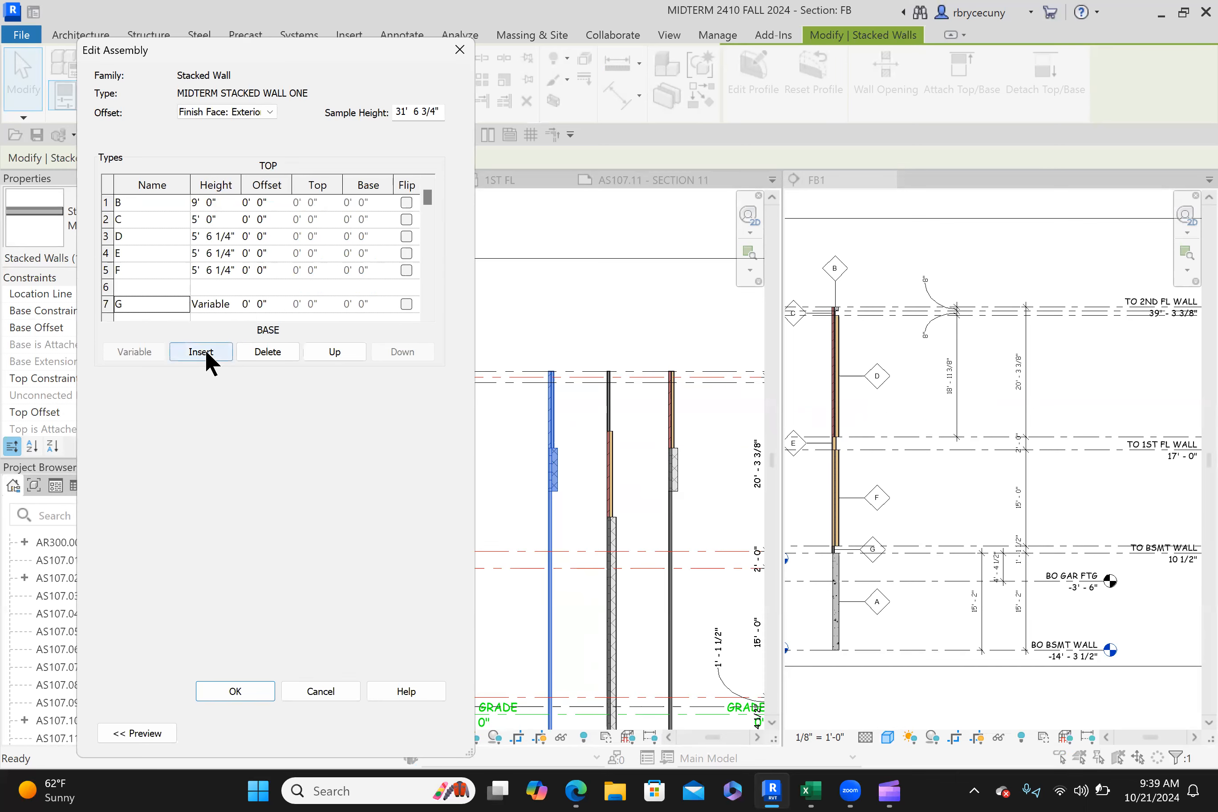
{"action": "left_click", "coordinate": [177, 305]}
{"action": "left_click", "coordinate": [141, 303]}
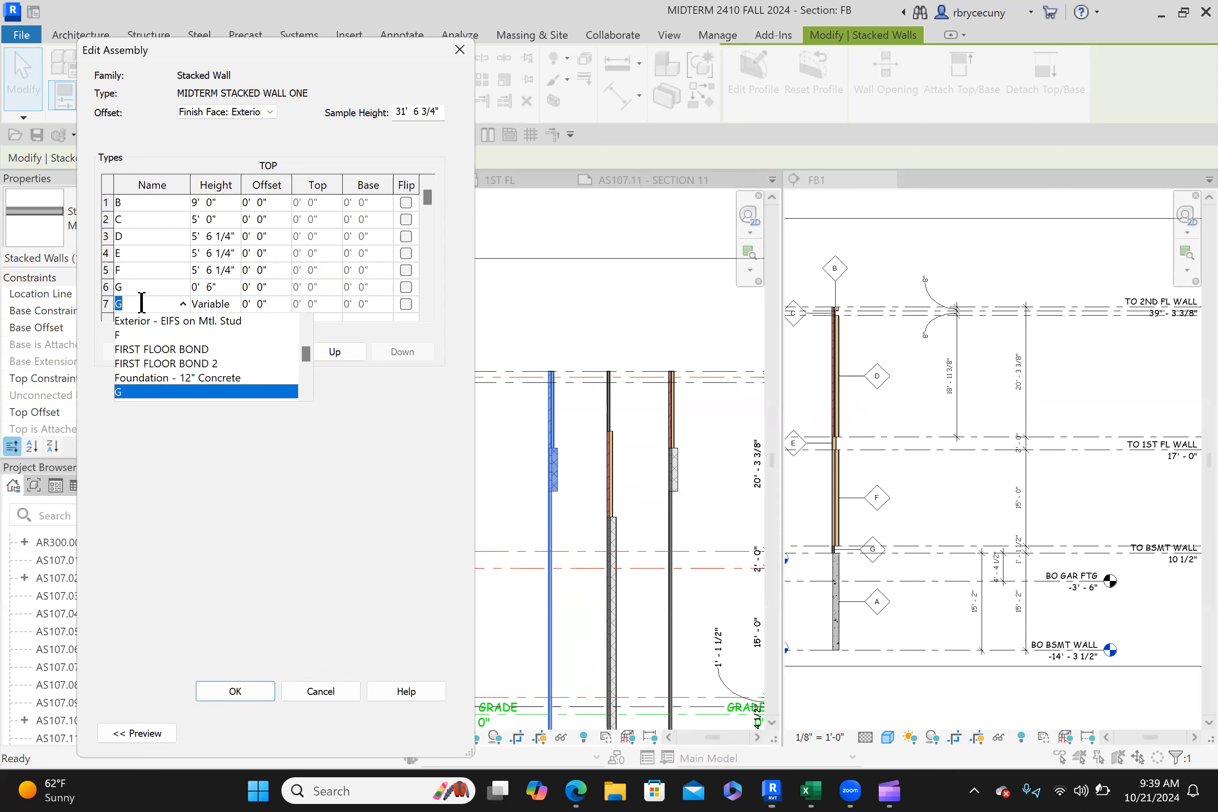
{"action": "scroll", "coordinate": [132, 338], "scroll_direction": "up", "scroll_amount": 8}
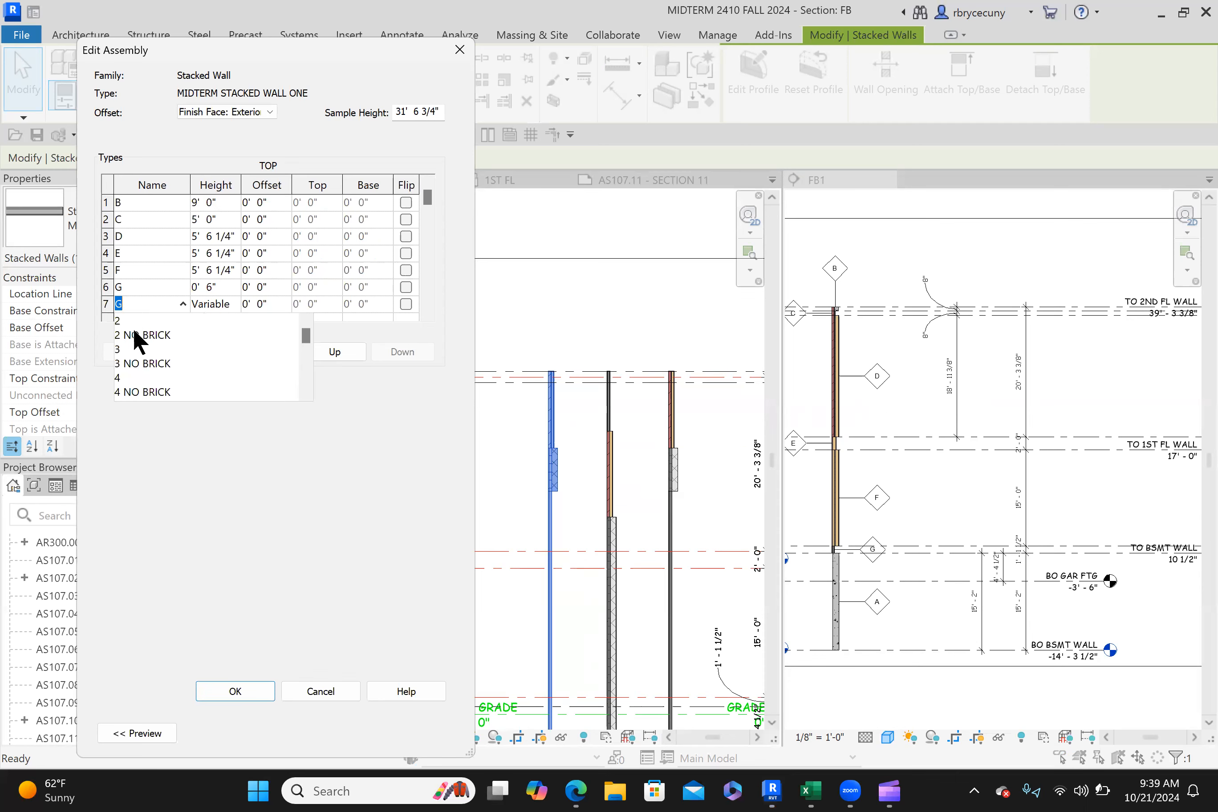
{"action": "scroll", "coordinate": [134, 332], "scroll_direction": "down", "scroll_amount": 4}
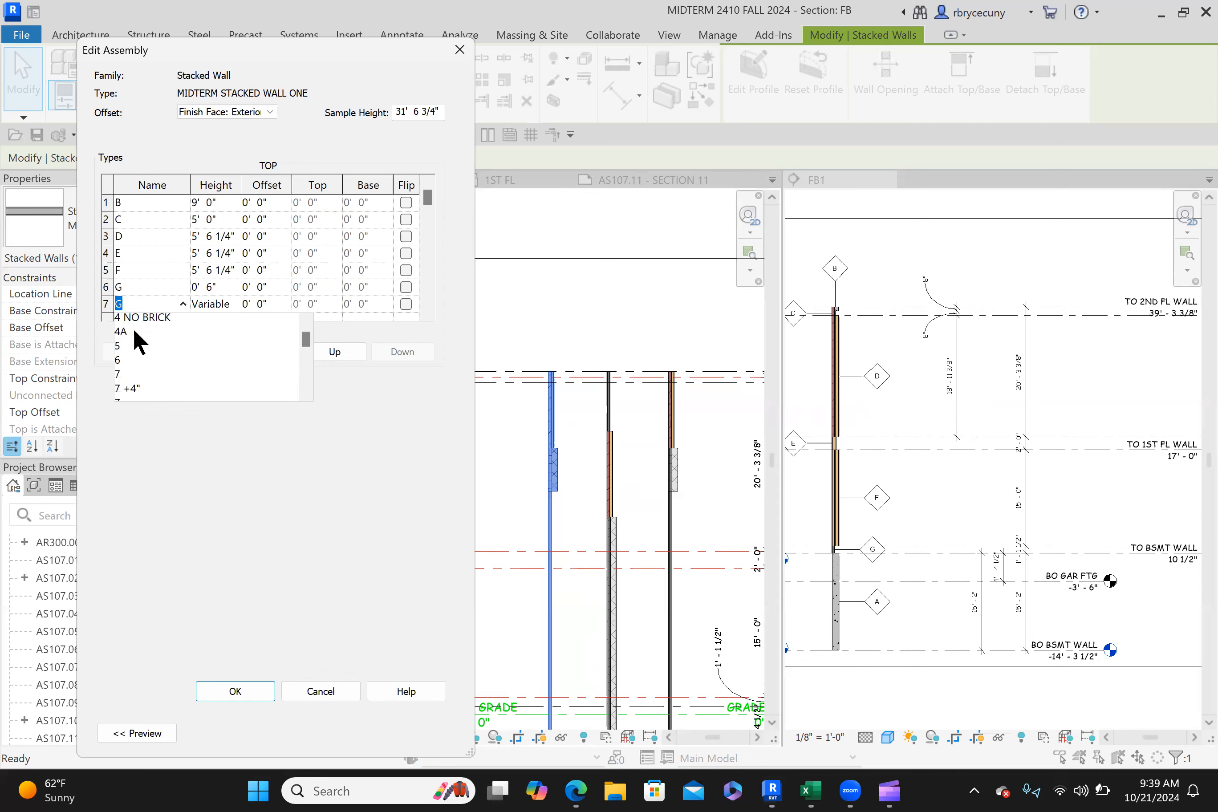
{"action": "scroll", "coordinate": [131, 340], "scroll_direction": "down", "scroll_amount": 2}
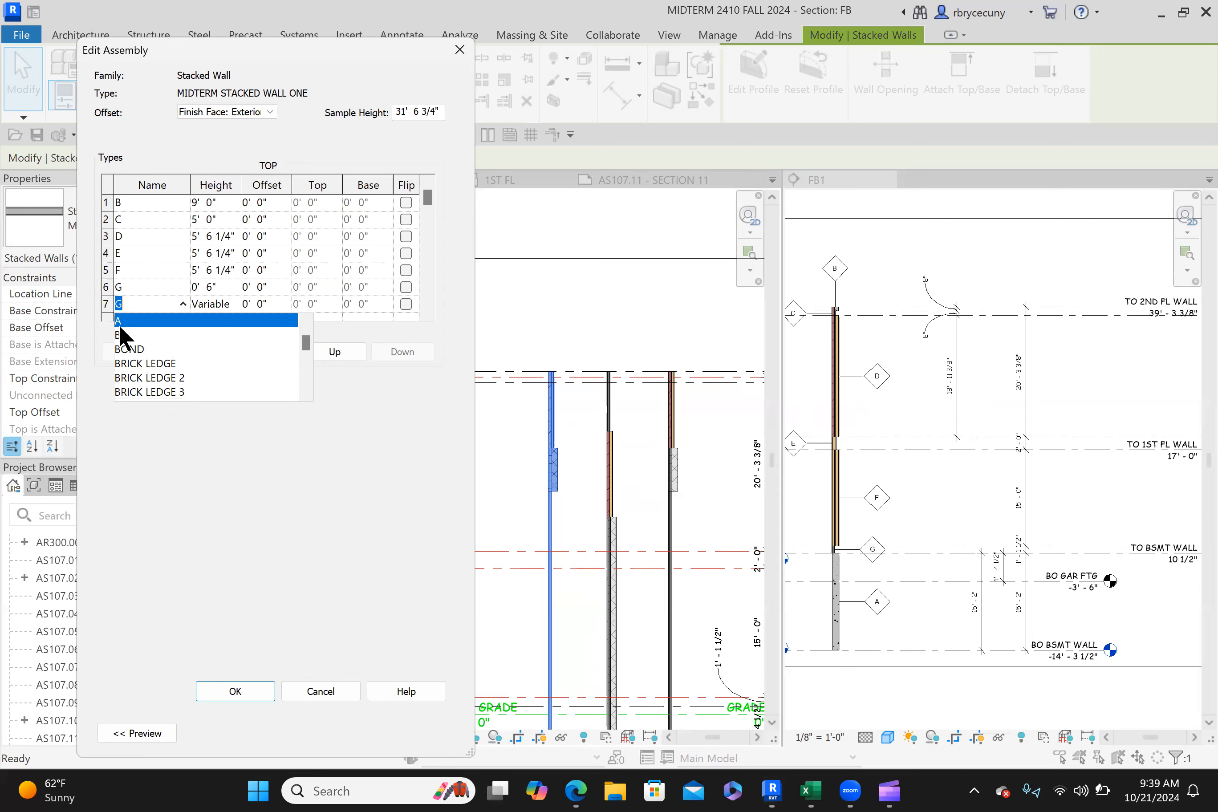
{"action": "left_click", "coordinate": [118, 320]}
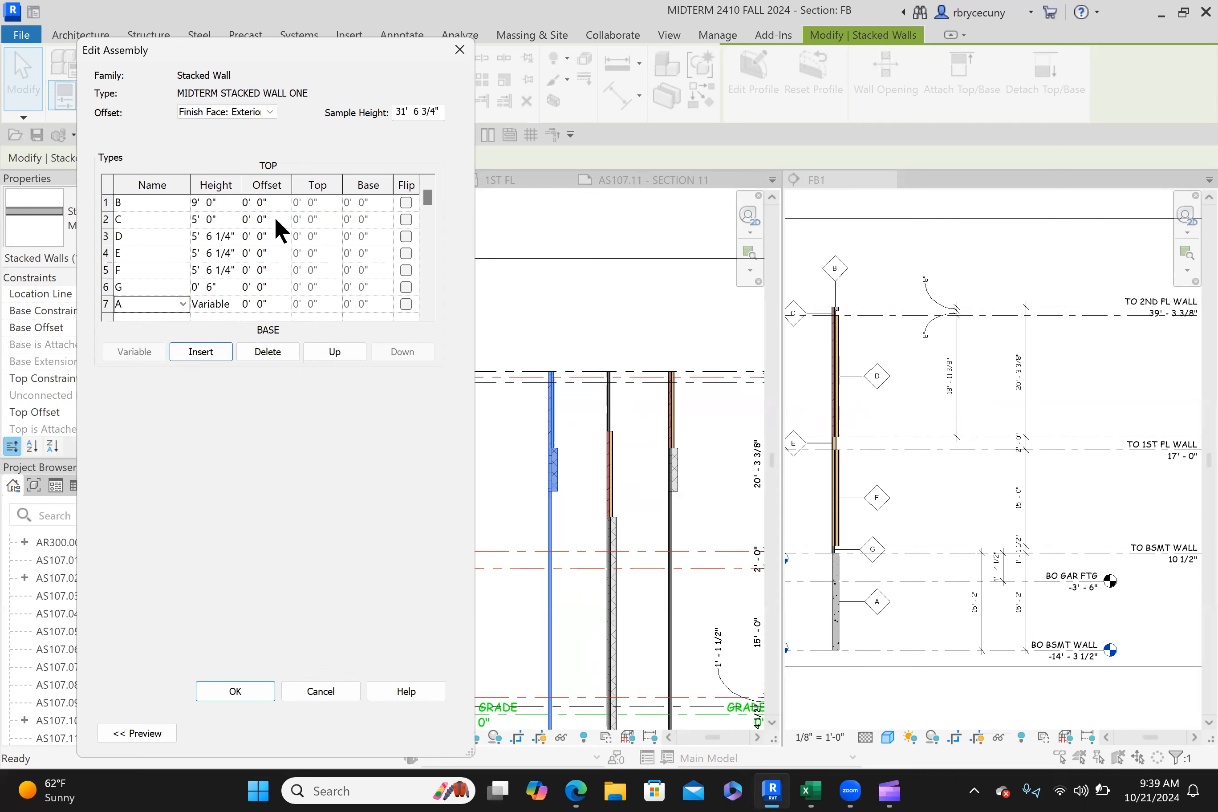
Step: Set the heights of walls B and C in the stacked wall assembly to 8" each
{"action": "left_click", "coordinate": [219, 206]}
{"action": "type", "text": "8\""}
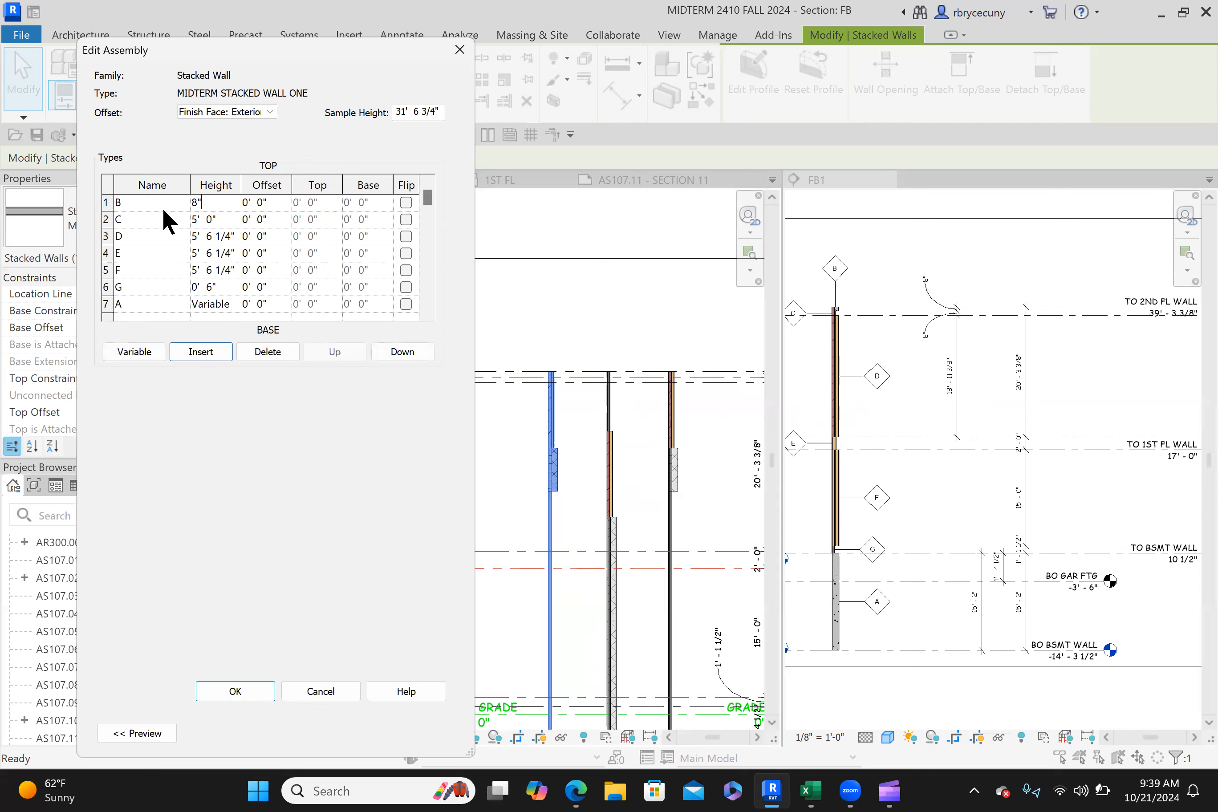
{"action": "key", "text": "Tab"}
{"action": "left_click", "coordinate": [219, 219]}
{"action": "type", "text": "8\""}
{"action": "key", "text": "Tab"}
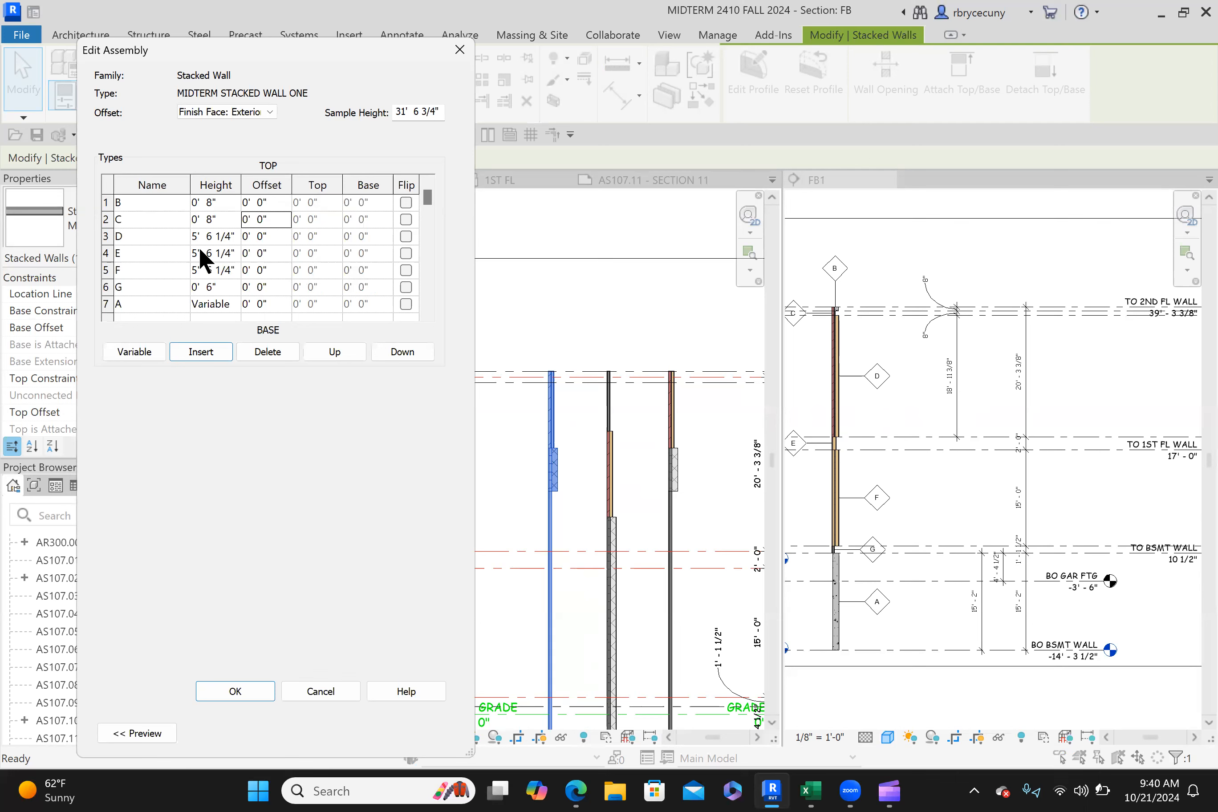
Step: Set the height of wall D to 18' 11 3/8" and the height of wall E to 2'
{"action": "left_click", "coordinate": [224, 236]}
{"action": "type", "text": "18'11 3/8"}
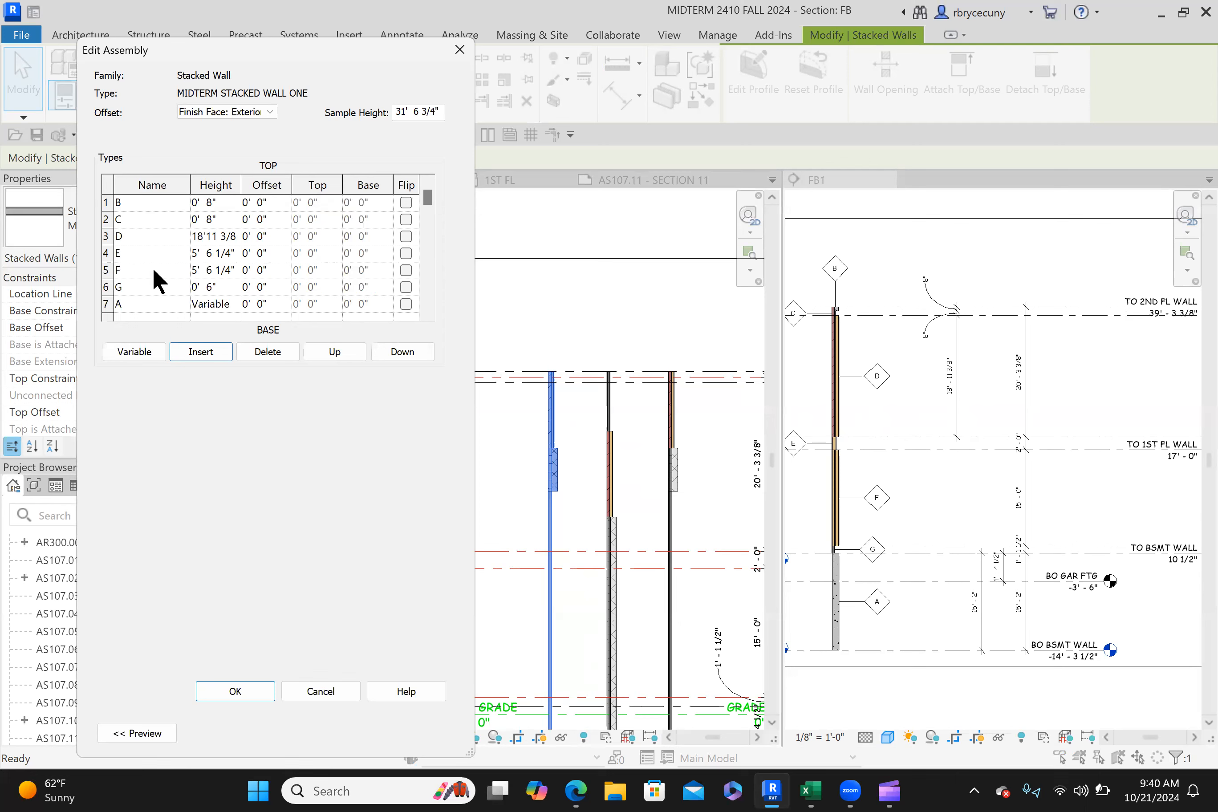
{"action": "left_click", "coordinate": [227, 253]}
{"action": "left_click_drag", "start_coordinate": [238, 254], "coordinate": [154, 264]}
{"action": "type", "text": "2"}
{"action": "key", "text": "Return"}
{"action": "key", "text": "Tab"}
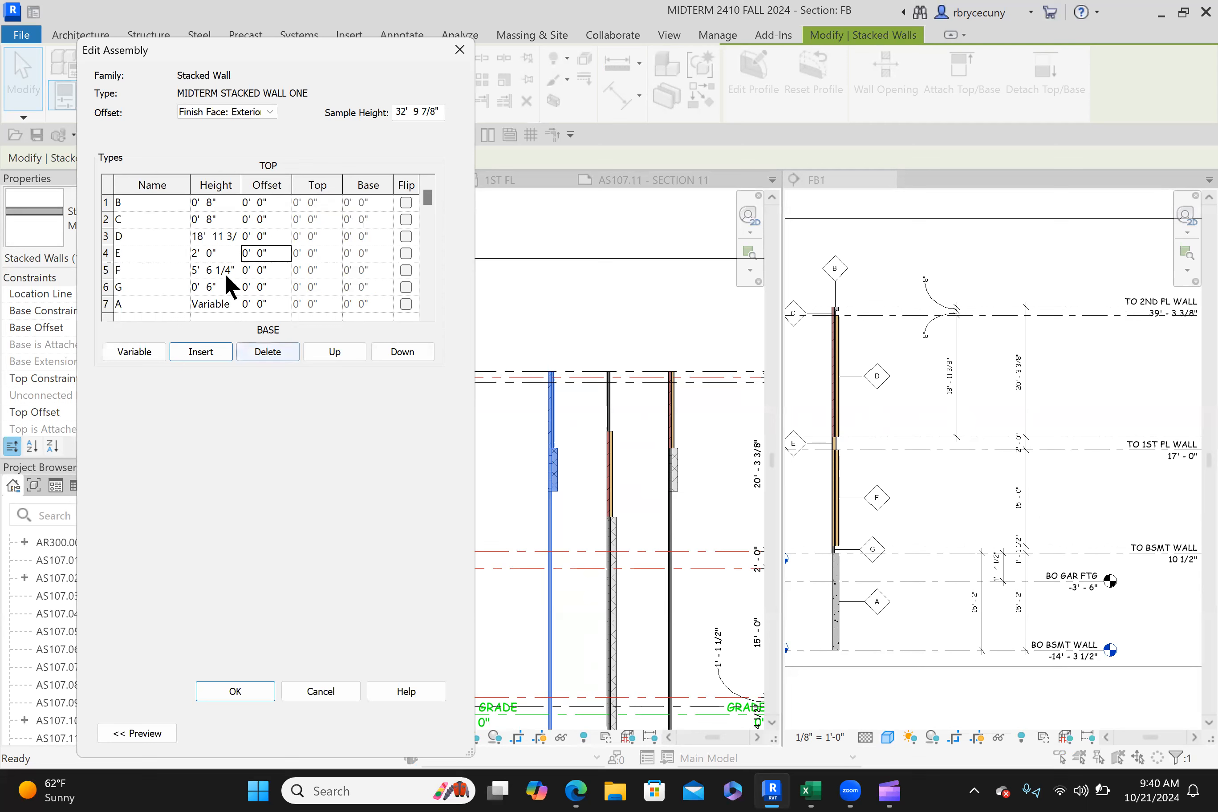
Step: Set the heights of wall F to 15' and wall G to 1' 1.6", and accept the stacked wall type changes
{"action": "left_click_drag", "start_coordinate": [238, 270], "coordinate": [160, 283]}
{"action": "type", "text": "15"}
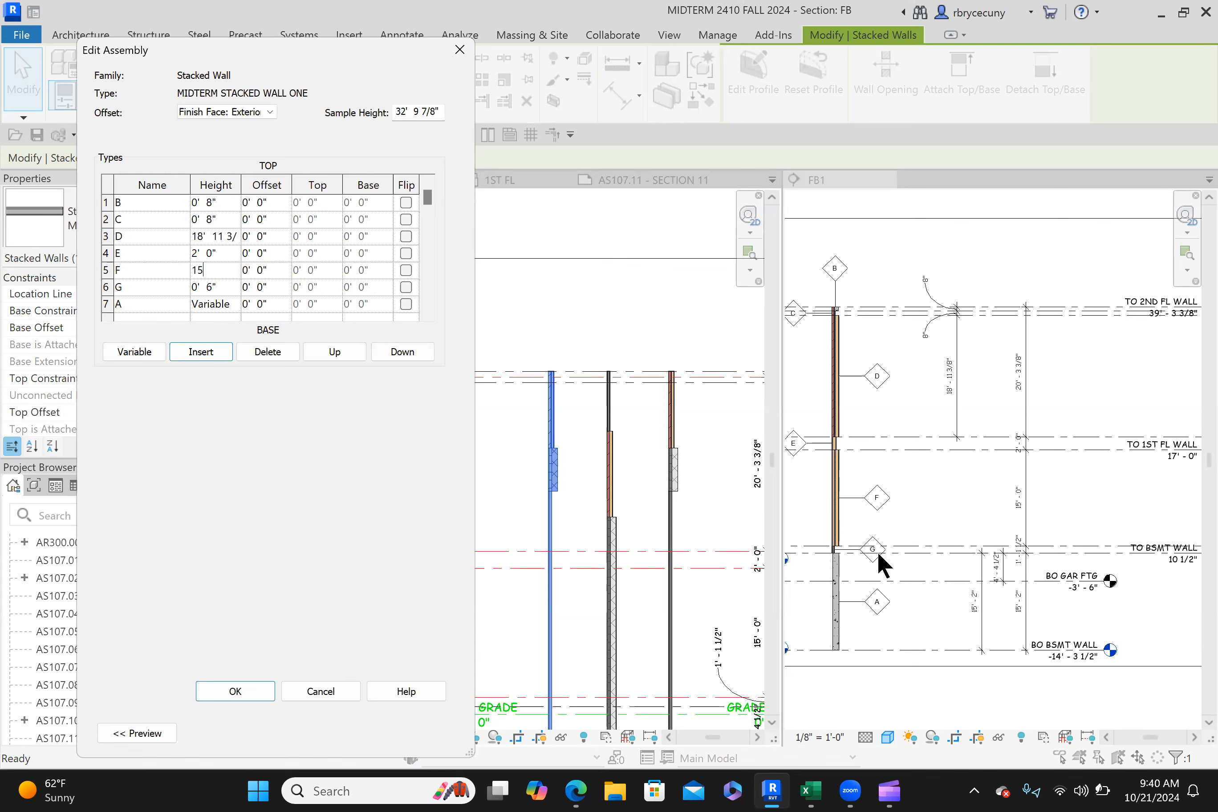
{"action": "left_click", "coordinate": [229, 284]}
{"action": "type", "text": "1'1.6"}
{"action": "key", "text": "Return"}
{"action": "key", "text": "Tab"}
{"action": "left_click", "coordinate": [881, 506]}
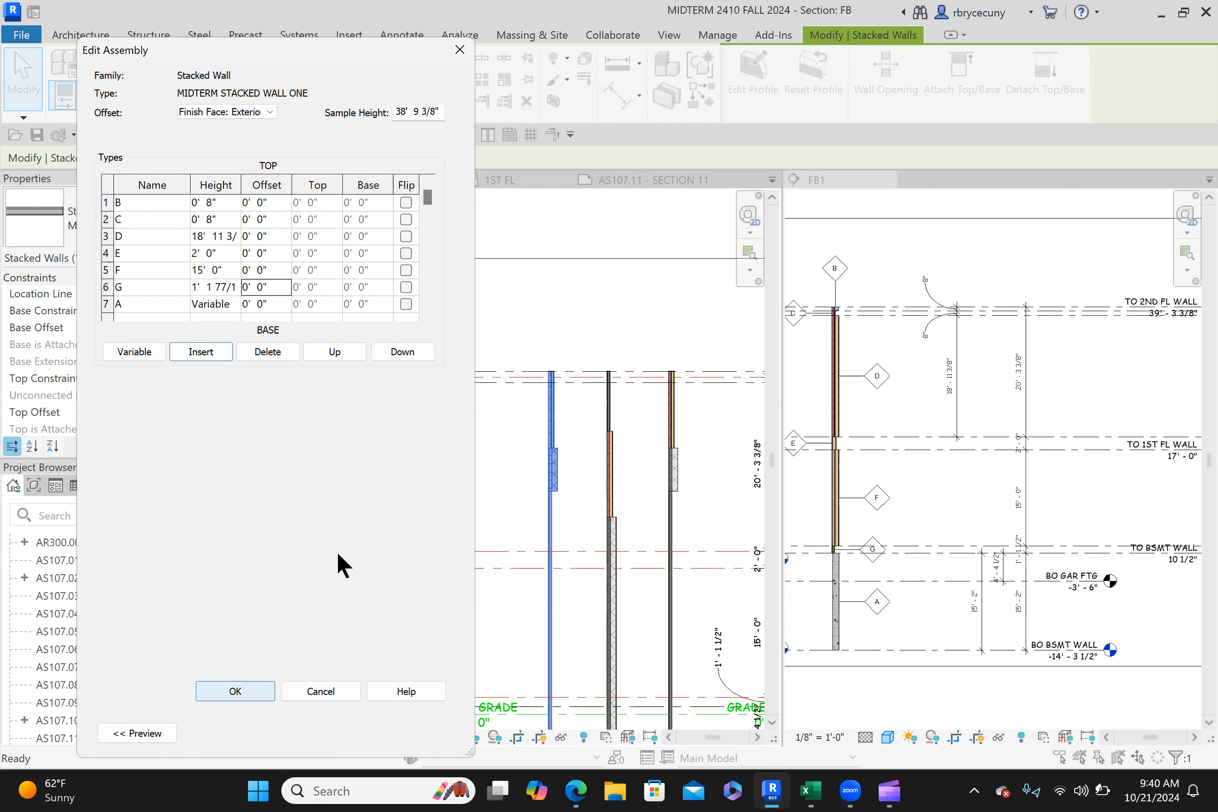
{"action": "key", "text": "Return"}
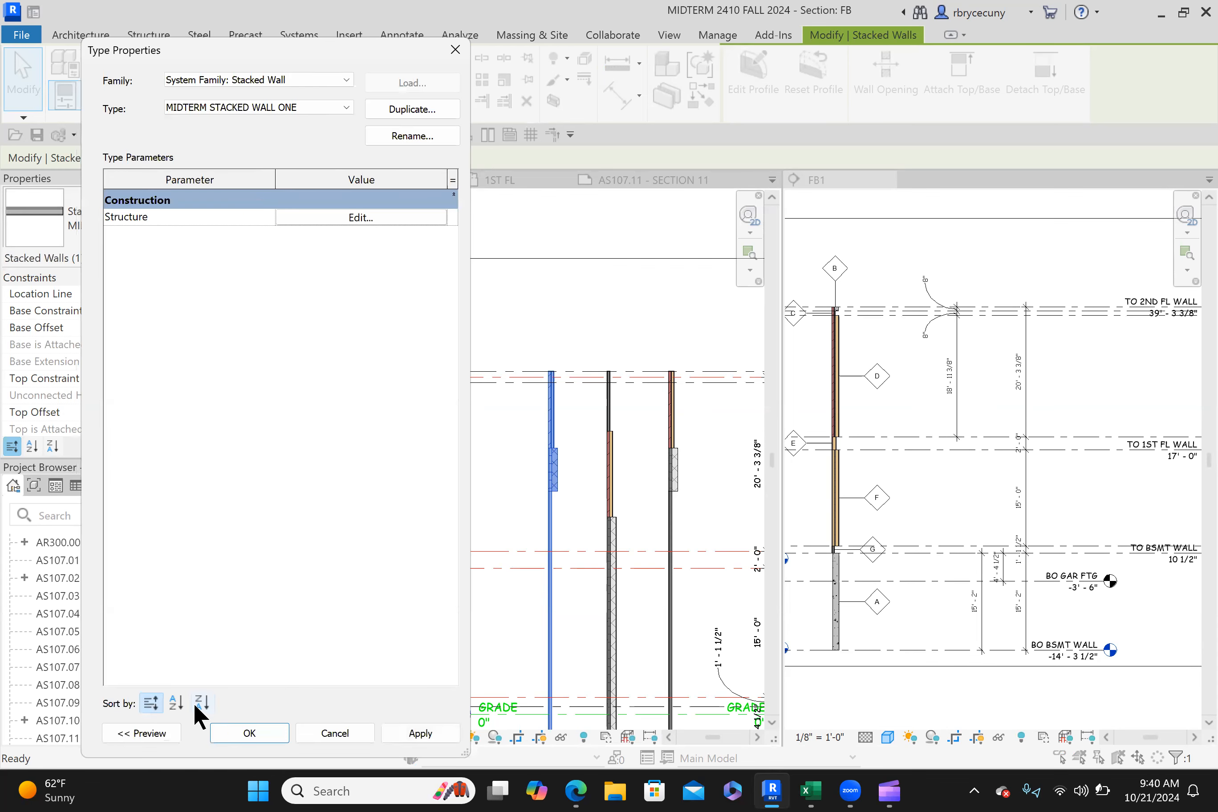
{"action": "key", "text": "Return"}
{"action": "left_click", "coordinate": [248, 731]}
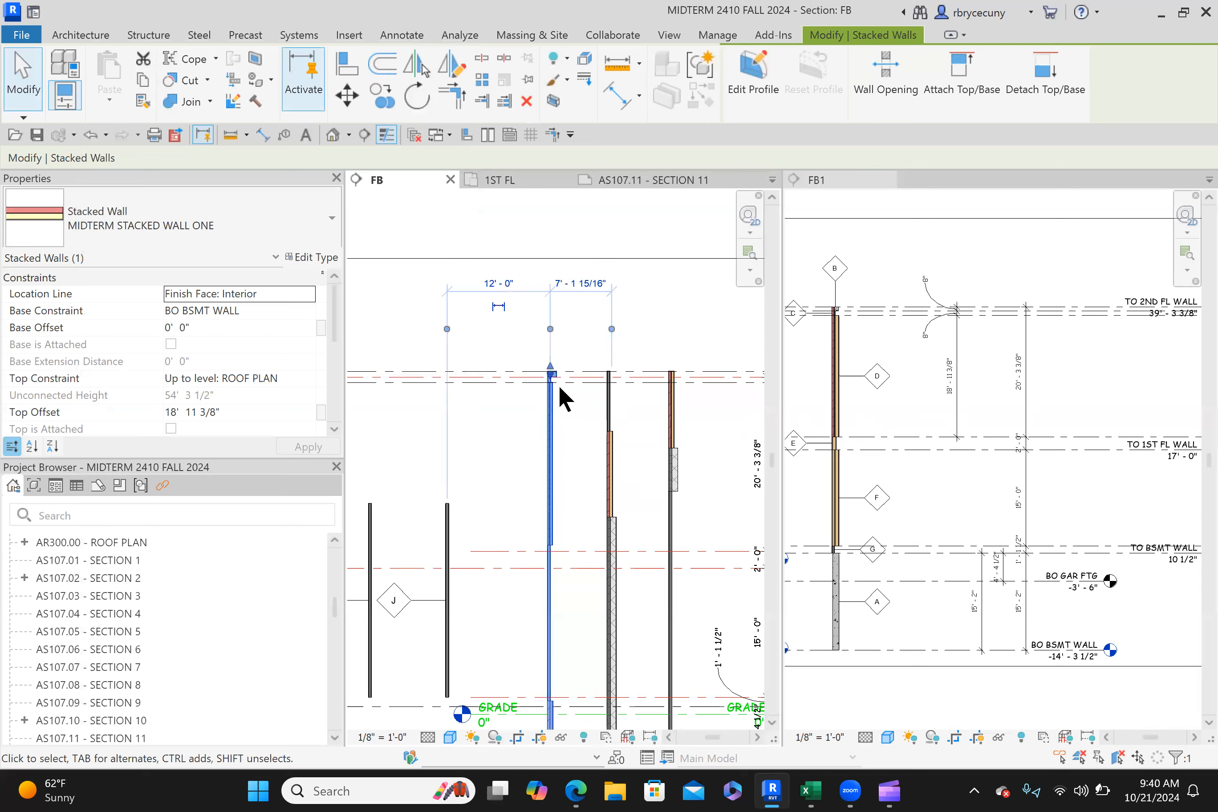
Step: Compare the updated stacked wall in section FB from top to base with the sample wall and levels in FB1
{"action": "scroll", "coordinate": [559, 377], "scroll_direction": "up", "scroll_amount": 5}
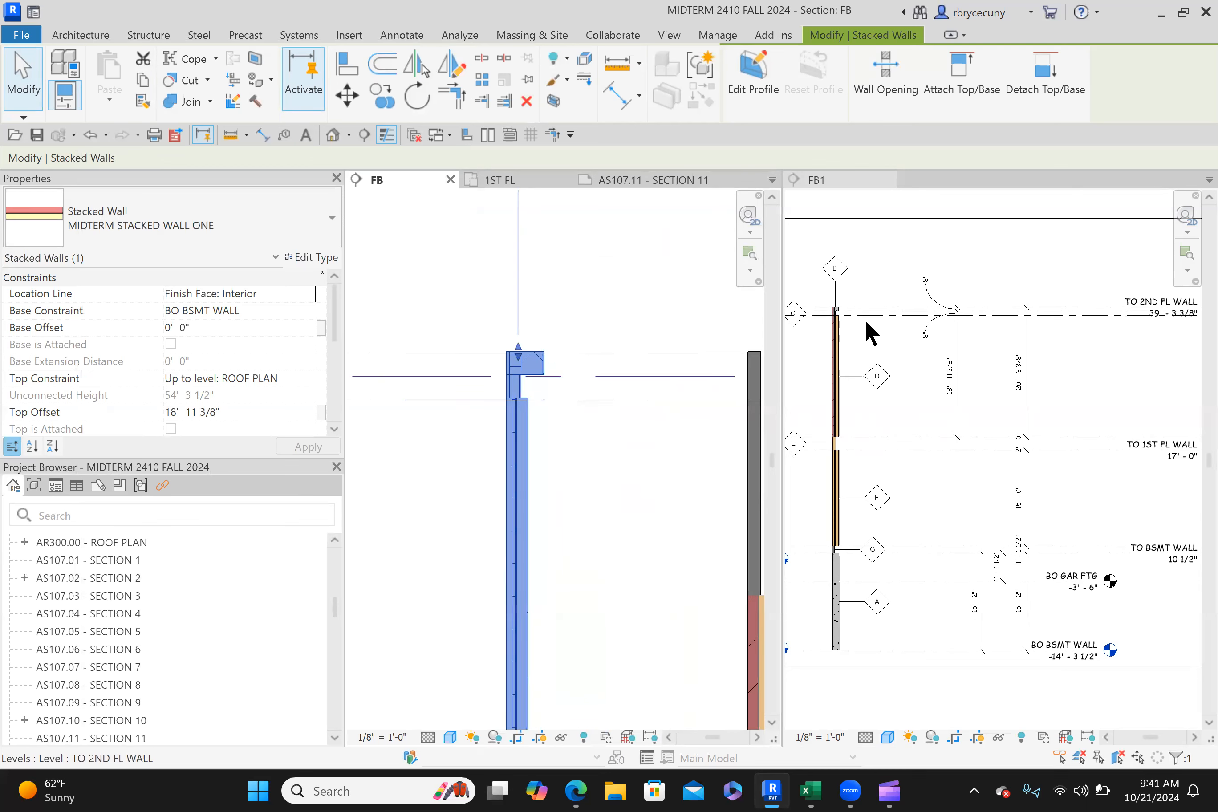
{"action": "scroll", "coordinate": [864, 316], "scroll_direction": "up", "scroll_amount": 2}
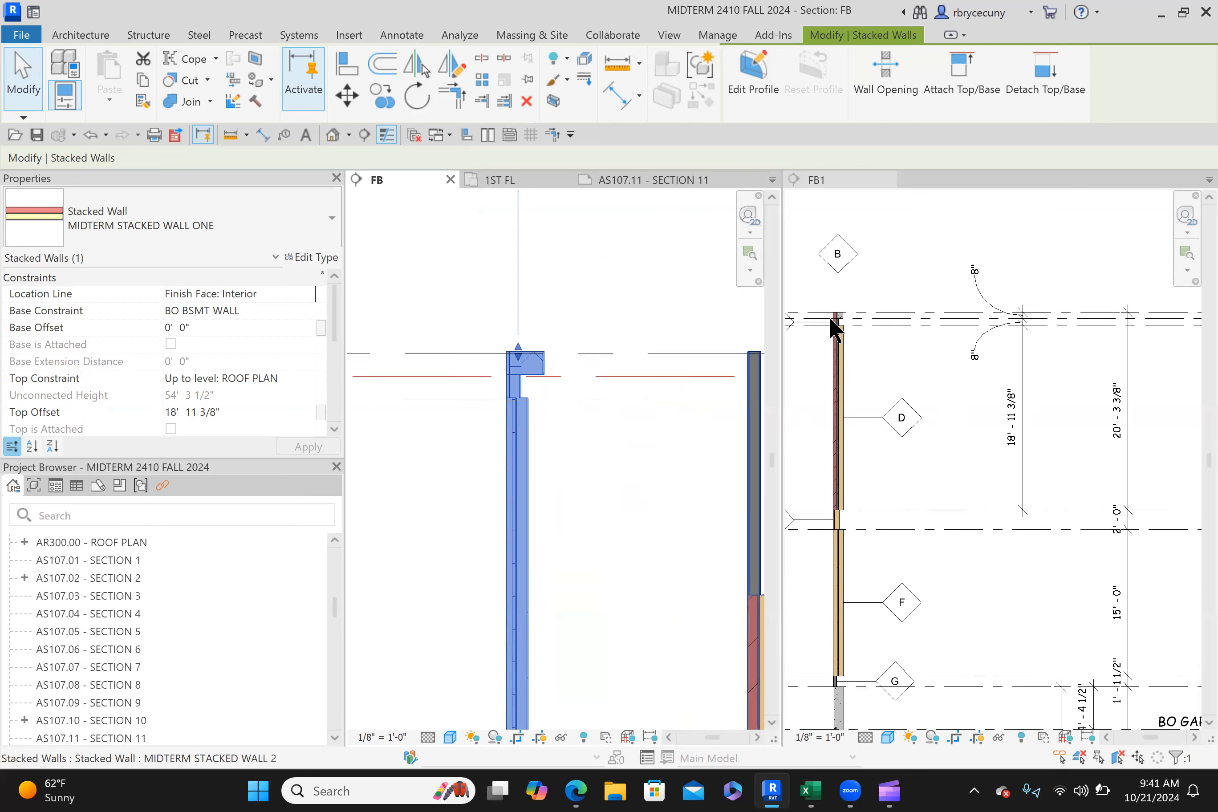
{"action": "scroll", "coordinate": [843, 364], "scroll_direction": "down", "scroll_amount": 1}
{"action": "scroll", "coordinate": [843, 362], "scroll_direction": "down", "scroll_amount": 2}
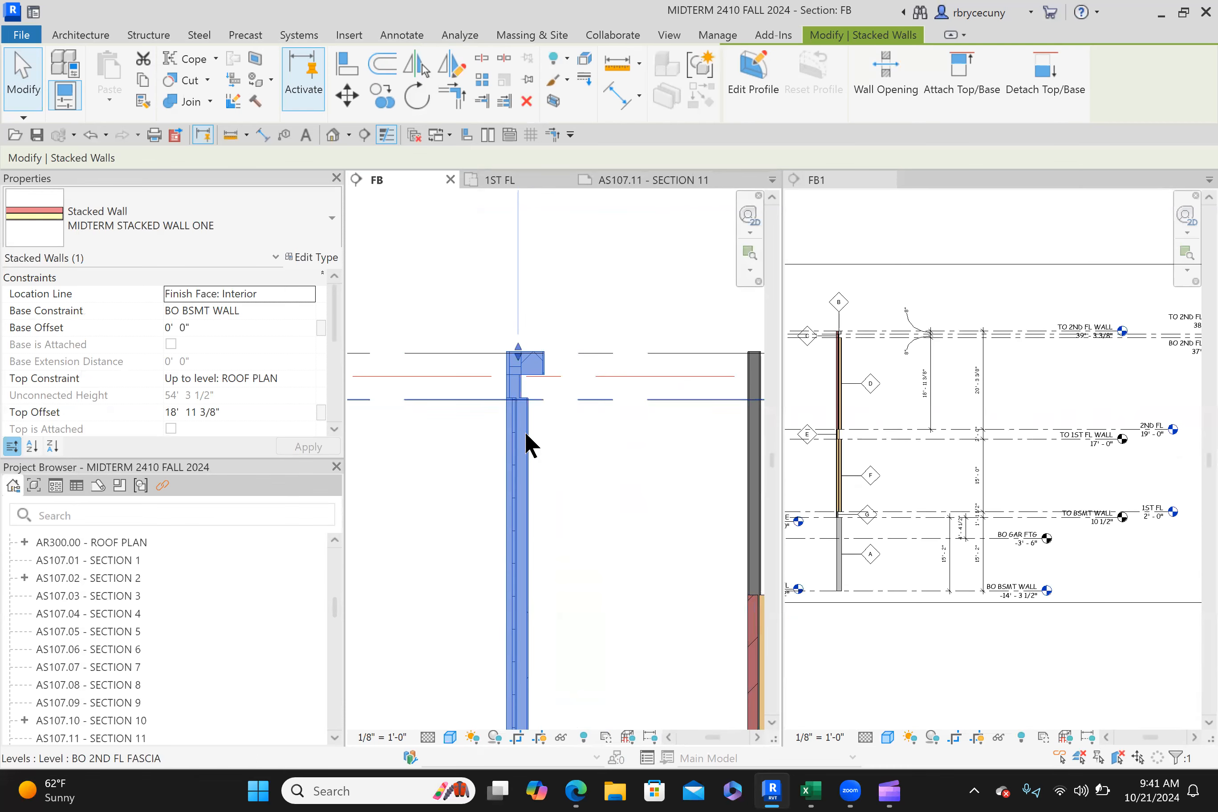
{"action": "scroll", "coordinate": [530, 443], "scroll_direction": "down", "scroll_amount": 2}
{"action": "mouse_move", "coordinate": [525, 451]}
{"action": "middle_mouse_down"}
{"action": "mouse_move", "coordinate": [547, 470]}
{"action": "mouse_move", "coordinate": [530, 367]}
{"action": "middle_mouse_up"}
{"action": "middle_click_drag", "start_coordinate": [560, 431], "coordinate": [544, 310]}
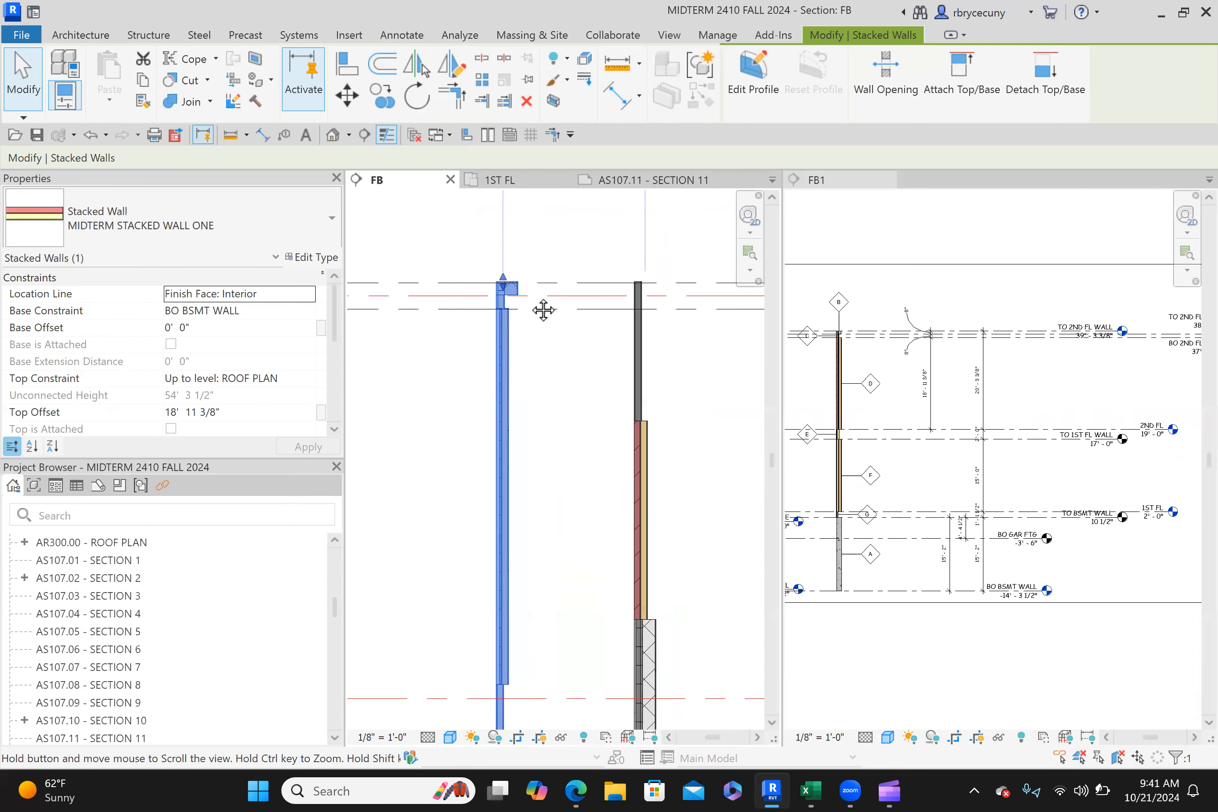
{"action": "middle_click_drag", "start_coordinate": [532, 394], "coordinate": [523, 287]}
{"action": "middle_click_drag", "start_coordinate": [535, 356], "coordinate": [523, 209]}
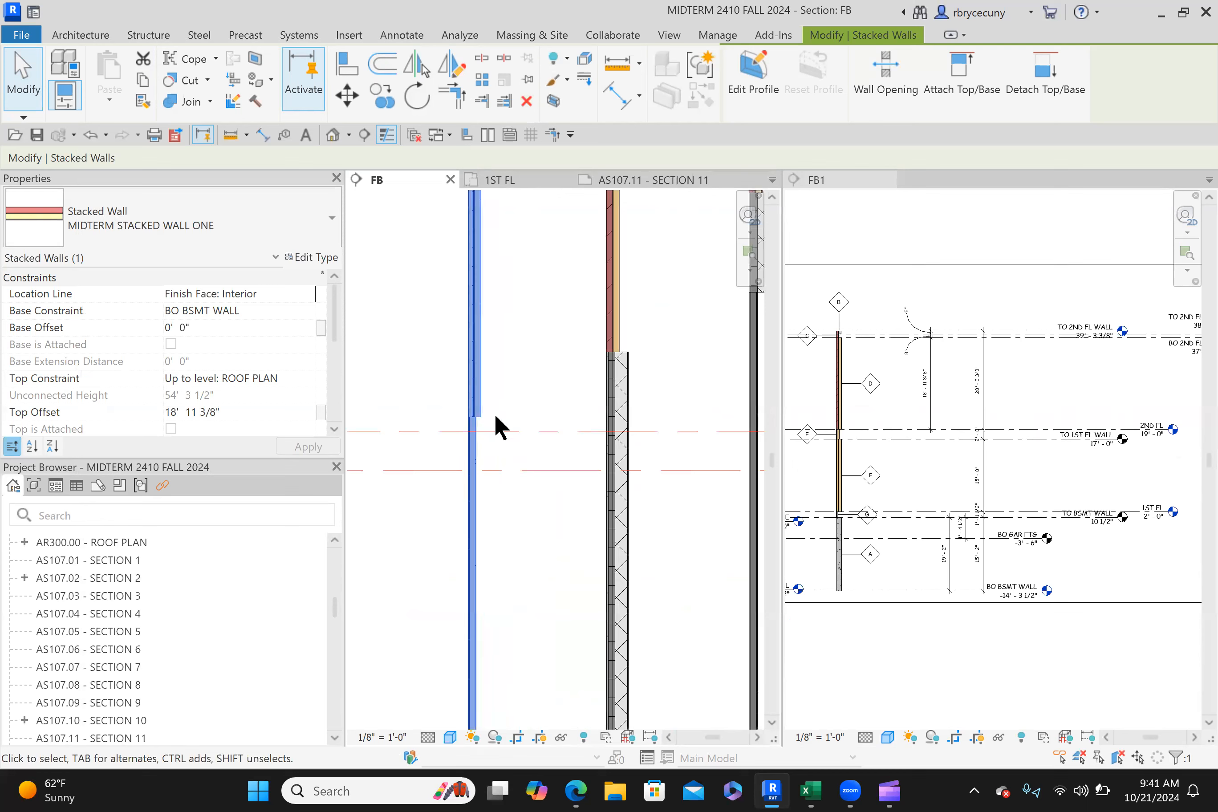
{"action": "scroll", "coordinate": [485, 414], "scroll_direction": "up", "scroll_amount": 2}
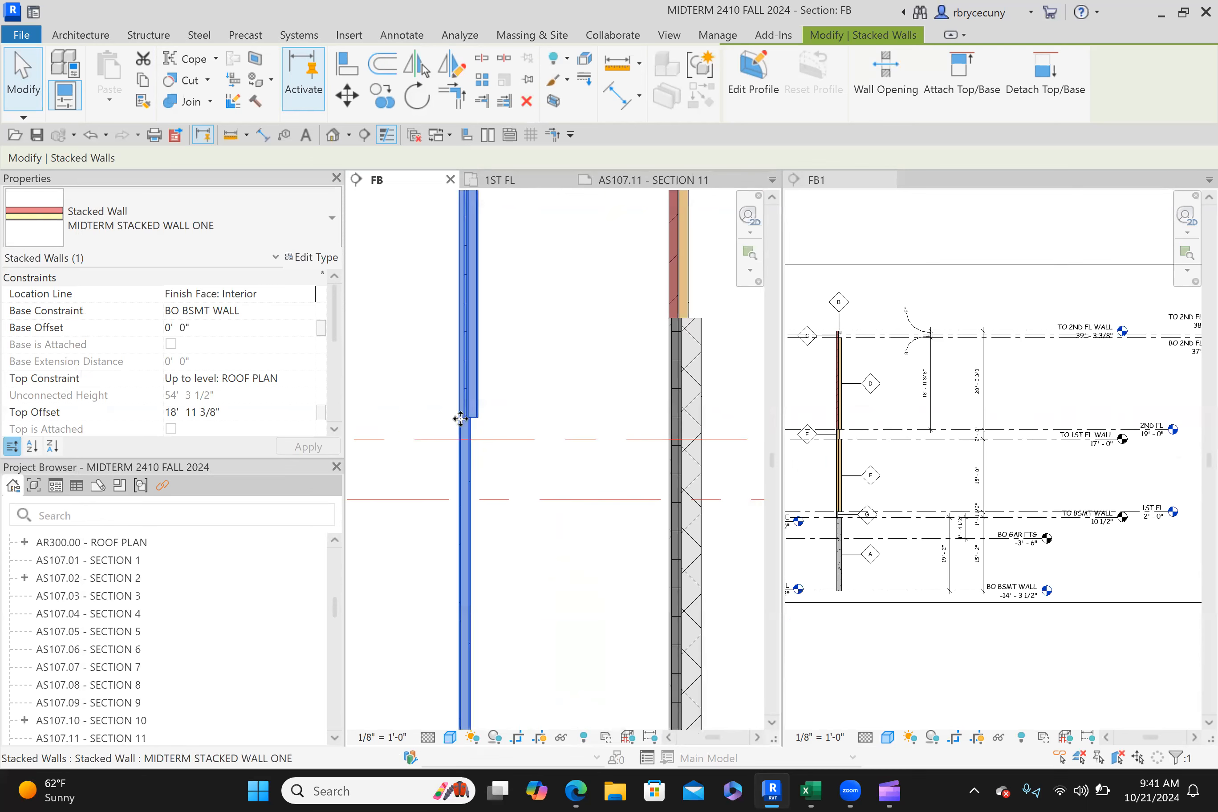
{"action": "scroll", "coordinate": [515, 446], "scroll_direction": "down", "scroll_amount": 3}
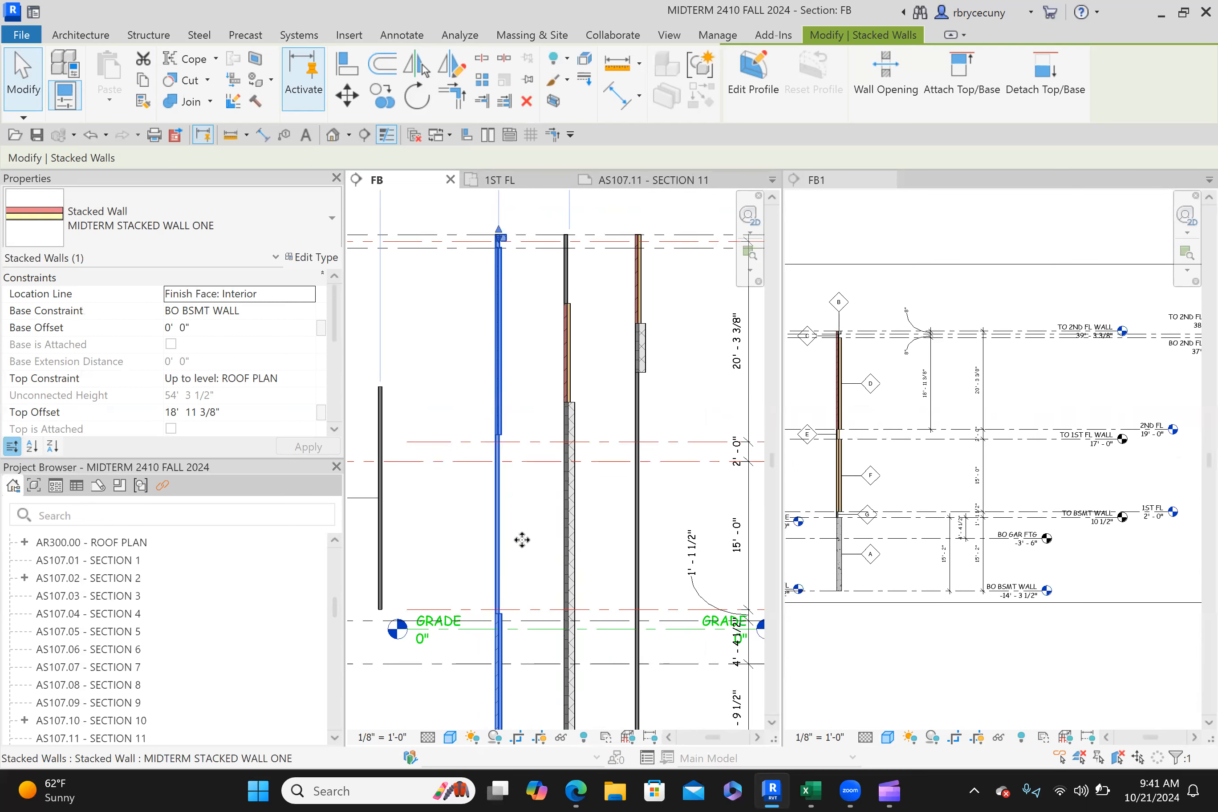
{"action": "scroll", "coordinate": [520, 536], "scroll_direction": "down", "scroll_amount": 2}
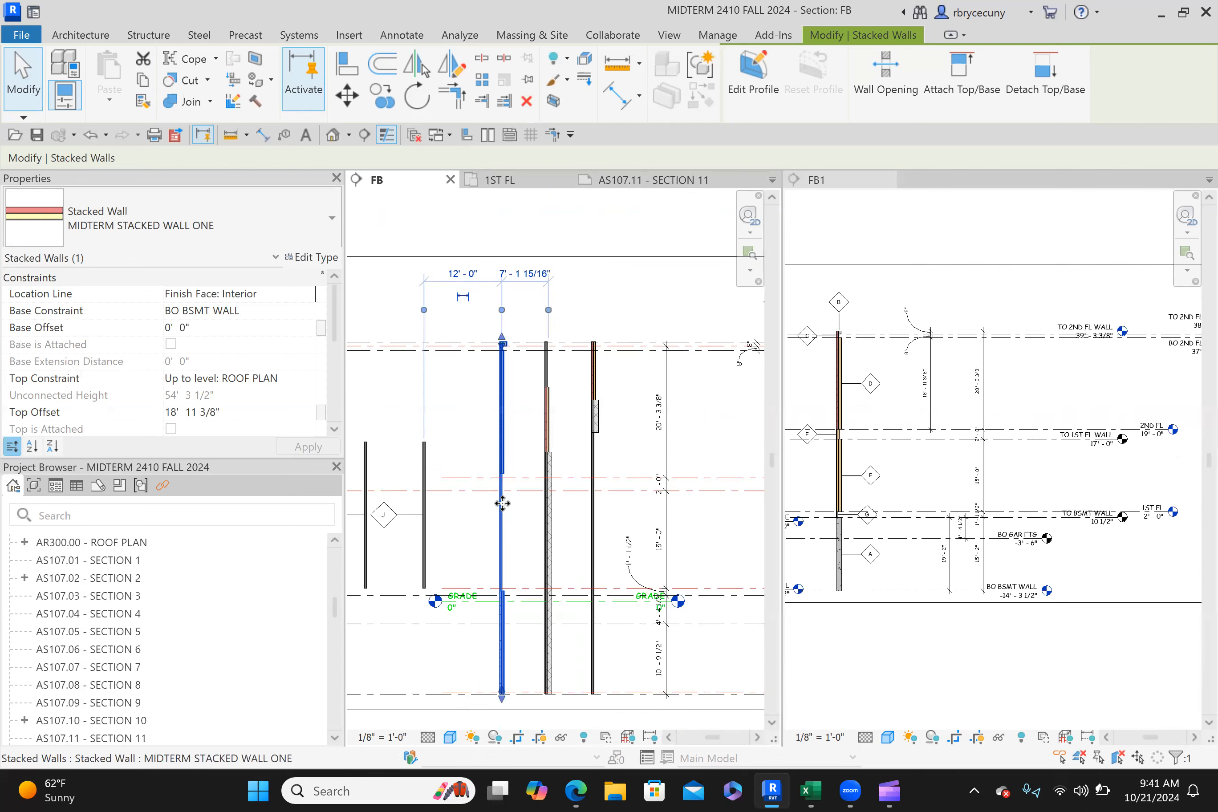
Step: Set the height of wall G in the stacked wall assembly to 1' 1.5" and accept the type changes
{"action": "left_click", "coordinate": [307, 260]}
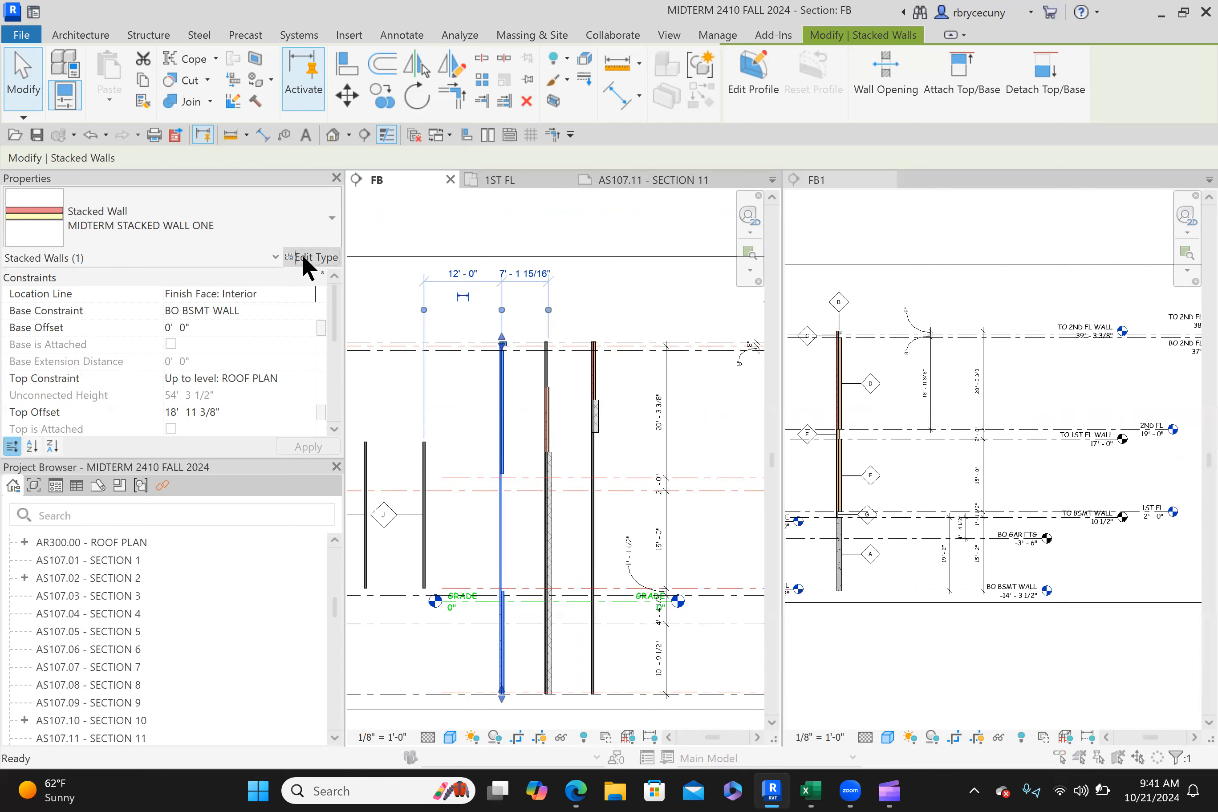
{"action": "left_click", "coordinate": [368, 216]}
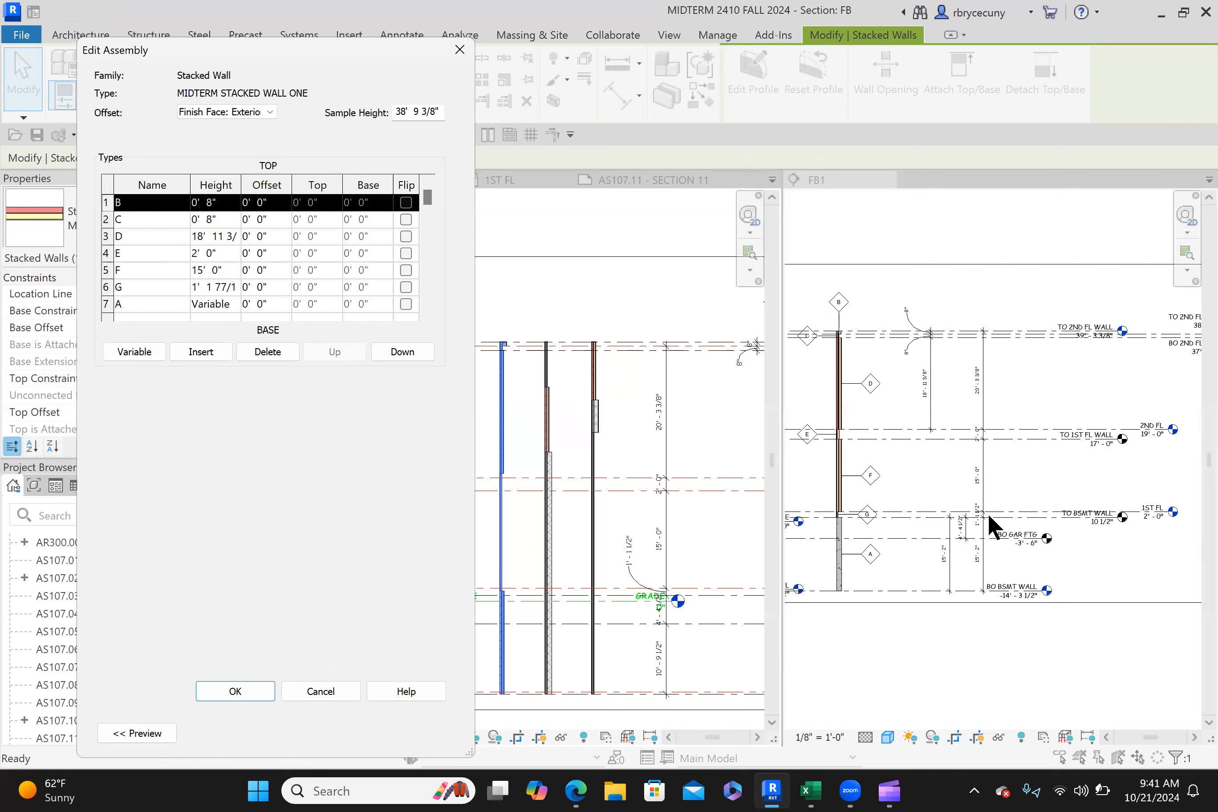
{"action": "left_click", "coordinate": [234, 288]}
{"action": "key", "text": "BackSpace"}
{"action": "left_click_drag", "start_coordinate": [217, 287], "coordinate": [281, 294]}
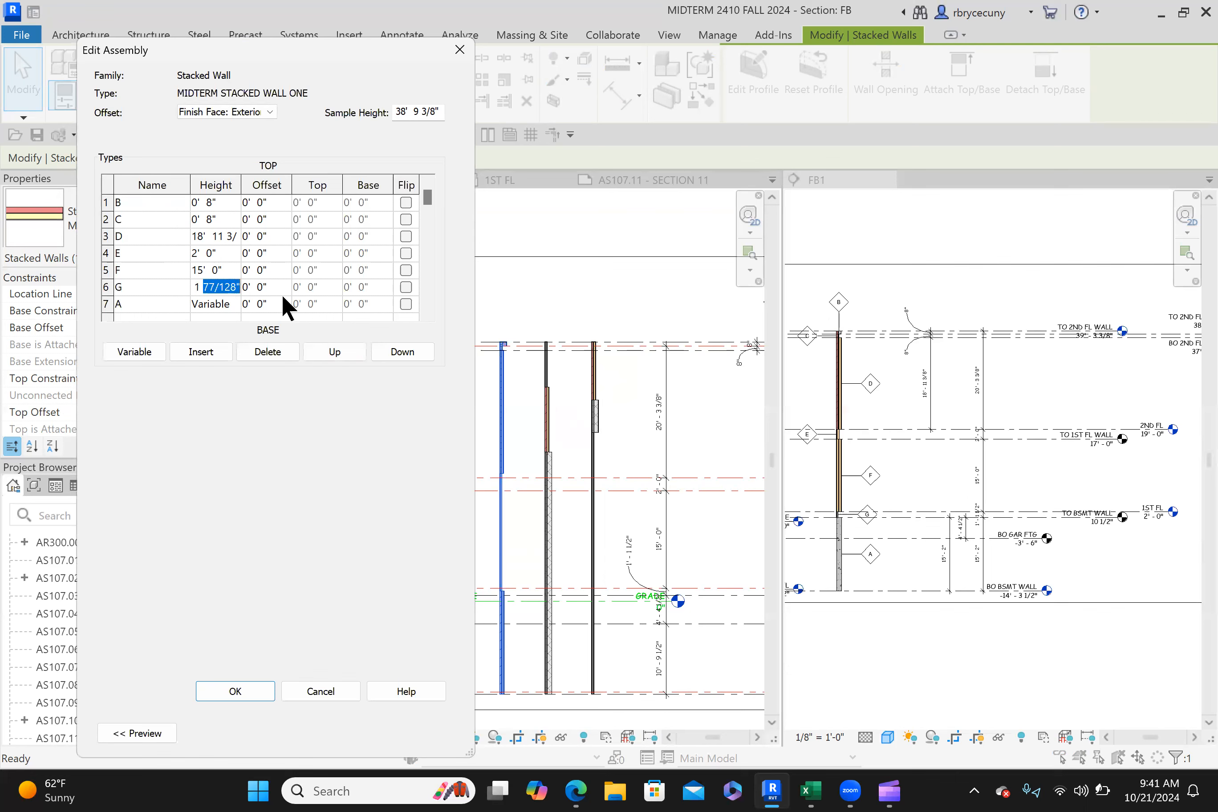
{"action": "key", "text": "BackSpace"}
{"action": "key", "text": "BackSpace"}
{"action": "key", "text": "BackSpace"}
{"action": "key", "text": "BackSpace"}
{"action": "key", "text": "BackSpace"}
{"action": "key", "text": "BackSpace"}
{"action": "type", "text": "1'1.5"}
{"action": "left_click", "coordinate": [302, 371]}
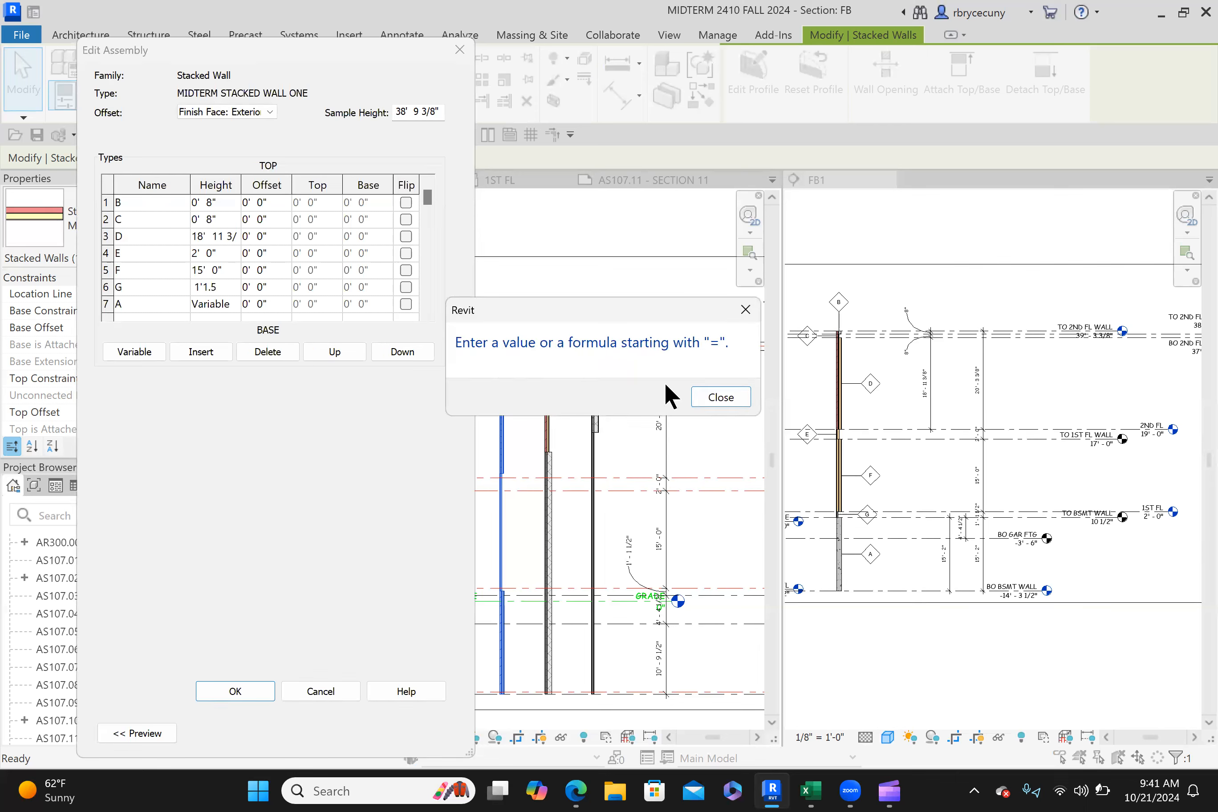
{"action": "left_click", "coordinate": [717, 395]}
{"action": "left_click_drag", "start_coordinate": [237, 283], "coordinate": [145, 281]}
{"action": "type", "text": "1'1.5"}
{"action": "key", "text": "Tab"}
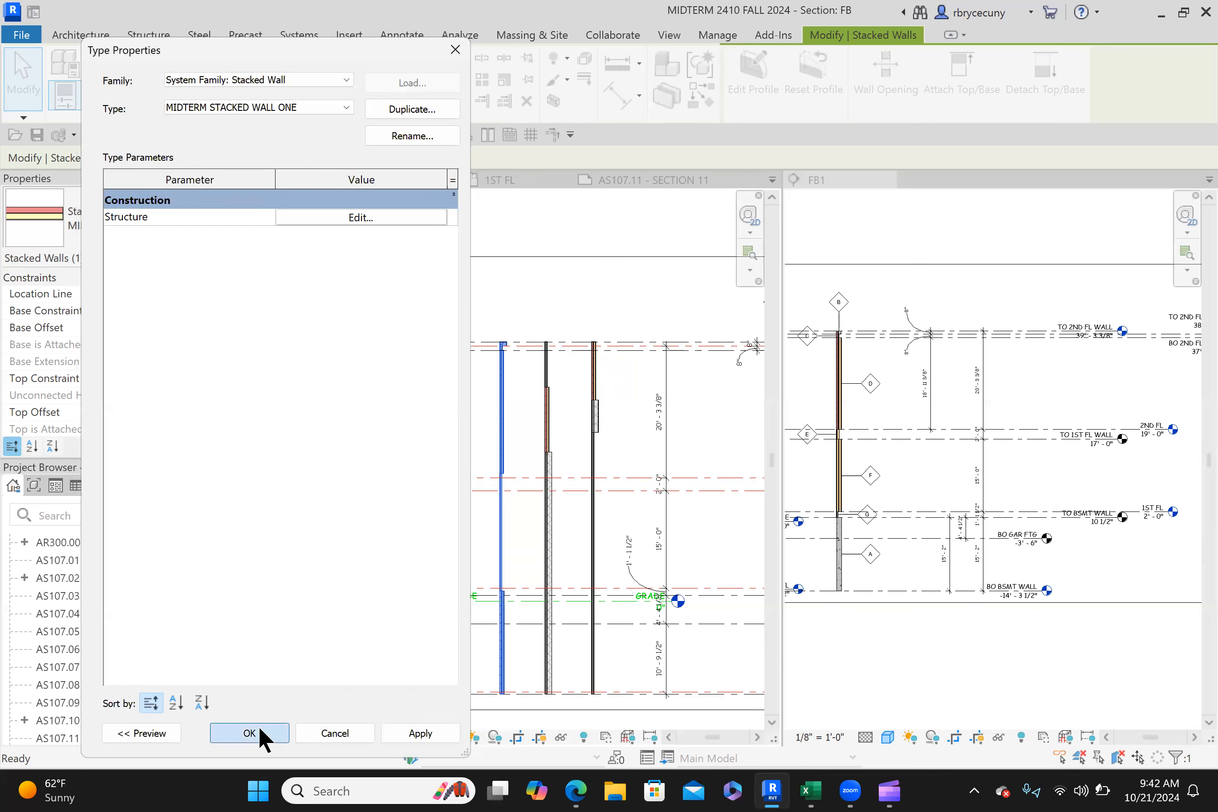
{"action": "left_click", "coordinate": [251, 733]}
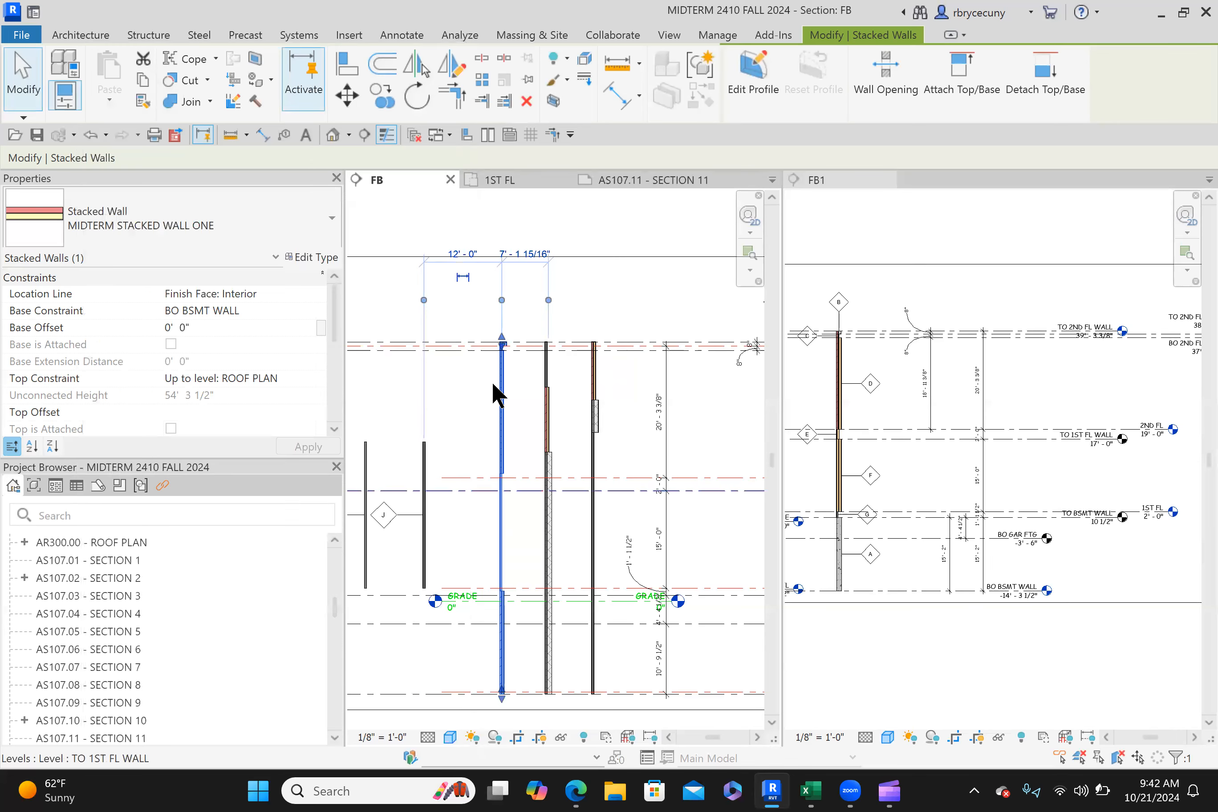
Step: Examine the top of the stacked wall in FB against the second-floor fascia and wall levels and the sample in FB1
{"action": "scroll", "coordinate": [506, 334], "scroll_direction": "up", "scroll_amount": 5}
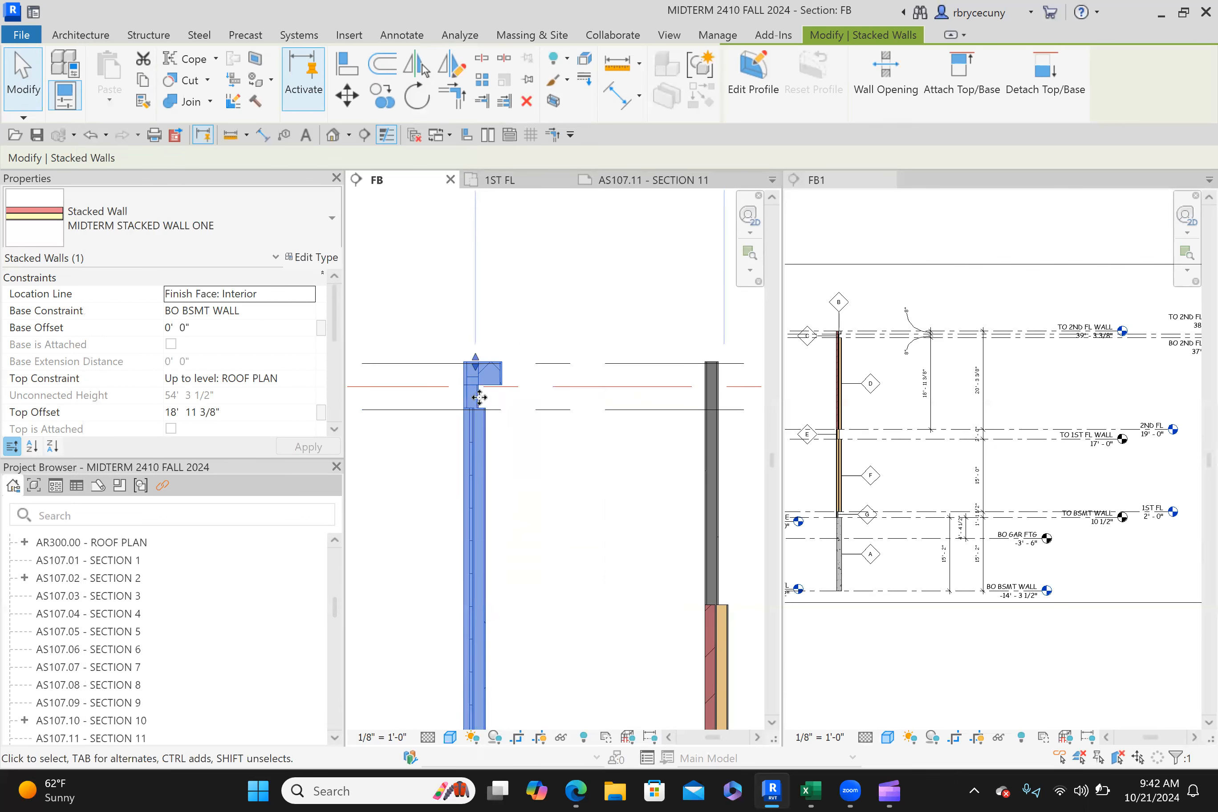
{"action": "scroll", "coordinate": [479, 397], "scroll_direction": "up", "scroll_amount": 4}
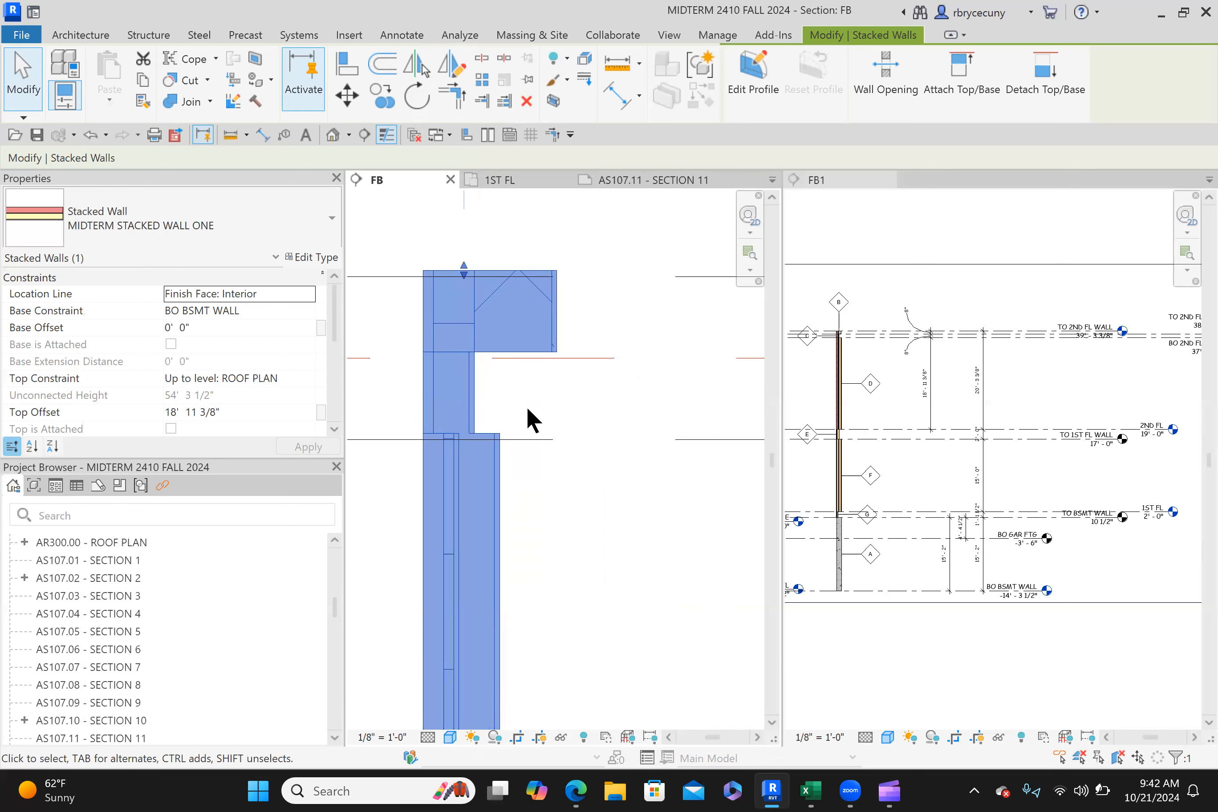
{"action": "scroll", "coordinate": [529, 408], "scroll_direction": "down", "scroll_amount": 3}
{"action": "scroll", "coordinate": [491, 340], "scroll_direction": "up", "scroll_amount": 6}
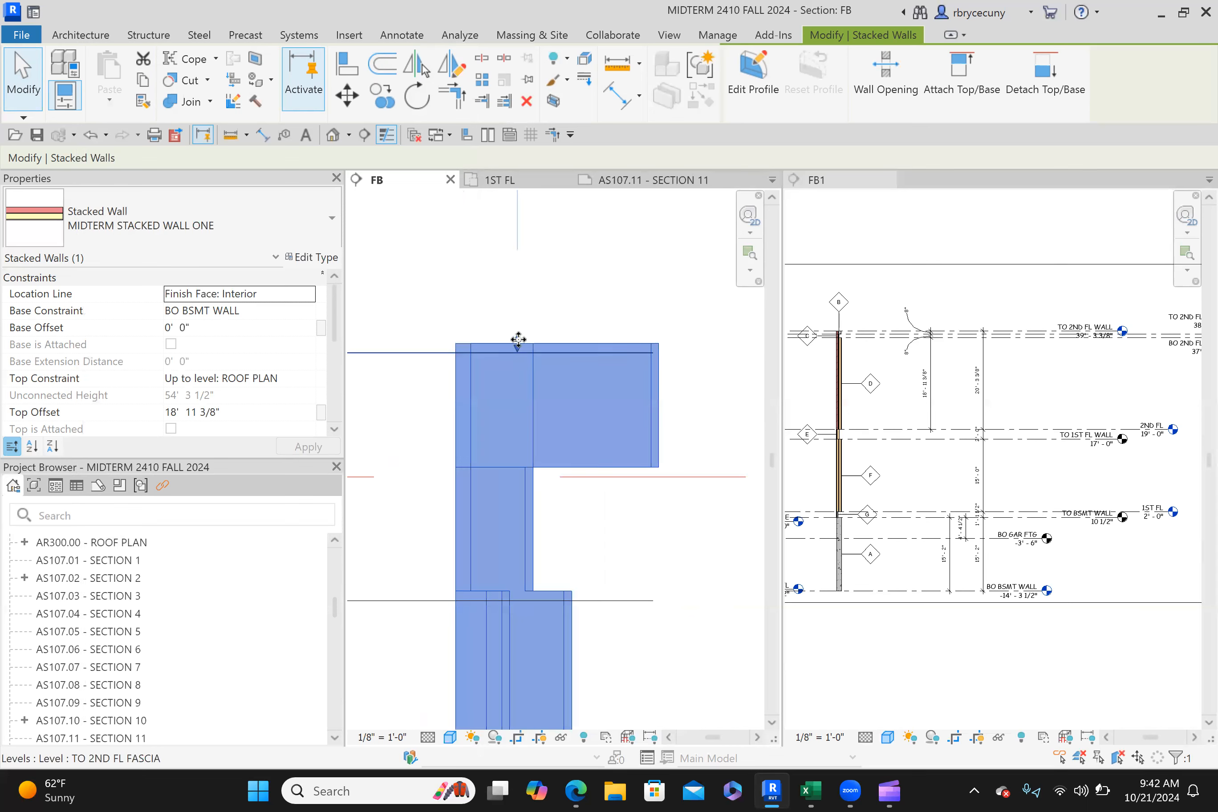
{"action": "scroll", "coordinate": [648, 393], "scroll_direction": "down", "scroll_amount": 2}
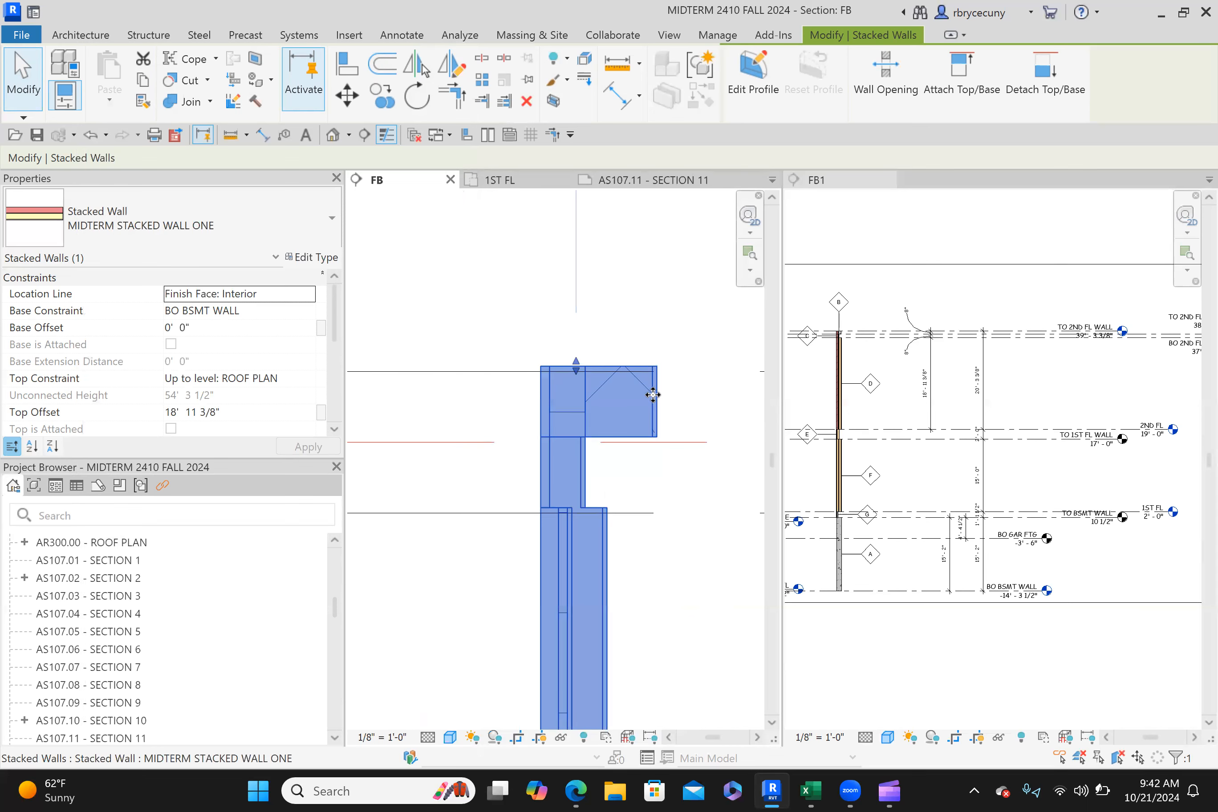
{"action": "scroll", "coordinate": [651, 399], "scroll_direction": "down", "scroll_amount": 3}
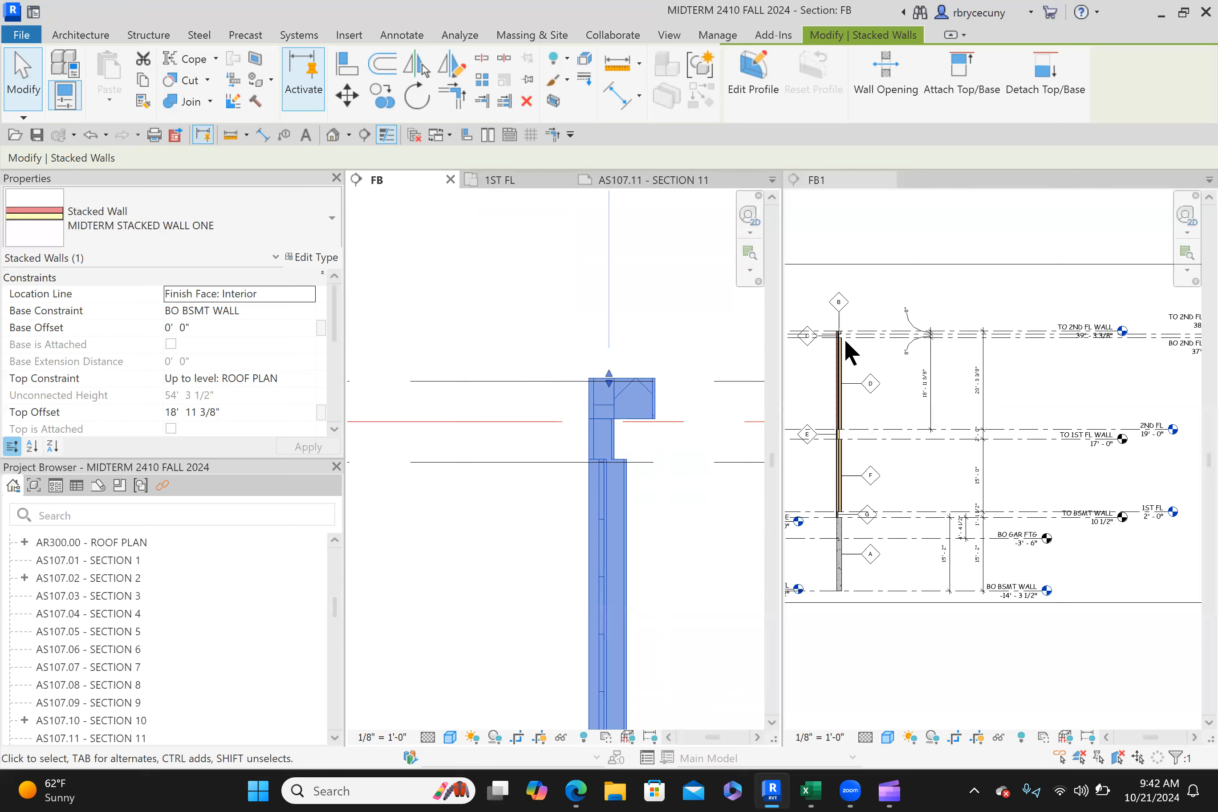
{"action": "scroll", "coordinate": [864, 324], "scroll_direction": "up", "scroll_amount": 3}
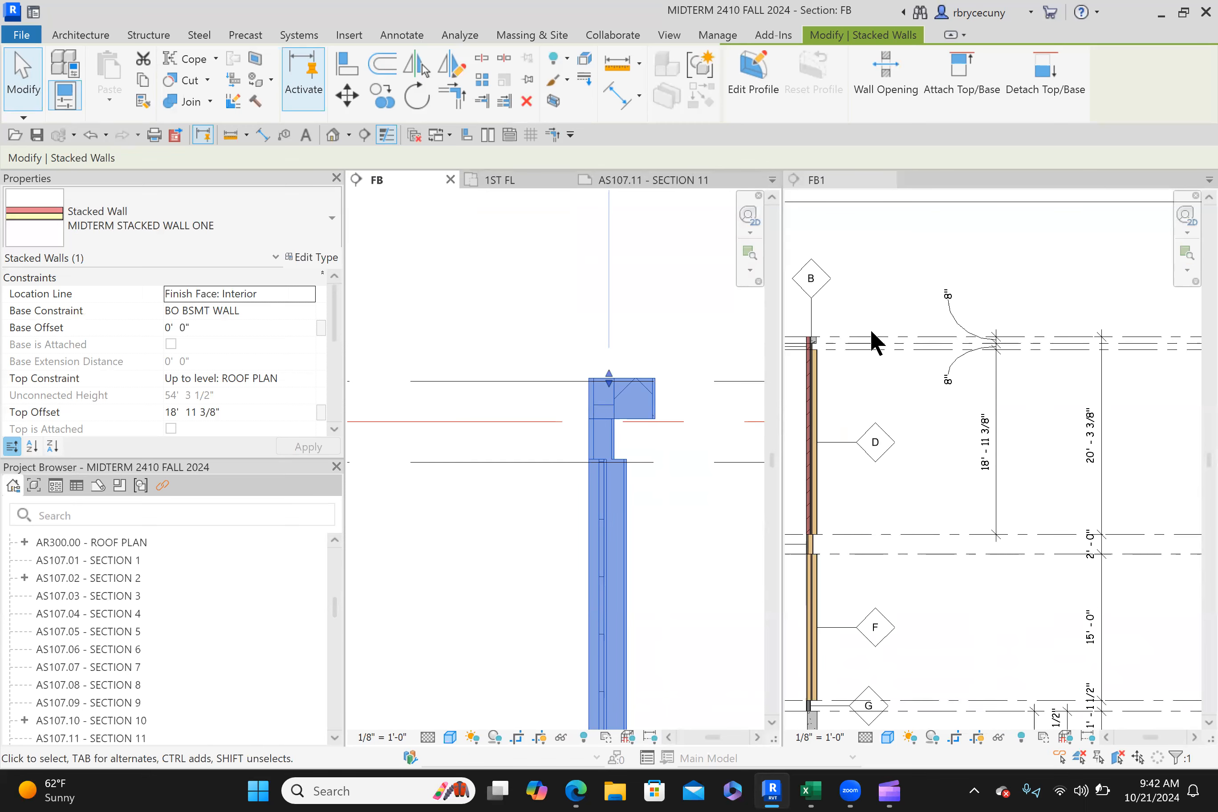
Step: Constrain the stacked wall's top to level TO 2ND FL WALL with a top offset of 0
{"action": "left_click", "coordinate": [239, 374]}
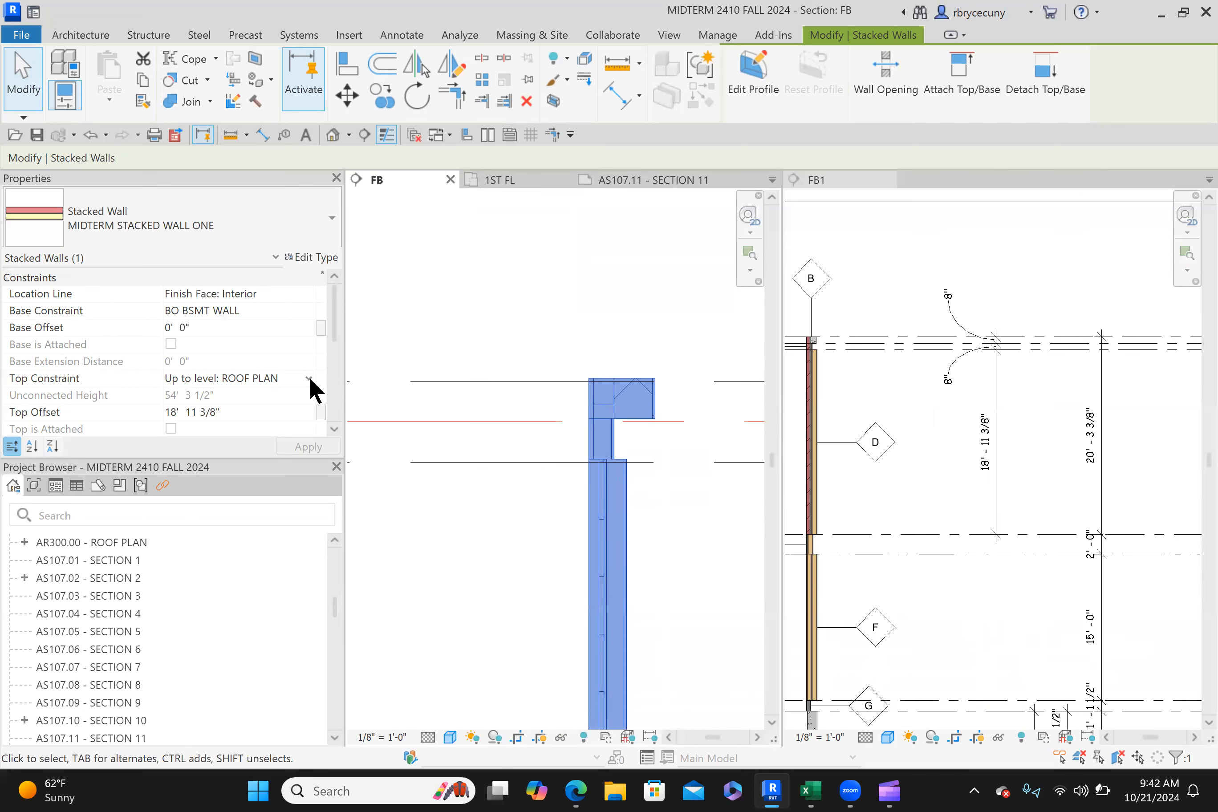
{"action": "left_click", "coordinate": [309, 377]}
{"action": "scroll", "coordinate": [260, 439], "scroll_direction": "down", "scroll_amount": 1}
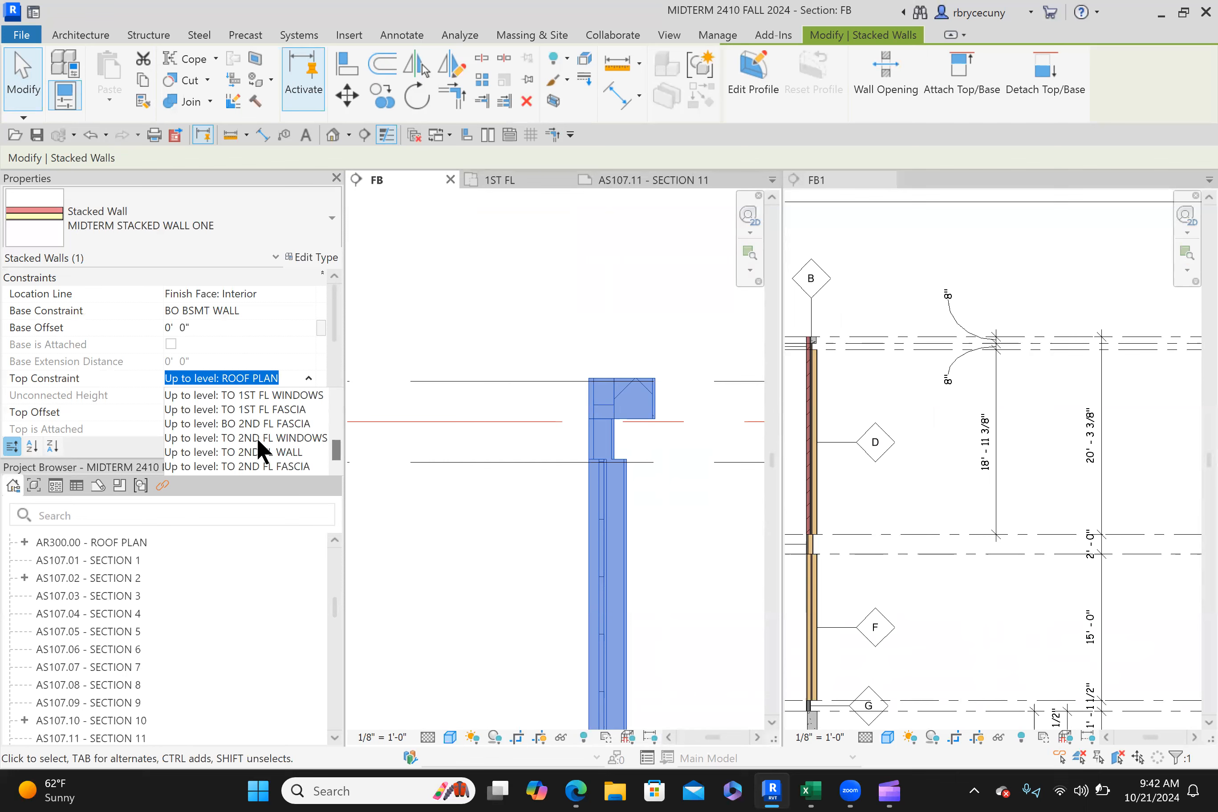
{"action": "left_click", "coordinate": [247, 450]}
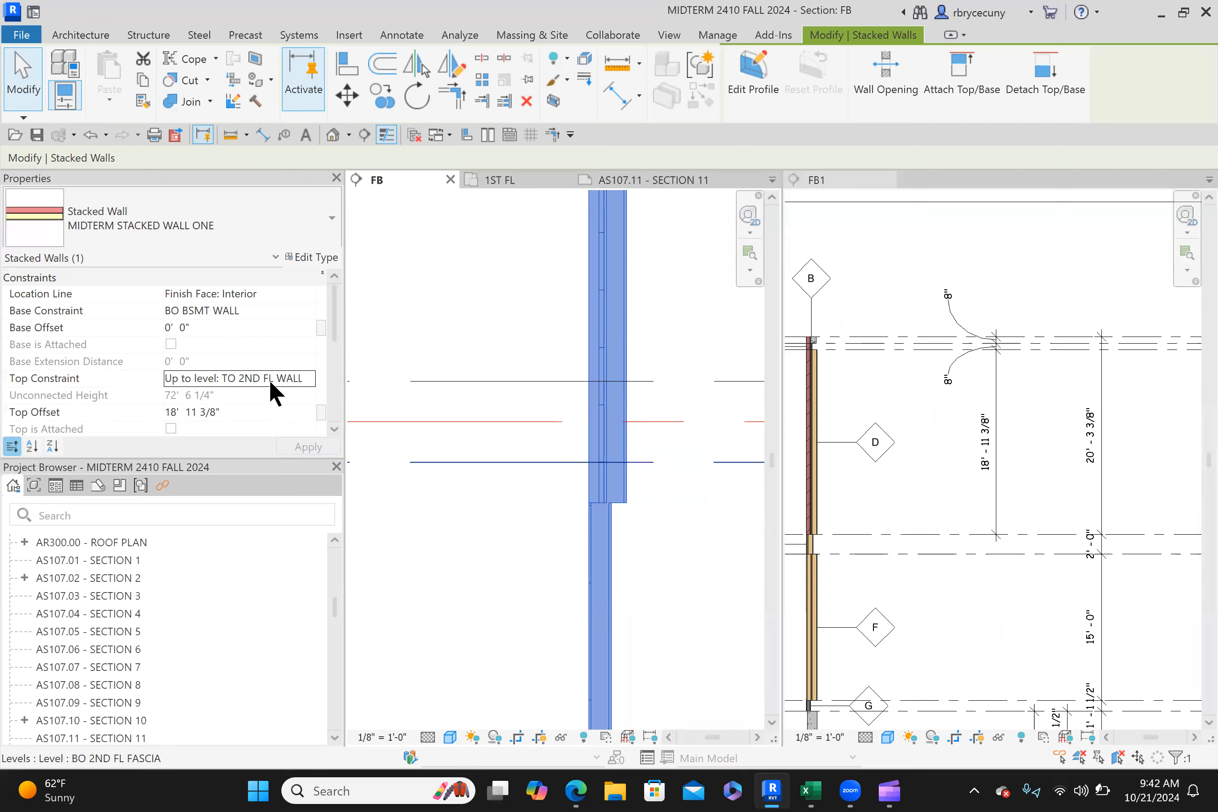
{"action": "left_click", "coordinate": [249, 411]}
{"action": "type", "text": "0"}
{"action": "key", "text": "Return"}
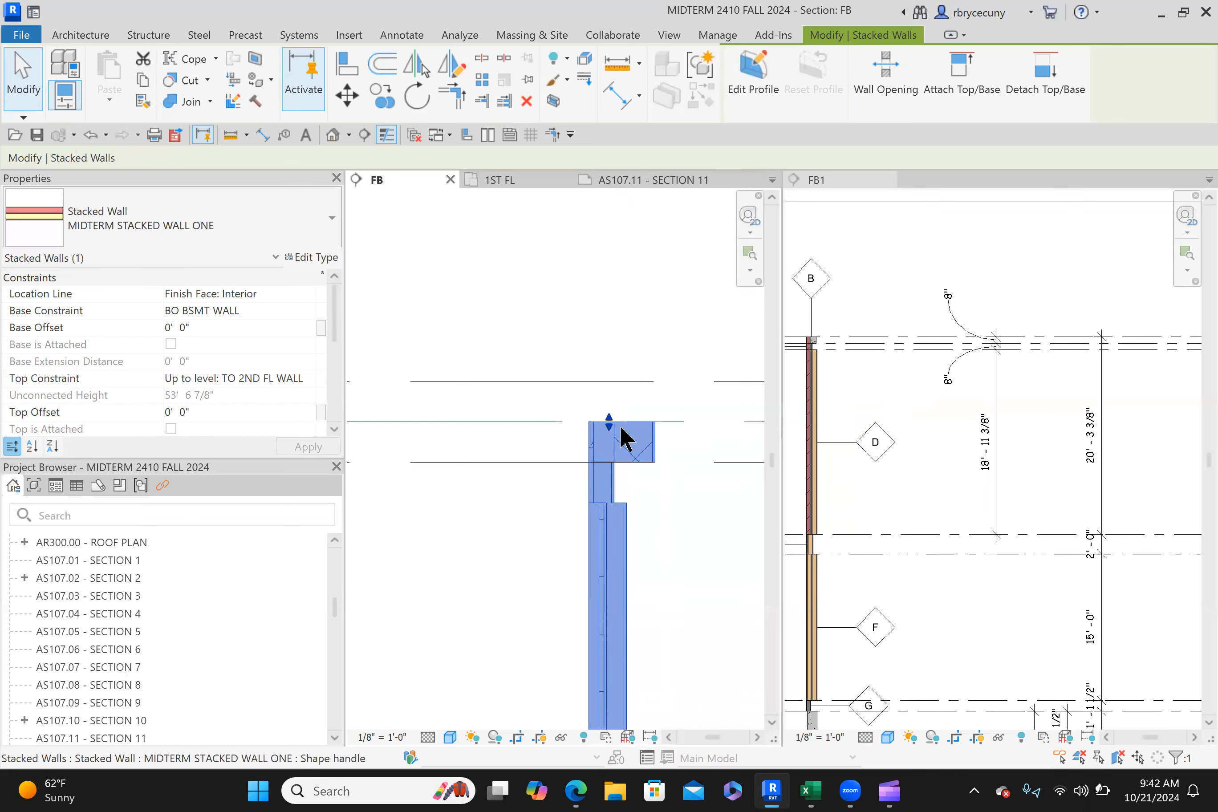
Step: Check the 8" dimensions in FB1 and set the stacked wall's top offset to 8"
{"action": "scroll", "coordinate": [859, 345], "scroll_direction": "up", "scroll_amount": 2}
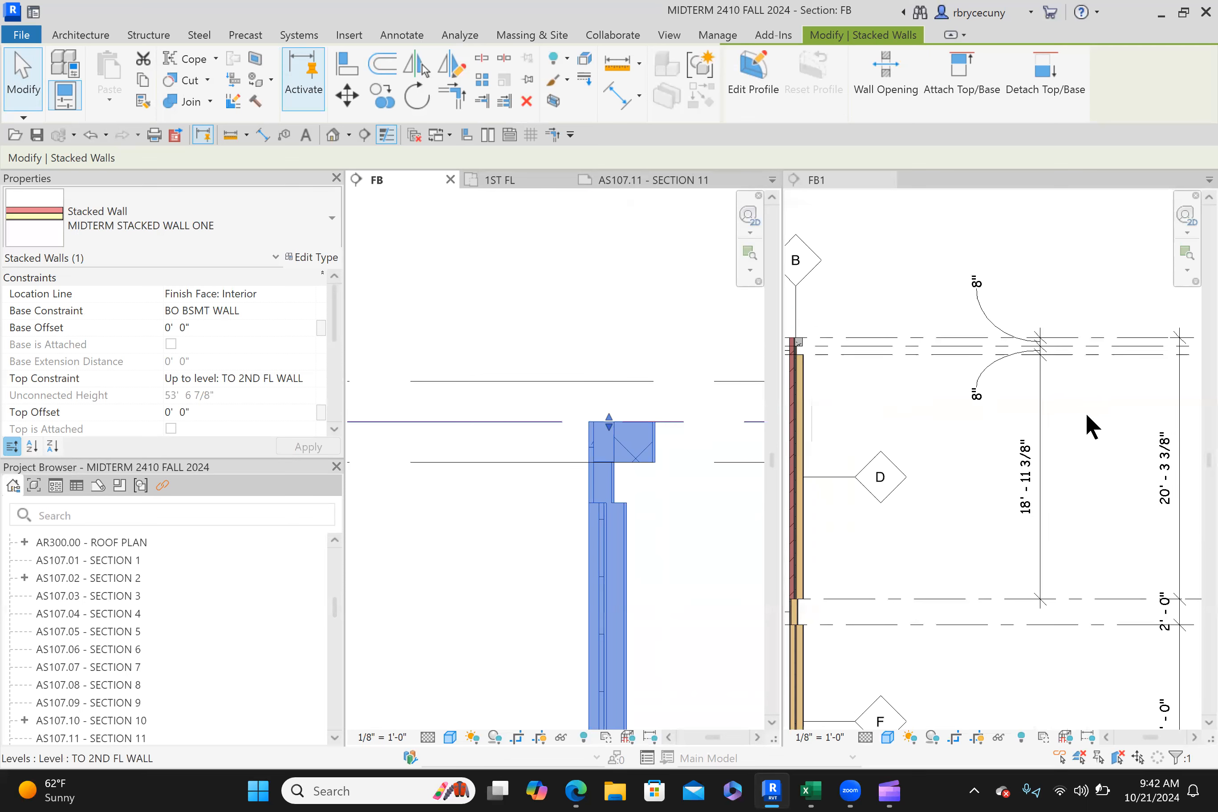
{"action": "left_click", "coordinate": [1032, 435]}
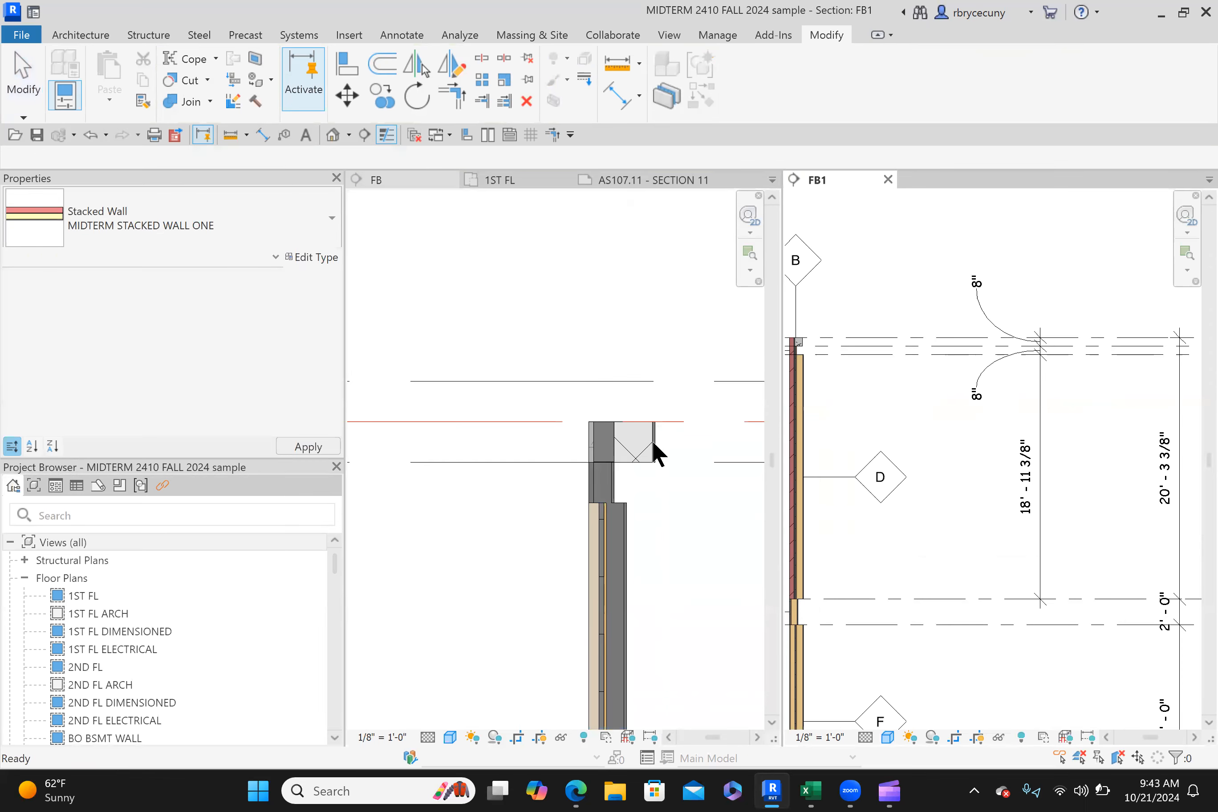
{"action": "left_click", "coordinate": [600, 524]}
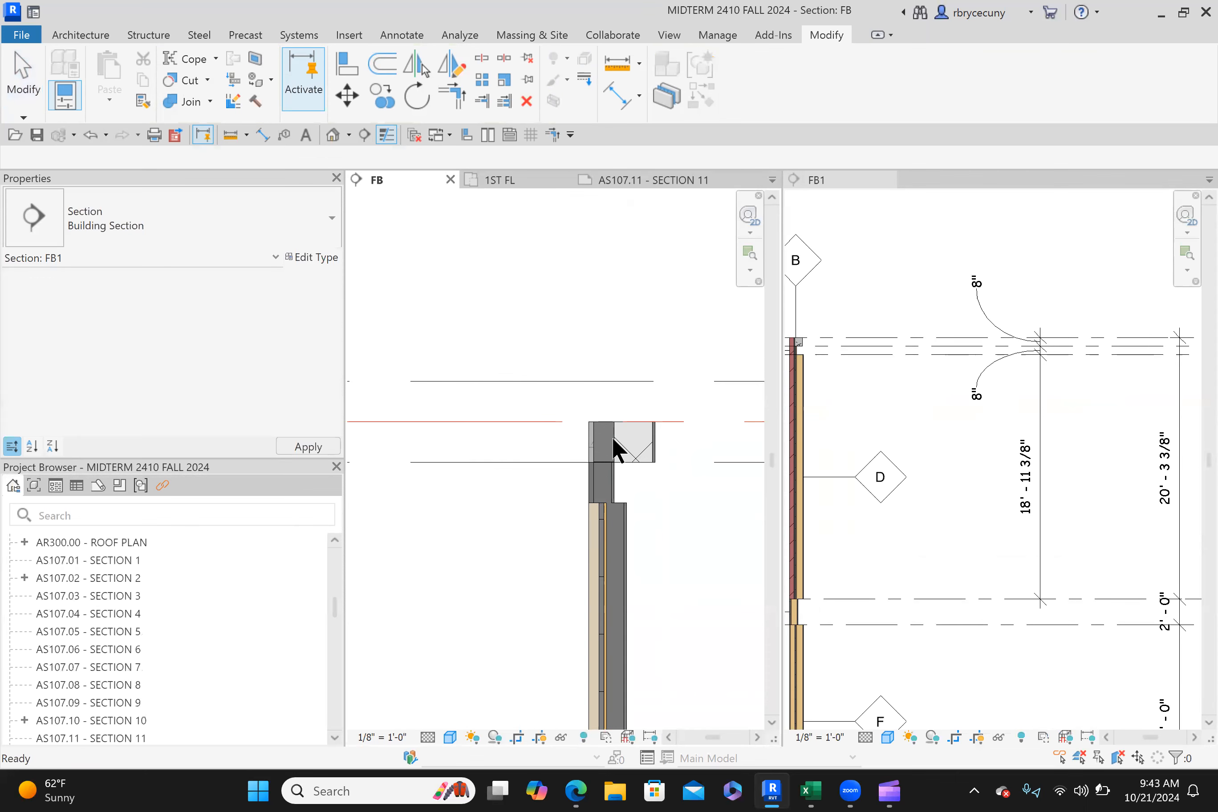
{"action": "left_click", "coordinate": [607, 439]}
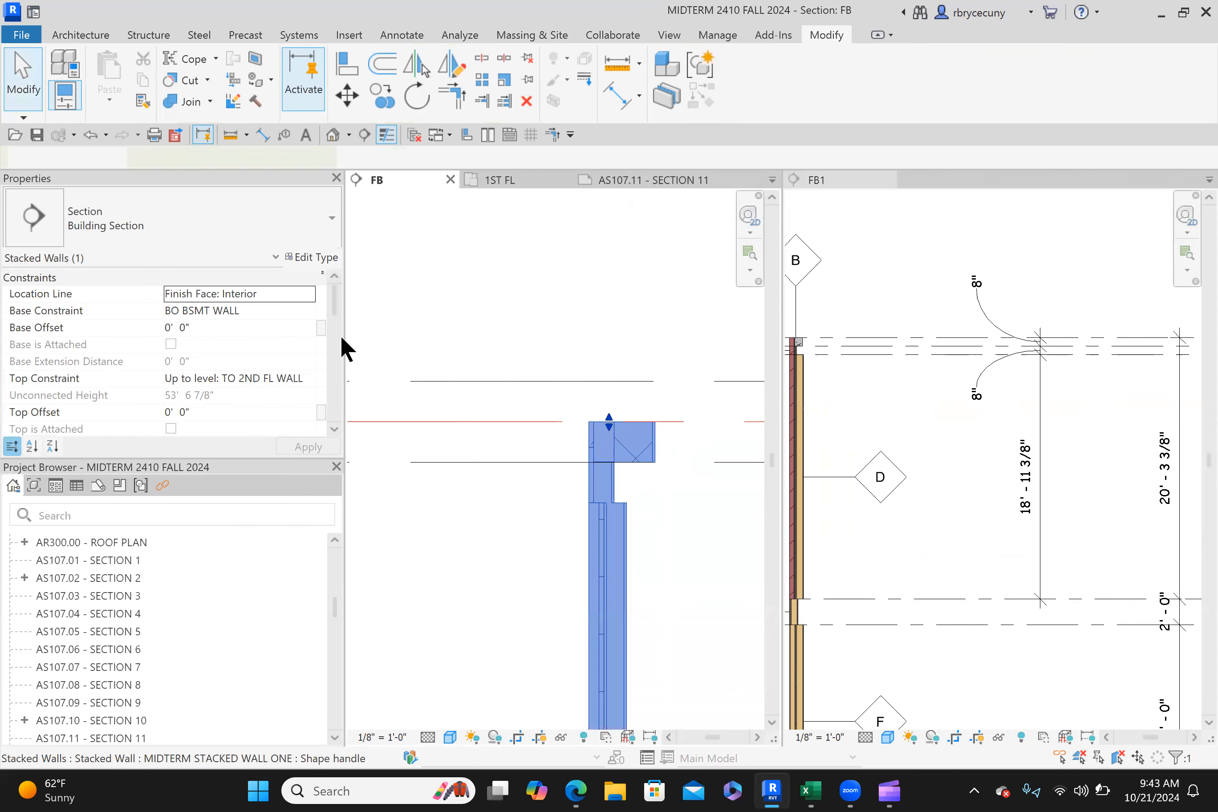
{"action": "double_click", "coordinate": [195, 412]}
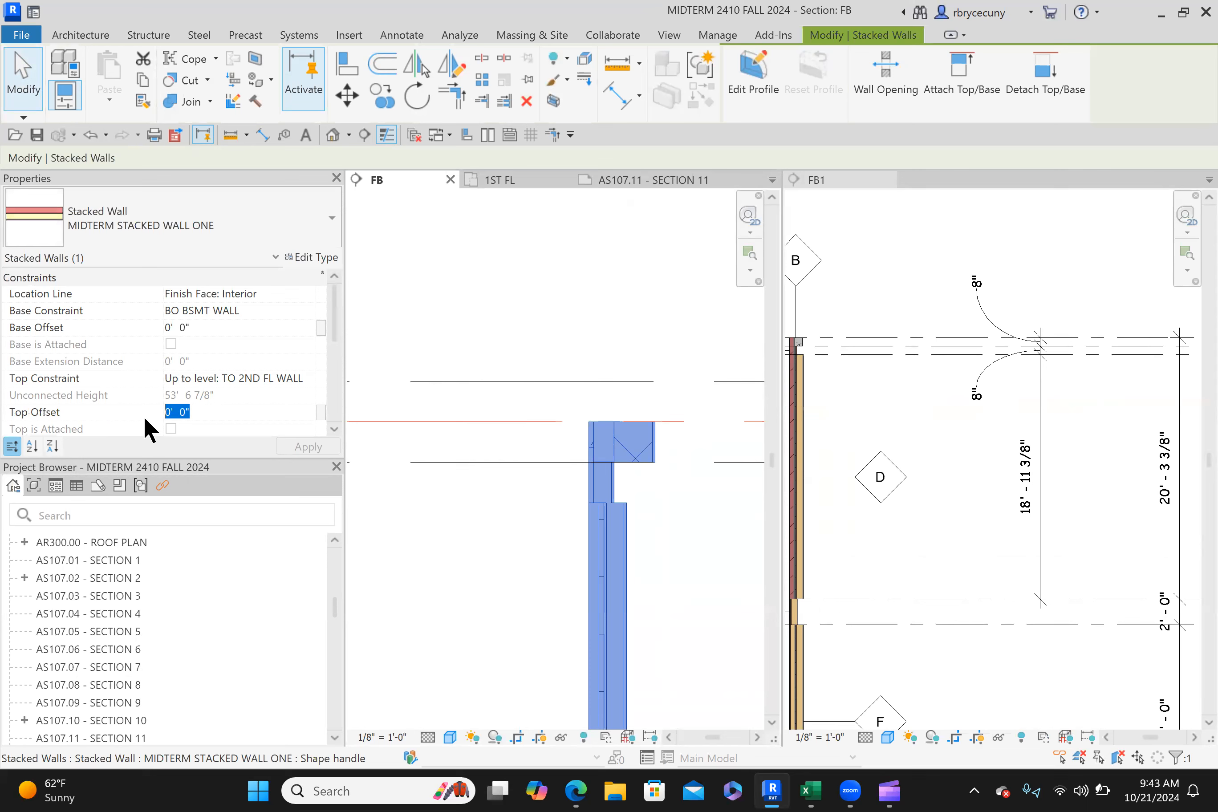
{"action": "type", "text": "8"}
{"action": "key", "text": "Return"}
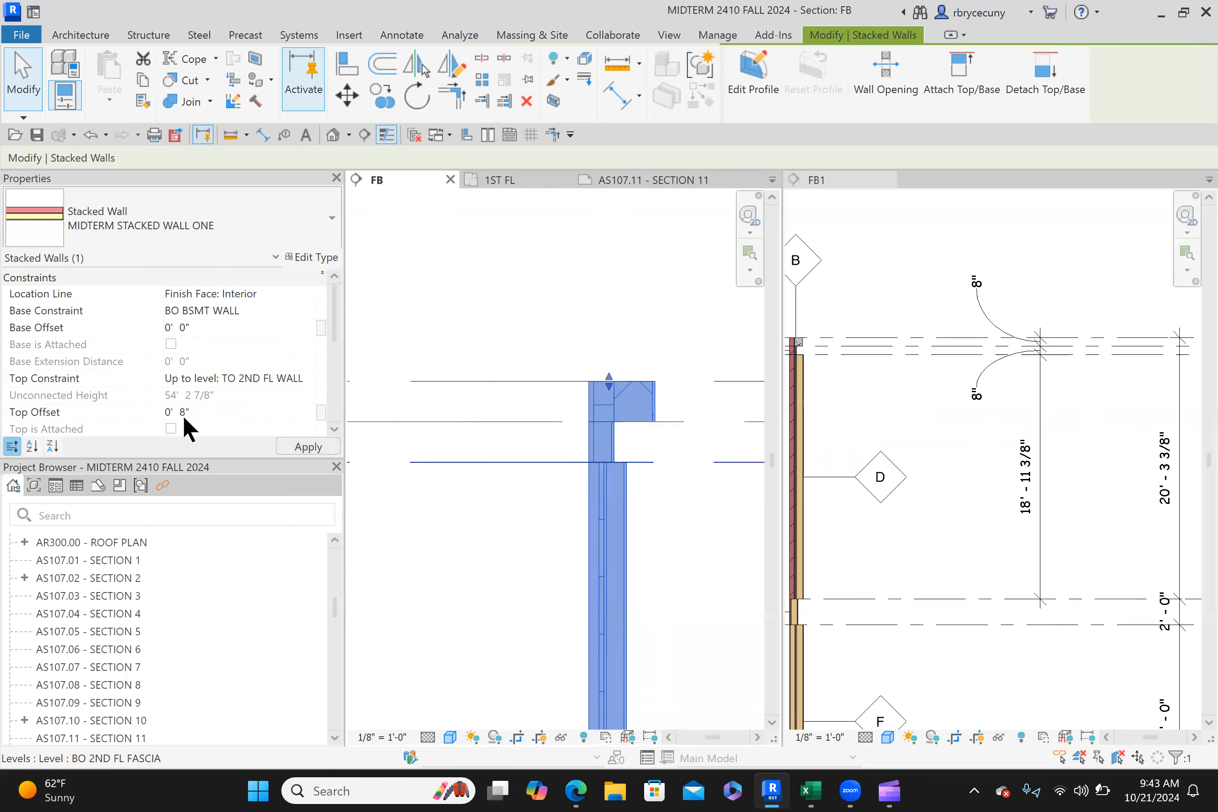
Step: Inspect how the stacked wall's component joints line up with the second-floor and top fascia levels in FB
{"action": "scroll", "coordinate": [488, 406], "scroll_direction": "down", "scroll_amount": 2}
{"action": "scroll", "coordinate": [490, 418], "scroll_direction": "down", "scroll_amount": 4}
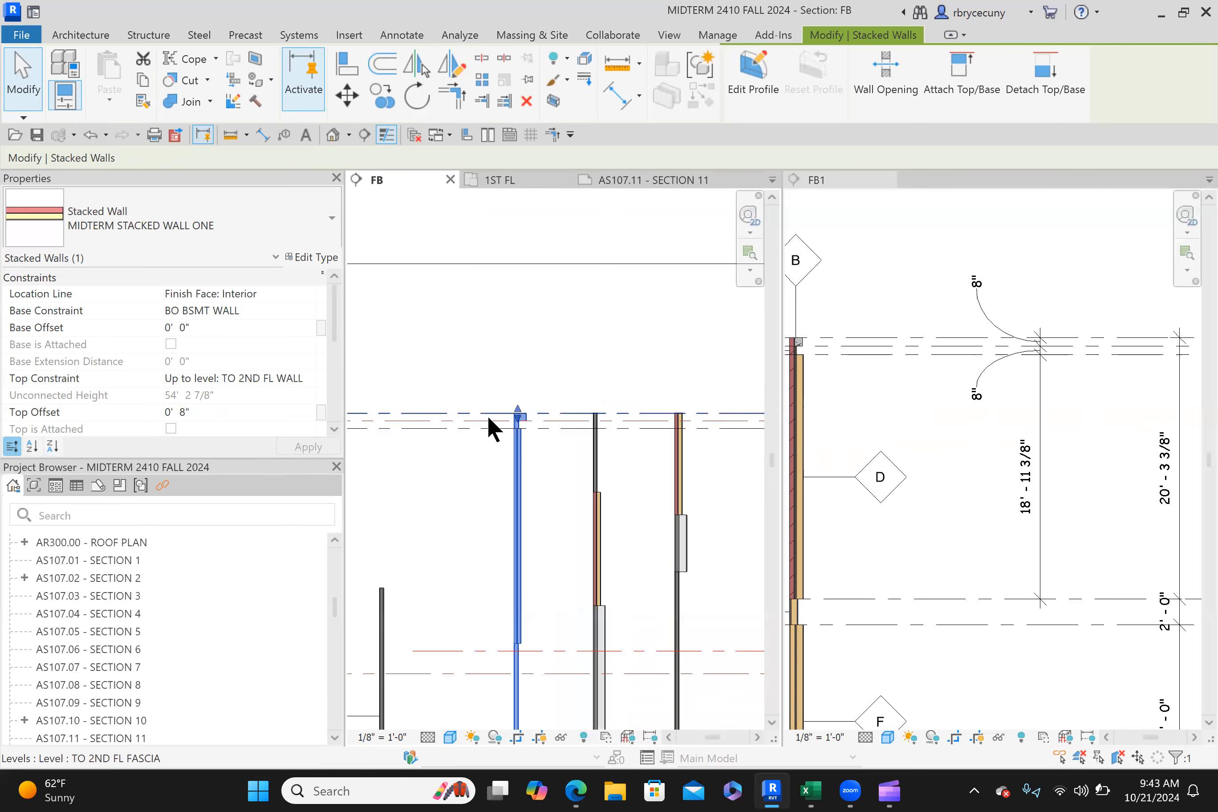
{"action": "middle_click_drag", "start_coordinate": [481, 611], "coordinate": [486, 566]}
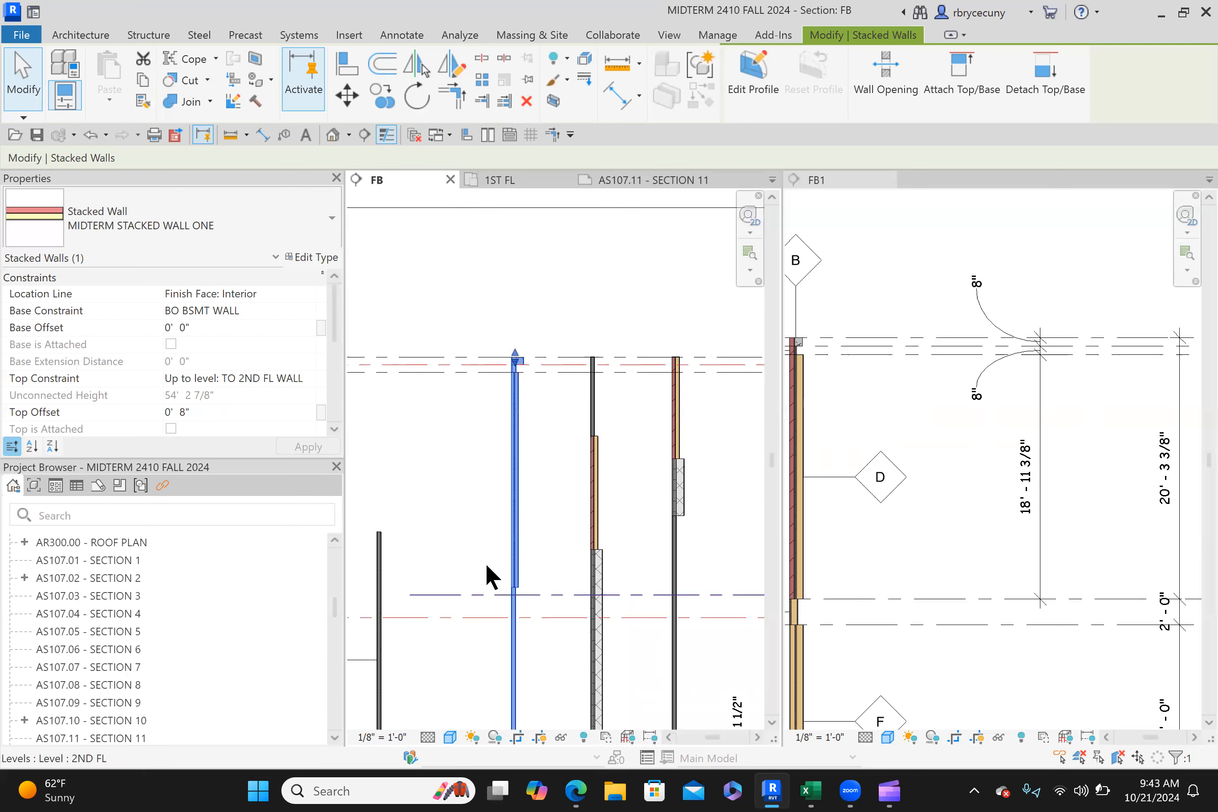
{"action": "scroll", "coordinate": [486, 565], "scroll_direction": "up", "scroll_amount": 2}
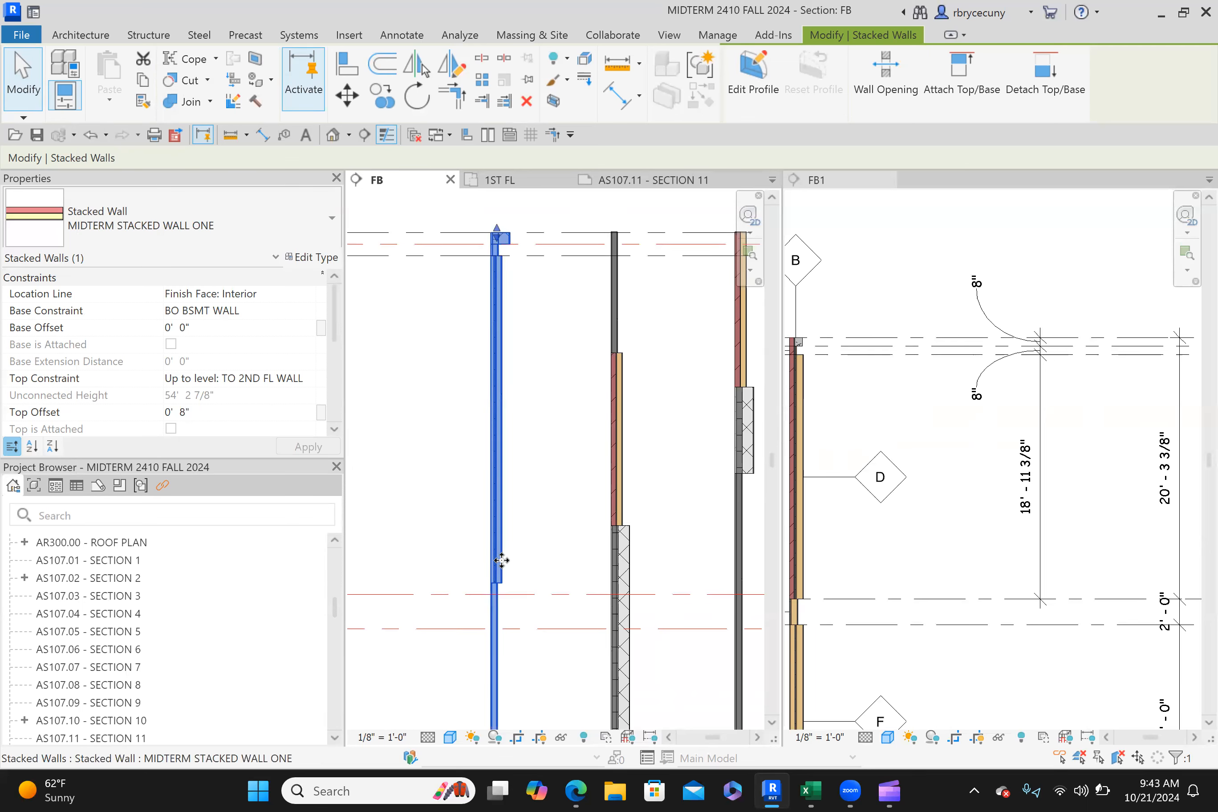
{"action": "scroll", "coordinate": [503, 563], "scroll_direction": "up", "scroll_amount": 5}
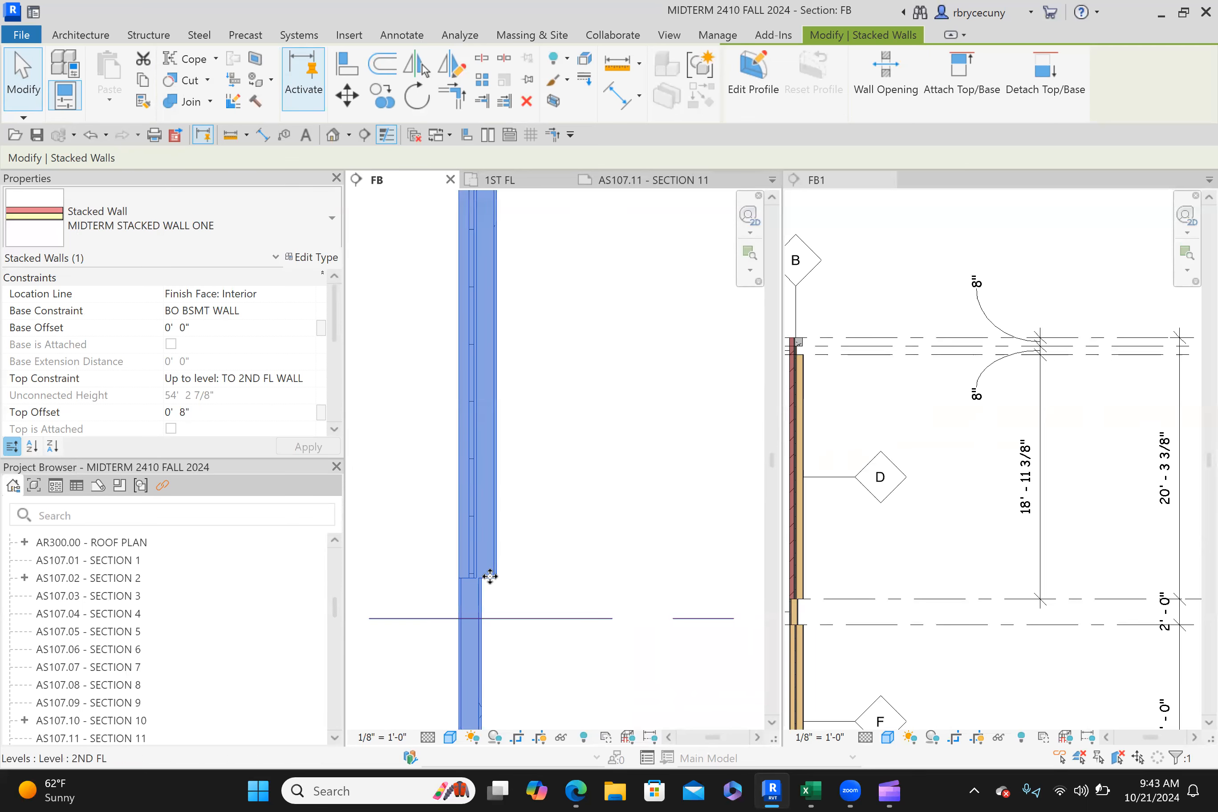
{"action": "scroll", "coordinate": [490, 576], "scroll_direction": "down", "scroll_amount": 5}
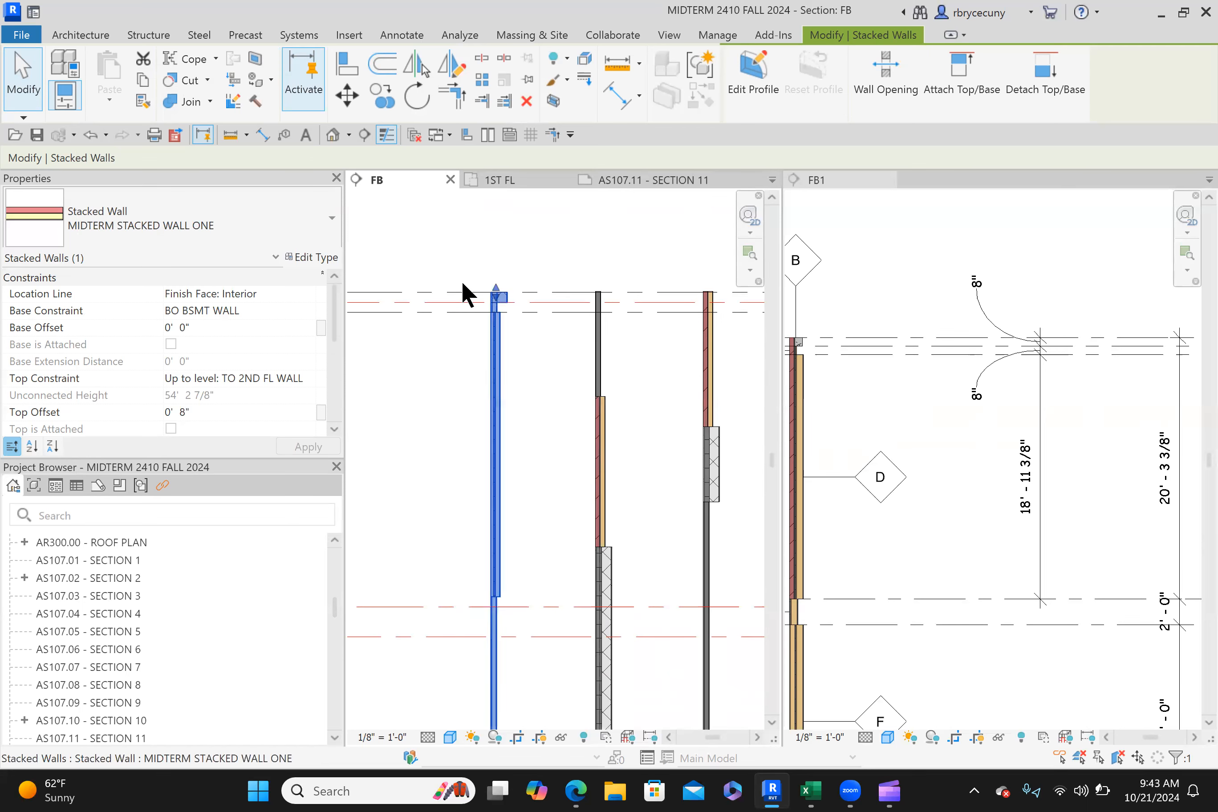
{"action": "scroll", "coordinate": [521, 320], "scroll_direction": "up", "scroll_amount": 4}
{"action": "scroll", "coordinate": [488, 331], "scroll_direction": "down", "scroll_amount": 4}
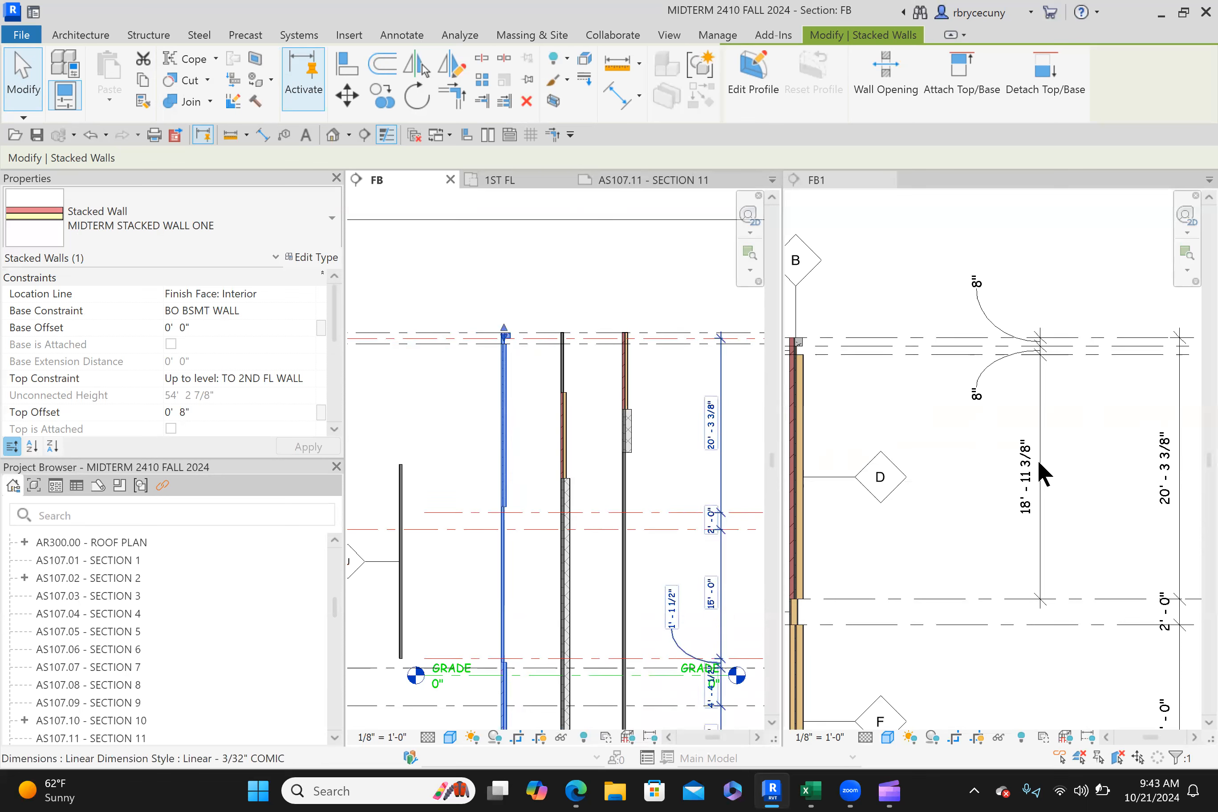
Step: Move the top witness line of the vertical dimension string in FB from TO 2ND FL WALL to the TO 2ND FL FASCIA level
{"action": "scroll", "coordinate": [699, 343], "scroll_direction": "up", "scroll_amount": 4}
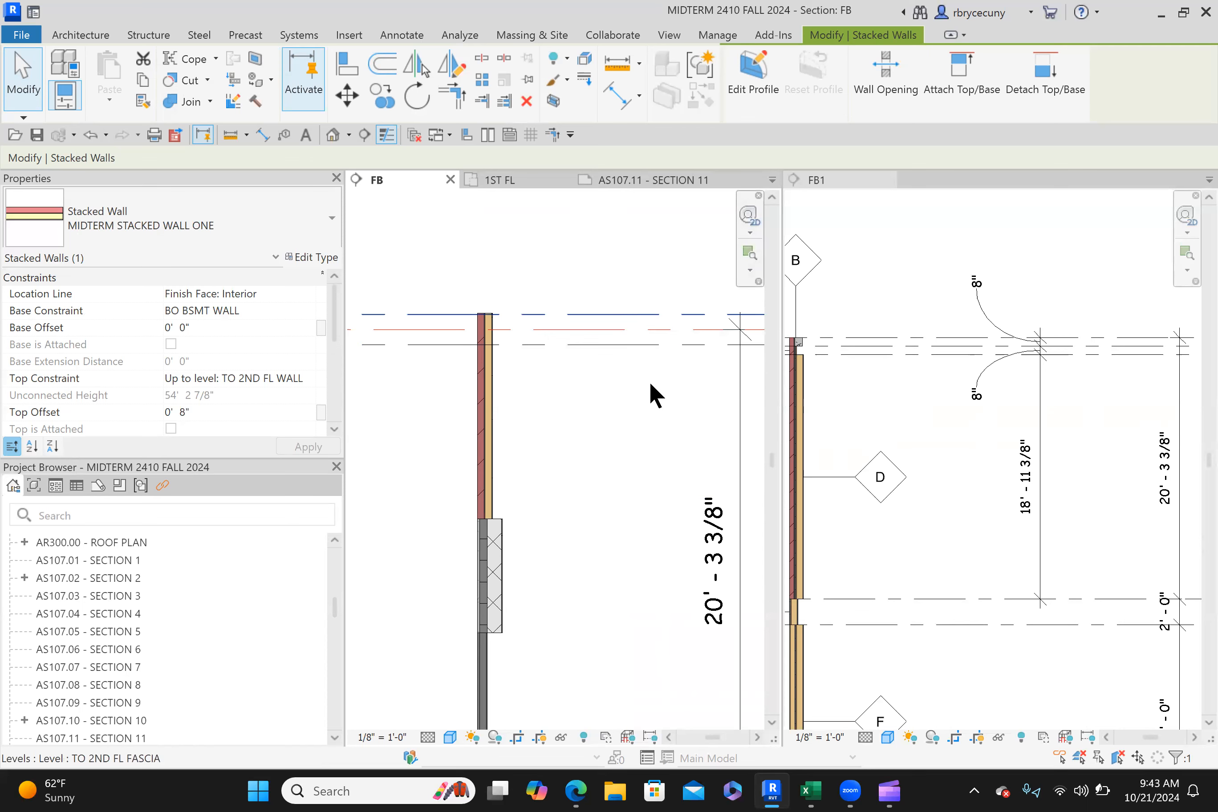
{"action": "middle_click_drag", "start_coordinate": [611, 403], "coordinate": [695, 416]}
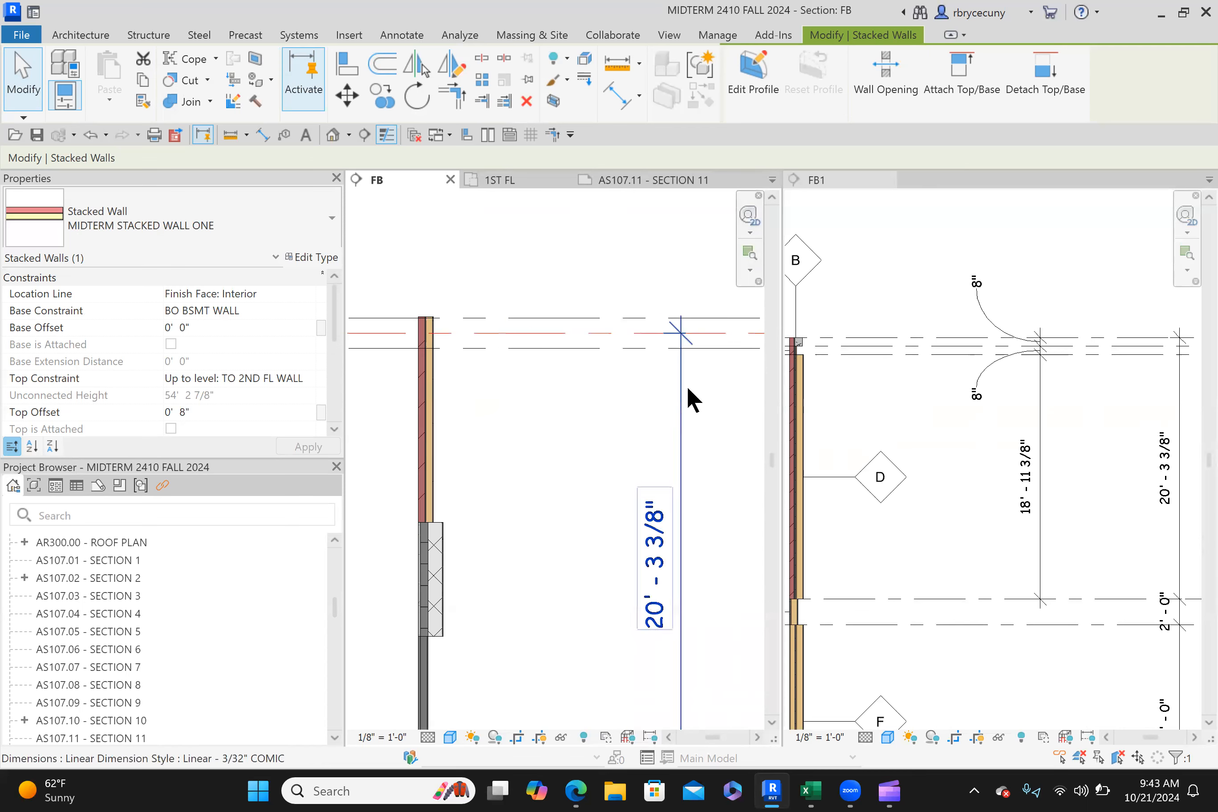
{"action": "scroll", "coordinate": [688, 291], "scroll_direction": "up", "scroll_amount": 3}
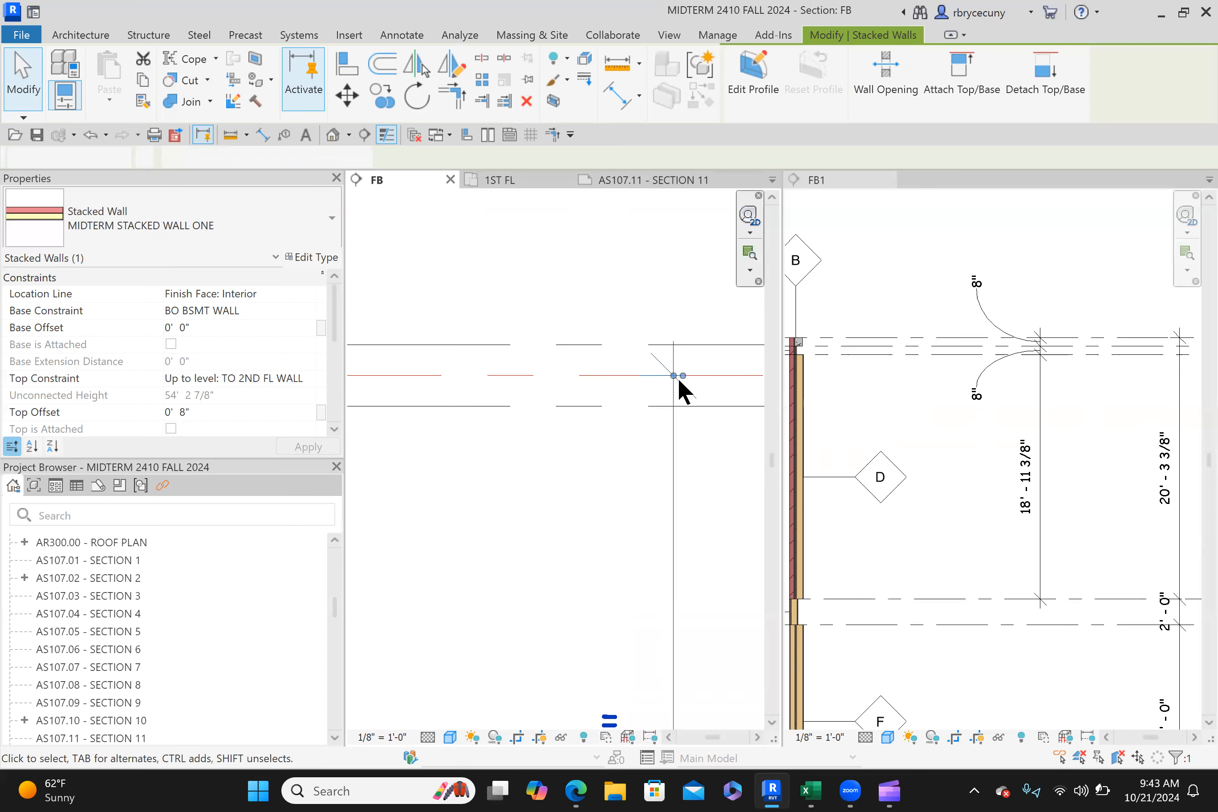
{"action": "left_click", "coordinate": [682, 377]}
{"action": "left_click_drag", "start_coordinate": [682, 375], "coordinate": [668, 344]}
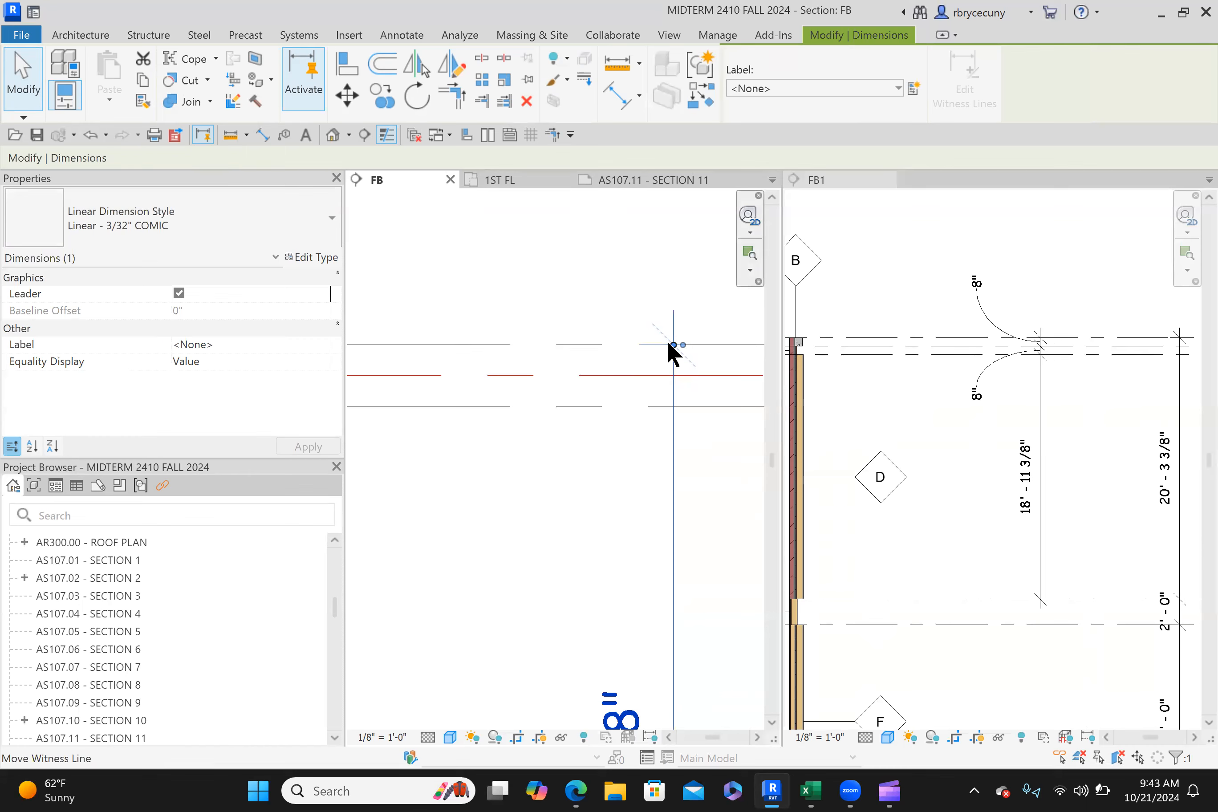
{"action": "scroll", "coordinate": [667, 341], "scroll_direction": "down", "scroll_amount": 5}
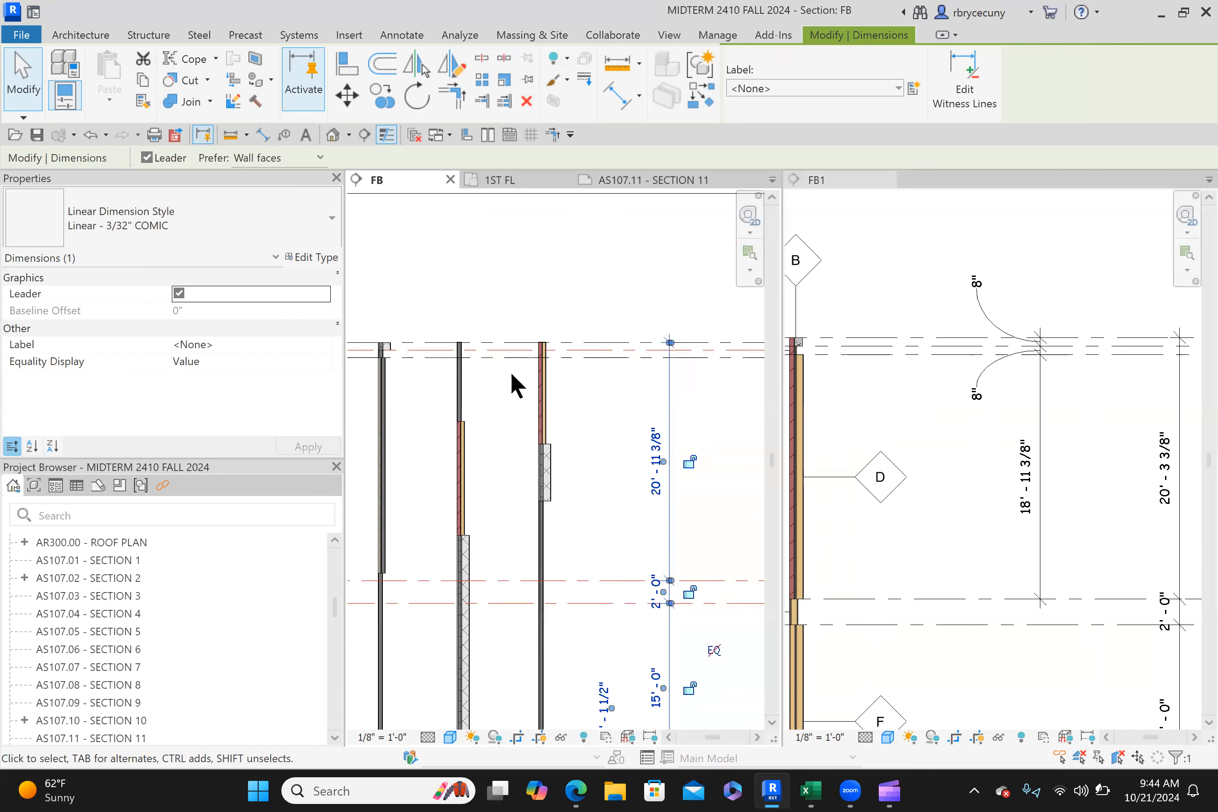
{"action": "scroll", "coordinate": [511, 373], "scroll_direction": "down", "scroll_amount": 2}
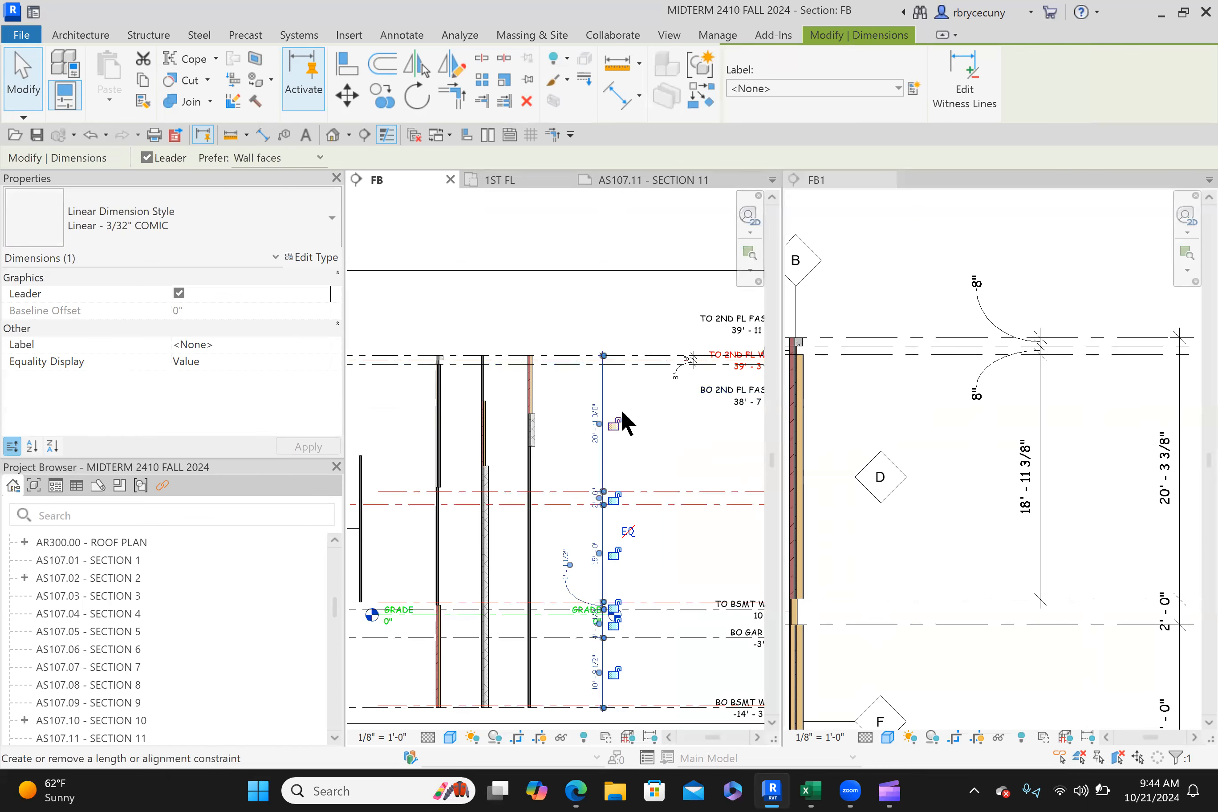
{"action": "scroll", "coordinate": [621, 419], "scroll_direction": "up", "scroll_amount": 4}
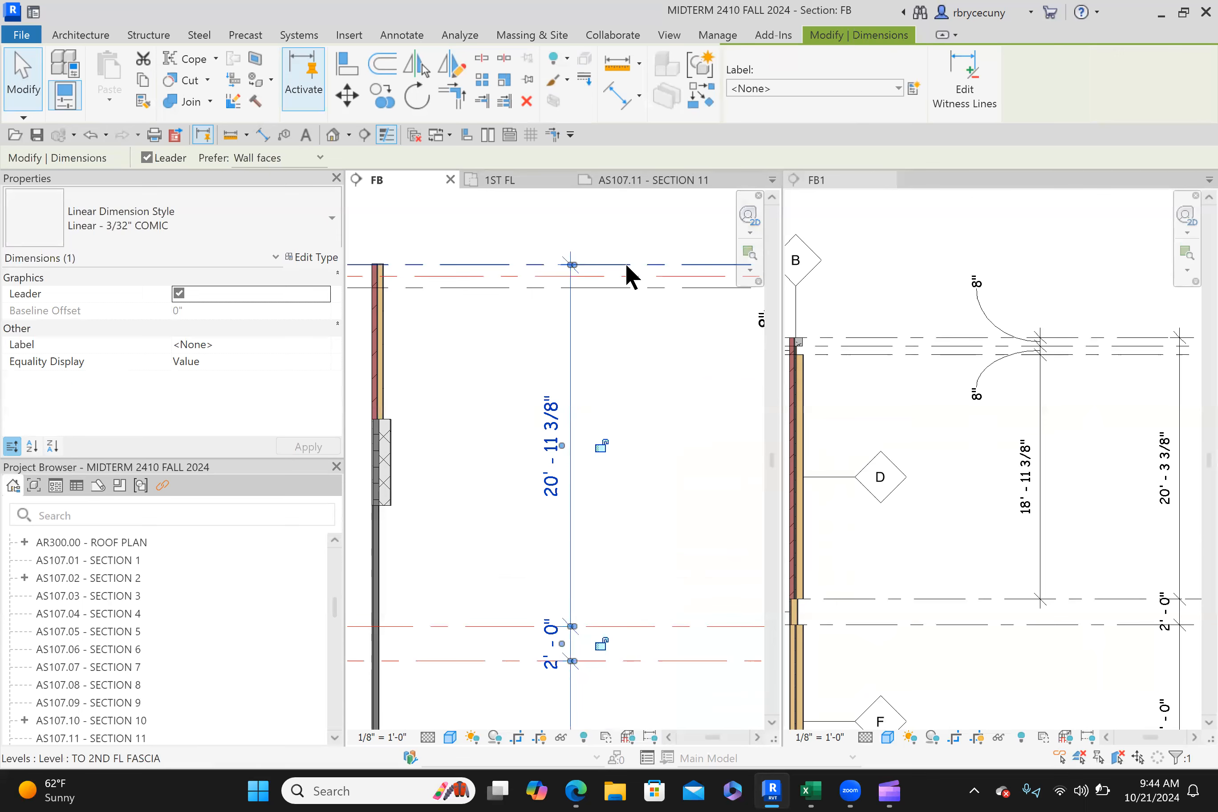
Step: Set the FB dimension from the second-floor level to the TO 2ND FL FASCIA level to 20' 3 3/8"
{"action": "left_click", "coordinate": [552, 438]}
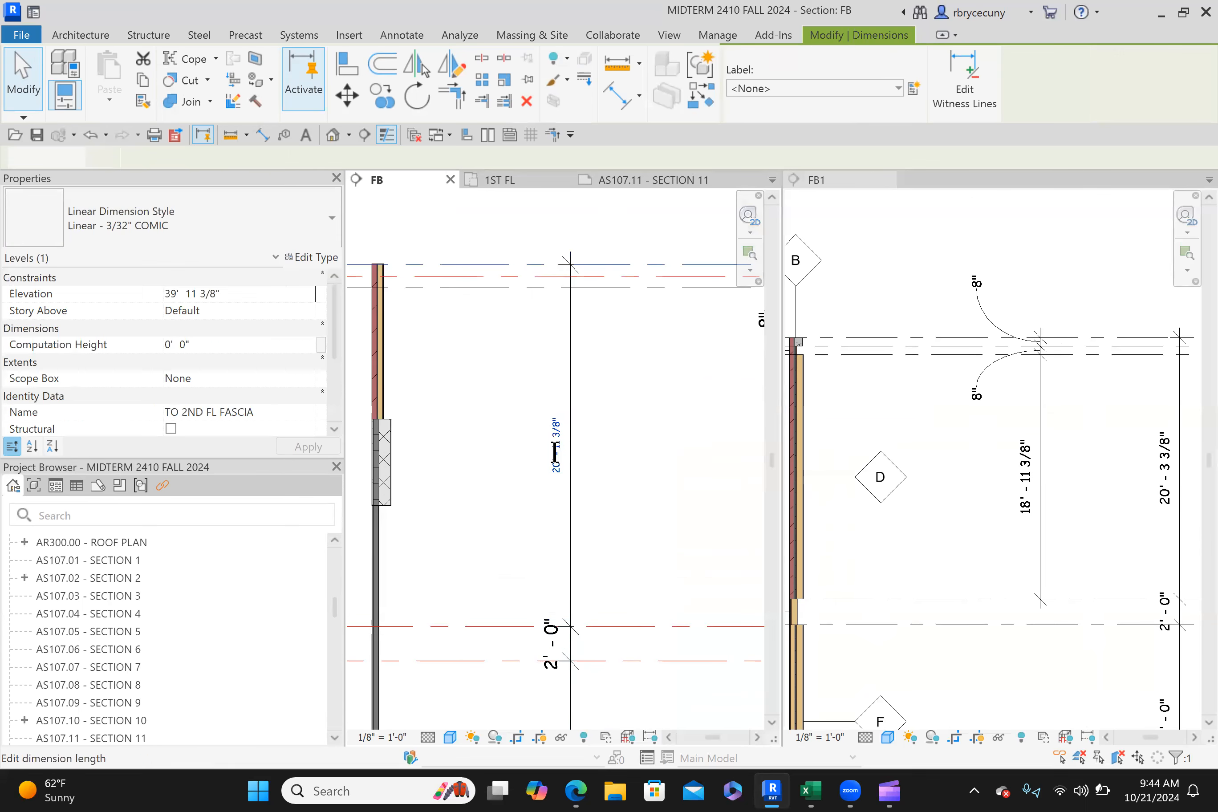
{"action": "left_click_drag", "start_coordinate": [562, 445], "coordinate": [658, 447]}
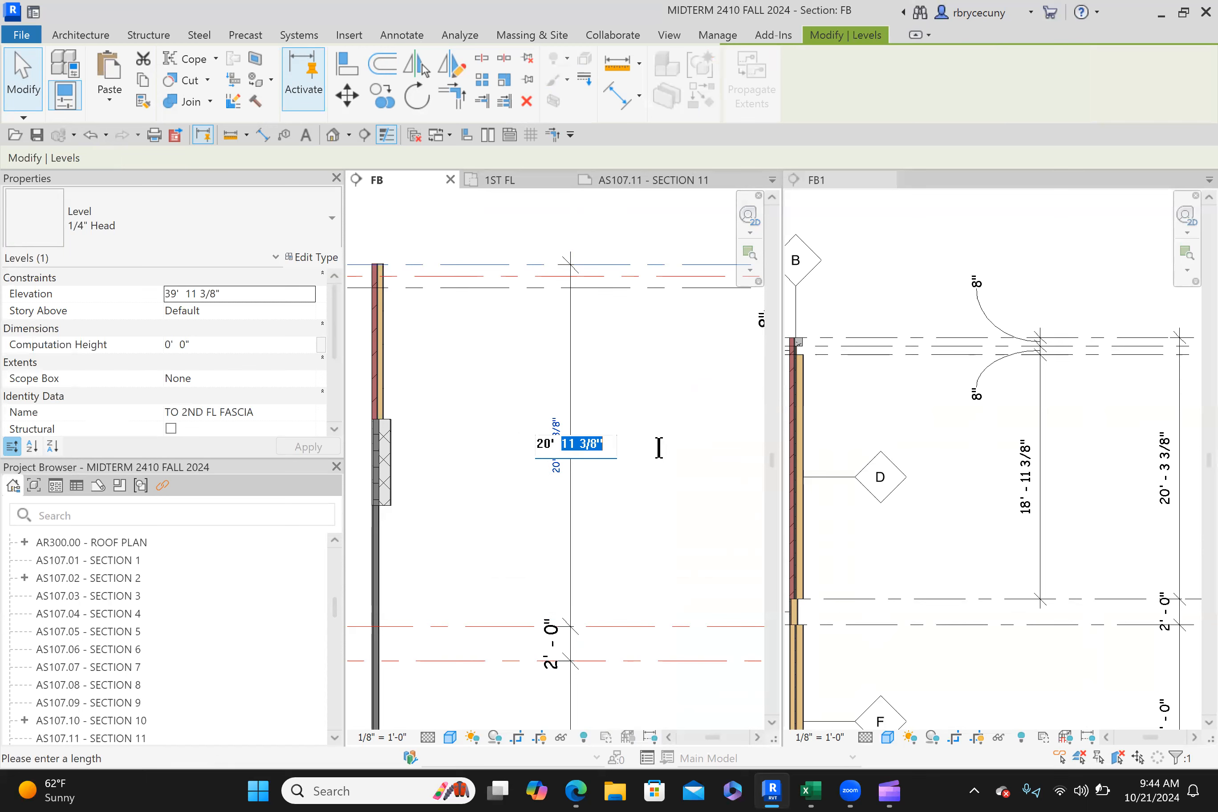
{"action": "type", "text": "3"}
{"action": "key", "text": "Return"}
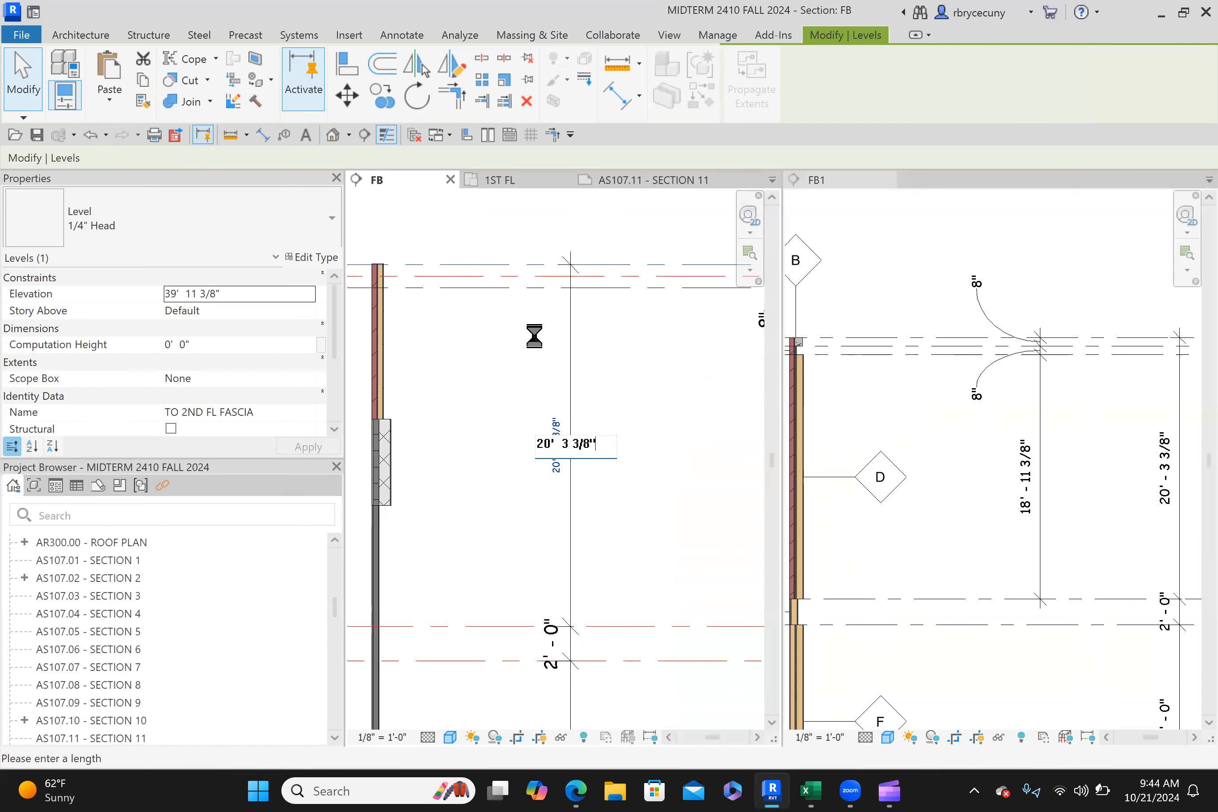
{"action": "key", "text": "Return"}
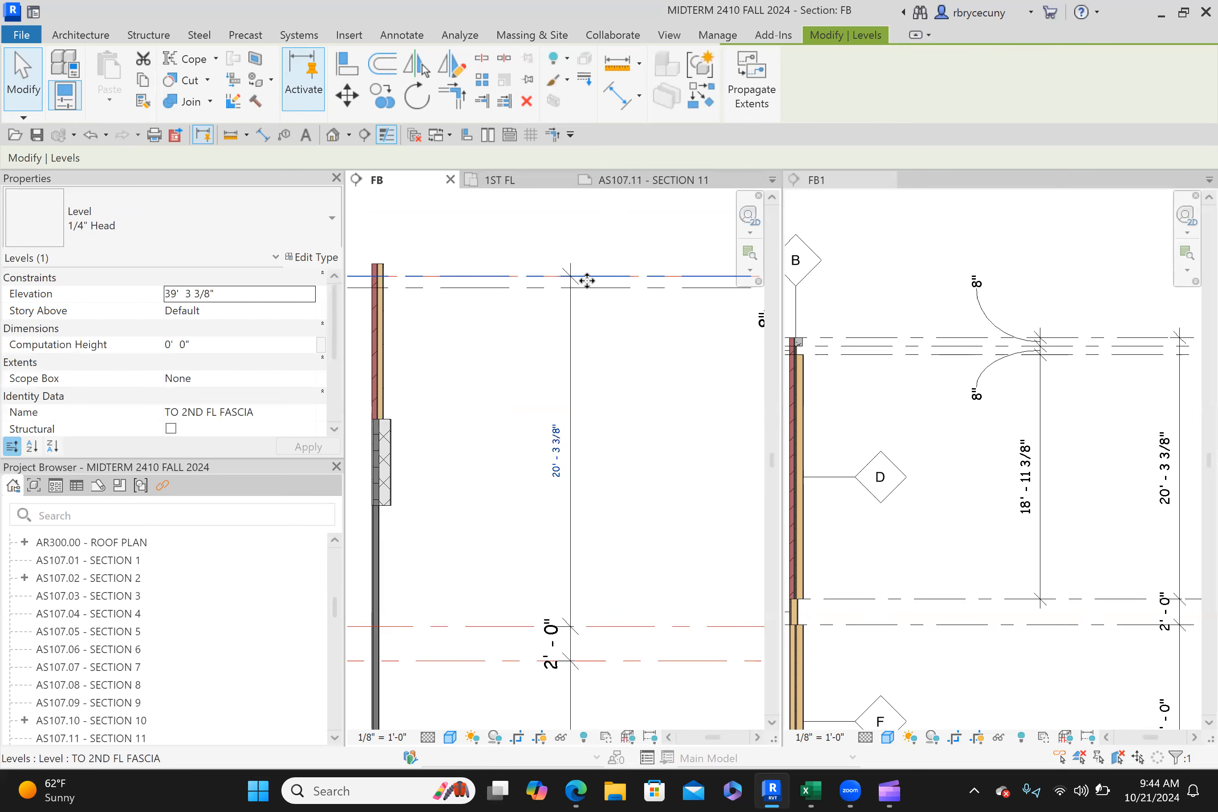
Step: Pick out the TO 2ND FL WALL level coinciding with TO 2ND FL FASCIA and move it about 2" below the fascia level
{"action": "scroll", "coordinate": [587, 285], "scroll_direction": "up", "scroll_amount": 5}
{"action": "scroll", "coordinate": [431, 261], "scroll_direction": "up", "scroll_amount": 3}
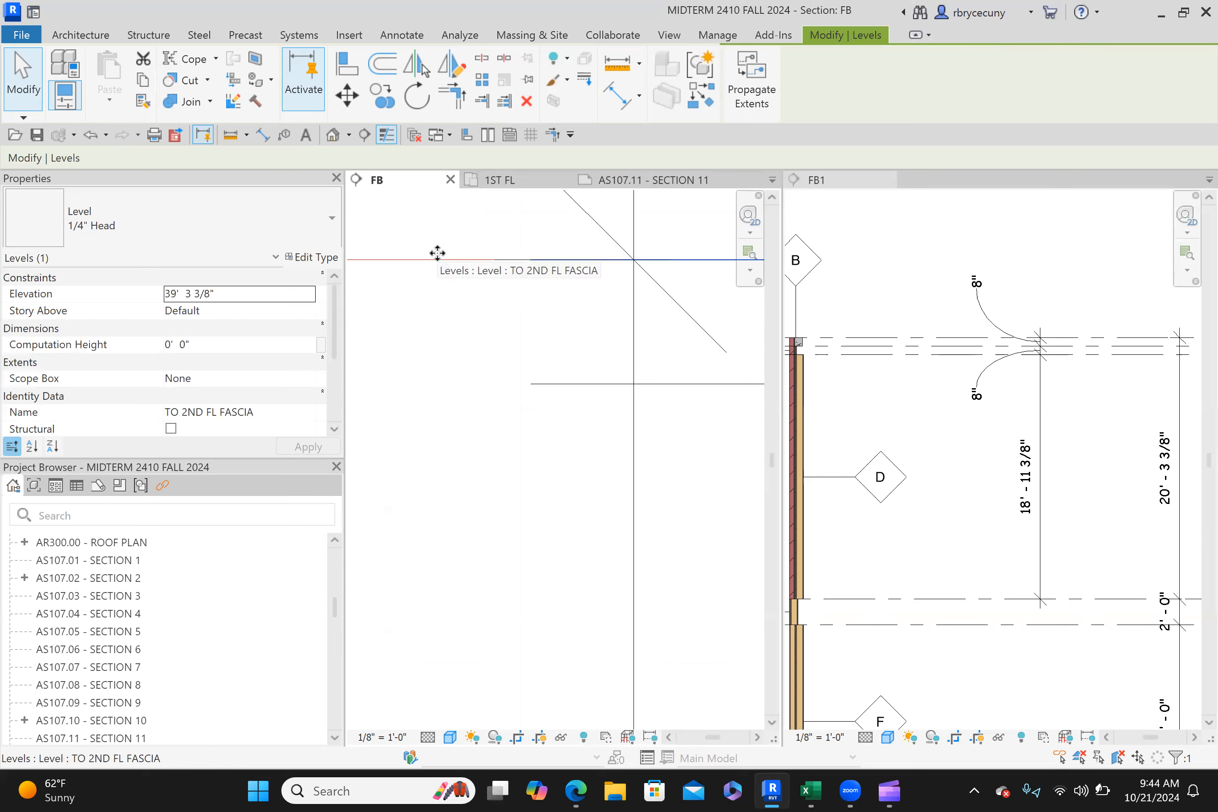
{"action": "middle_click_drag", "start_coordinate": [437, 263], "coordinate": [517, 263]}
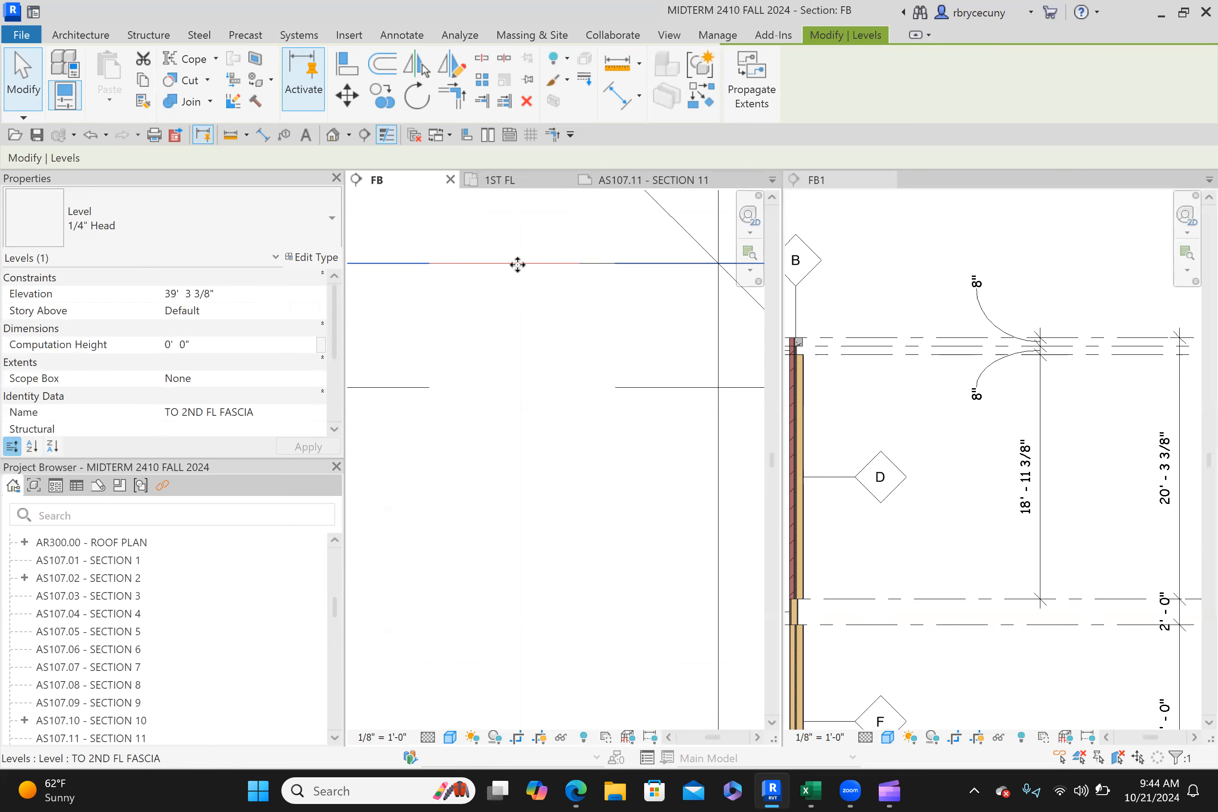
{"action": "key", "text": "Escape"}
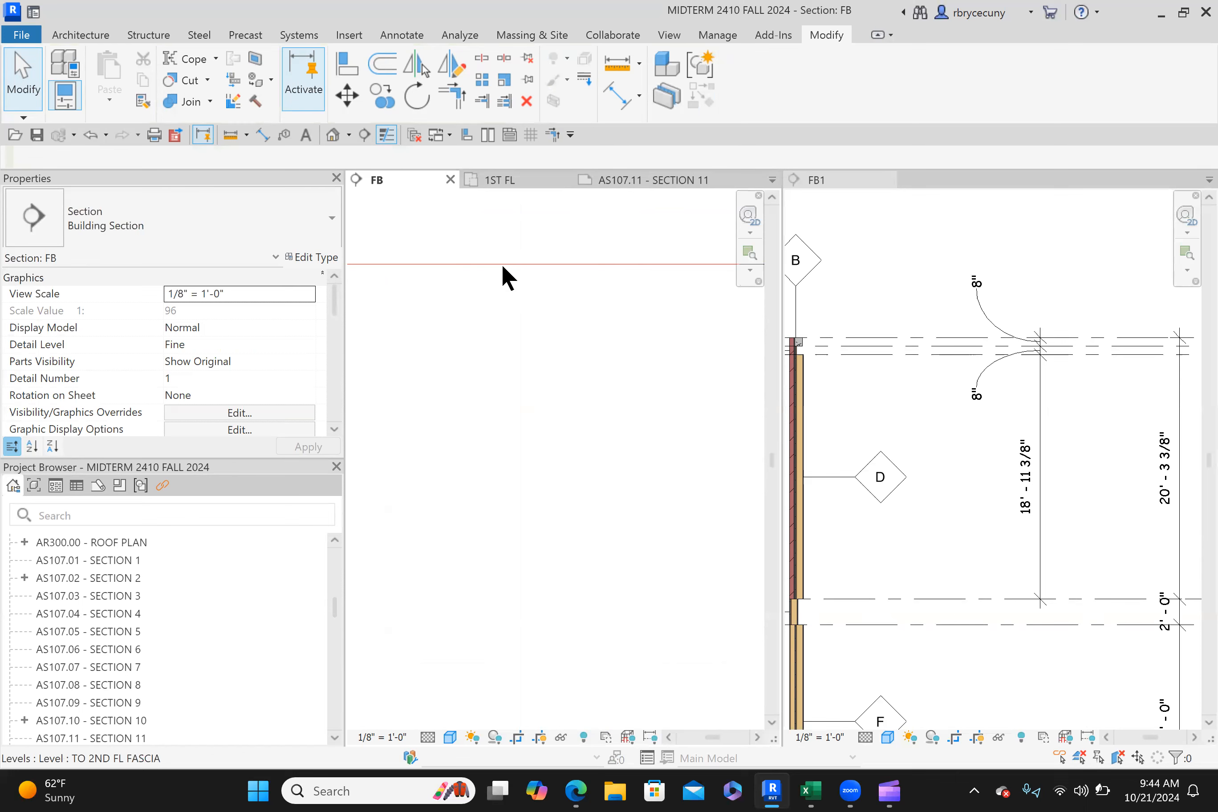
{"action": "left_click", "coordinate": [501, 263]}
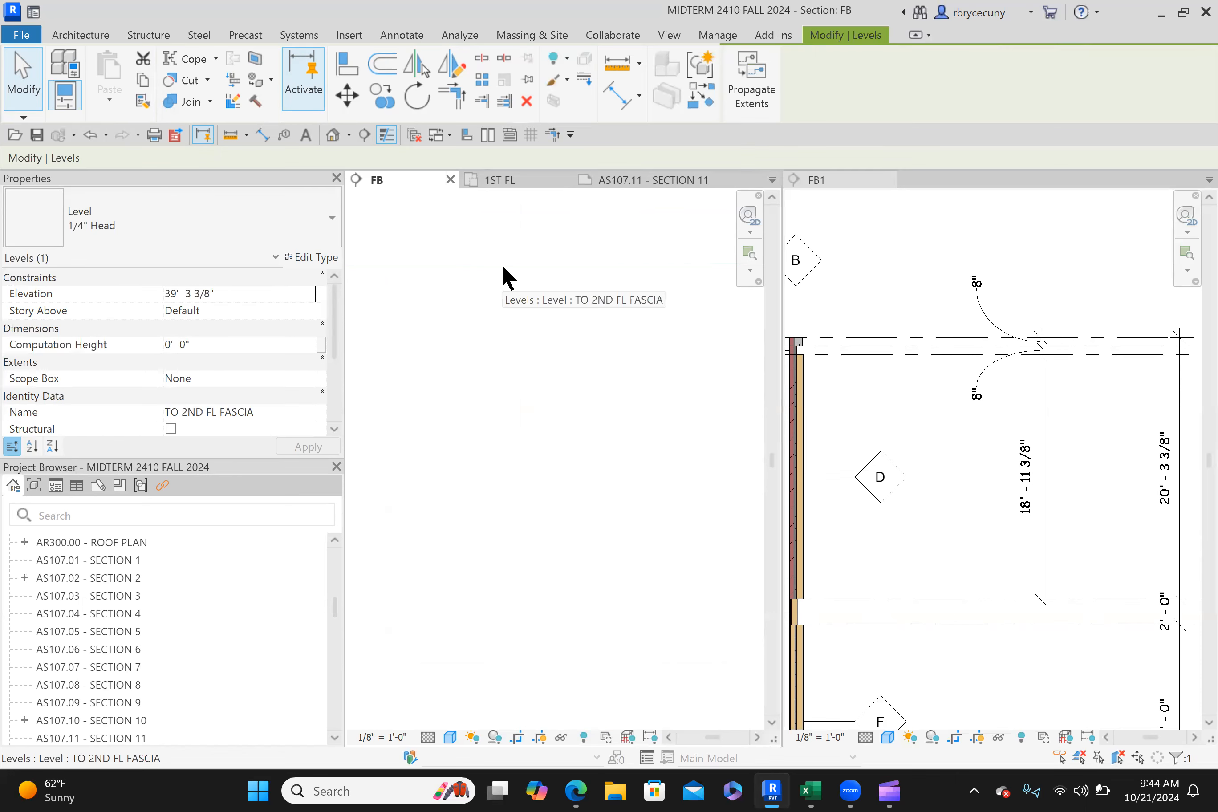
{"action": "key", "text": "Escape"}
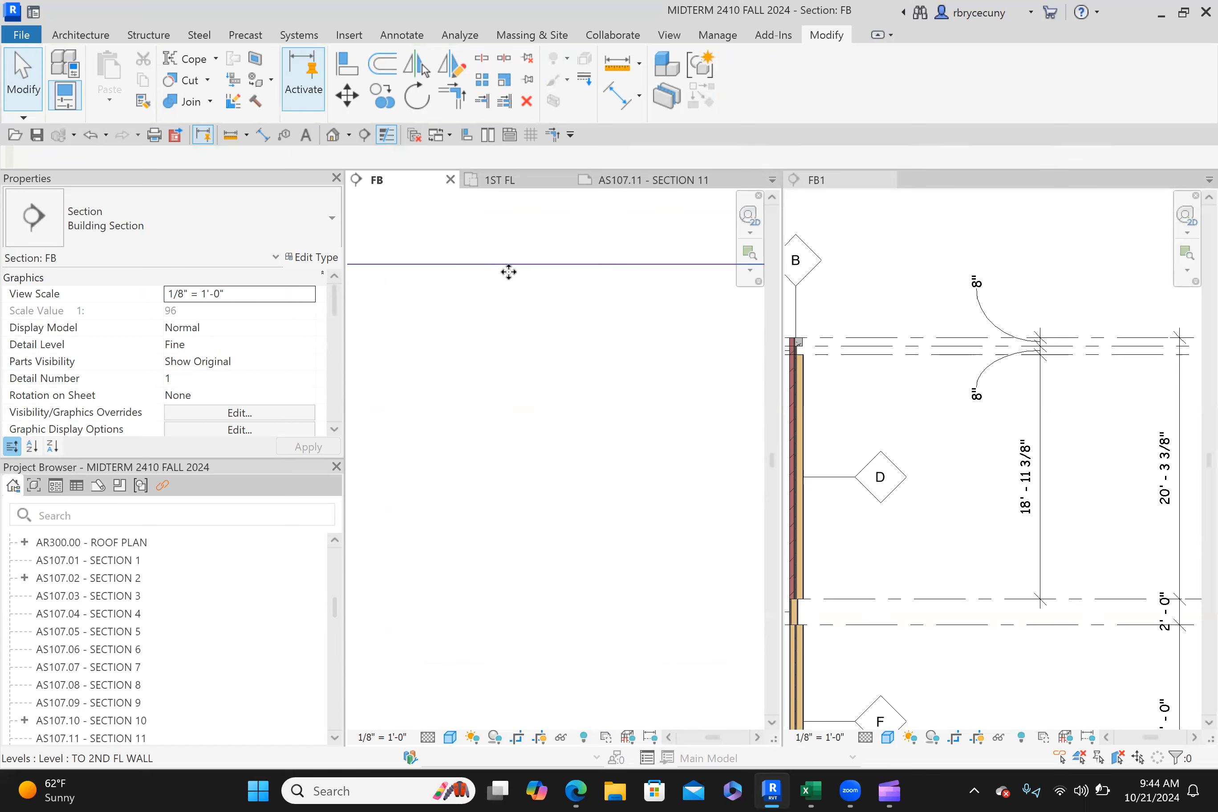
{"action": "left_click", "coordinate": [508, 268]}
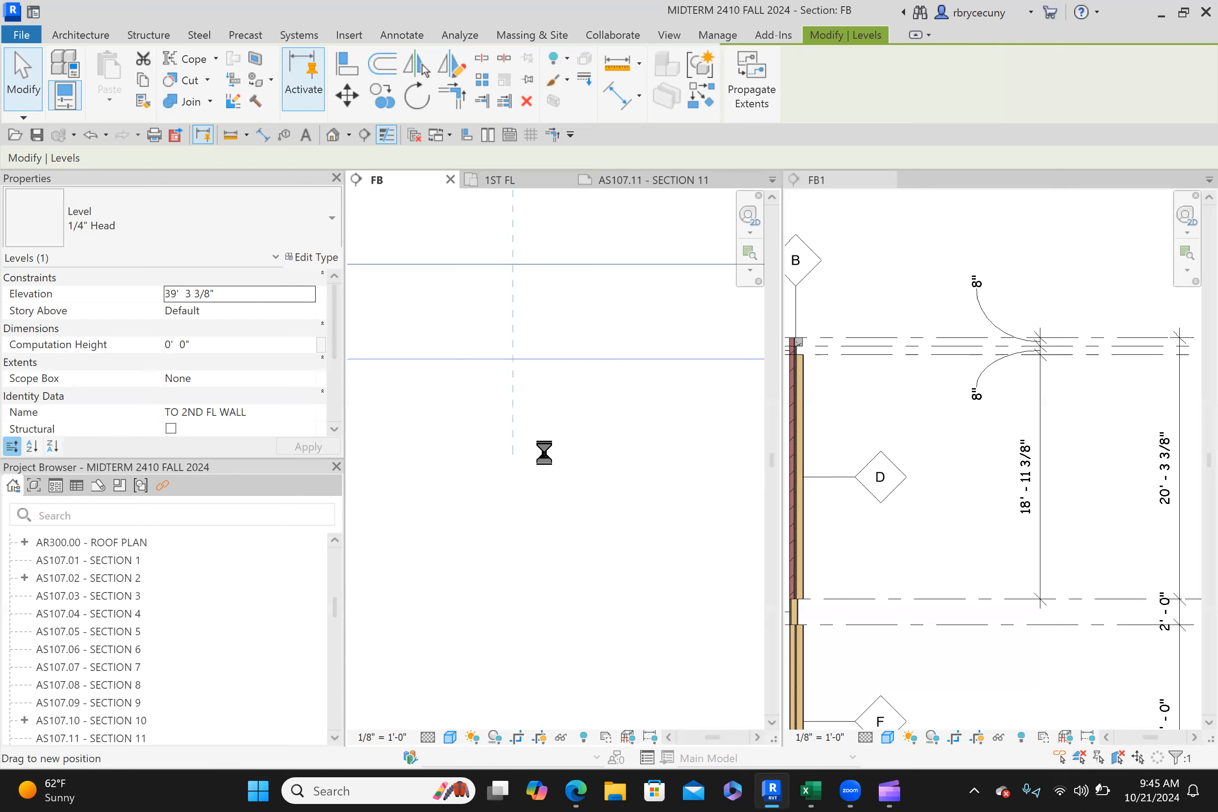
{"action": "left_click", "coordinate": [539, 421]}
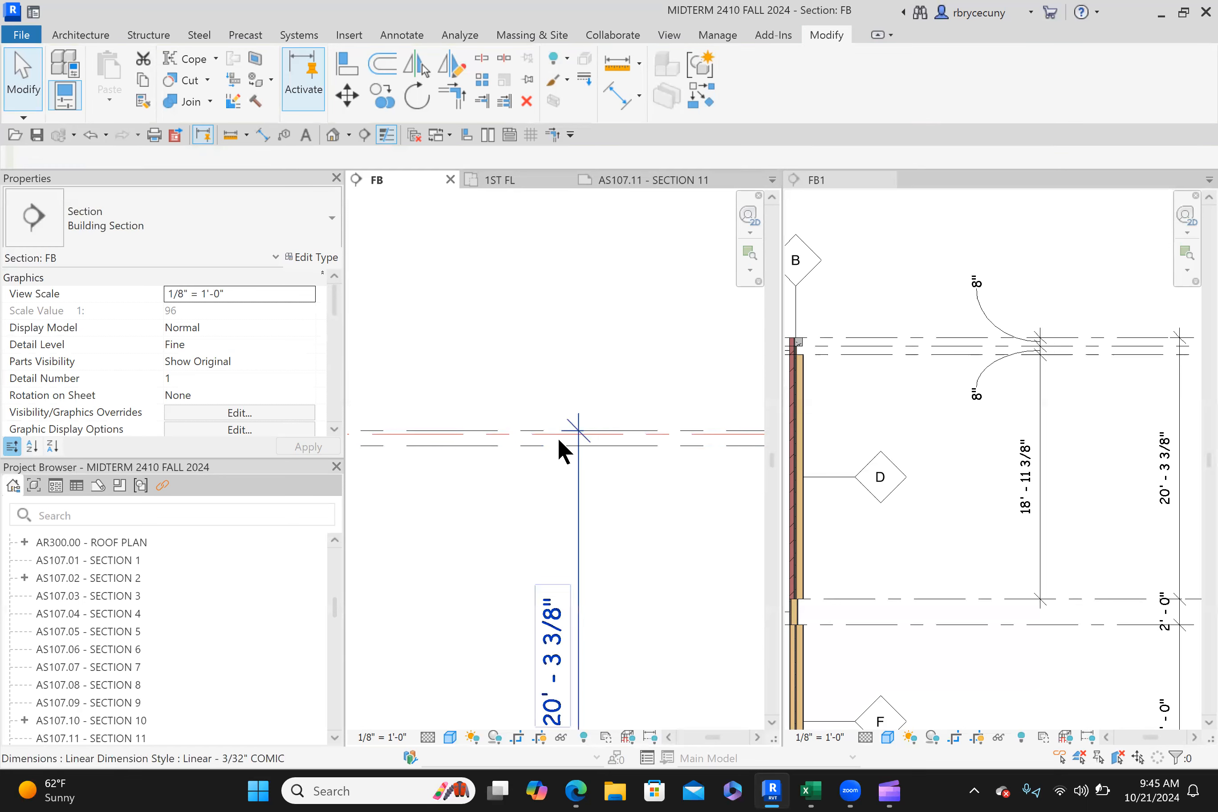
Step: Add an aligned dimension between the TO 2ND FL FASCIA and TO 2ND FL WALL levels in FB
{"action": "scroll", "coordinate": [559, 440], "scroll_direction": "up", "scroll_amount": 6}
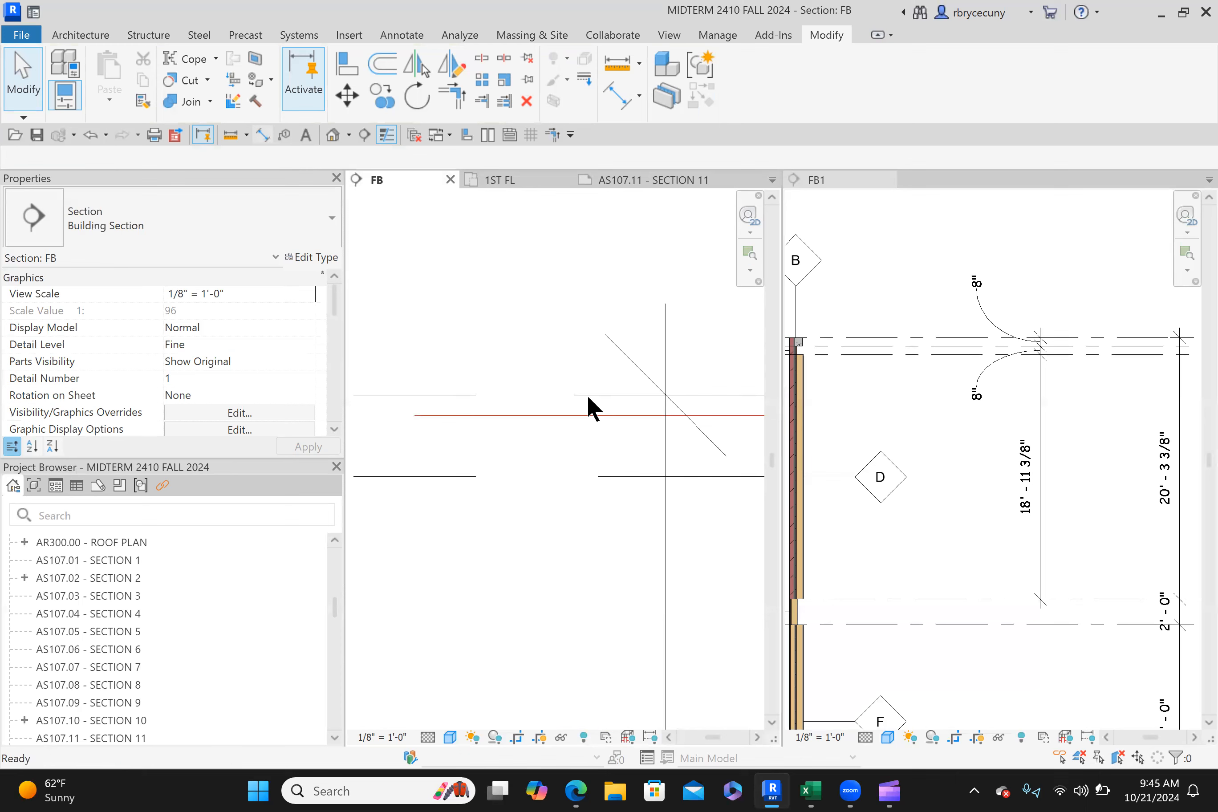
{"action": "key", "text": "d"}
{"action": "key", "text": "i"}
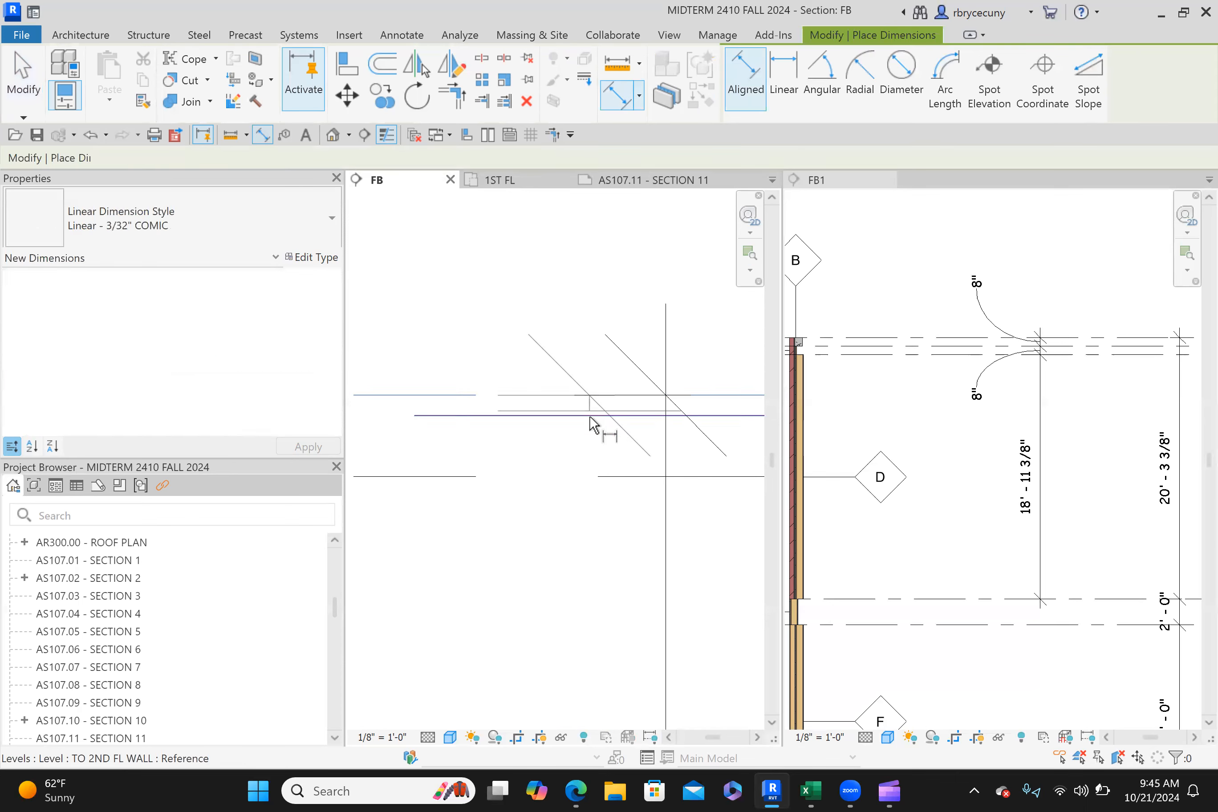
{"action": "left_click", "coordinate": [589, 416]}
{"action": "left_click", "coordinate": [564, 440]}
{"action": "scroll", "coordinate": [502, 437], "scroll_direction": "down", "scroll_amount": 2}
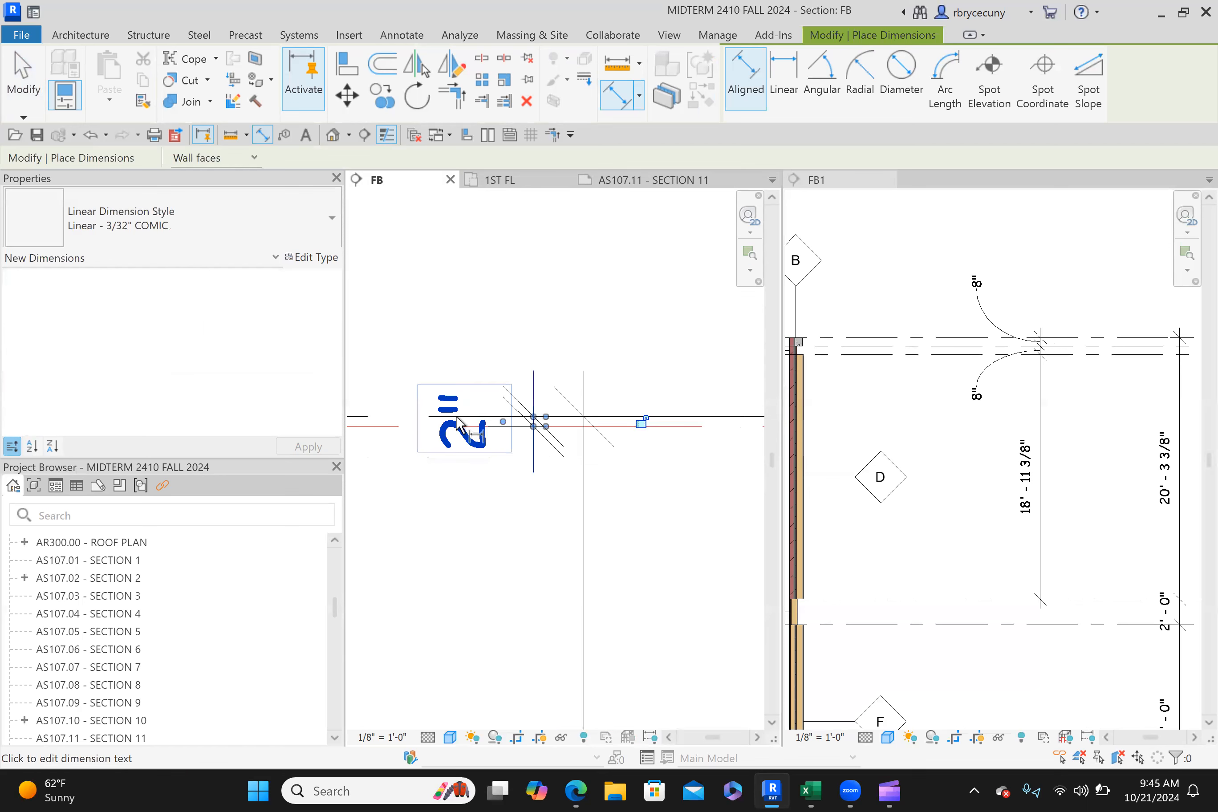
{"action": "left_click", "coordinate": [21, 73]}
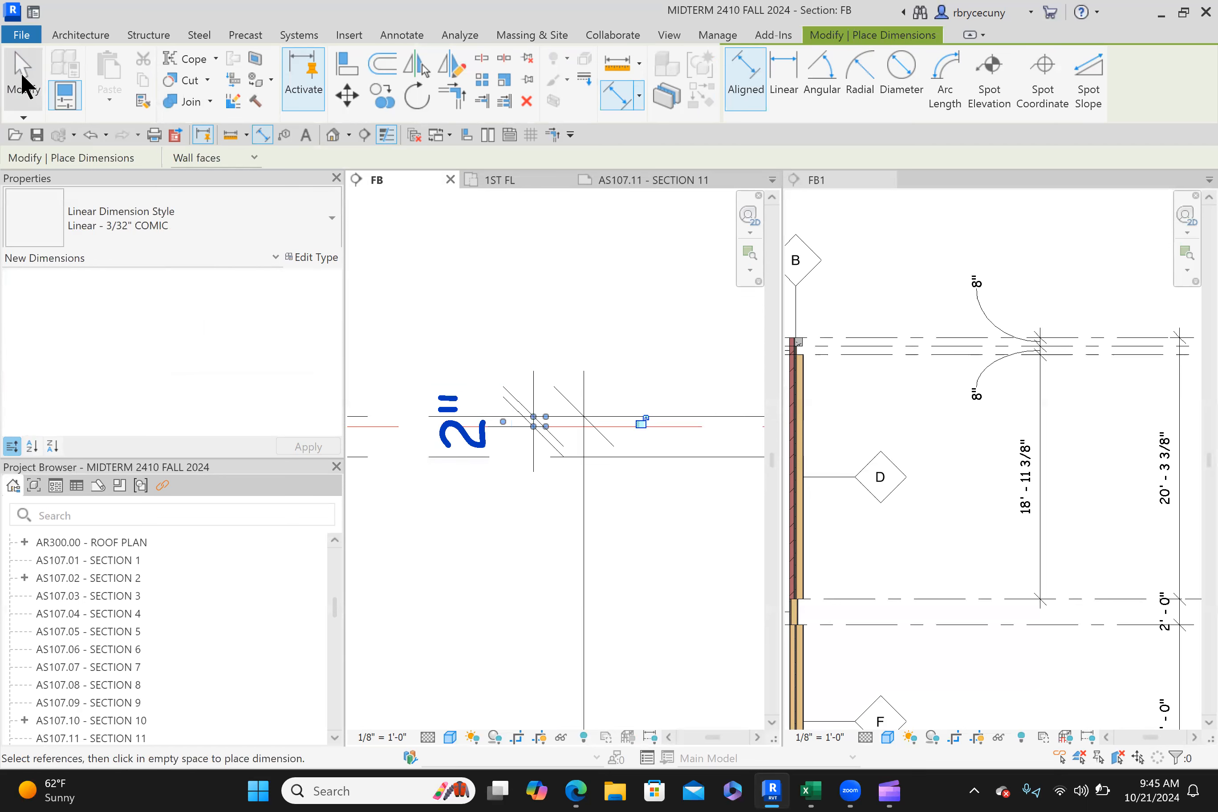
Step: Set the distance from the TO 2ND FL WALL level up to the TO 2ND FL FASCIA level to 8"
{"action": "left_click", "coordinate": [654, 426]}
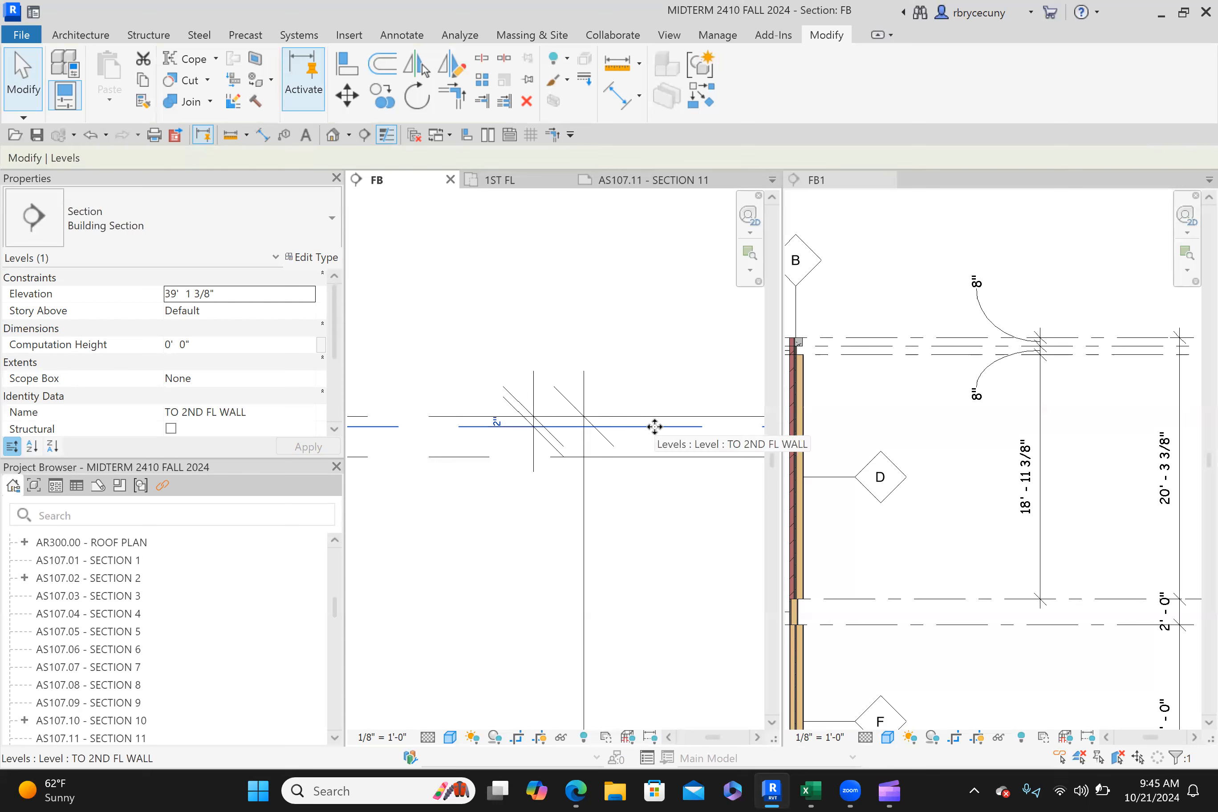
{"action": "left_click", "coordinate": [489, 419]}
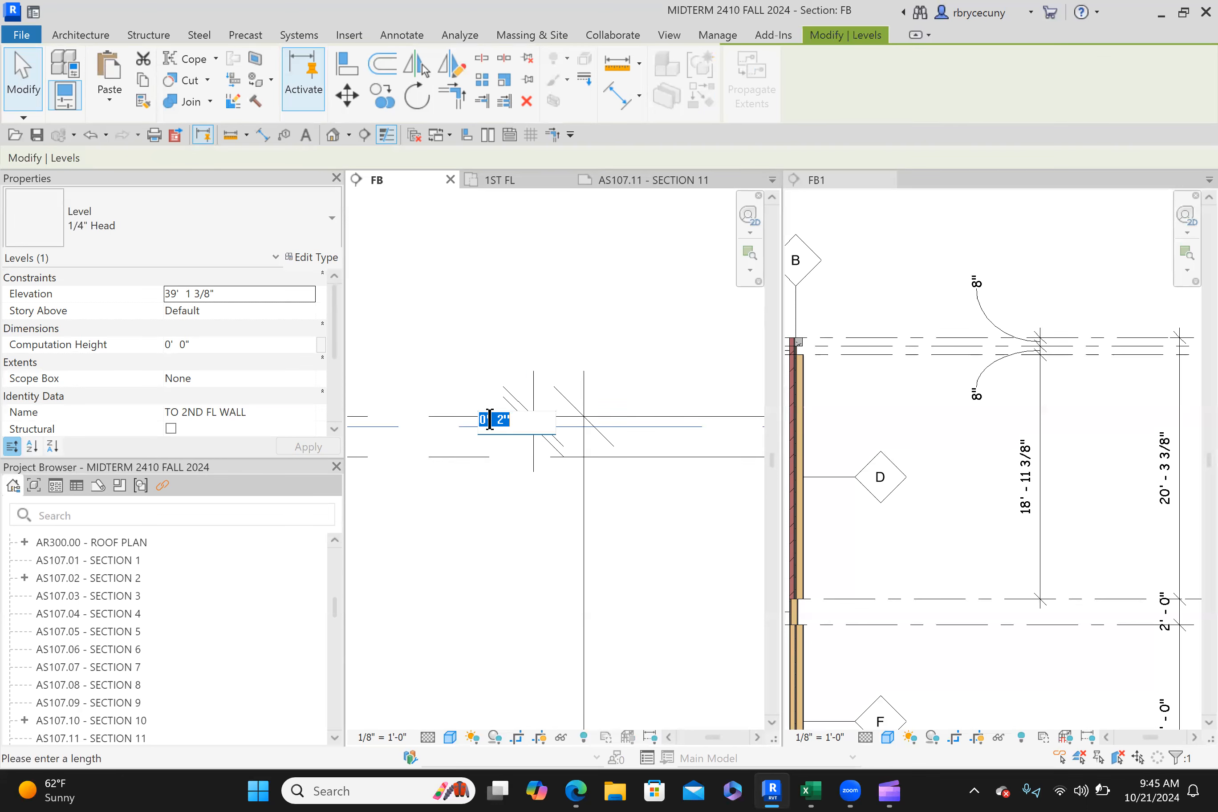
{"action": "type", "text": "8"}
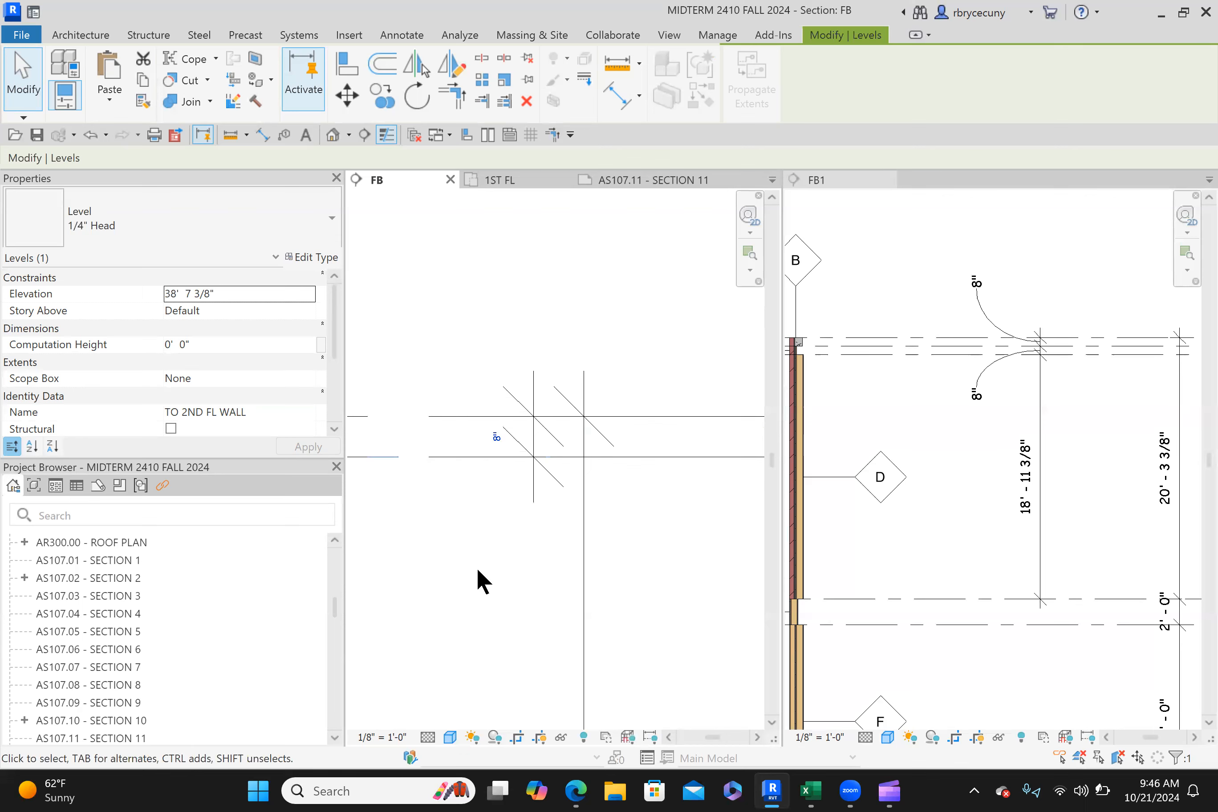
Step: Move the BO 2ND FL FASCIA level away from the coinciding TO 2ND FL WALL level, about 5'-6" below it
{"action": "scroll", "coordinate": [490, 497], "scroll_direction": "down", "scroll_amount": 5}
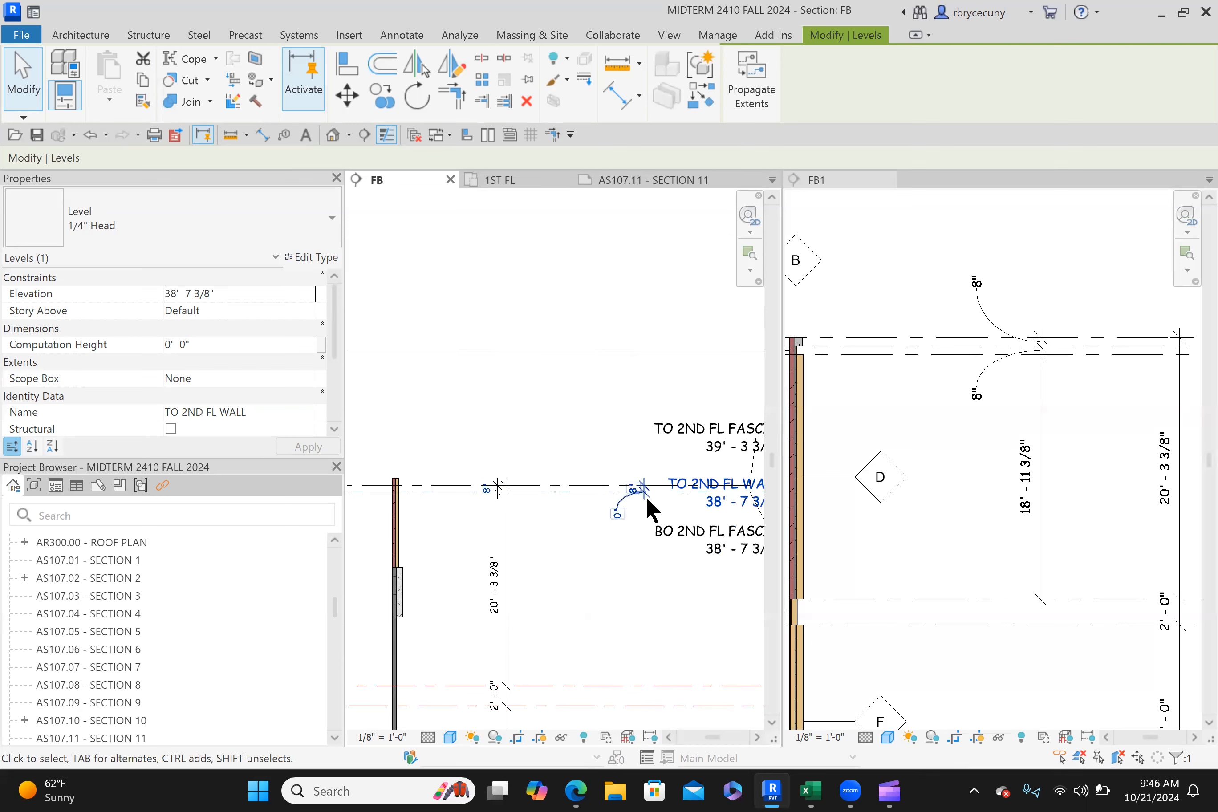
{"action": "scroll", "coordinate": [645, 495], "scroll_direction": "up", "scroll_amount": 5}
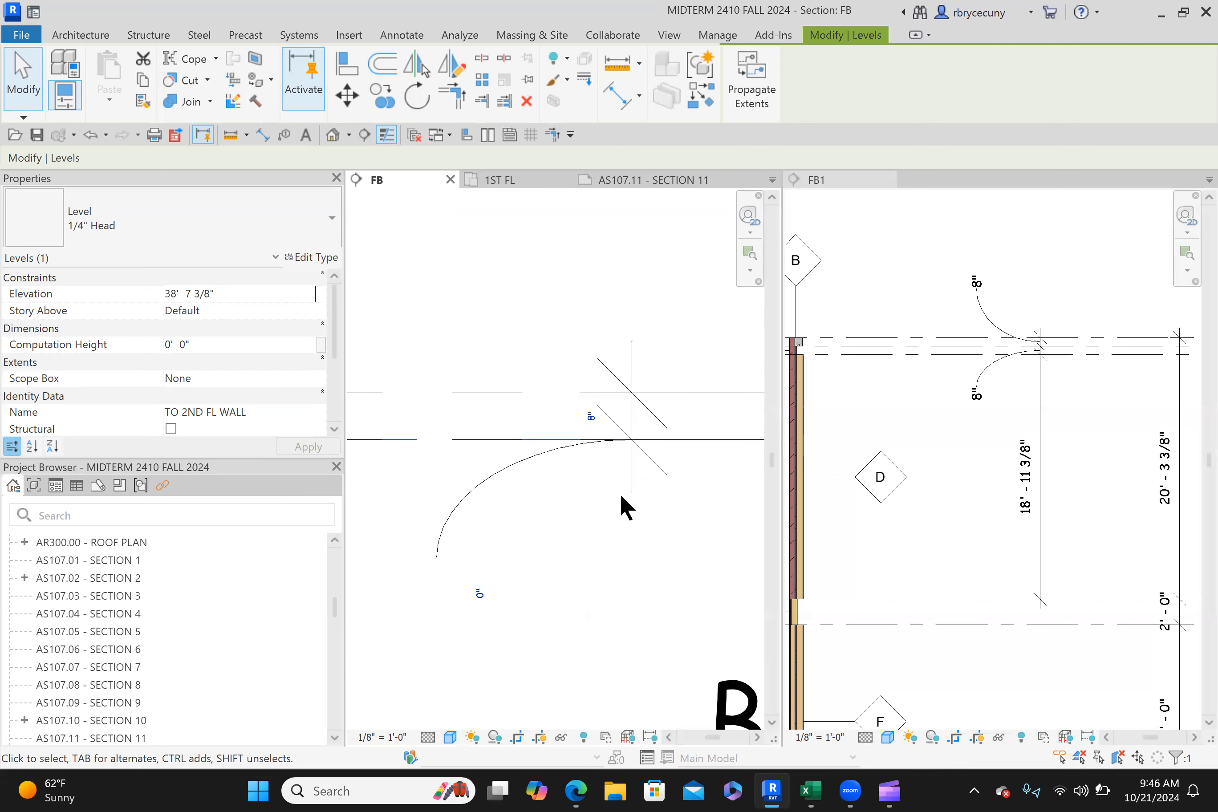
{"action": "scroll", "coordinate": [552, 492], "scroll_direction": "down", "scroll_amount": 4}
{"action": "middle_click_drag", "start_coordinate": [633, 536], "coordinate": [530, 513]}
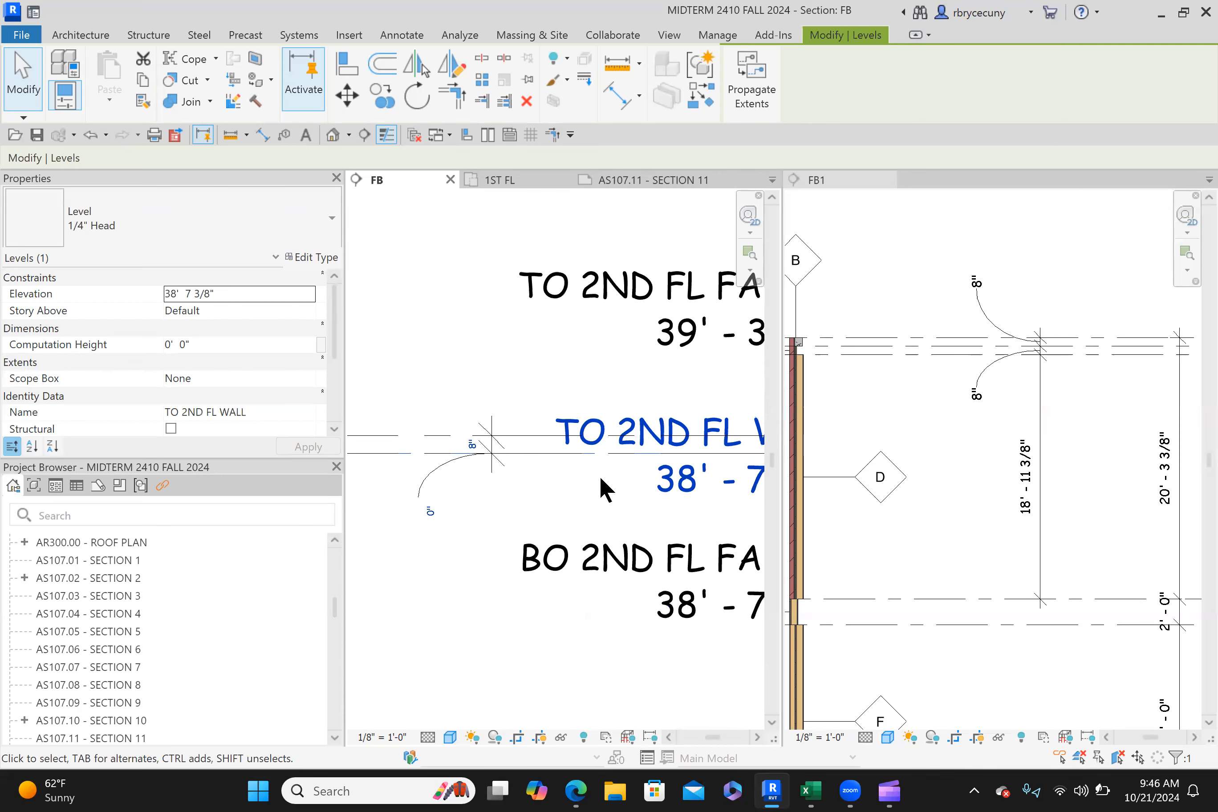
{"action": "scroll", "coordinate": [600, 474], "scroll_direction": "down", "scroll_amount": 3}
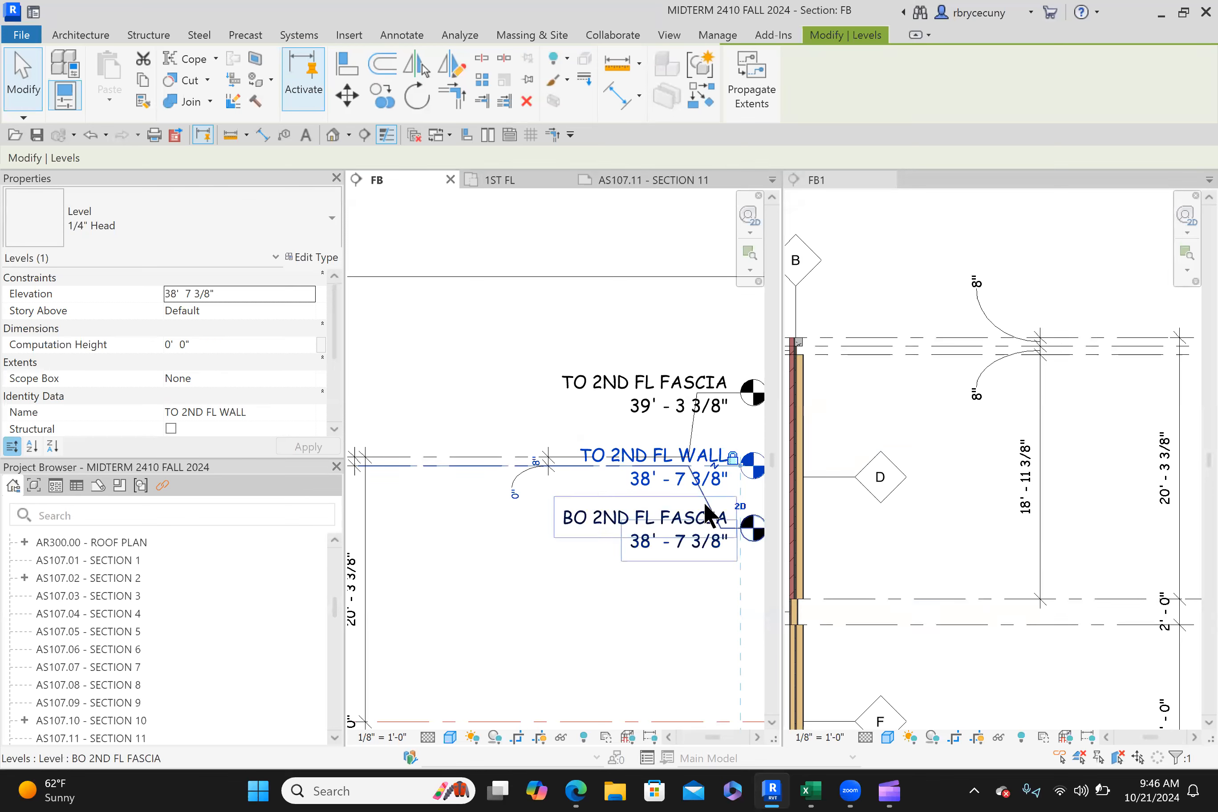
{"action": "left_click", "coordinate": [622, 498]}
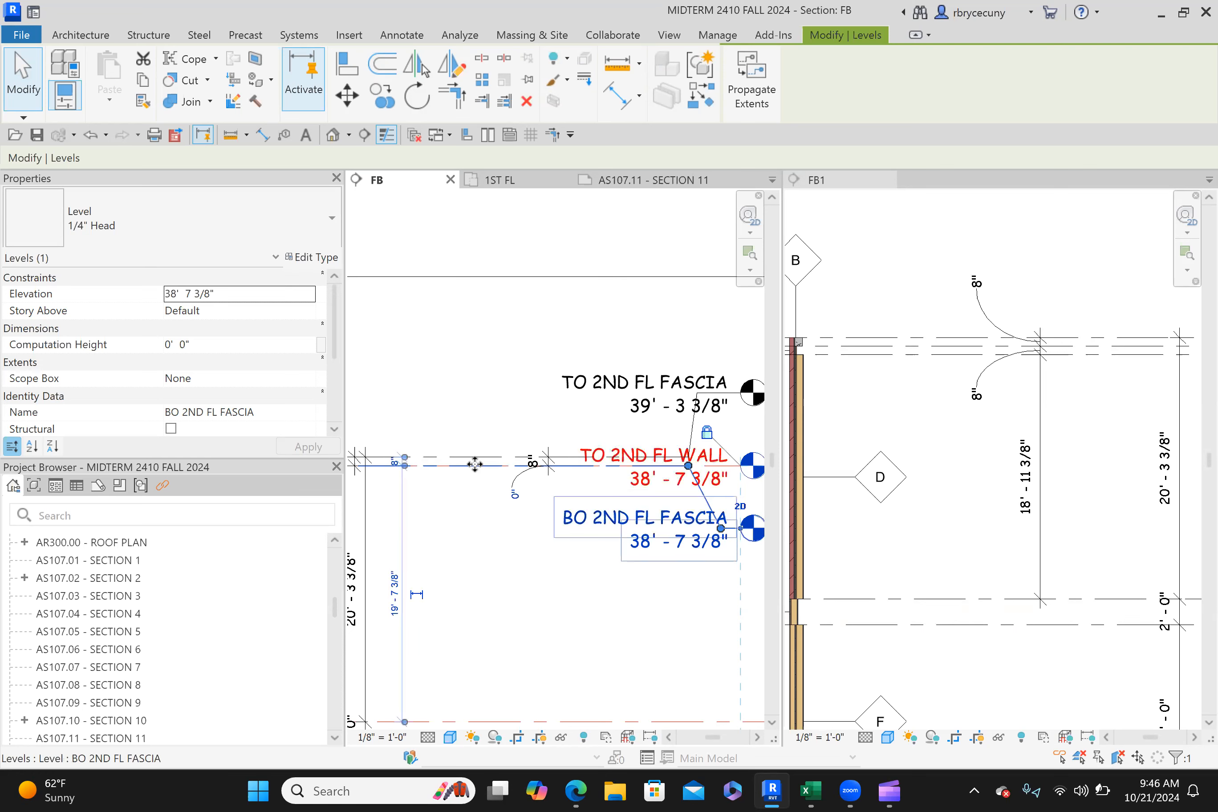
{"action": "left_click_drag", "start_coordinate": [470, 534], "coordinate": [489, 569]}
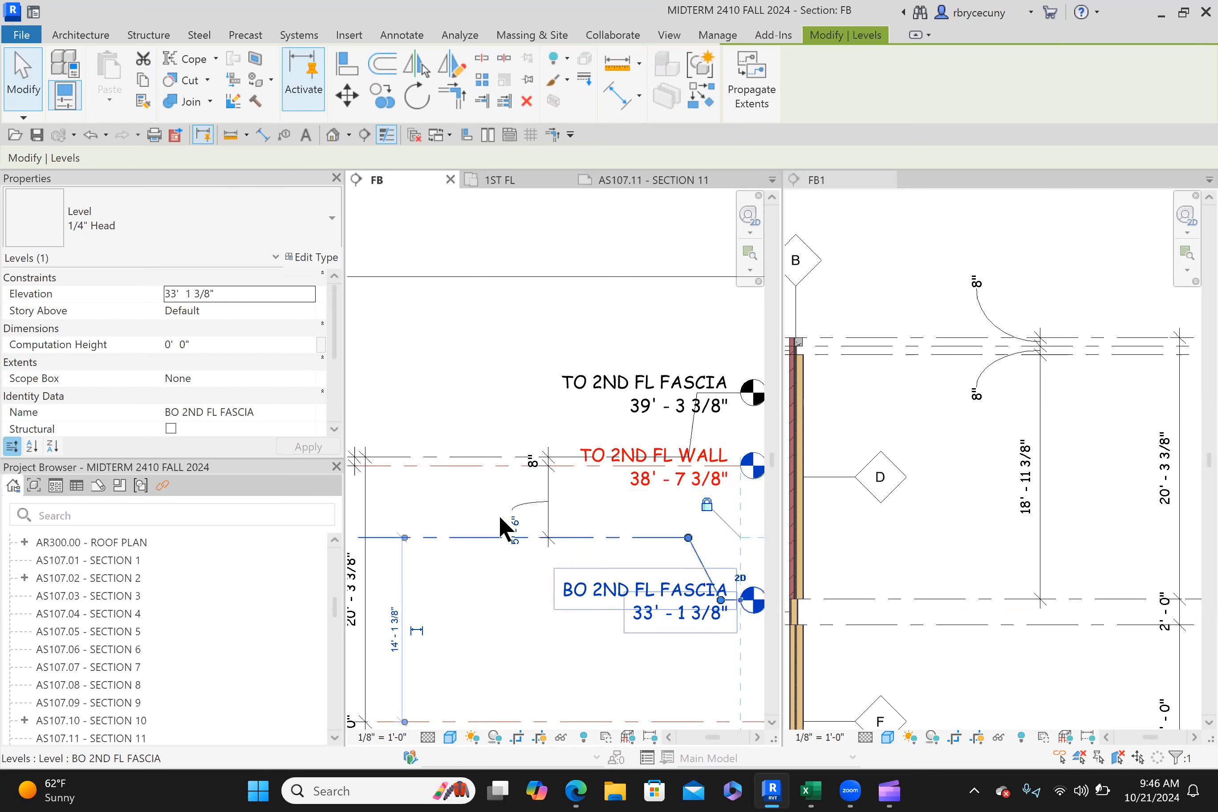
Step: Set the dimension between the TO 2ND FL WALL and BO 2ND FL FASCIA levels to 8"
{"action": "left_click", "coordinate": [515, 527]}
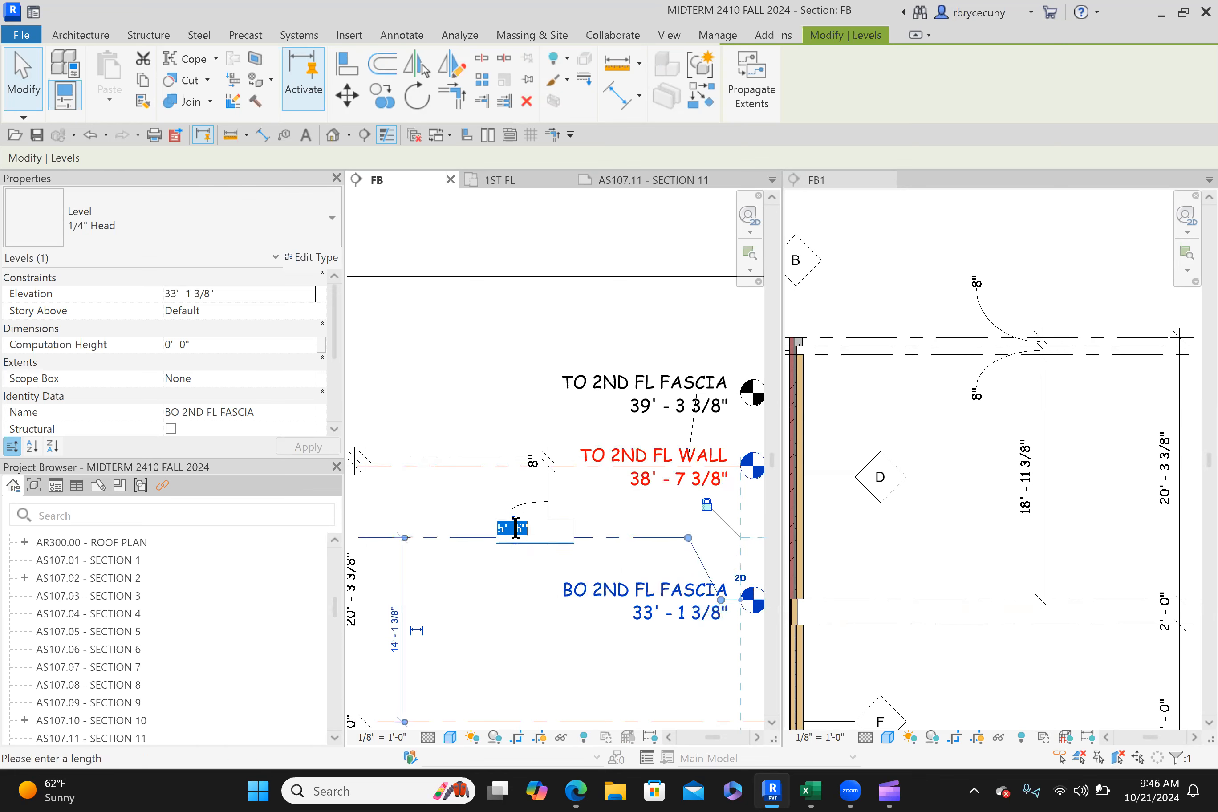
{"action": "key", "text": "Escape"}
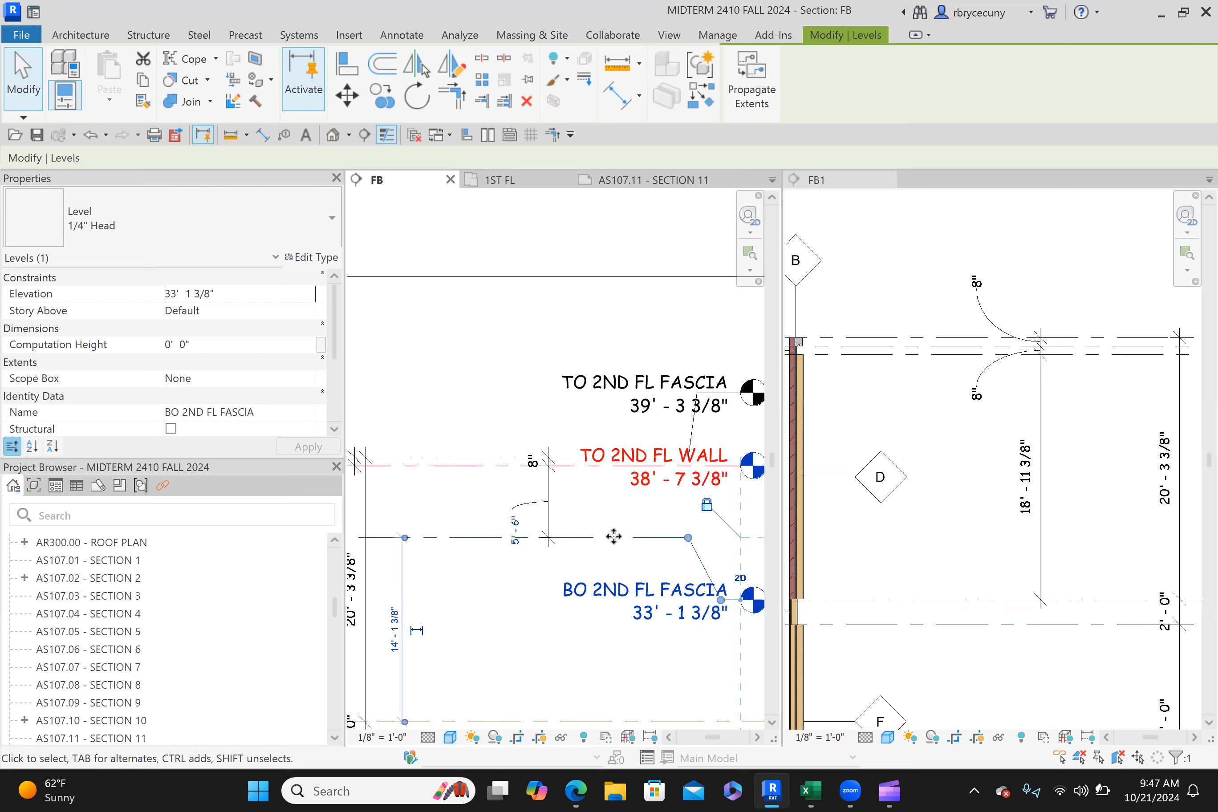
{"action": "left_click", "coordinate": [513, 527]}
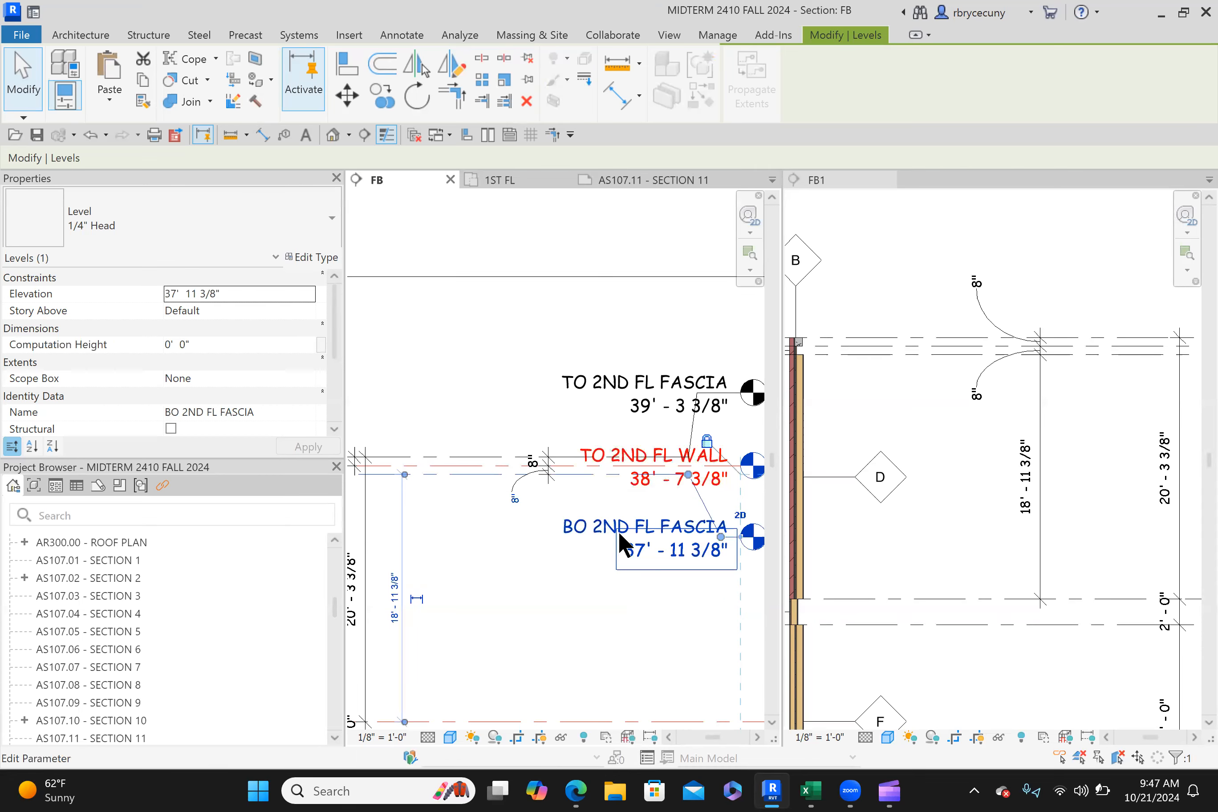
Step: Tag wall components B and C by category at the top of MIDTERM STACKED WALL ONE in FB, using leaders
{"action": "scroll", "coordinate": [524, 563], "scroll_direction": "down", "scroll_amount": 5}
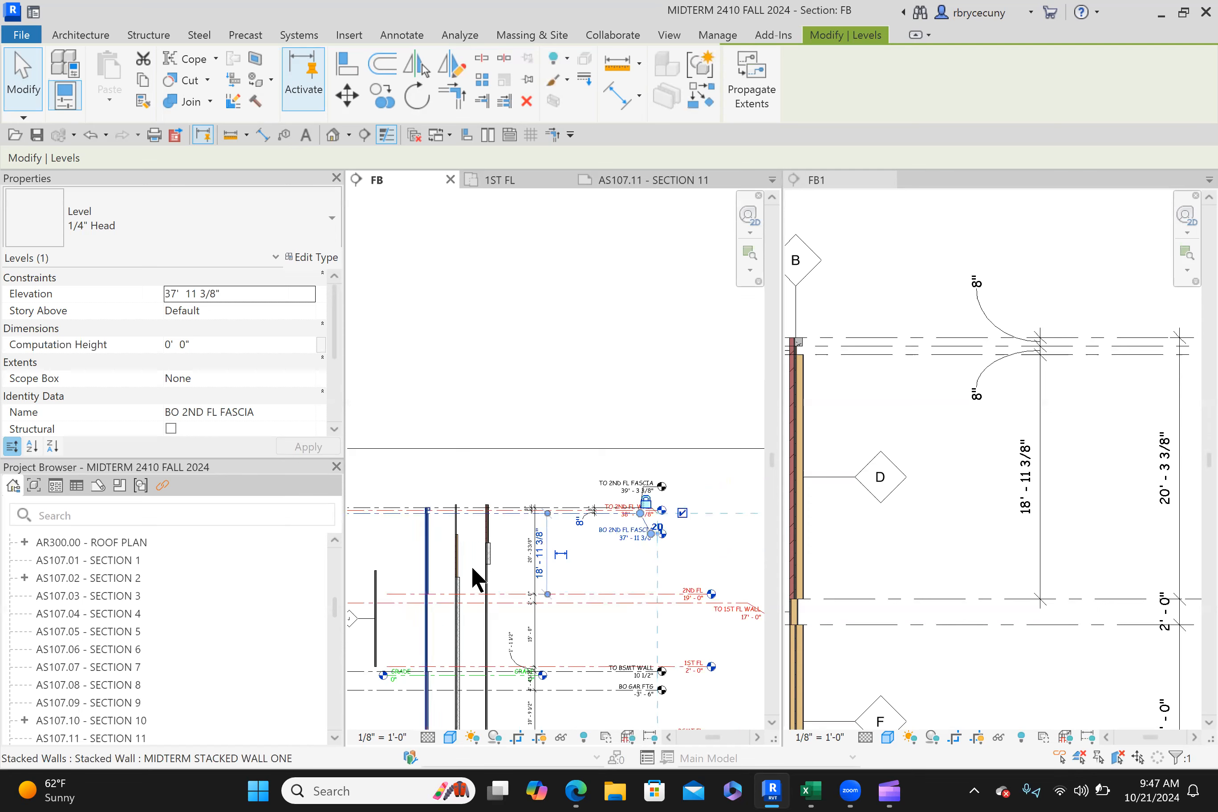
{"action": "scroll", "coordinate": [471, 567], "scroll_direction": "up", "scroll_amount": 5}
{"action": "scroll", "coordinate": [472, 568], "scroll_direction": "down", "scroll_amount": 3}
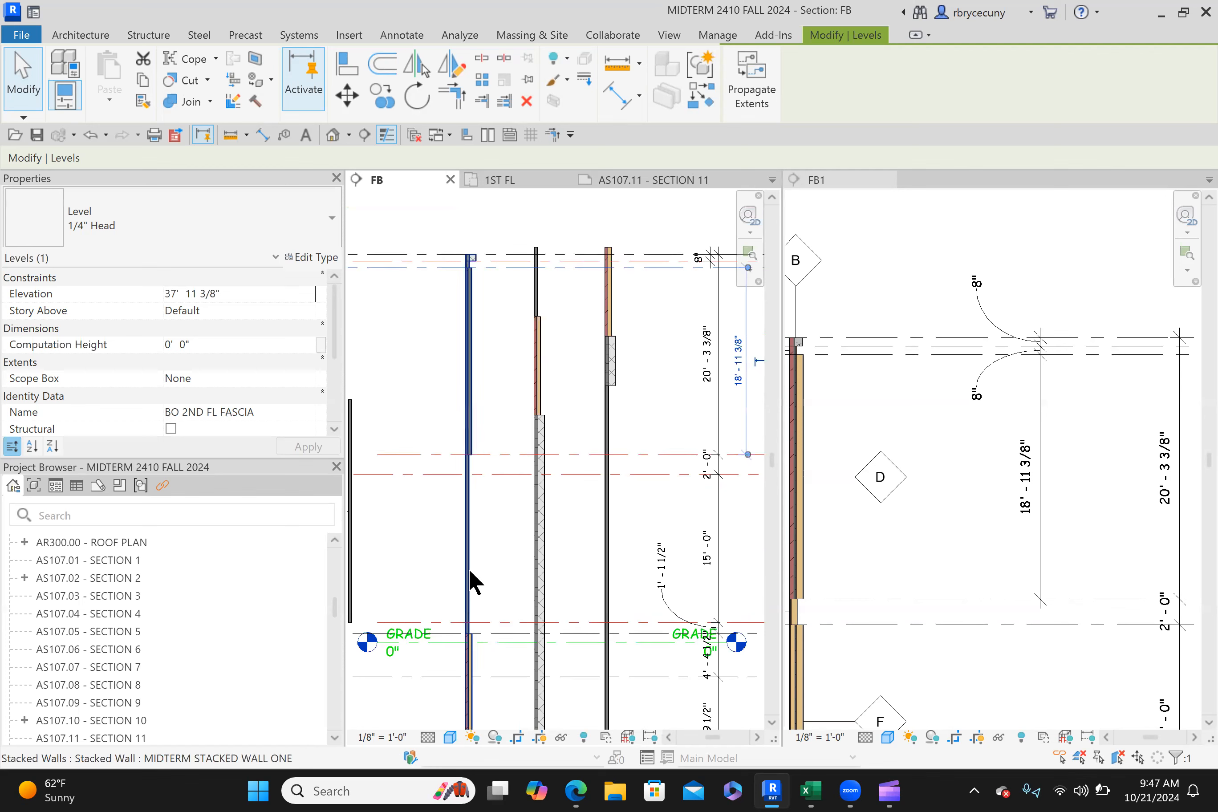
{"action": "scroll", "coordinate": [457, 558], "scroll_direction": "down", "scroll_amount": 2}
{"action": "scroll", "coordinate": [447, 376], "scroll_direction": "up", "scroll_amount": 1}
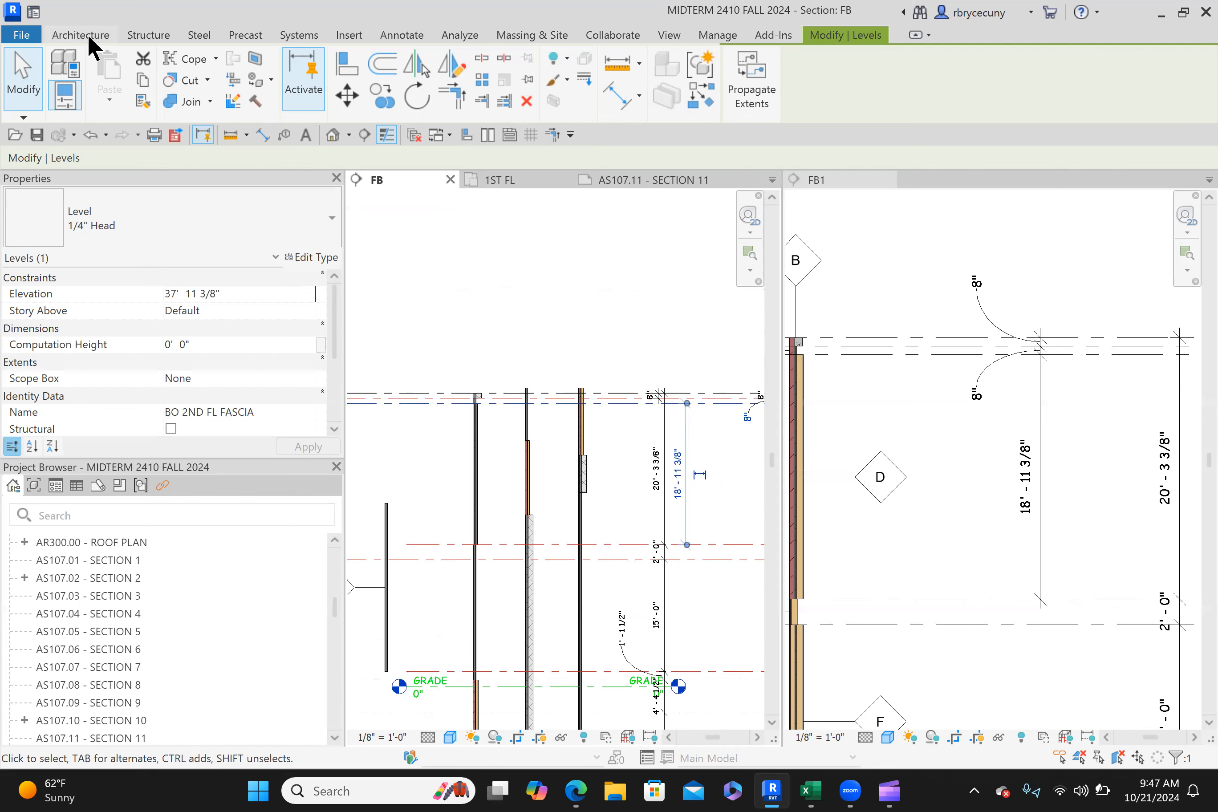
{"action": "left_click", "coordinate": [398, 36]}
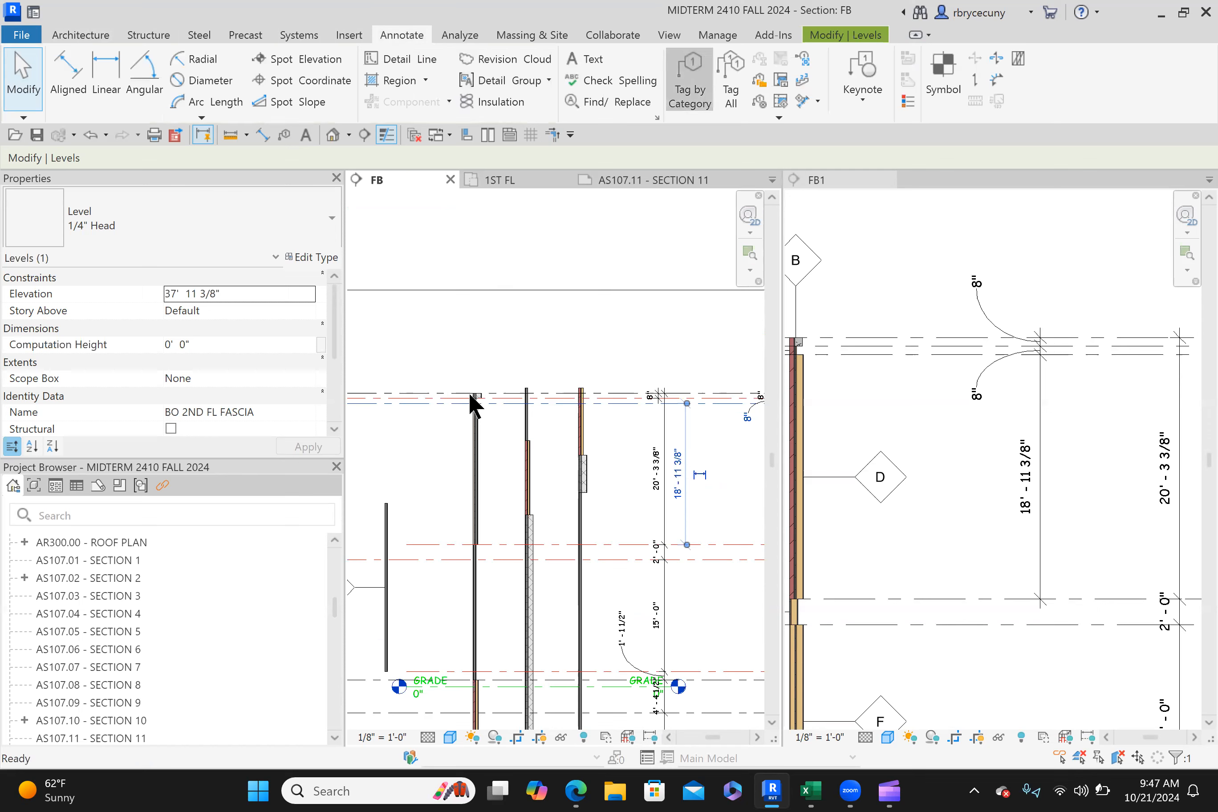
{"action": "key", "text": "Escape"}
{"action": "key", "text": "t"}
{"action": "key", "text": "g"}
{"action": "scroll", "coordinate": [472, 403], "scroll_direction": "up", "scroll_amount": 4}
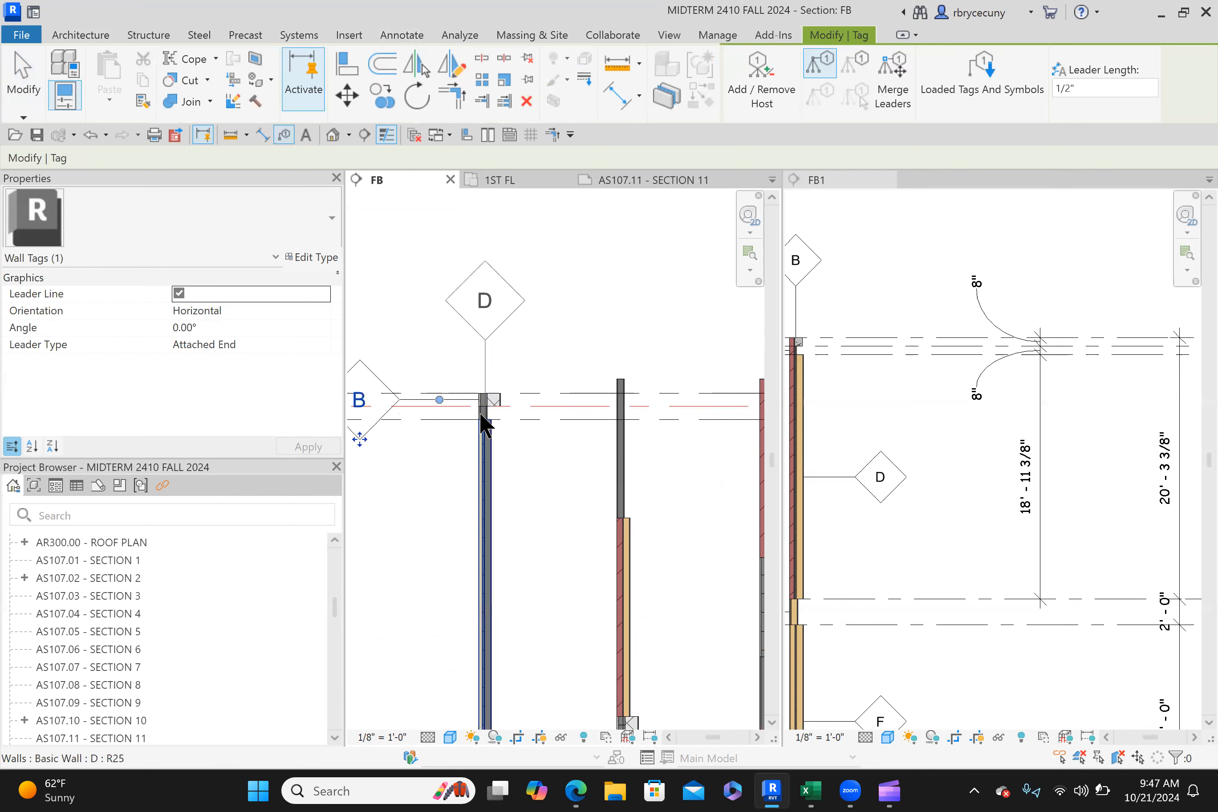
{"action": "scroll", "coordinate": [474, 411], "scroll_direction": "up", "scroll_amount": 2}
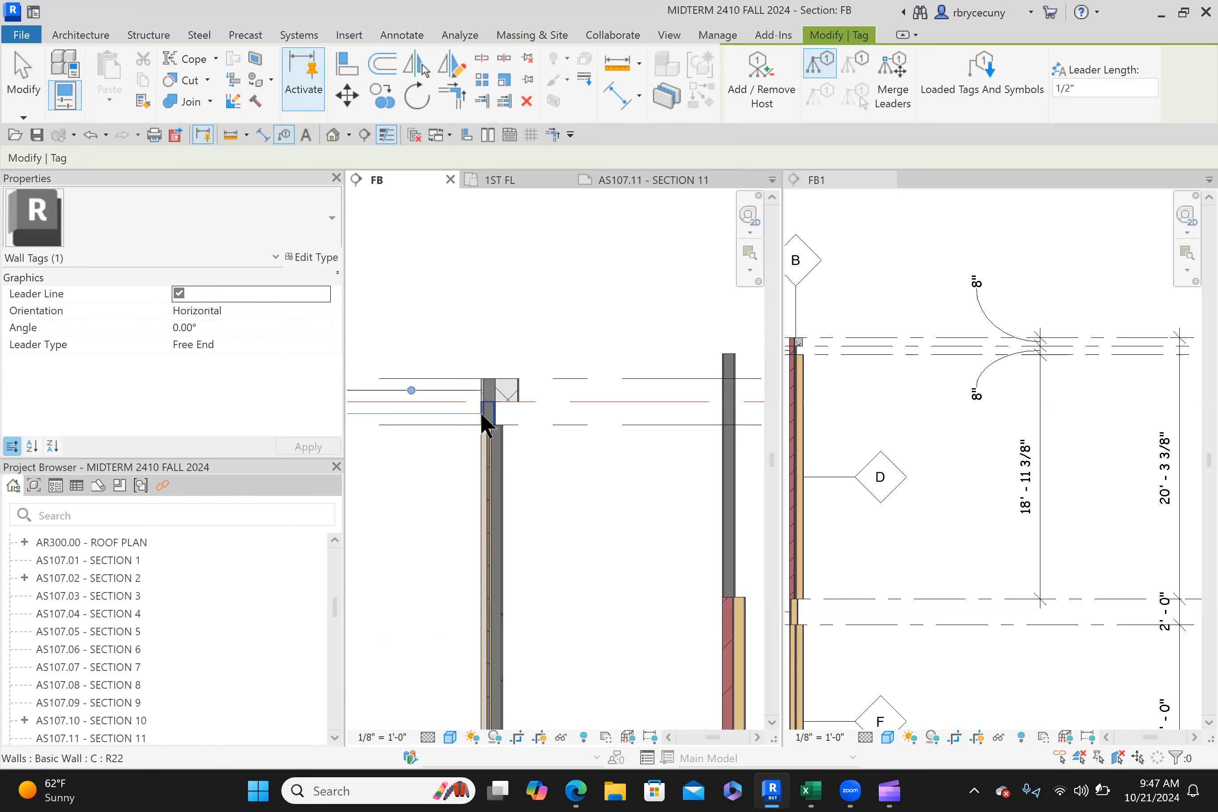
{"action": "left_click", "coordinate": [472, 513]}
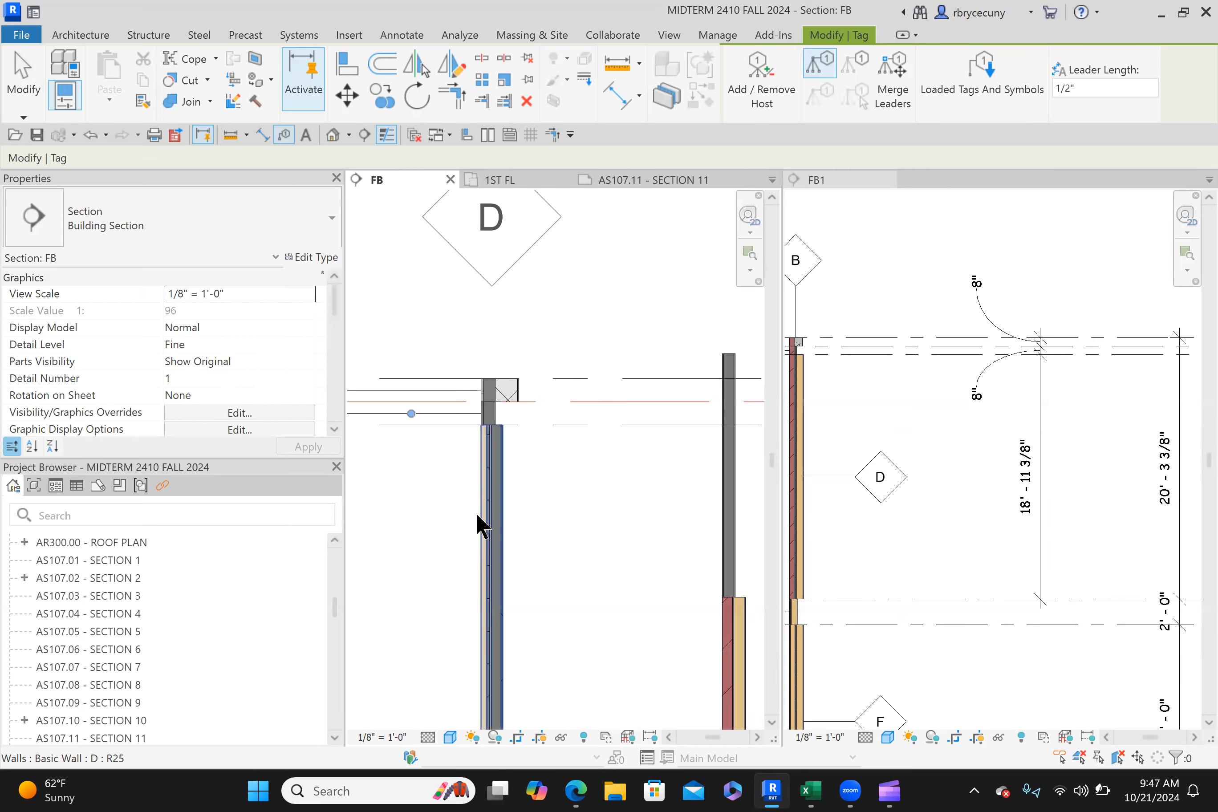
Step: Tag wall components D and F of MIDTERM STACKED WALL ONE in FB, with leaders extending to the wall's outer side
{"action": "scroll", "coordinate": [529, 429], "scroll_direction": "down", "scroll_amount": 3}
{"action": "middle_click_drag", "start_coordinate": [527, 420], "coordinate": [595, 308]}
{"action": "scroll", "coordinate": [542, 454], "scroll_direction": "up", "scroll_amount": 3}
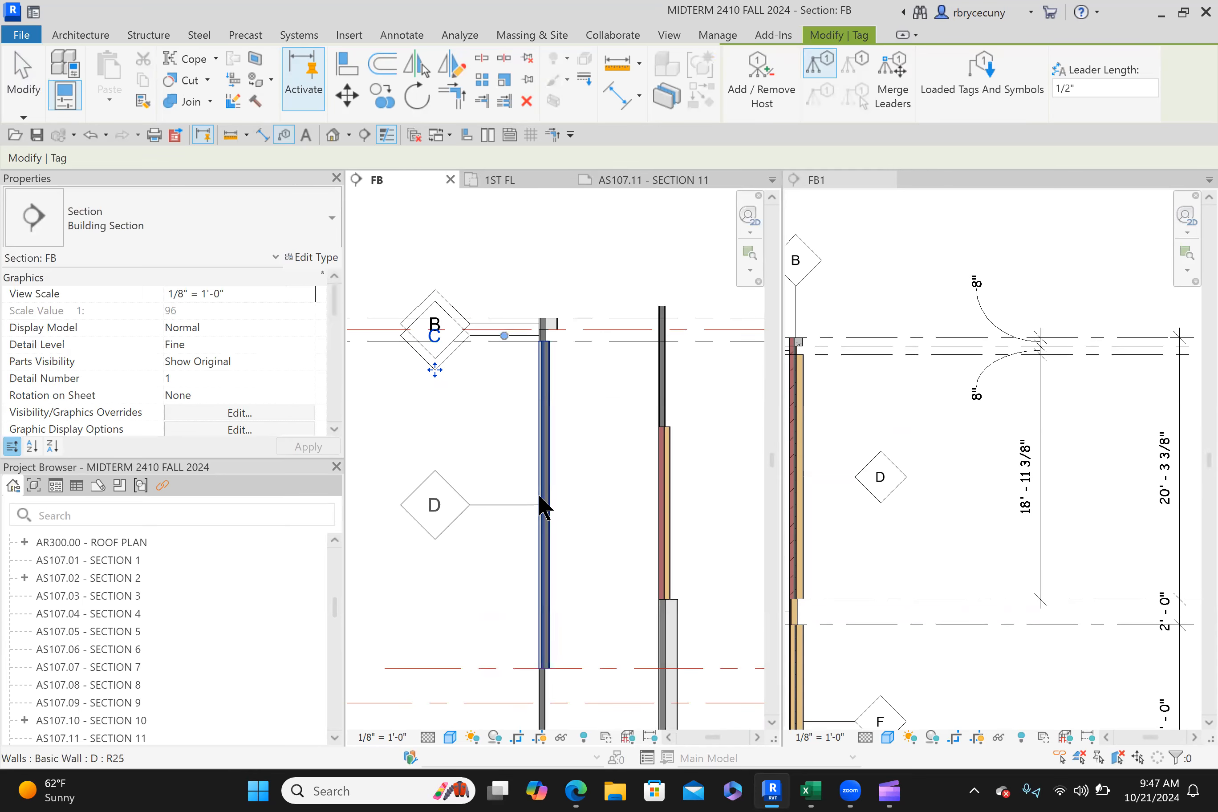
{"action": "left_click", "coordinate": [539, 496]}
{"action": "middle_click_drag", "start_coordinate": [497, 511], "coordinate": [440, 255]}
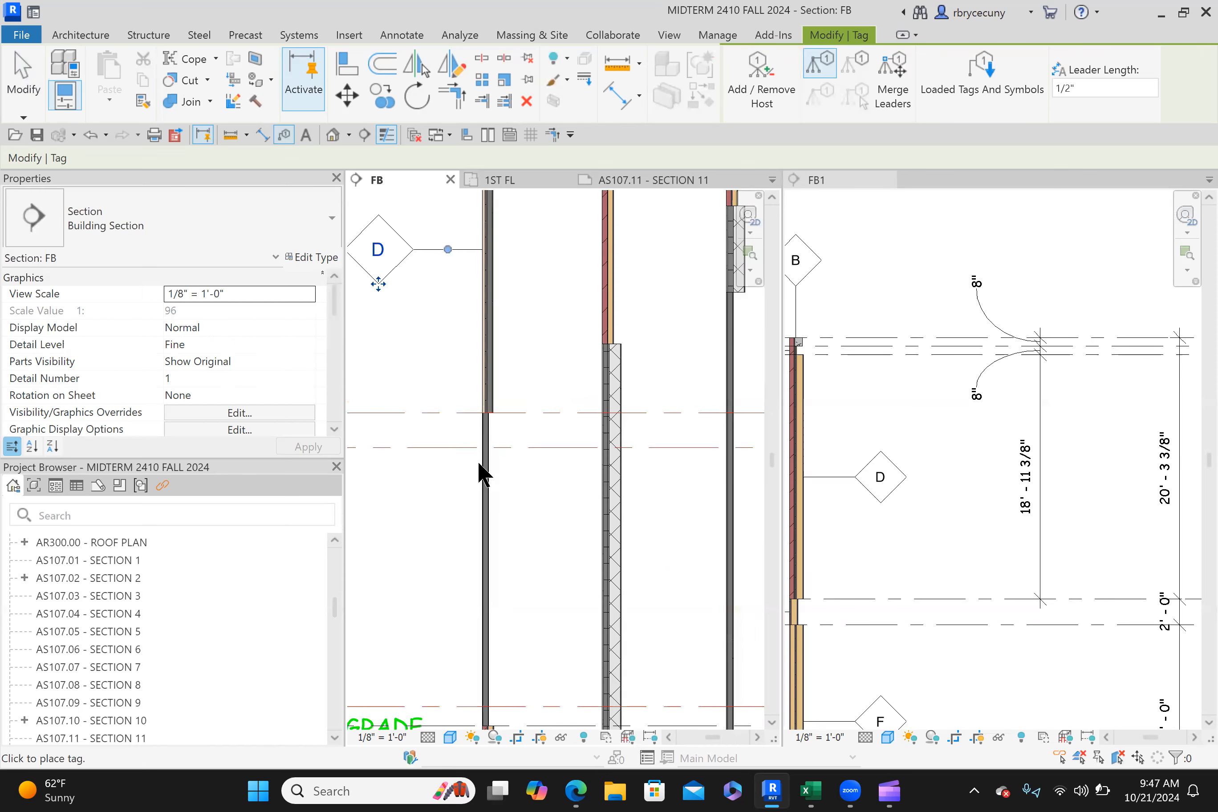
{"action": "left_click", "coordinate": [468, 521]}
{"action": "middle_click_drag", "start_coordinate": [473, 524], "coordinate": [473, 202]}
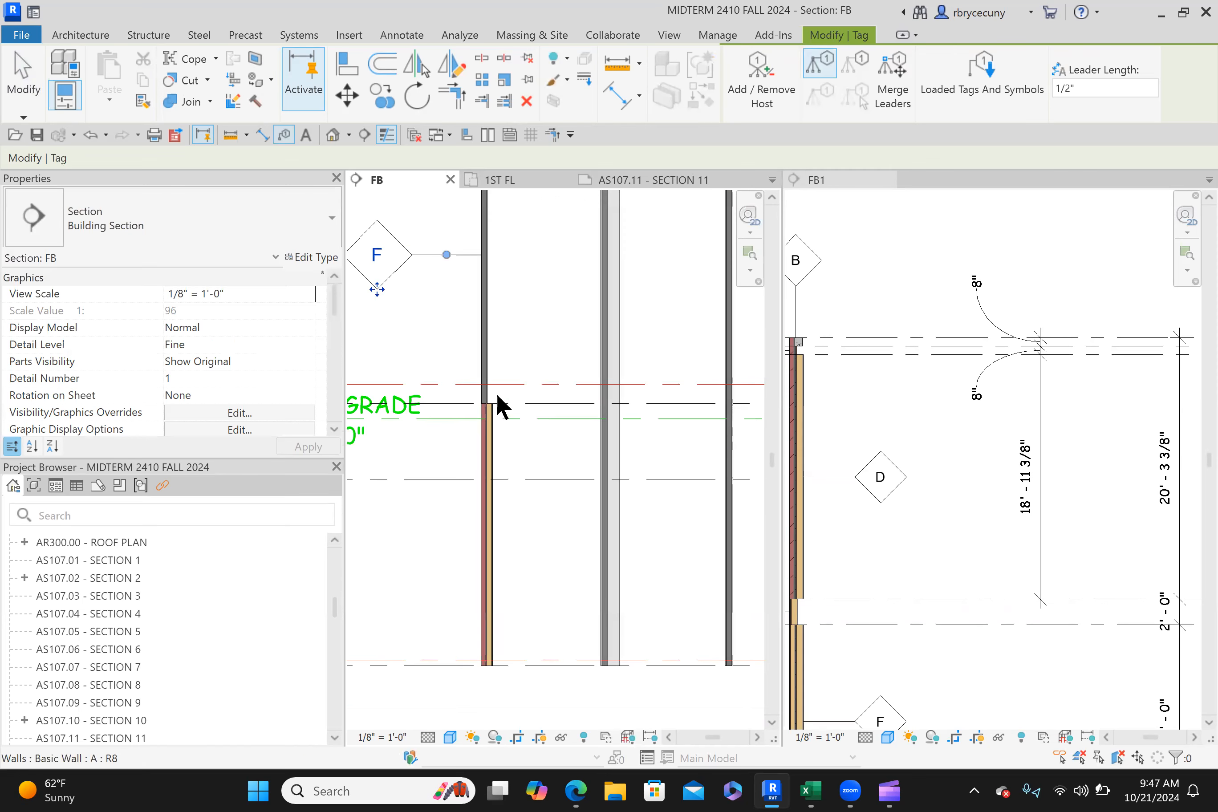
Step: Tag the short component G near grade and basement component A of MIDTERM STACKED WALL ONE, using leaders
{"action": "scroll", "coordinate": [485, 393], "scroll_direction": "up", "scroll_amount": 2}
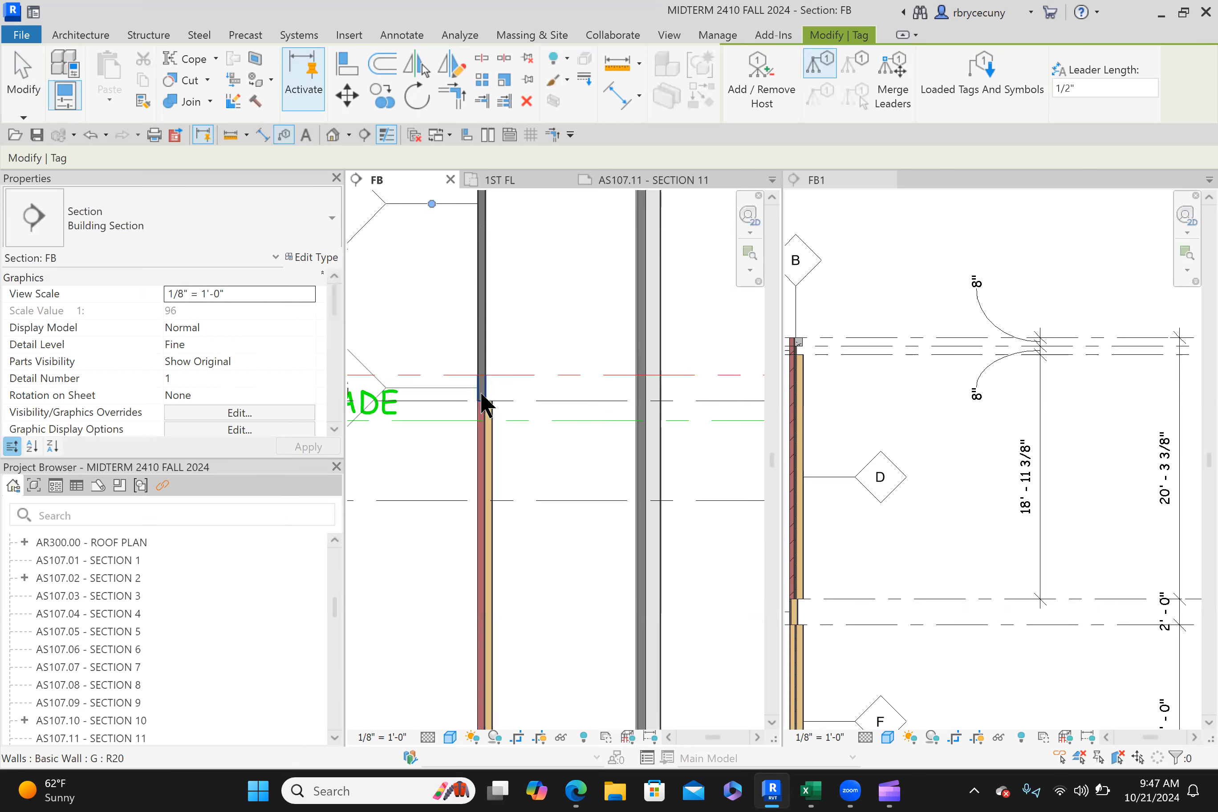
{"action": "left_click", "coordinate": [483, 387]}
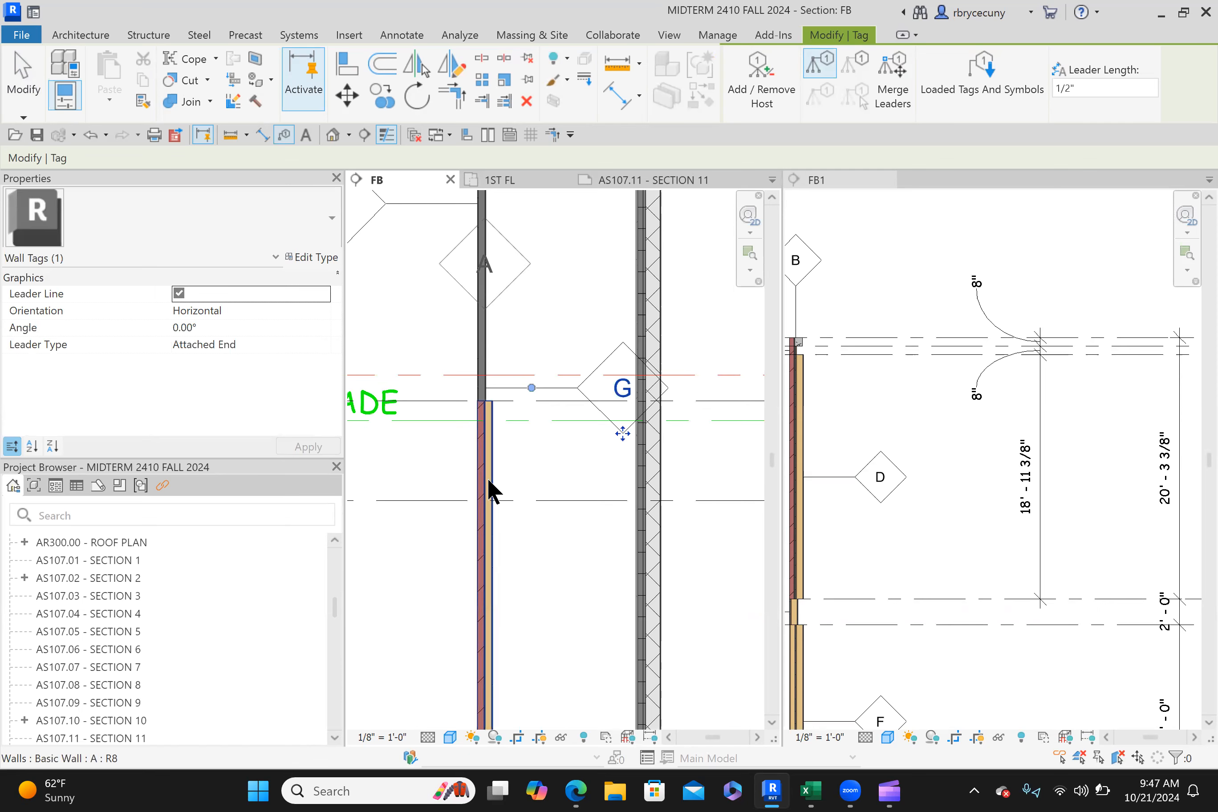
{"action": "middle_click_drag", "start_coordinate": [500, 334], "coordinate": [513, 285]}
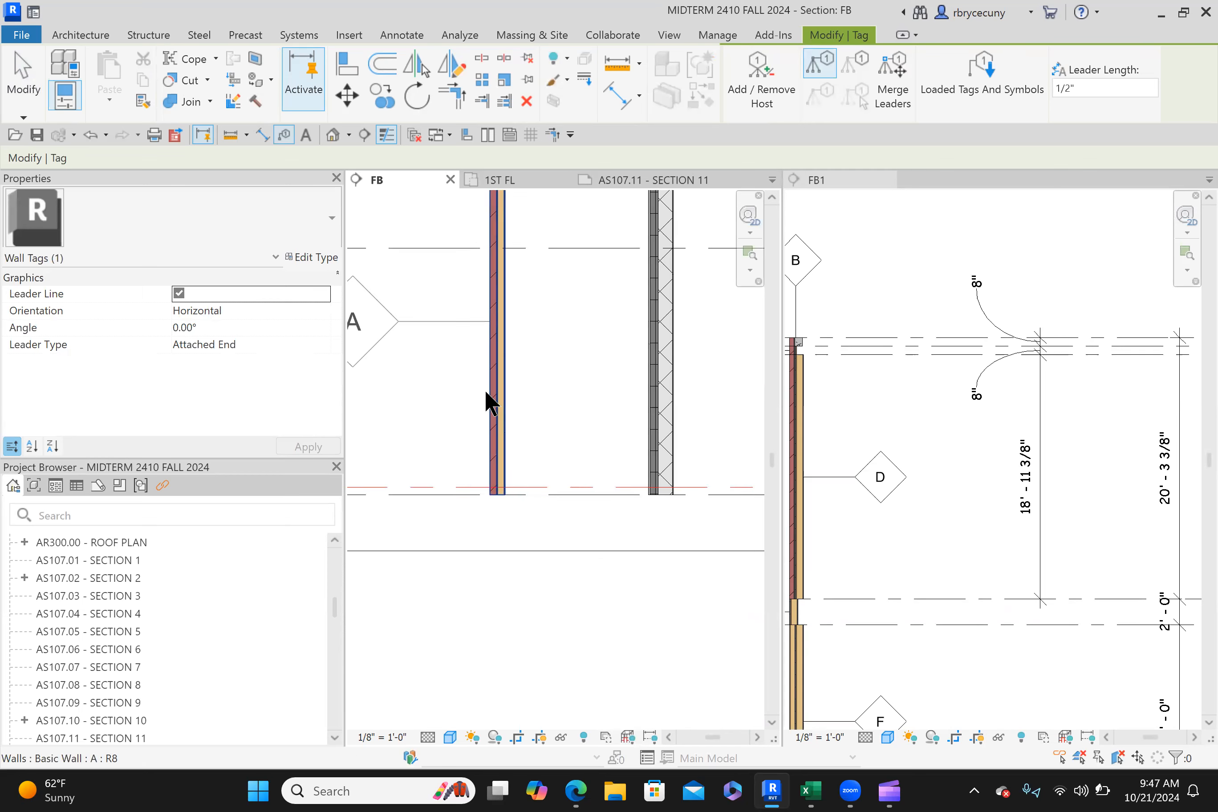
{"action": "left_click", "coordinate": [485, 398]}
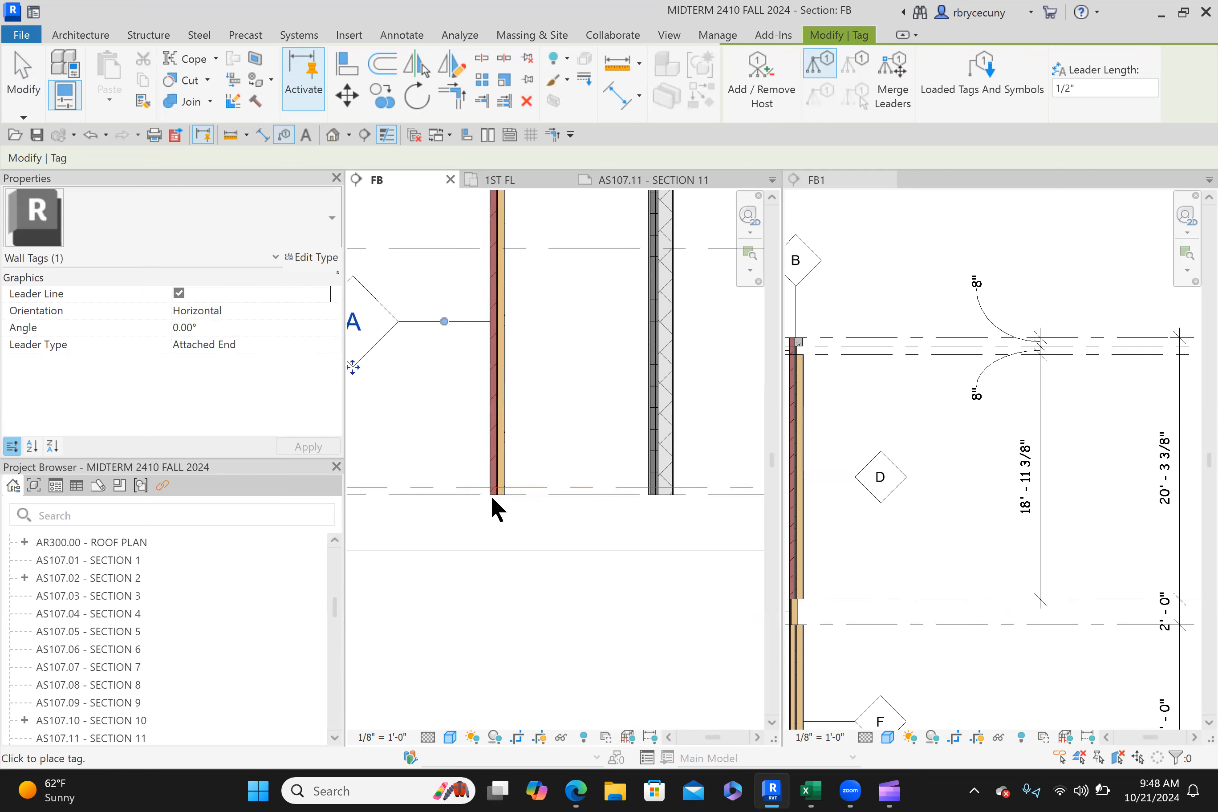
Step: Compare the component tags along the stacked wall in FB with those in sample section FB1, and finish tagging
{"action": "scroll", "coordinate": [491, 494], "scroll_direction": "down", "scroll_amount": 3}
{"action": "scroll", "coordinate": [490, 492], "scroll_direction": "down", "scroll_amount": 2}
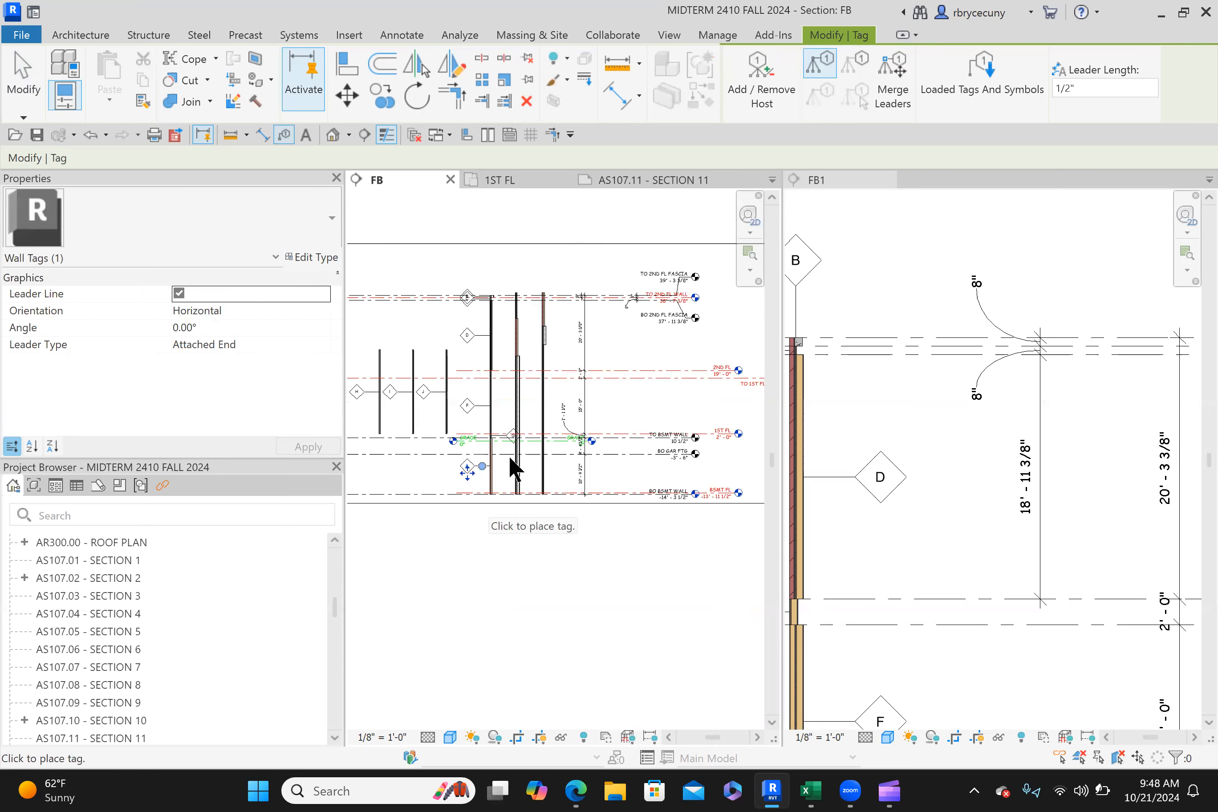
{"action": "scroll", "coordinate": [508, 330], "scroll_direction": "up", "scroll_amount": 2}
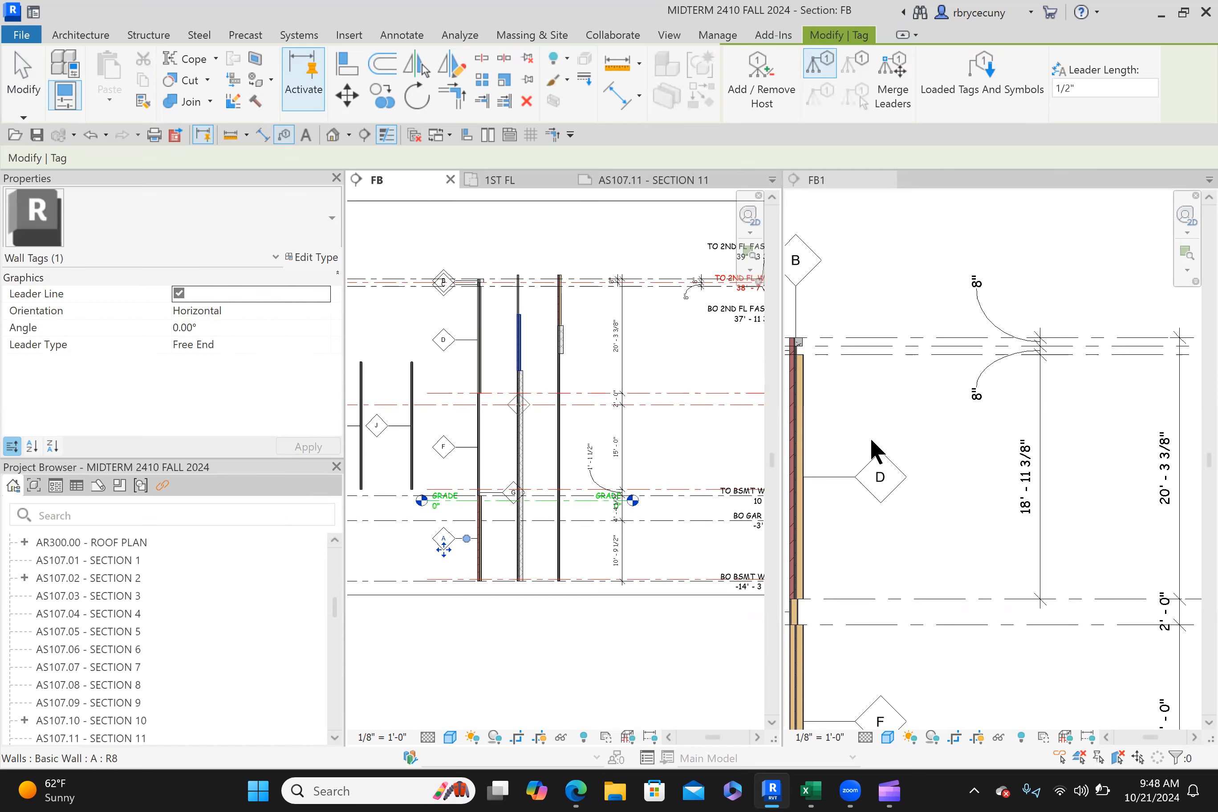
{"action": "scroll", "coordinate": [858, 401], "scroll_direction": "down", "scroll_amount": 2}
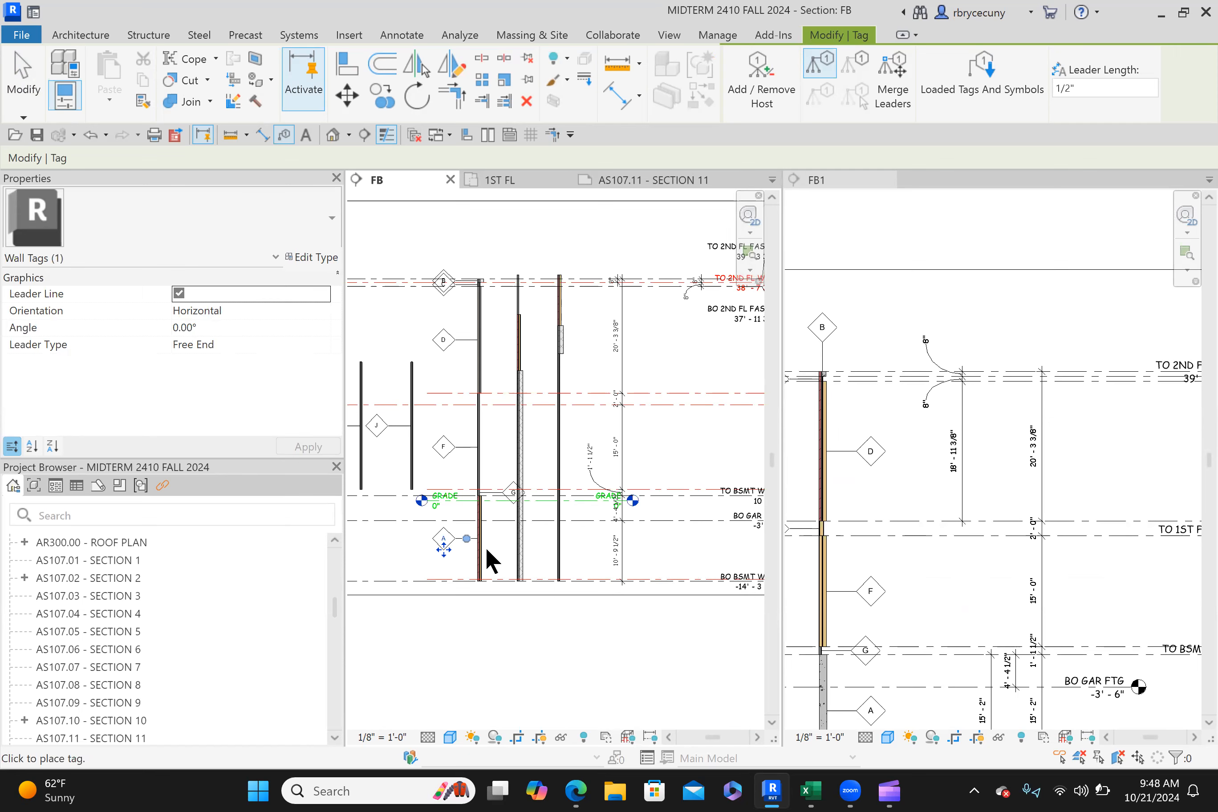
{"action": "scroll", "coordinate": [486, 524], "scroll_direction": "up", "scroll_amount": 3}
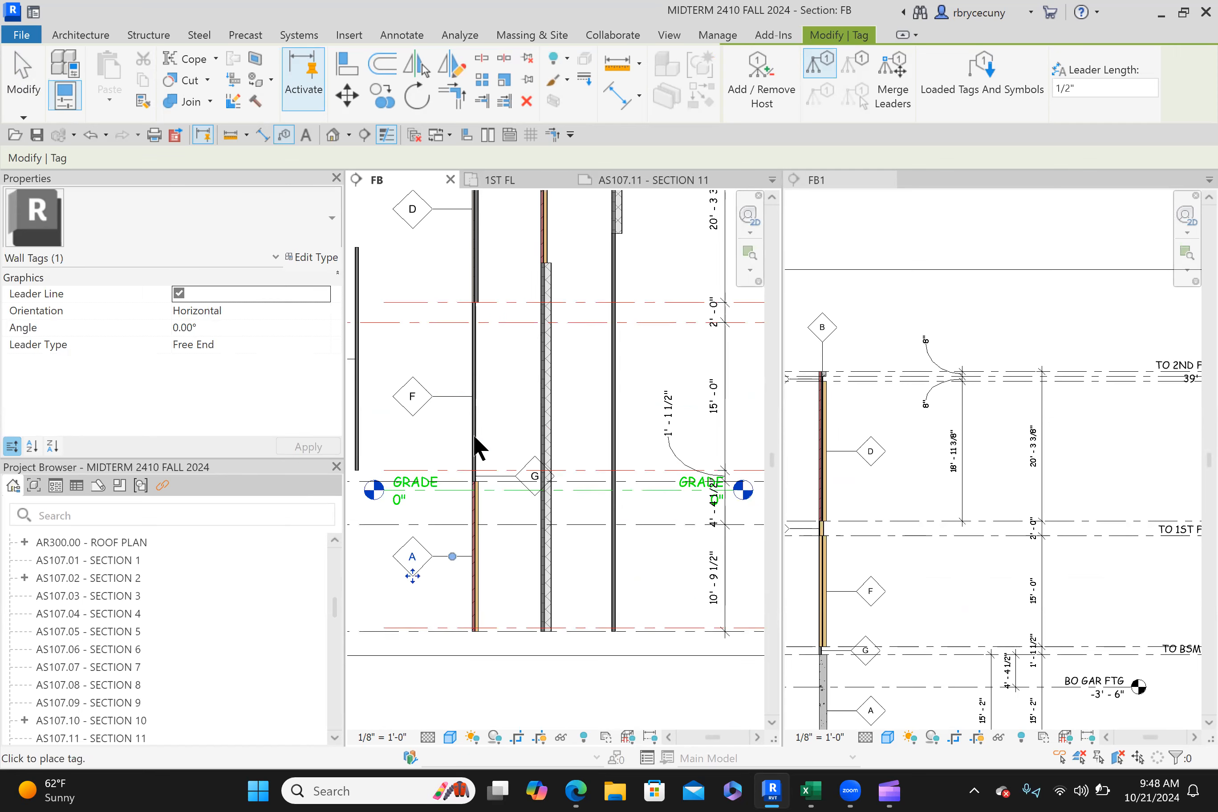
{"action": "scroll", "coordinate": [462, 463], "scroll_direction": "down", "scroll_amount": 2}
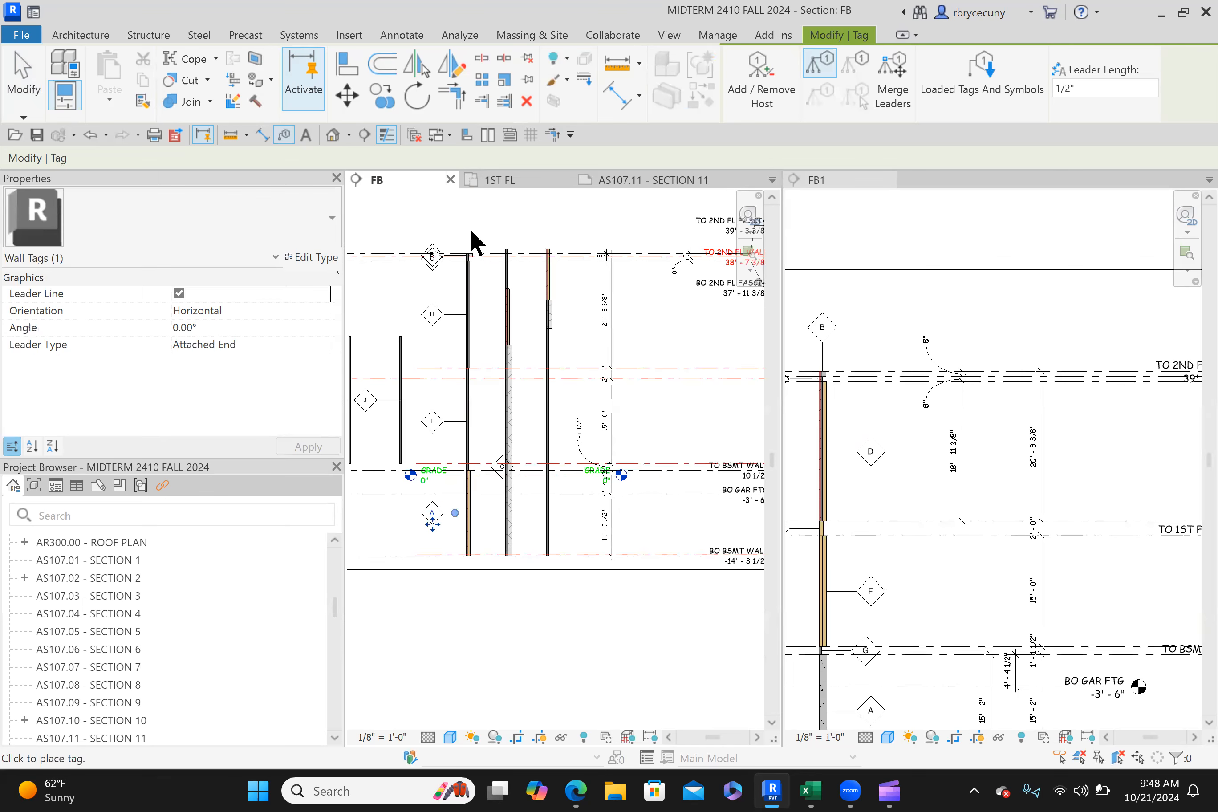
{"action": "scroll", "coordinate": [474, 243], "scroll_direction": "up", "scroll_amount": 4}
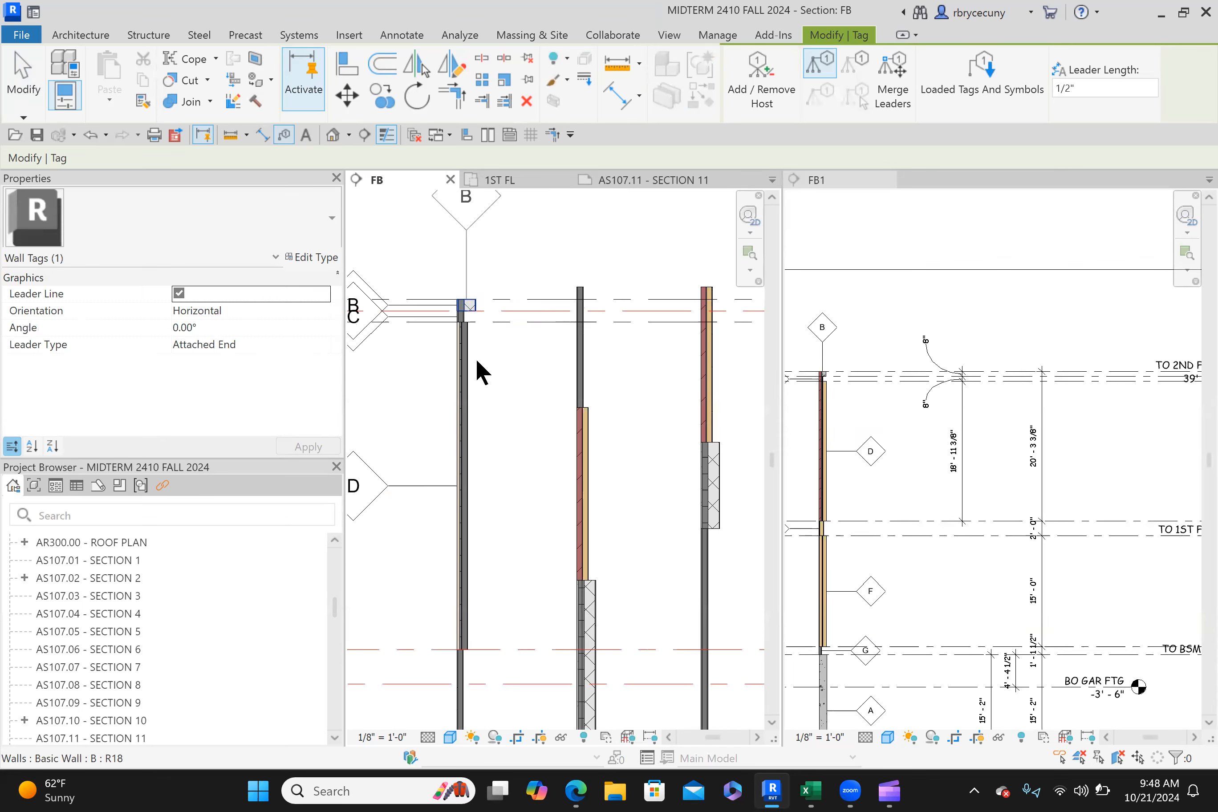
{"action": "left_click", "coordinate": [22, 79]}
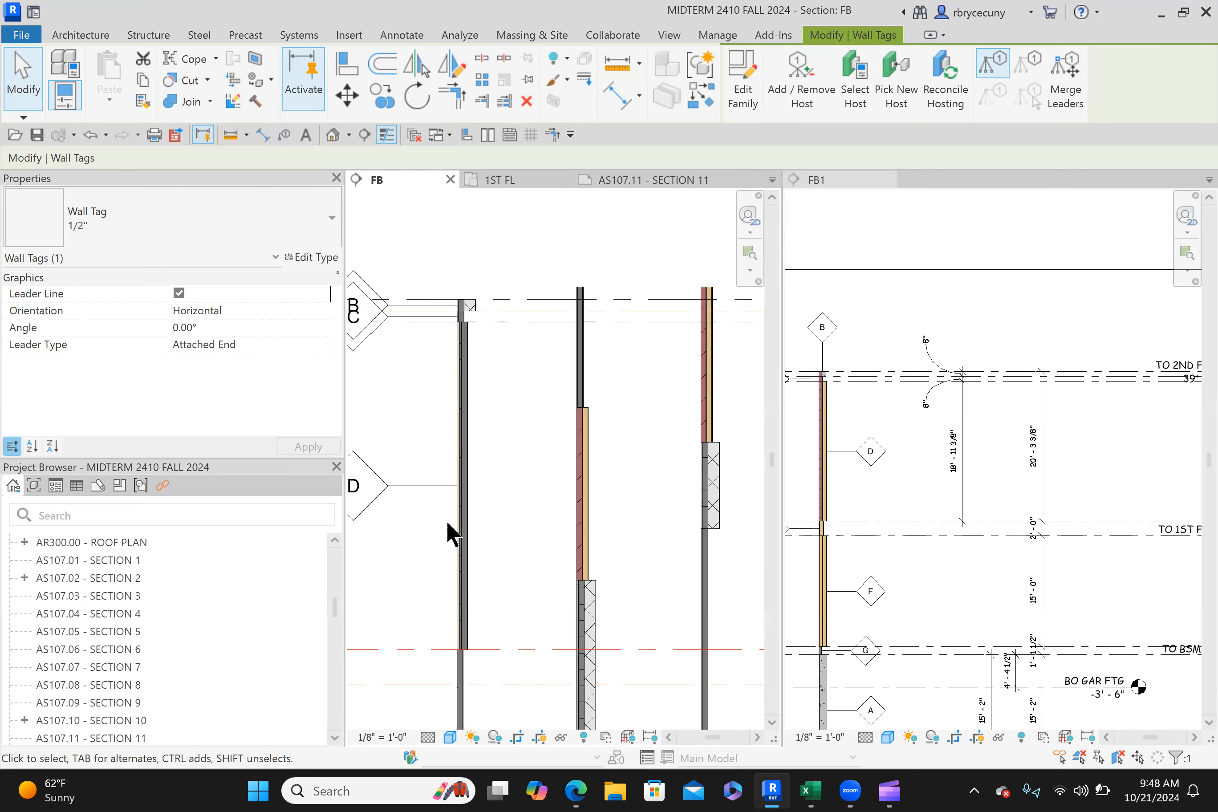
Step: Move wall tag C down so it sits directly below tag B without overlapping it
{"action": "scroll", "coordinate": [446, 519], "scroll_direction": "down", "scroll_amount": 2}
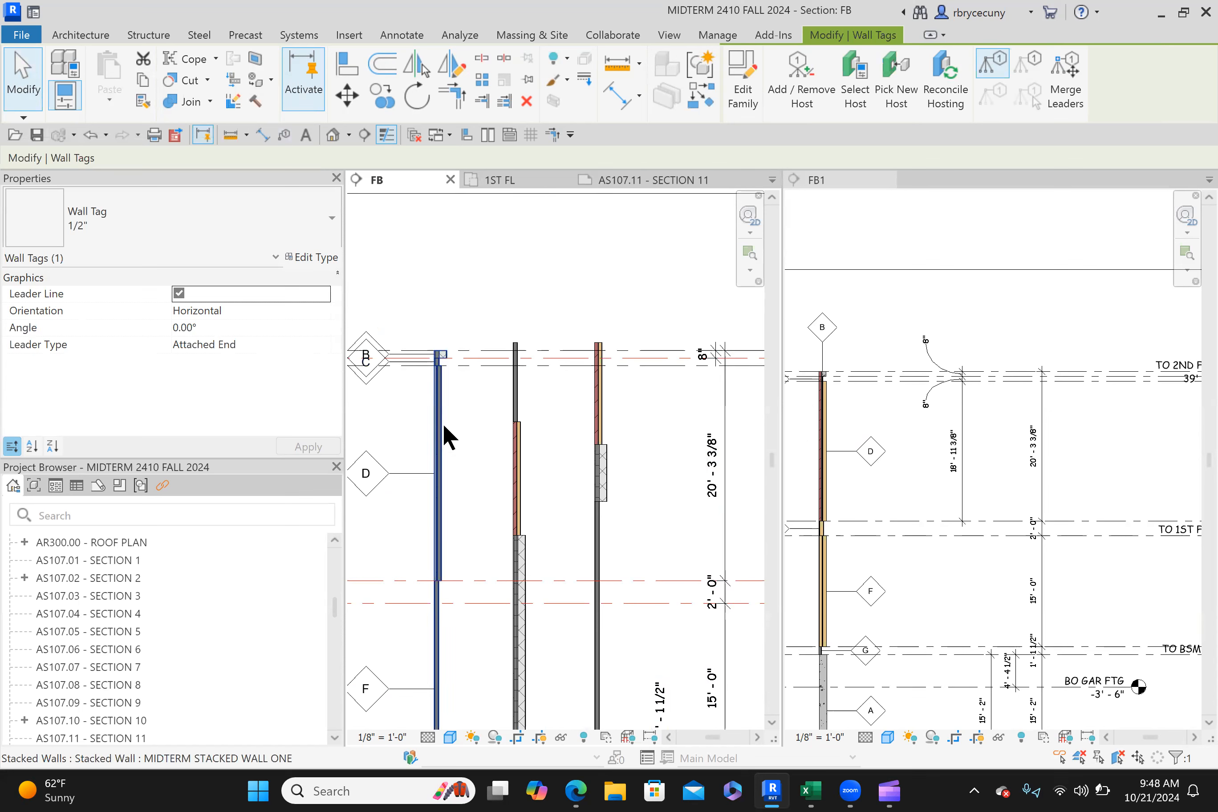
{"action": "scroll", "coordinate": [441, 424], "scroll_direction": "down", "scroll_amount": 3}
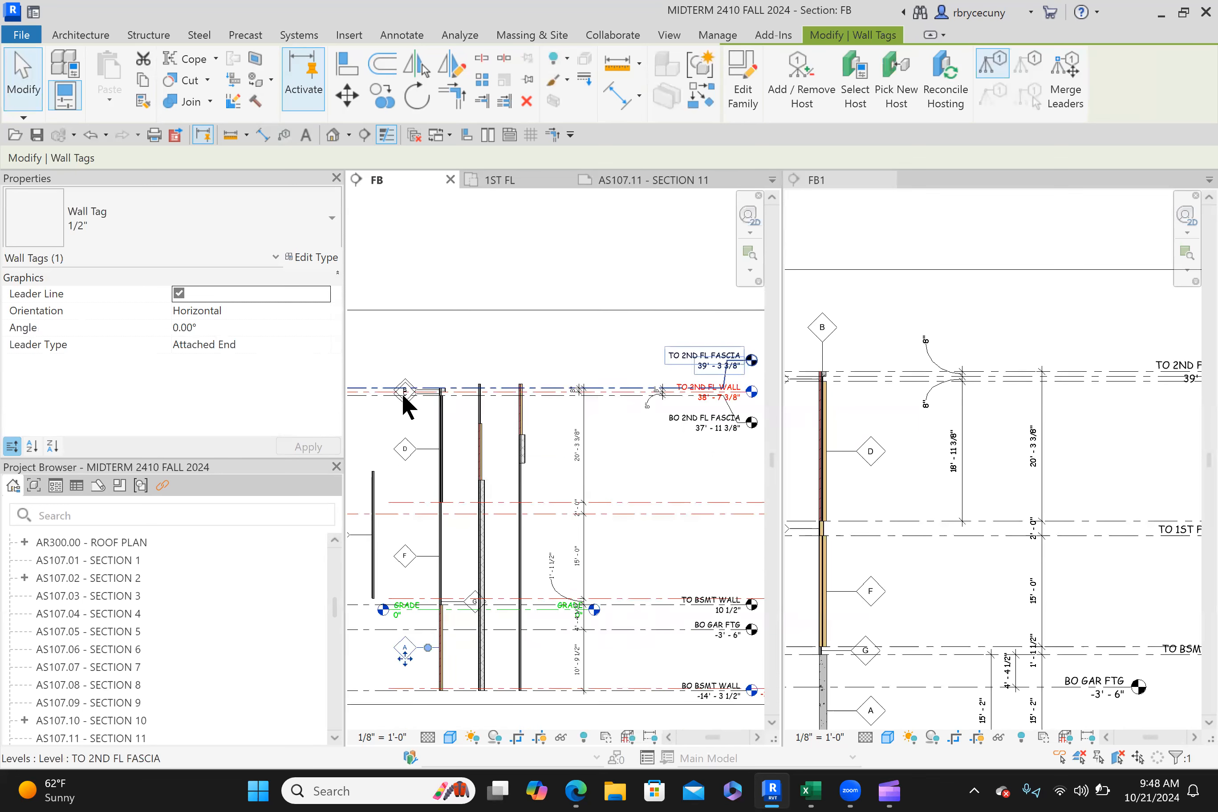
{"action": "scroll", "coordinate": [403, 398], "scroll_direction": "up", "scroll_amount": 5}
{"action": "left_click_drag", "start_coordinate": [483, 468], "coordinate": [478, 556]}
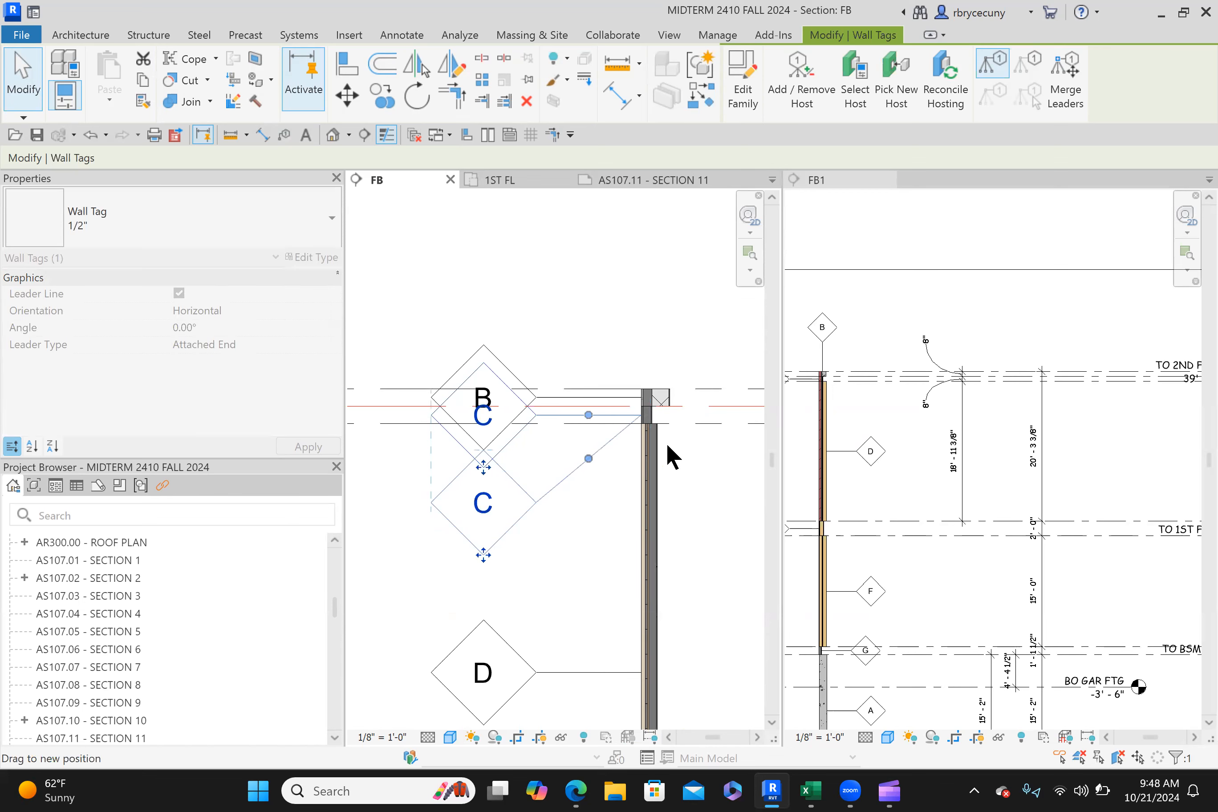
{"action": "scroll", "coordinate": [662, 397], "scroll_direction": "up", "scroll_amount": 1}
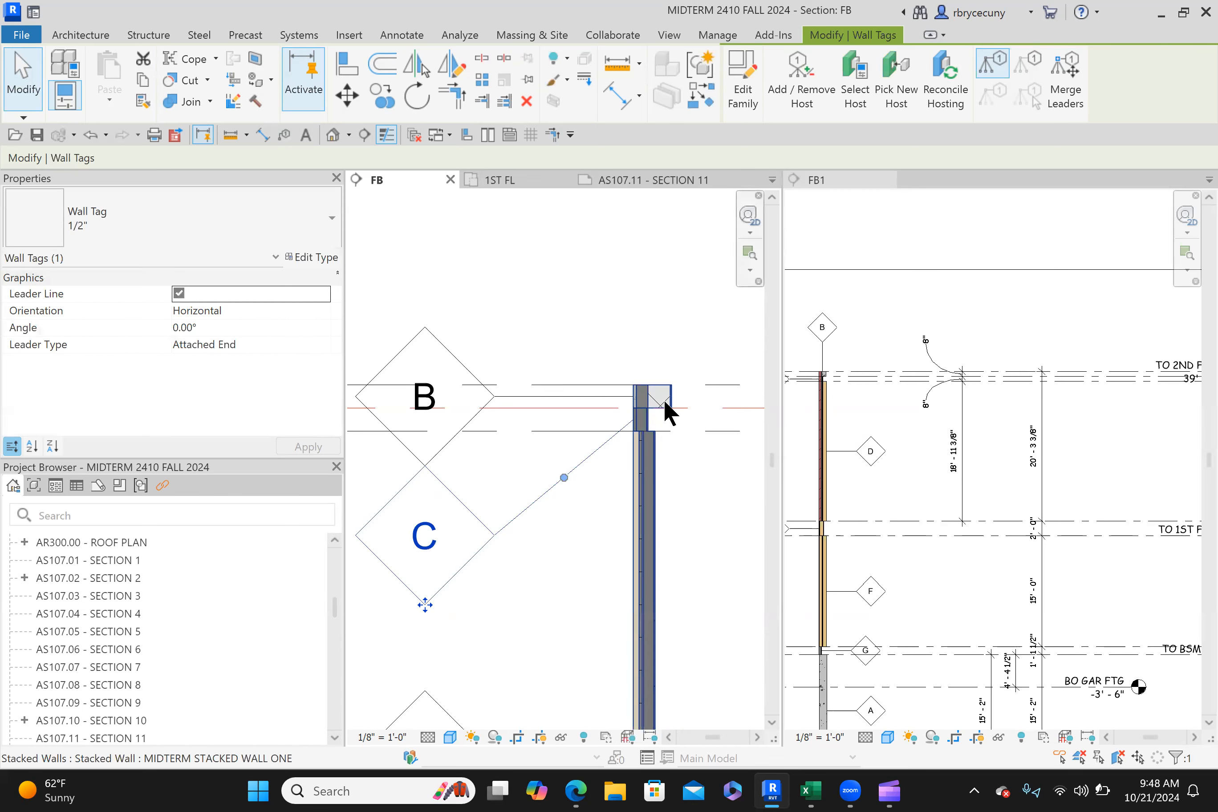